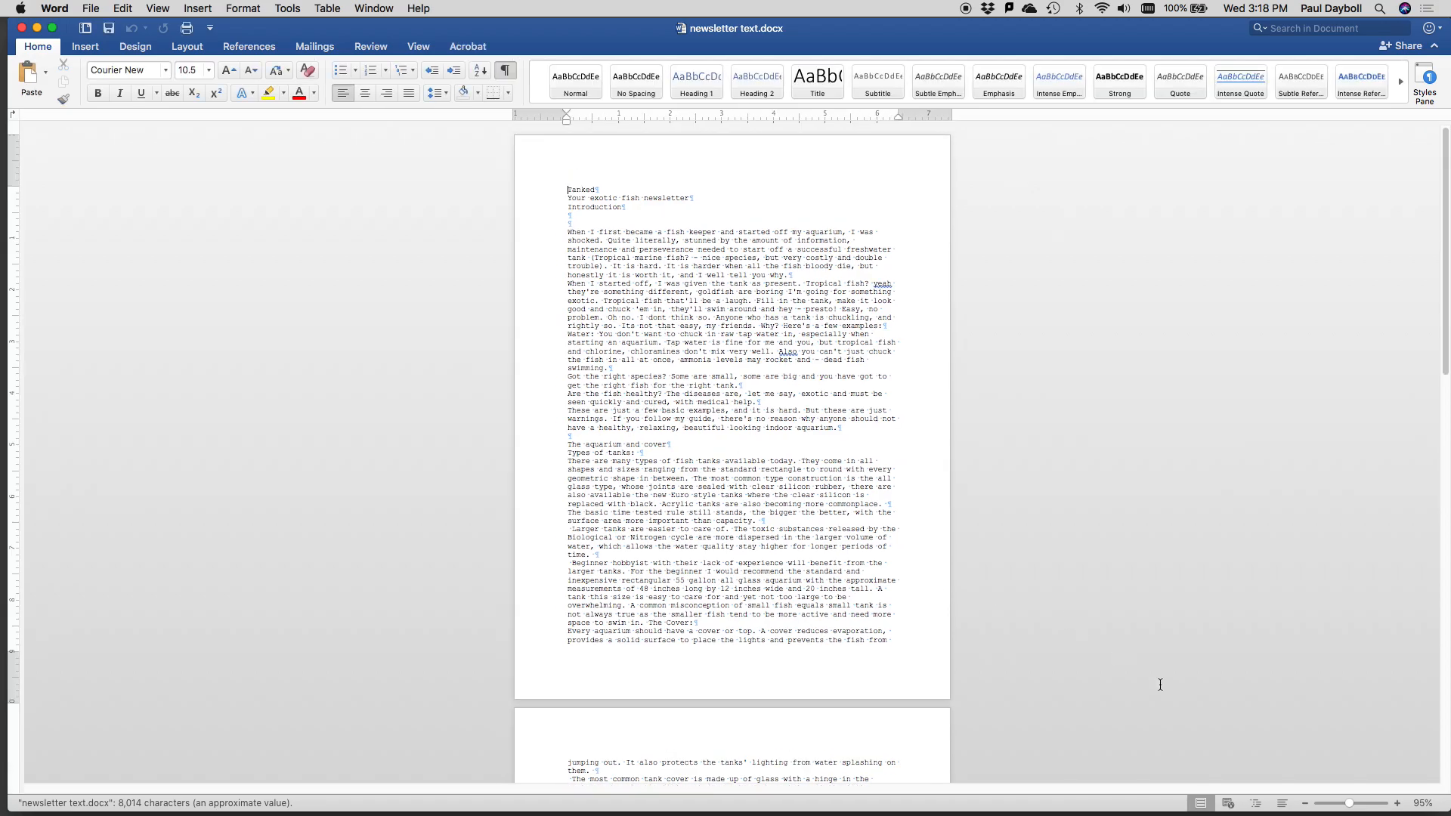
Set all text in the newsletter document to Palatino at 10 pt.
click(1359, 804)
drag(1358, 804, 1357, 804)
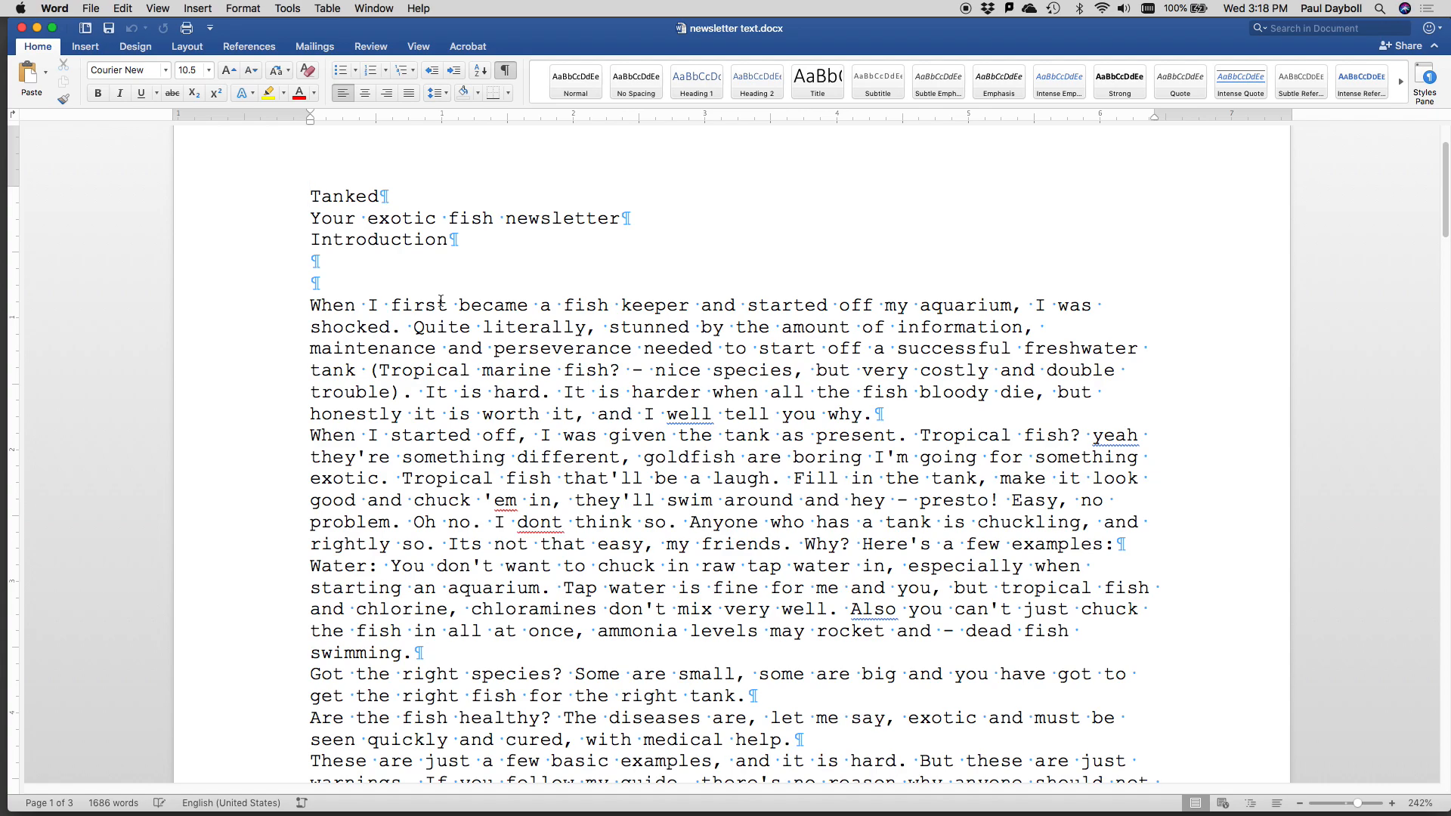
click(447, 304)
key(super+a)
click(148, 73)
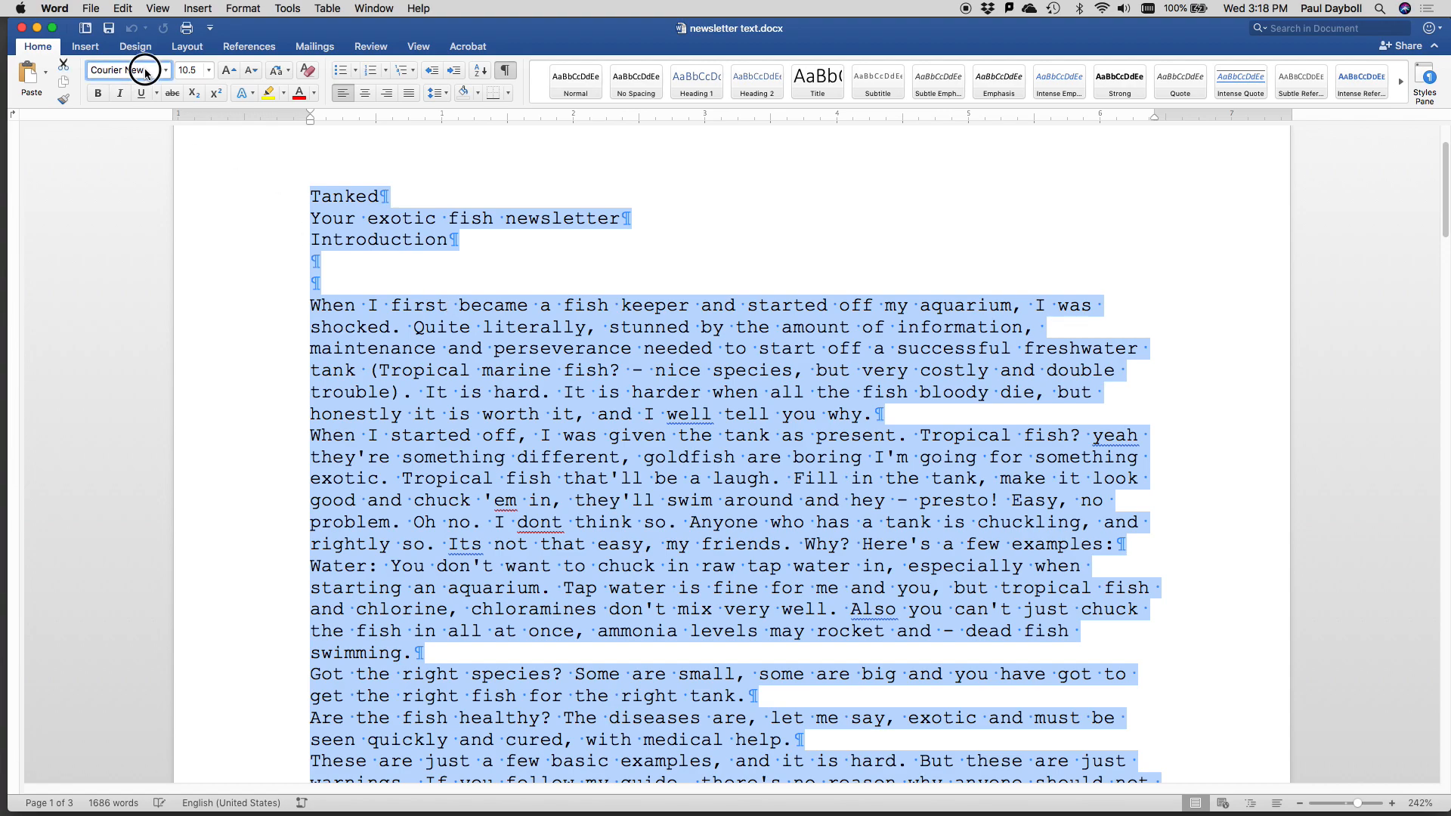
text(Pau)
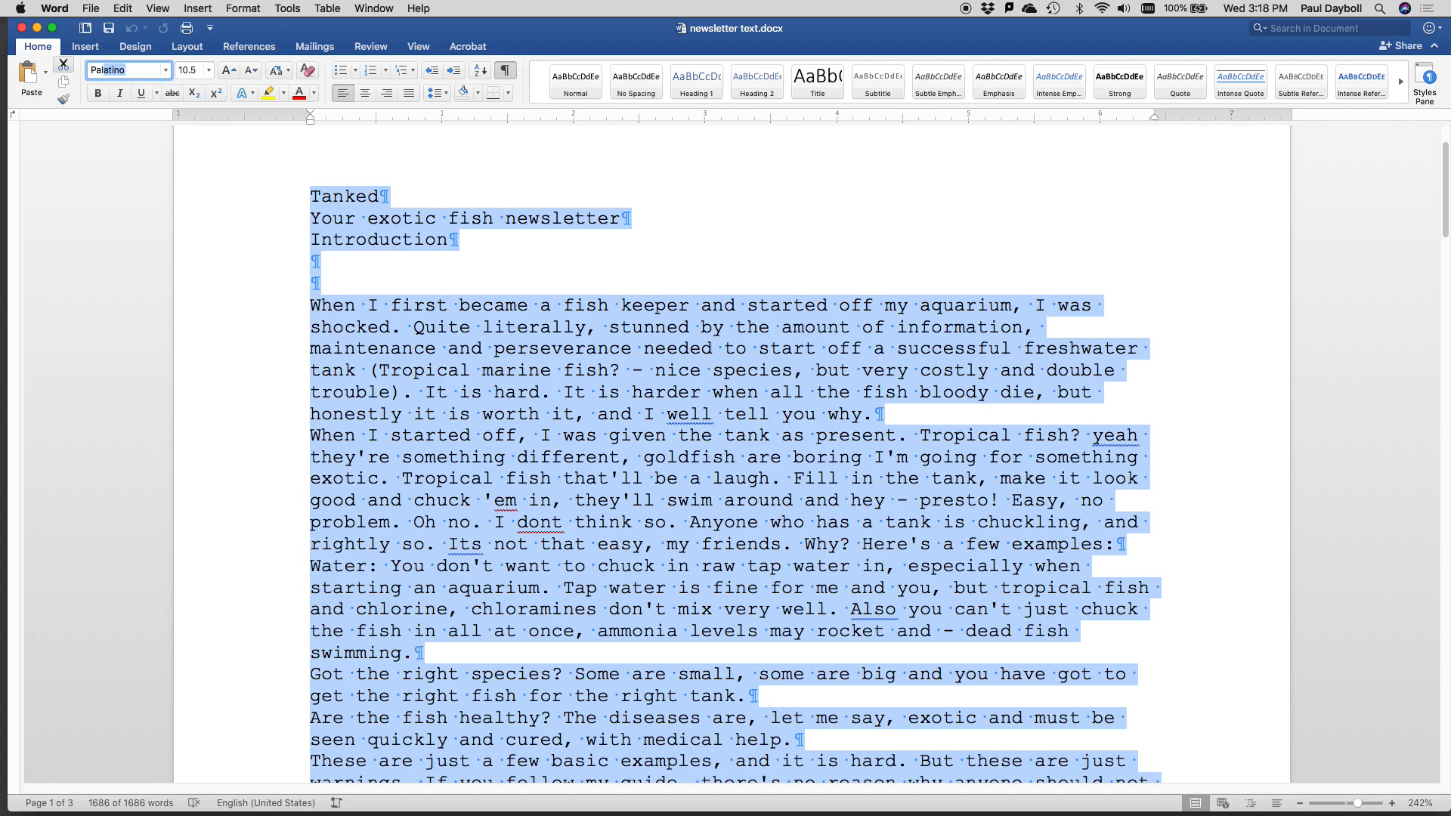
key(Return)
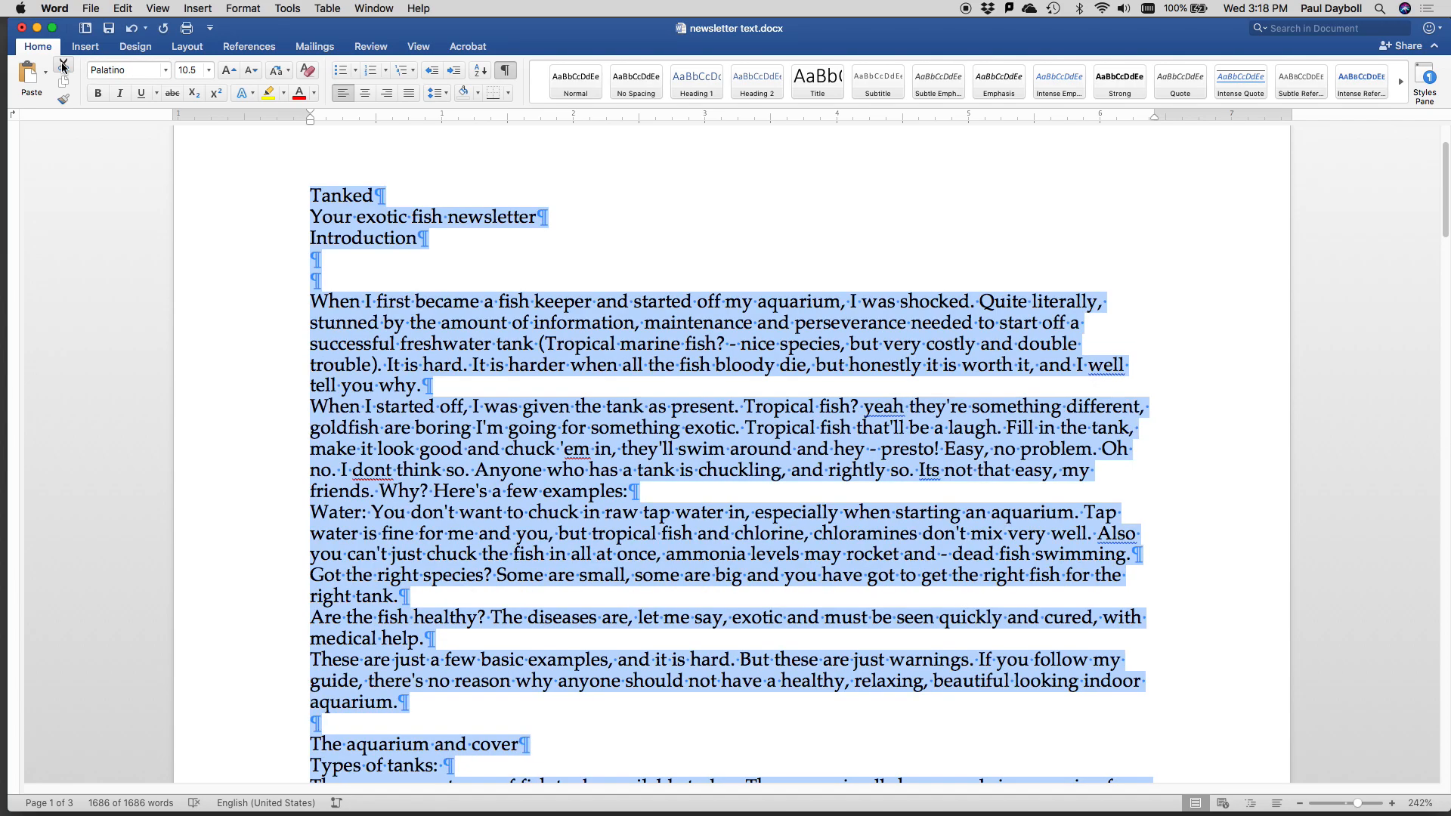
click(195, 72)
text(10)
key(Return)
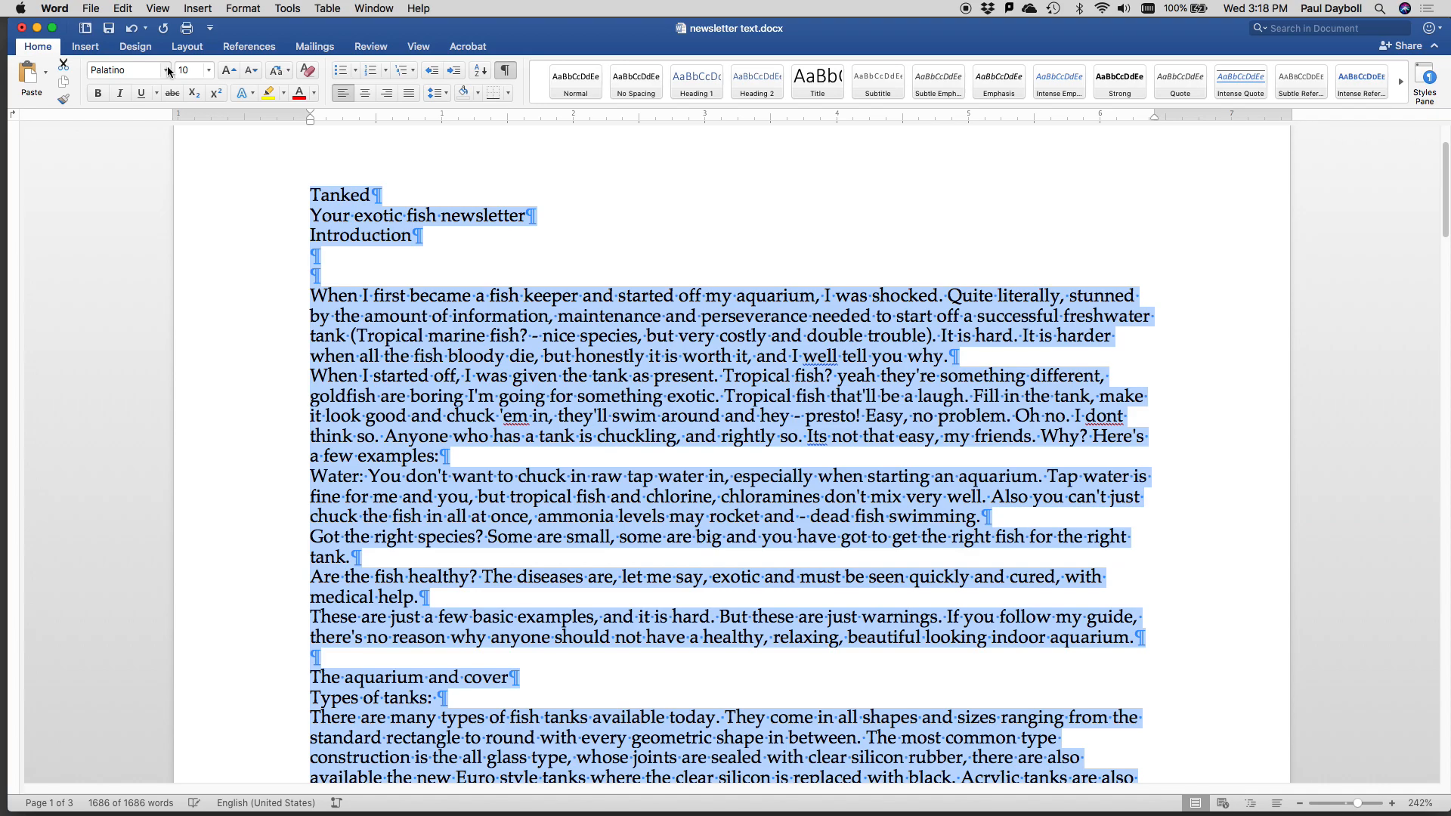
click(408, 263)
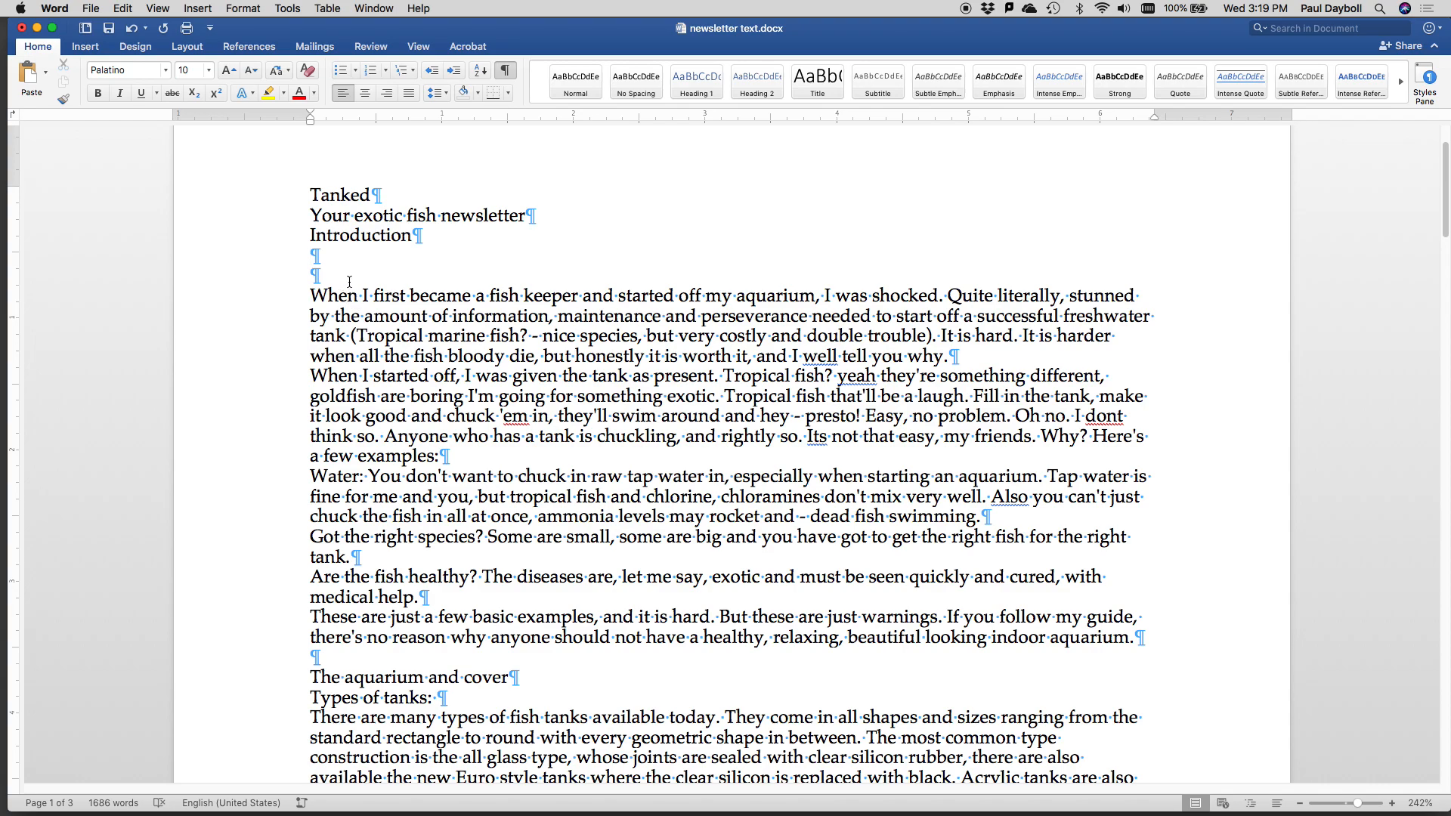
Give the first body paragraph, starting "When I first became a fish keeper", a first-line indent of about 0.19 inch.
drag(311, 296, 415, 356)
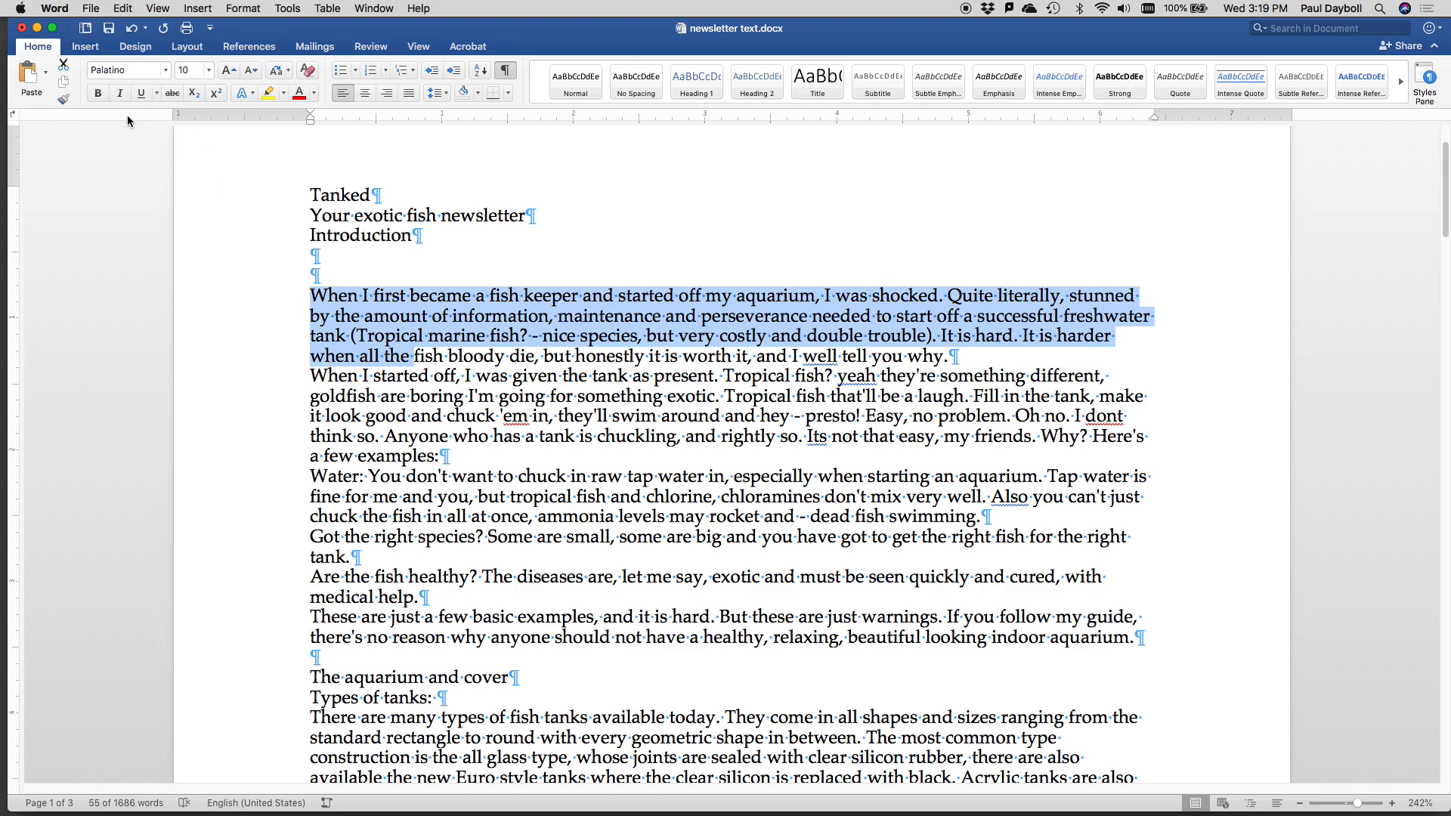
drag(310, 115, 328, 113)
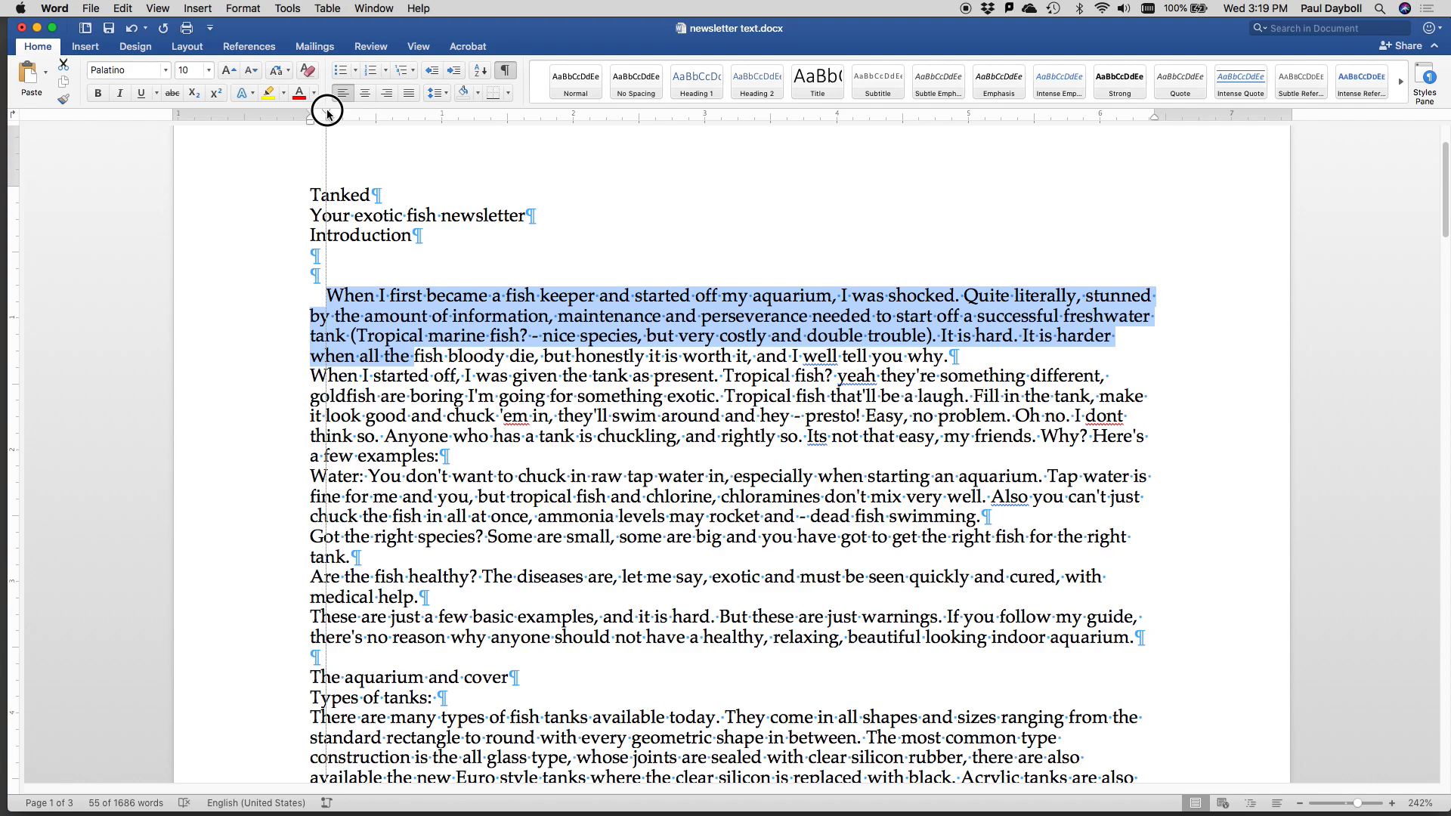
drag(328, 114, 334, 114)
click(328, 114)
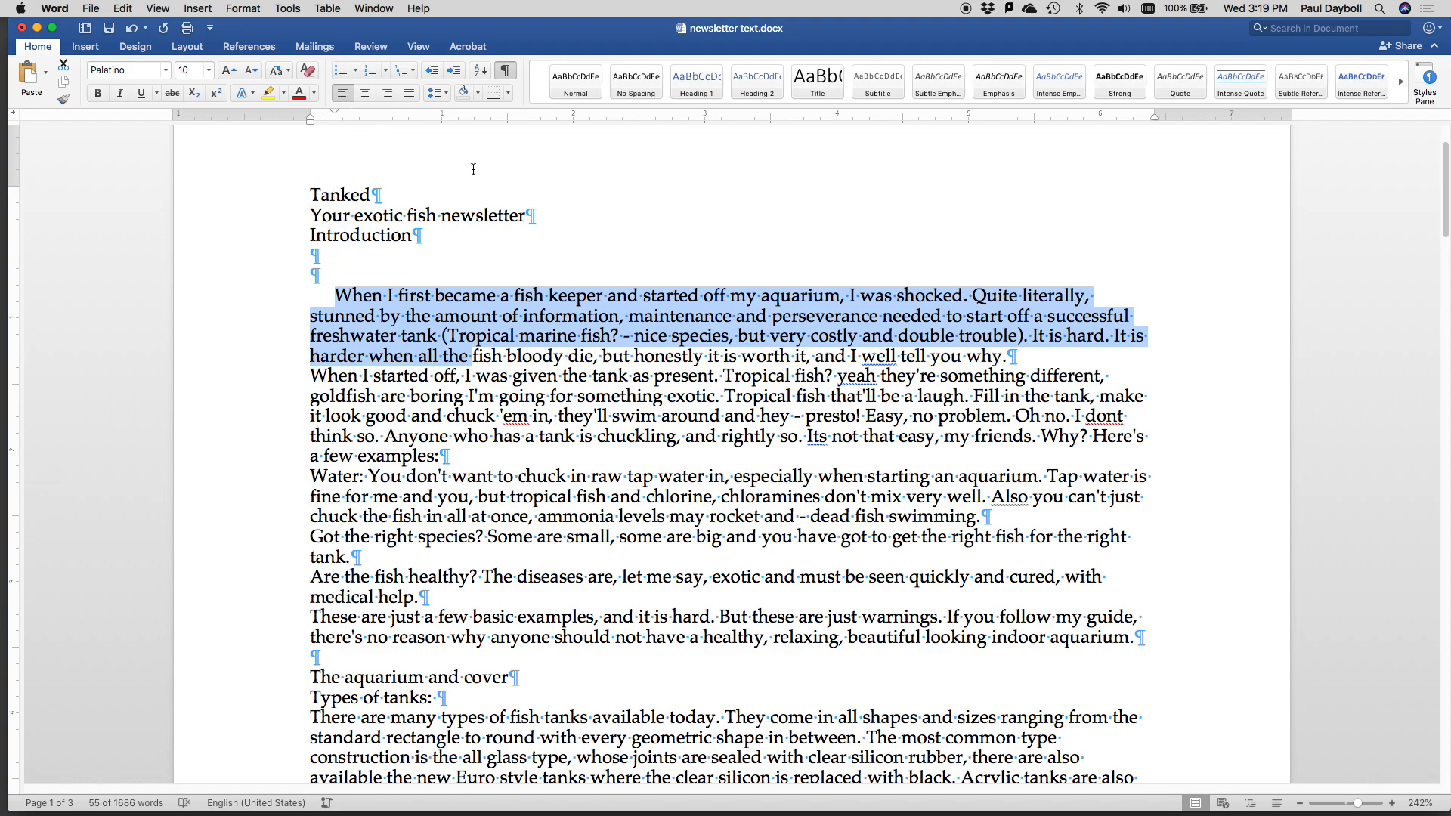
Create a paragraph style from this formatting, based on no style, named with the author's first name followed by "Body Copy".
click(1424, 78)
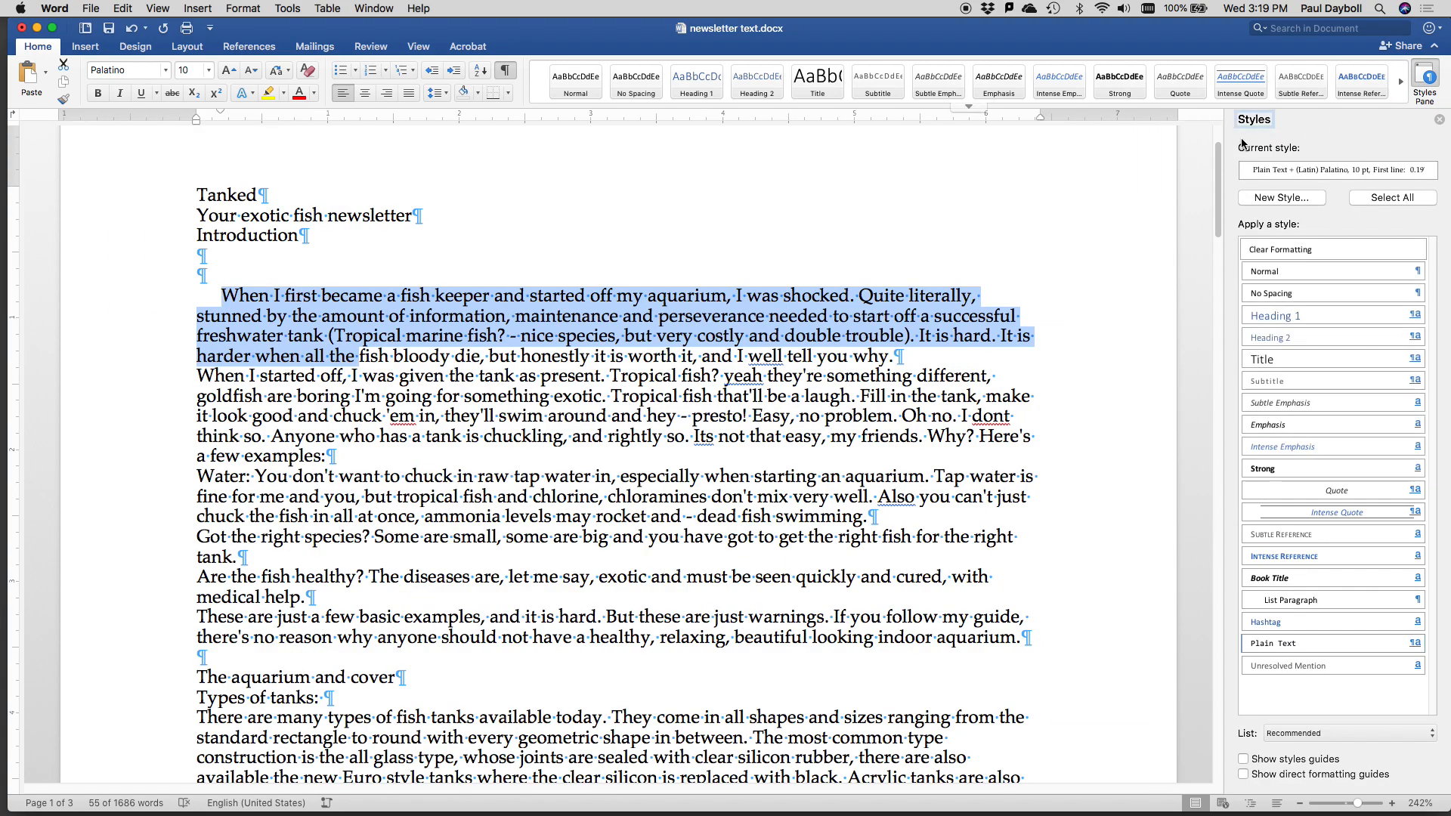
click(1267, 196)
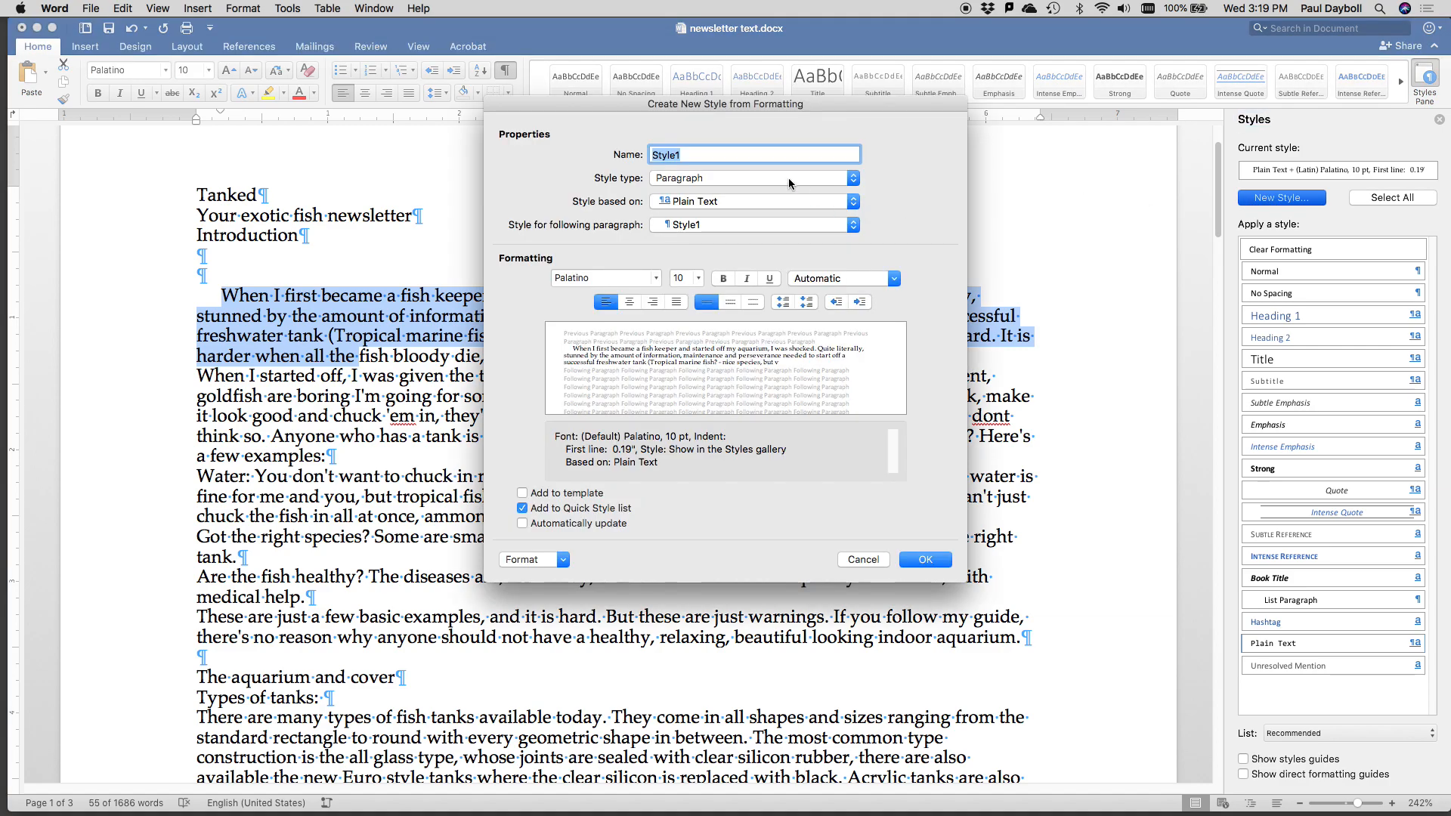
click(852, 202)
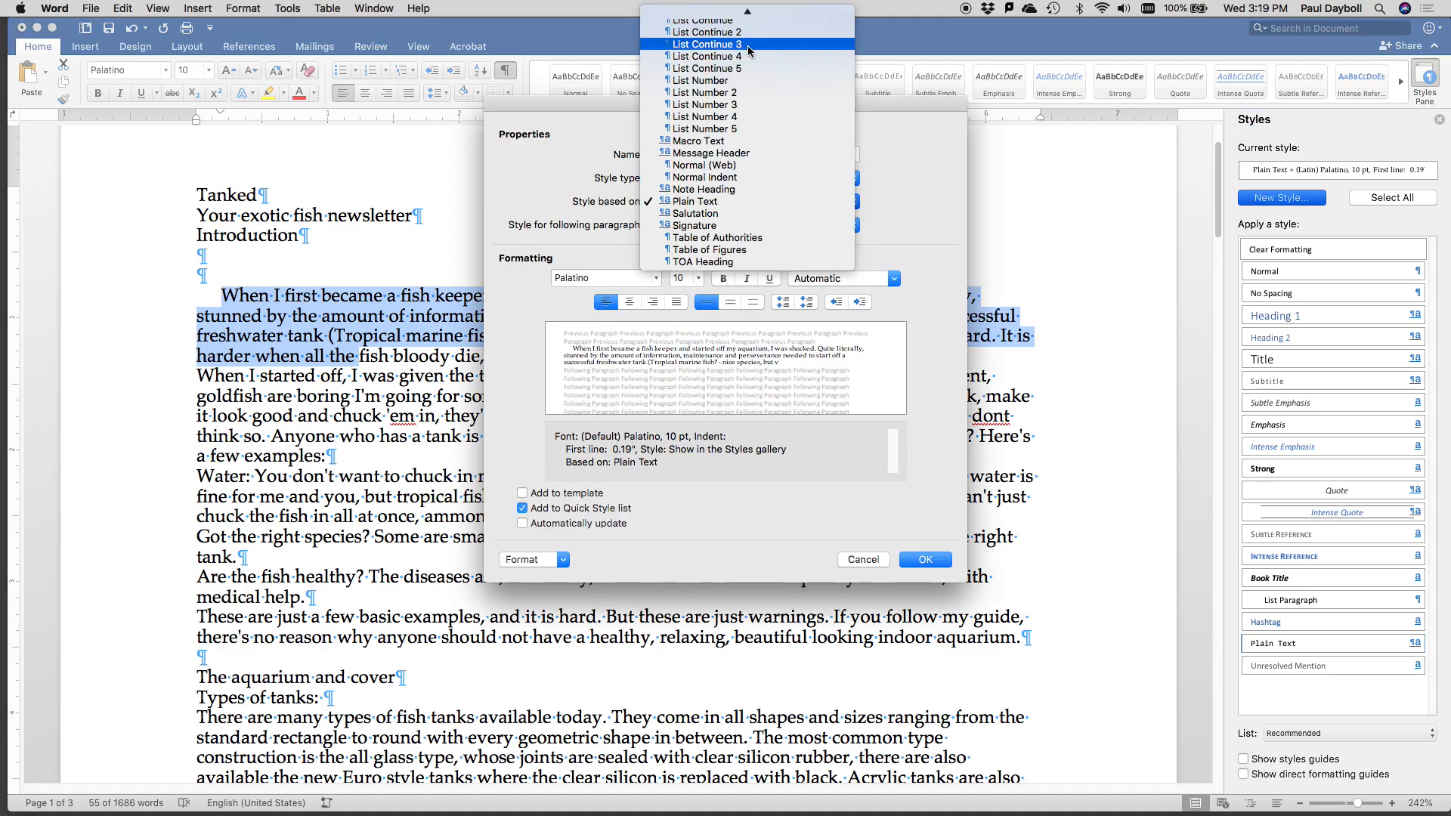
click(710, 17)
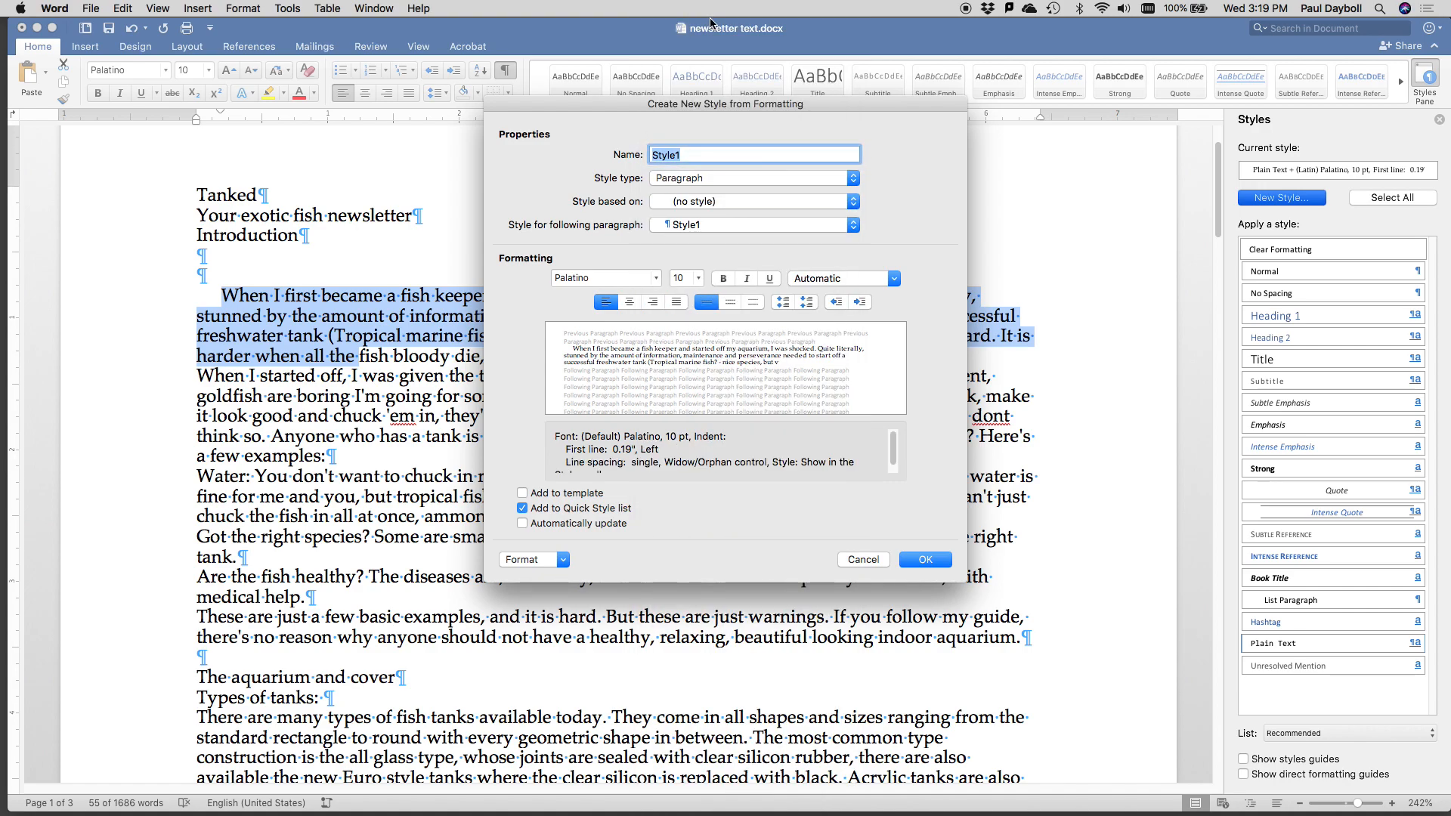
text(Paqu)
key(BackSpace)
key(BackSpace)
text(ul Body )
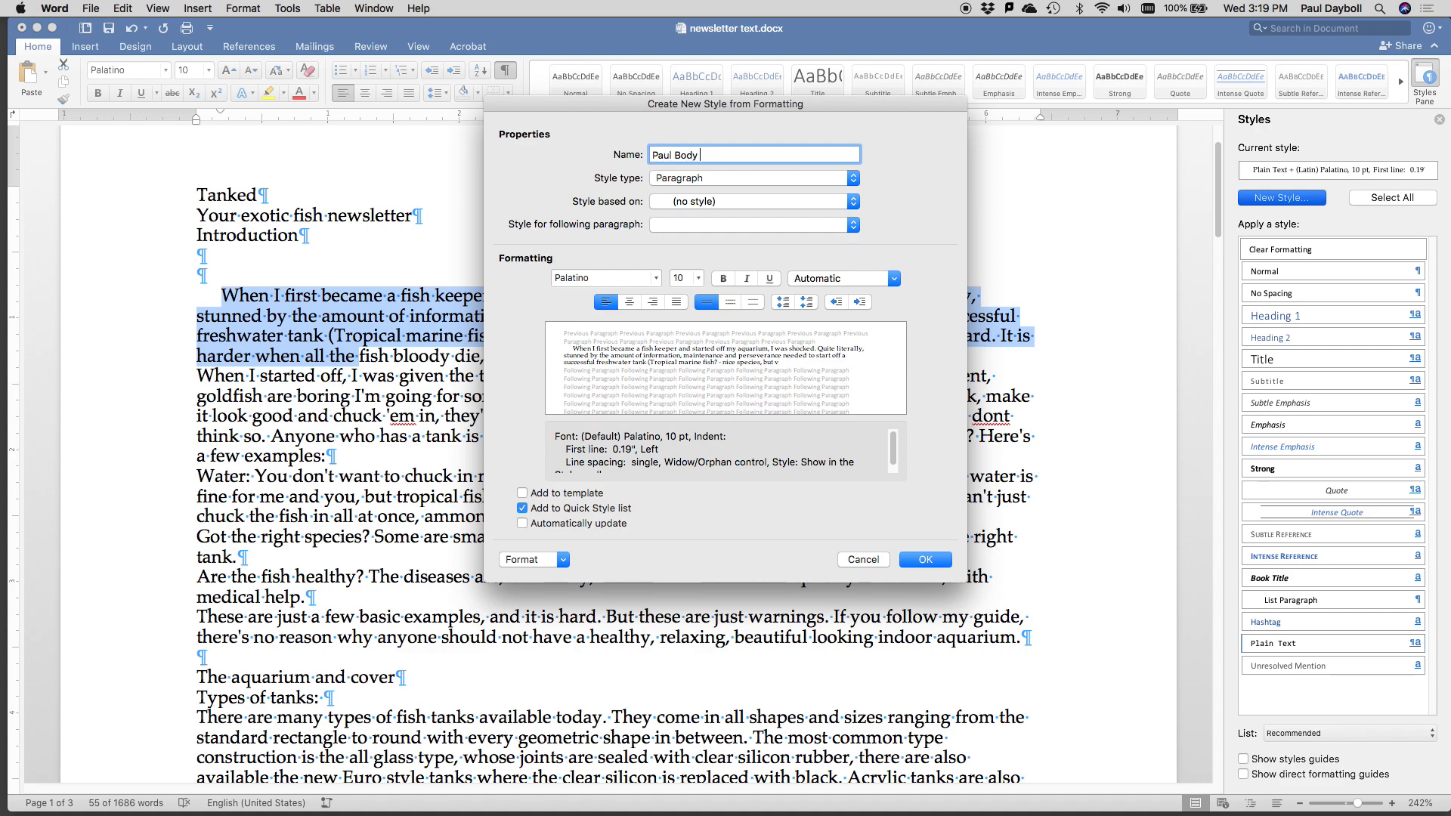
text(Copy)
key(Return)
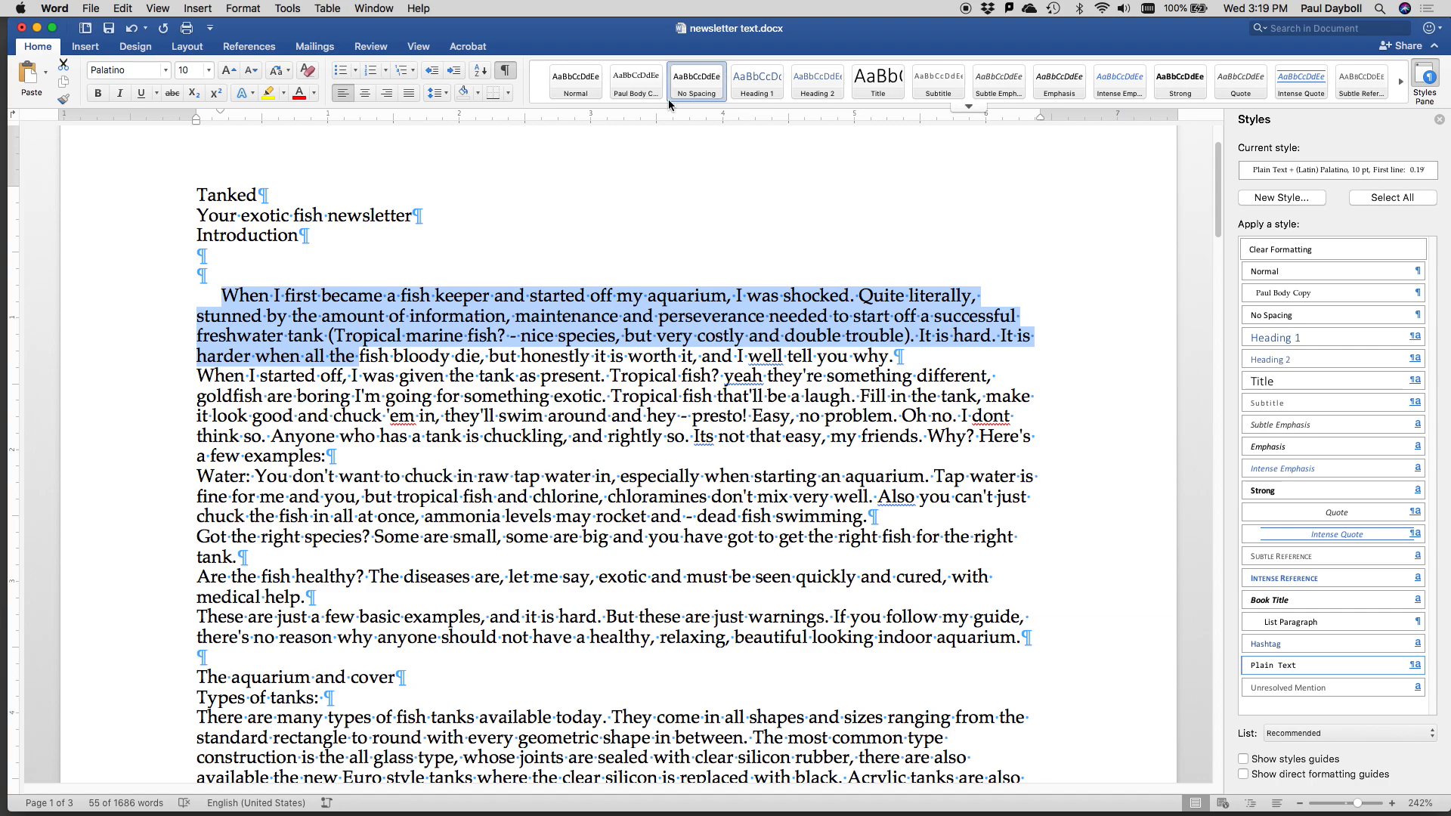
Apply the custom Body Copy style from the first body paragraph through the paragraph ending "eating live foods.".
click(246, 304)
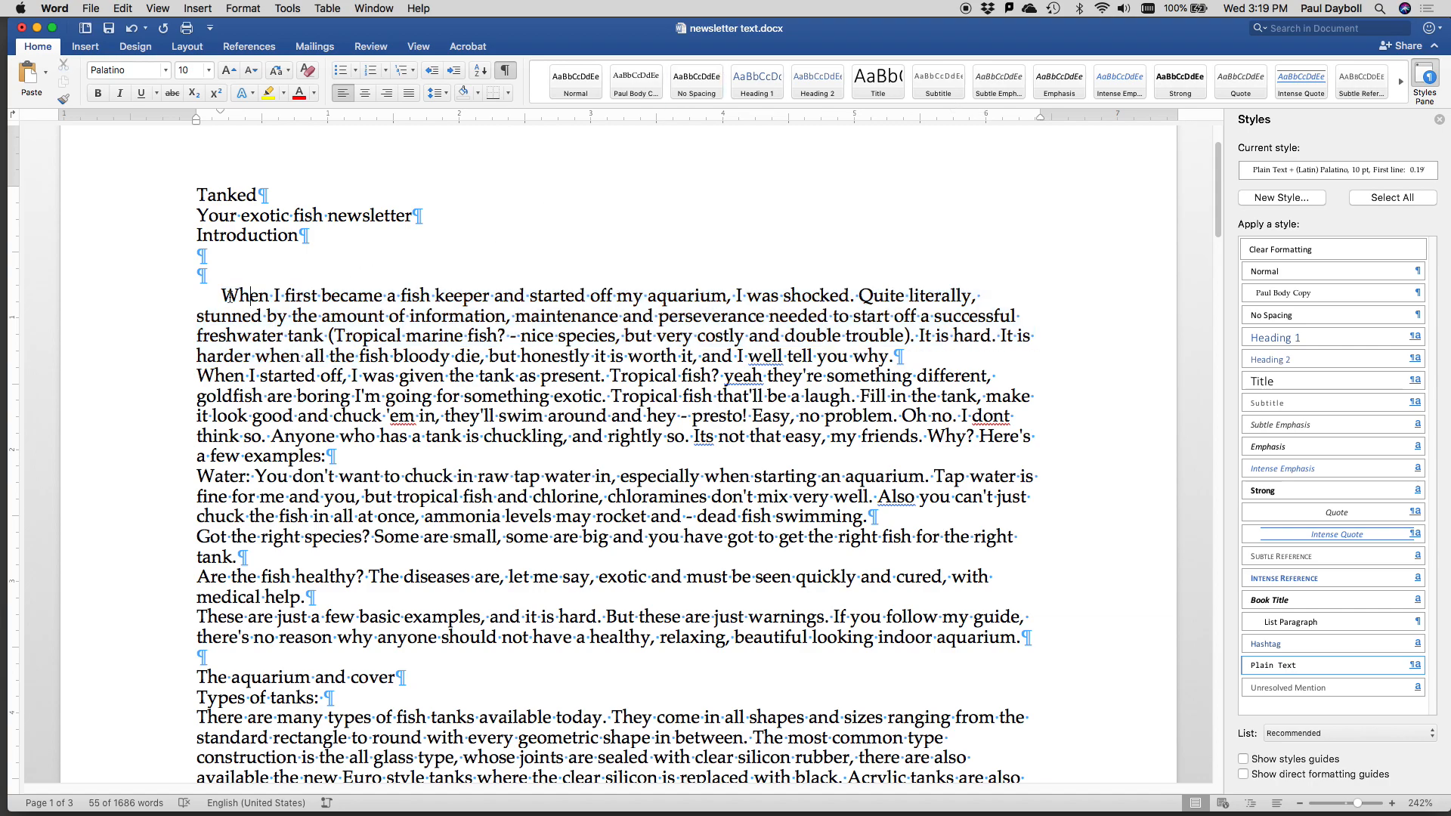
scroll(368, 340, down, 20)
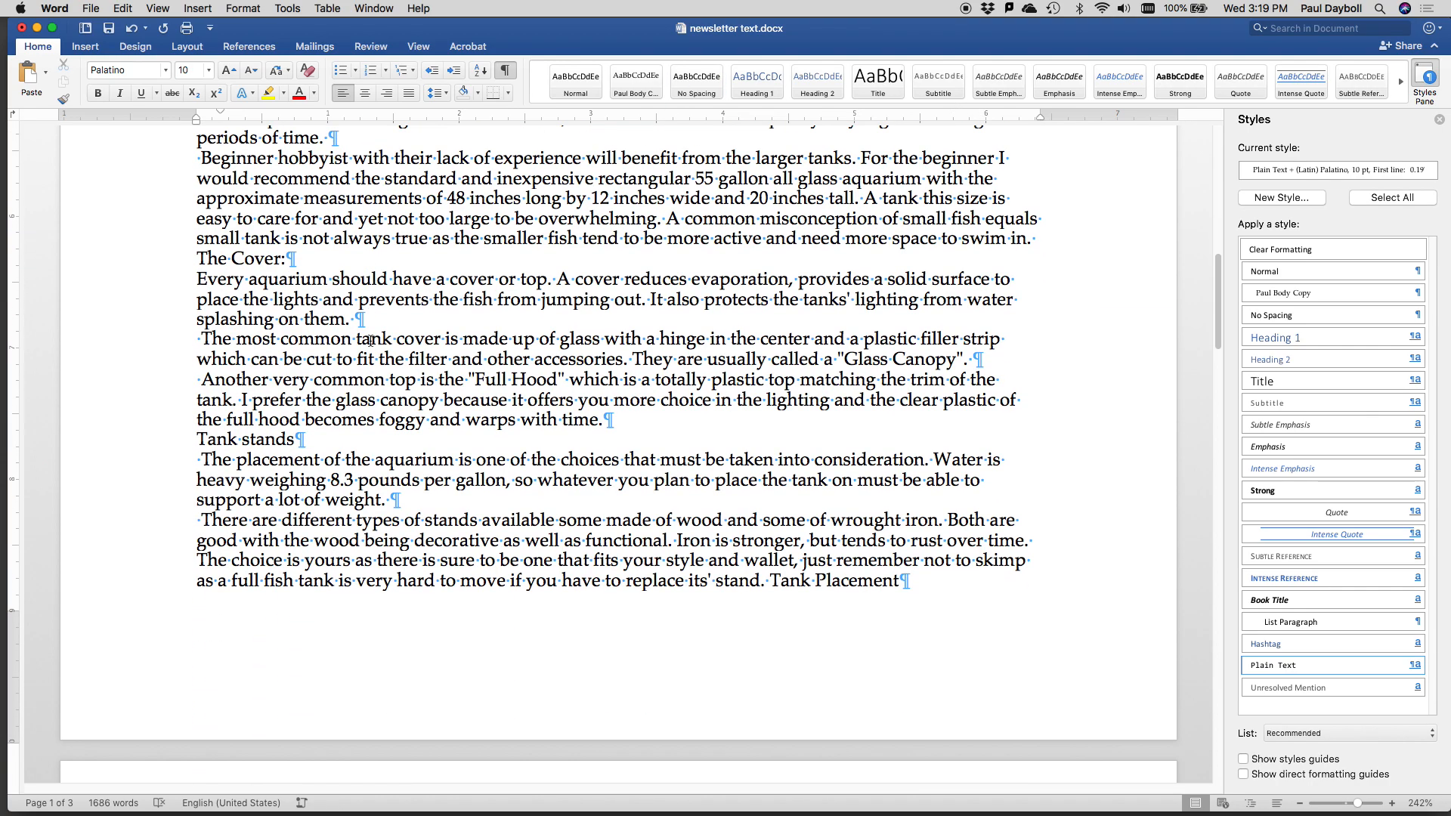
scroll(369, 342, down, 15)
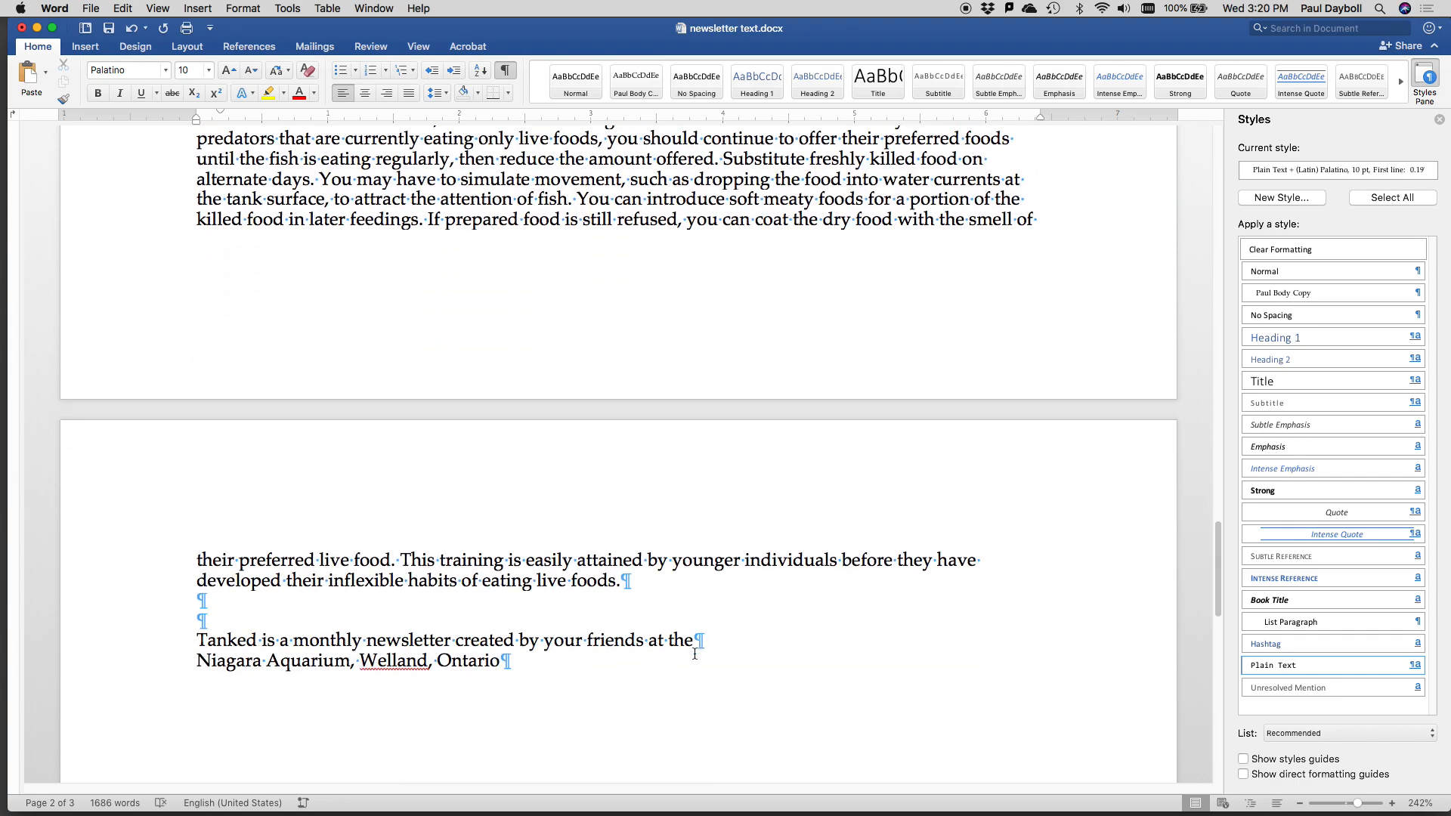
shift+click(633, 583)
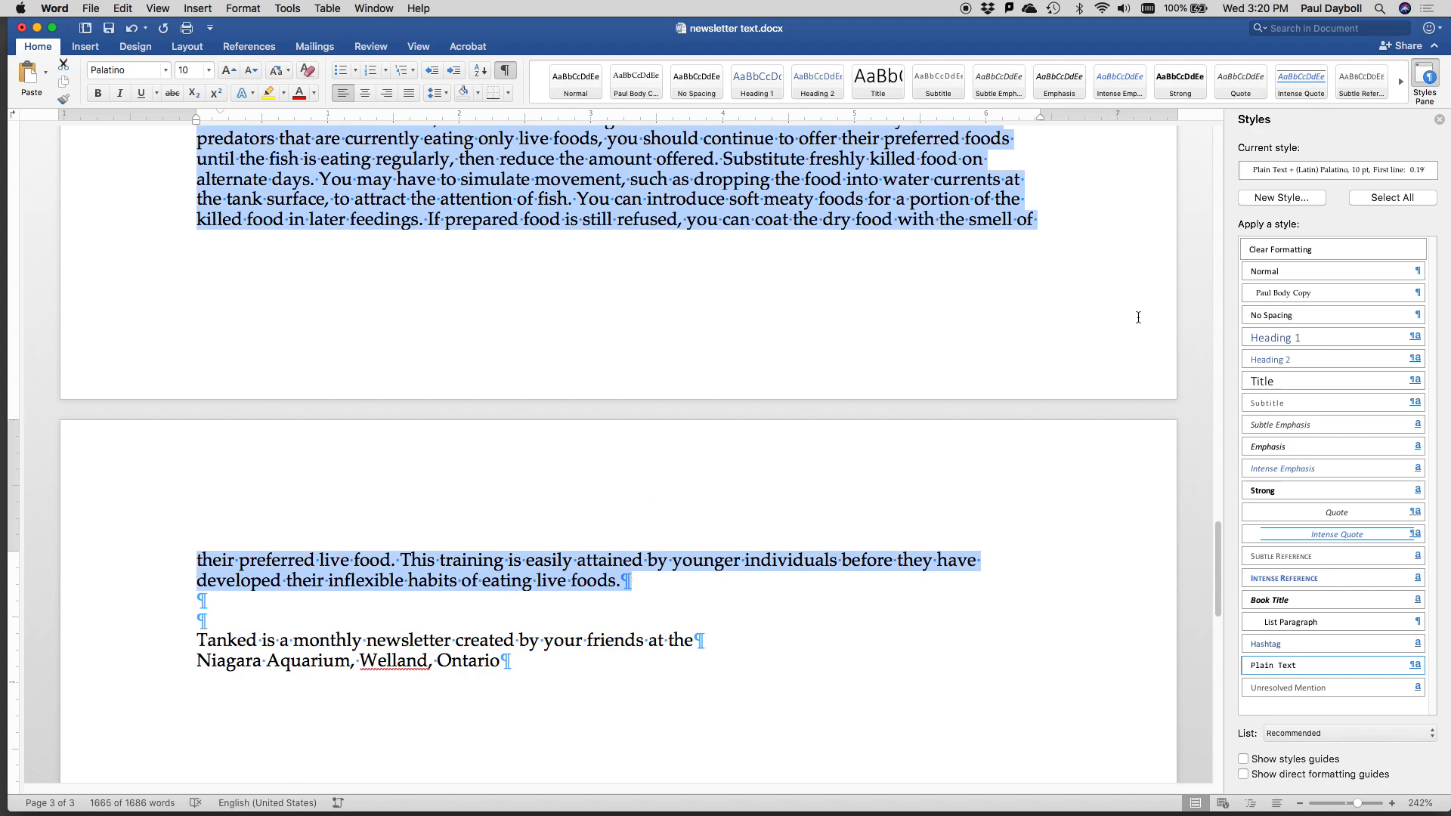
click(1289, 292)
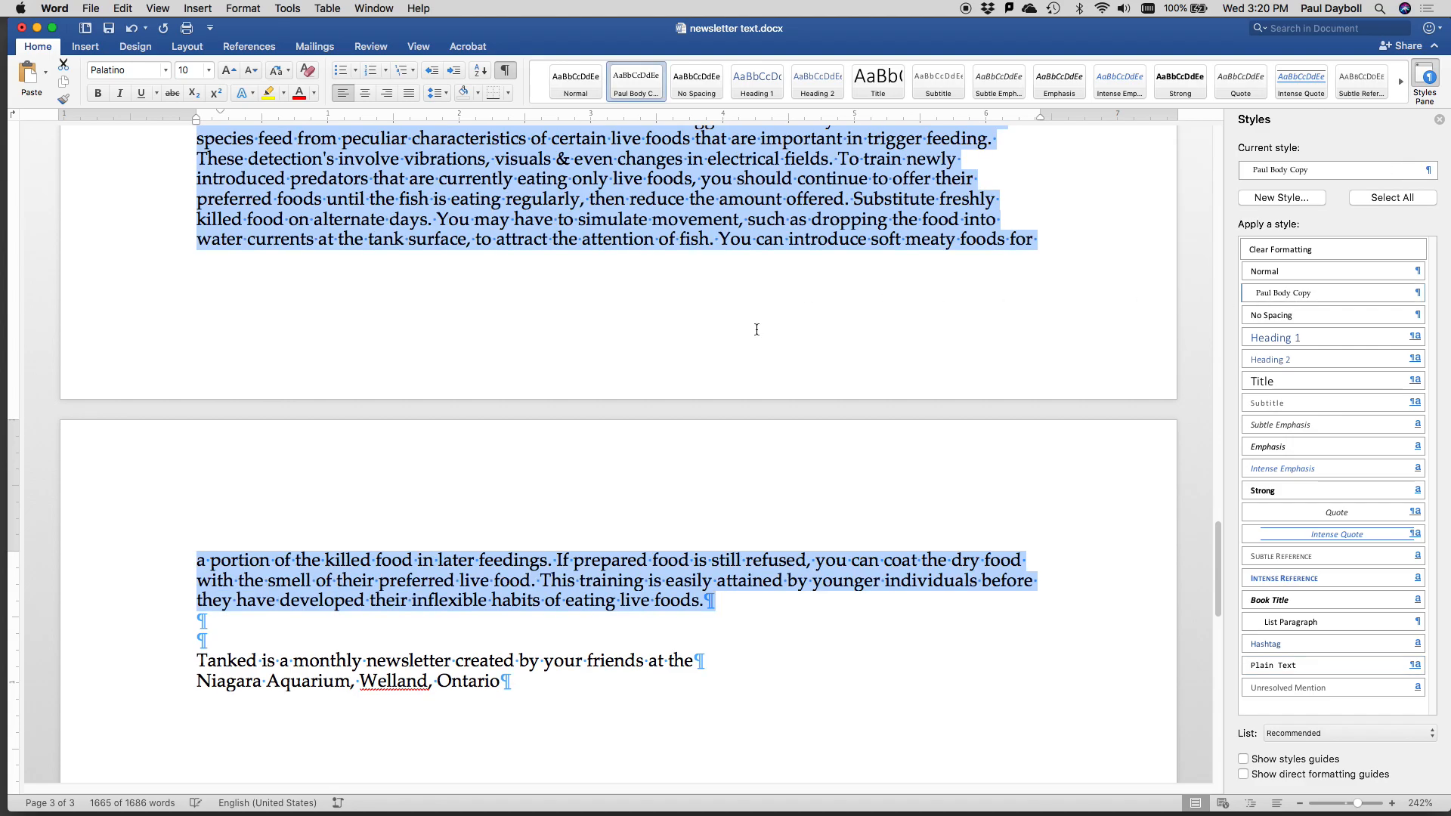
Change the font of the "Introduction" heading line to Optima.
scroll(757, 329, up, 15)
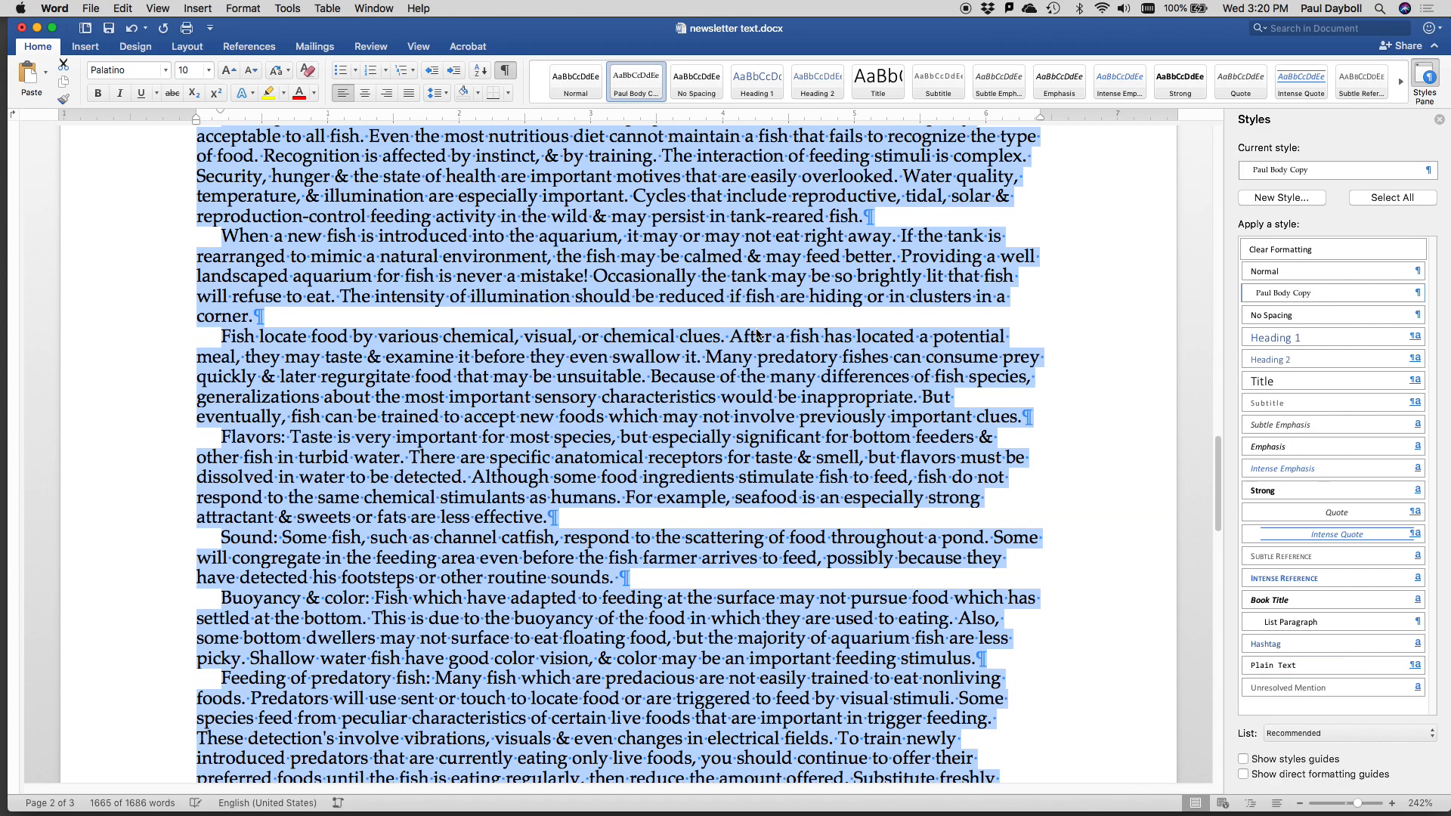
scroll(757, 330, up, 5)
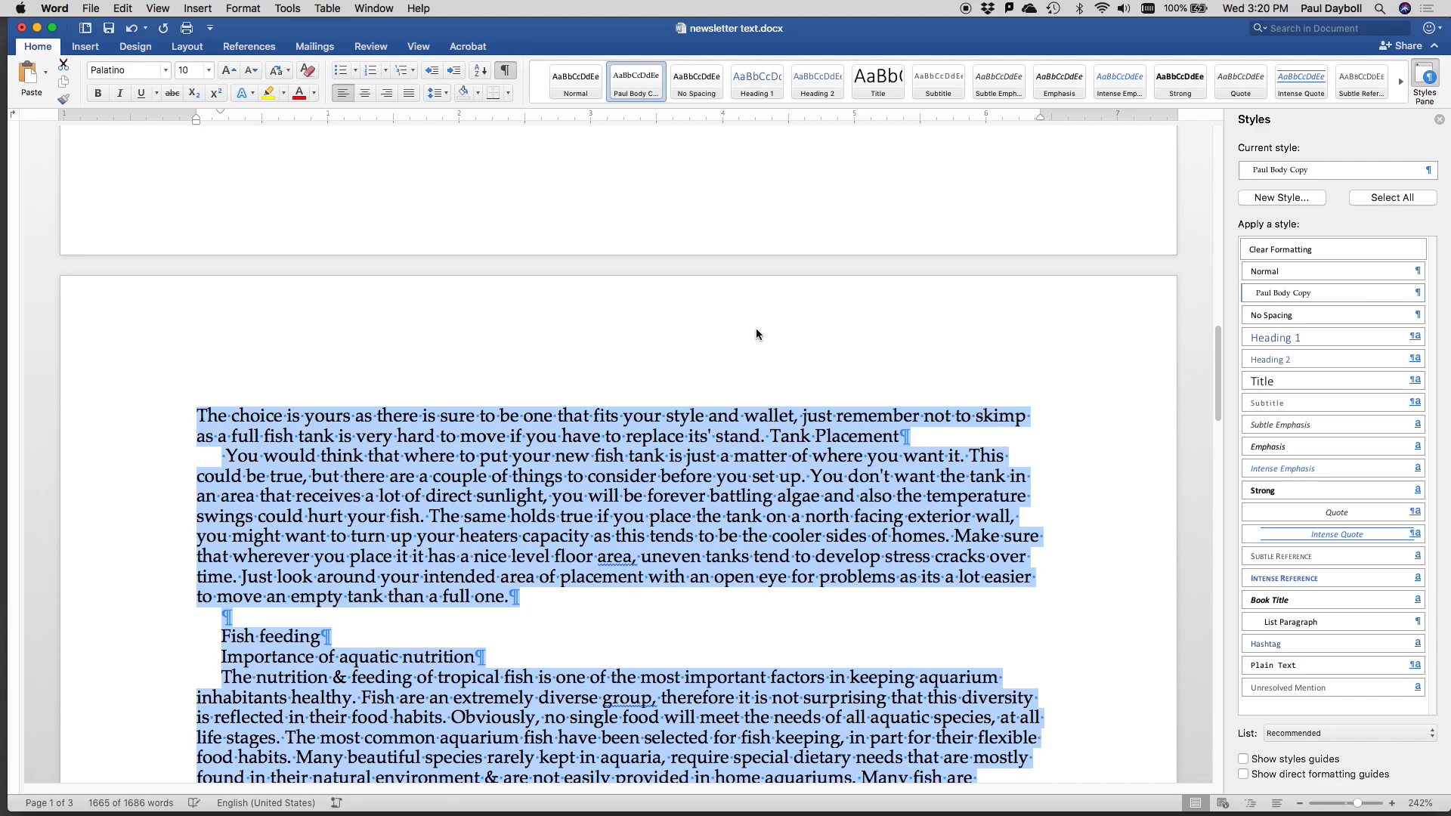
scroll(756, 329, up, 15)
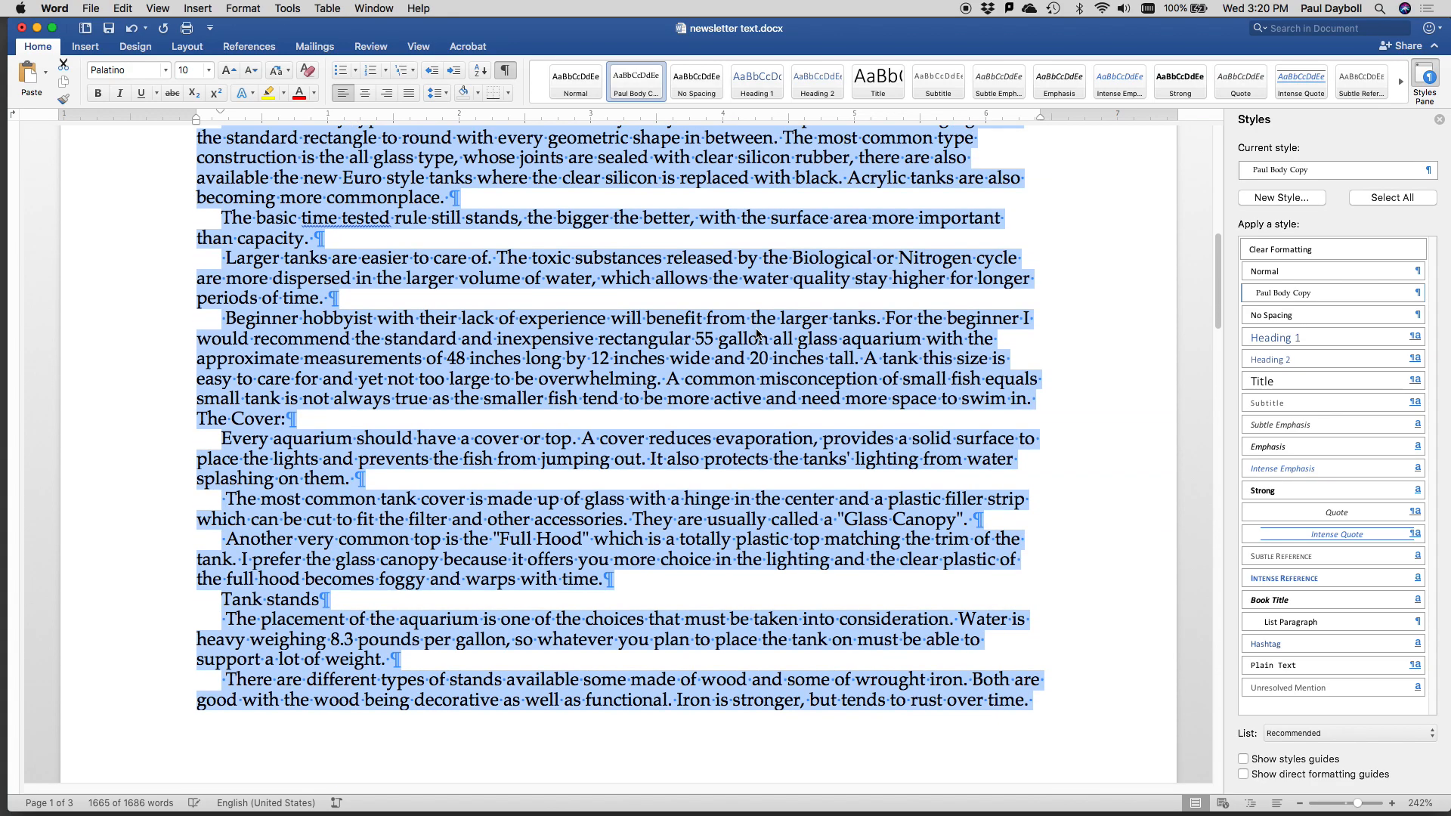
scroll(756, 330, up, 2)
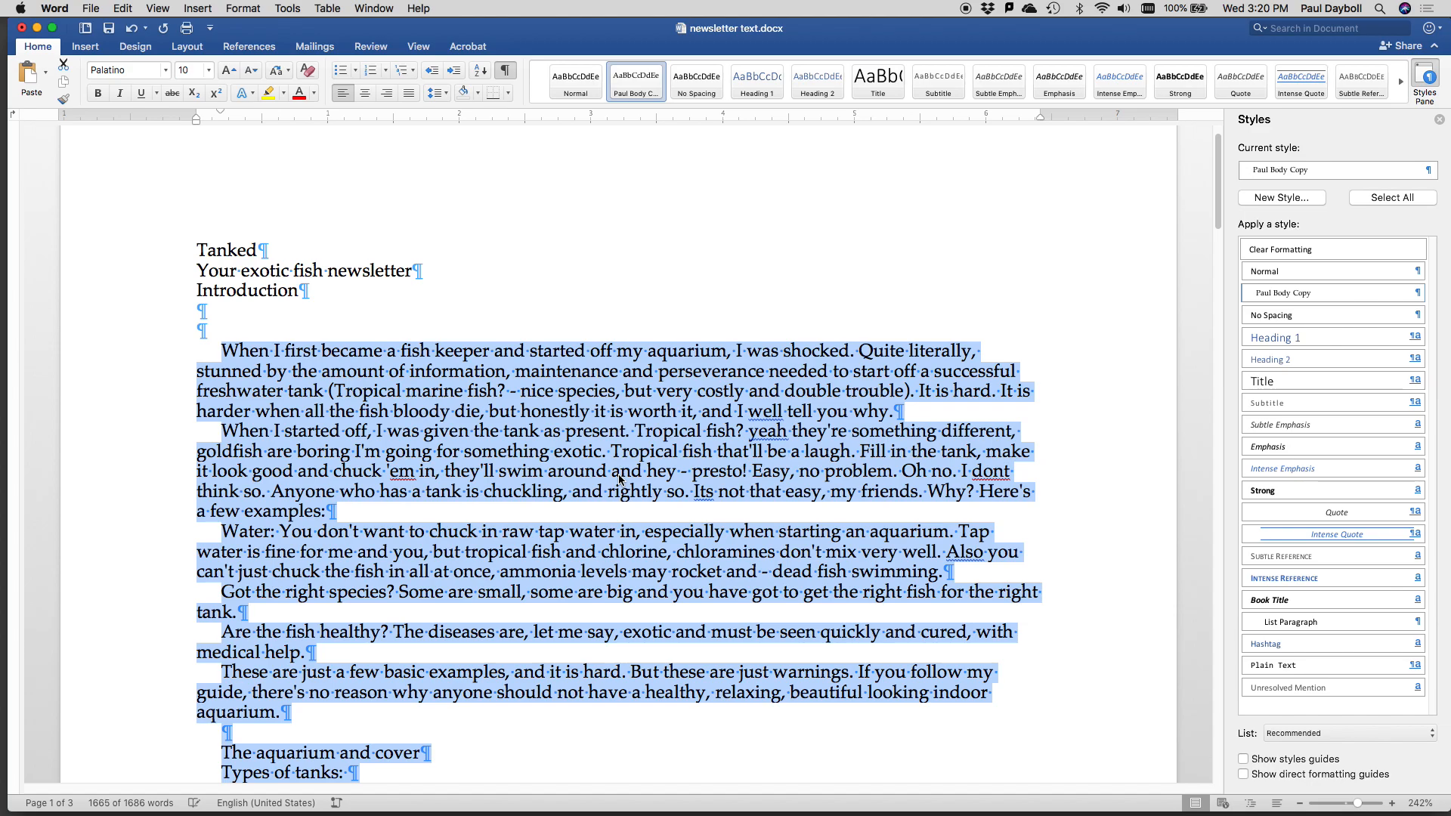
scroll(620, 478, down, 4)
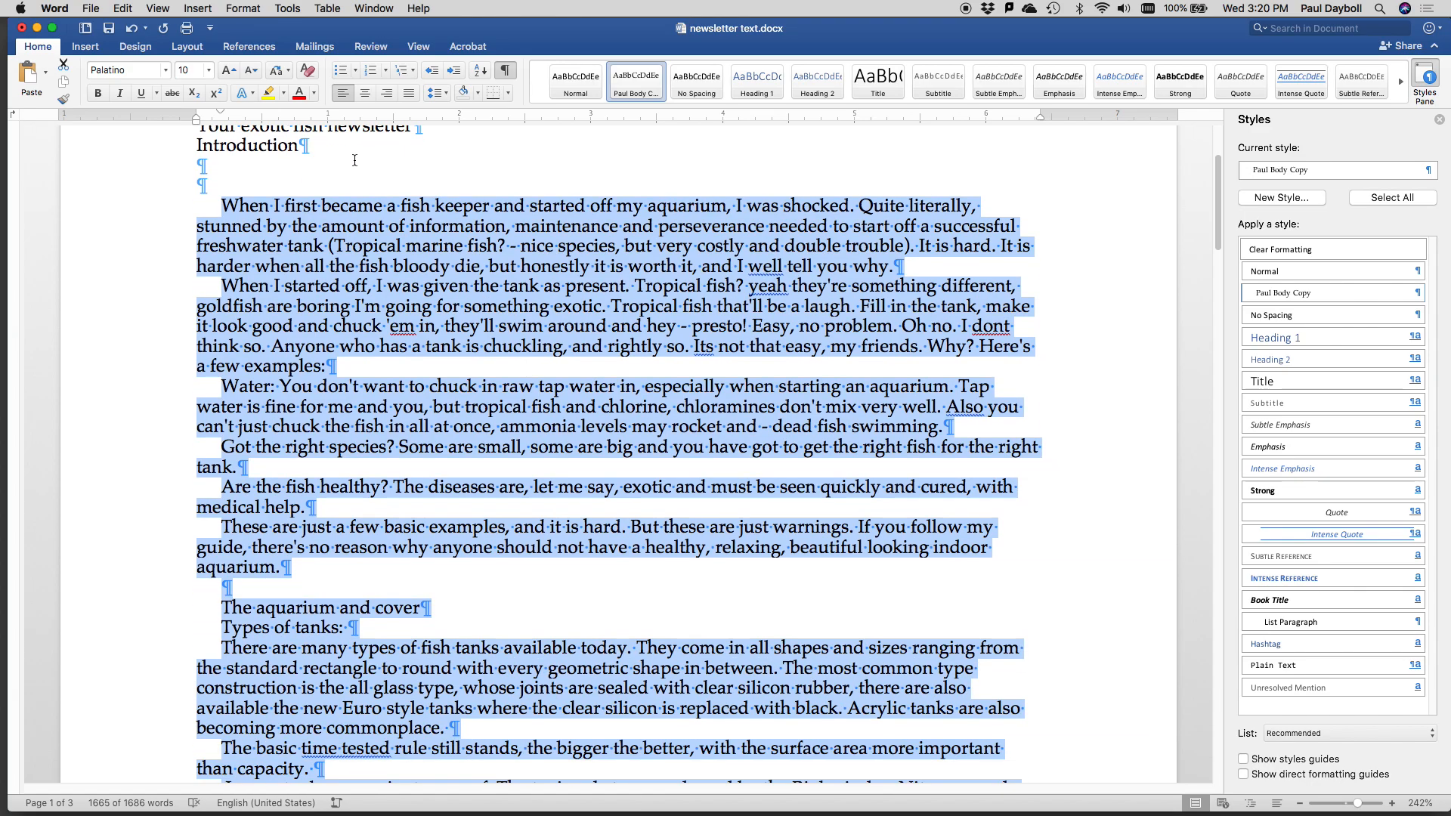
drag(296, 147, 189, 147)
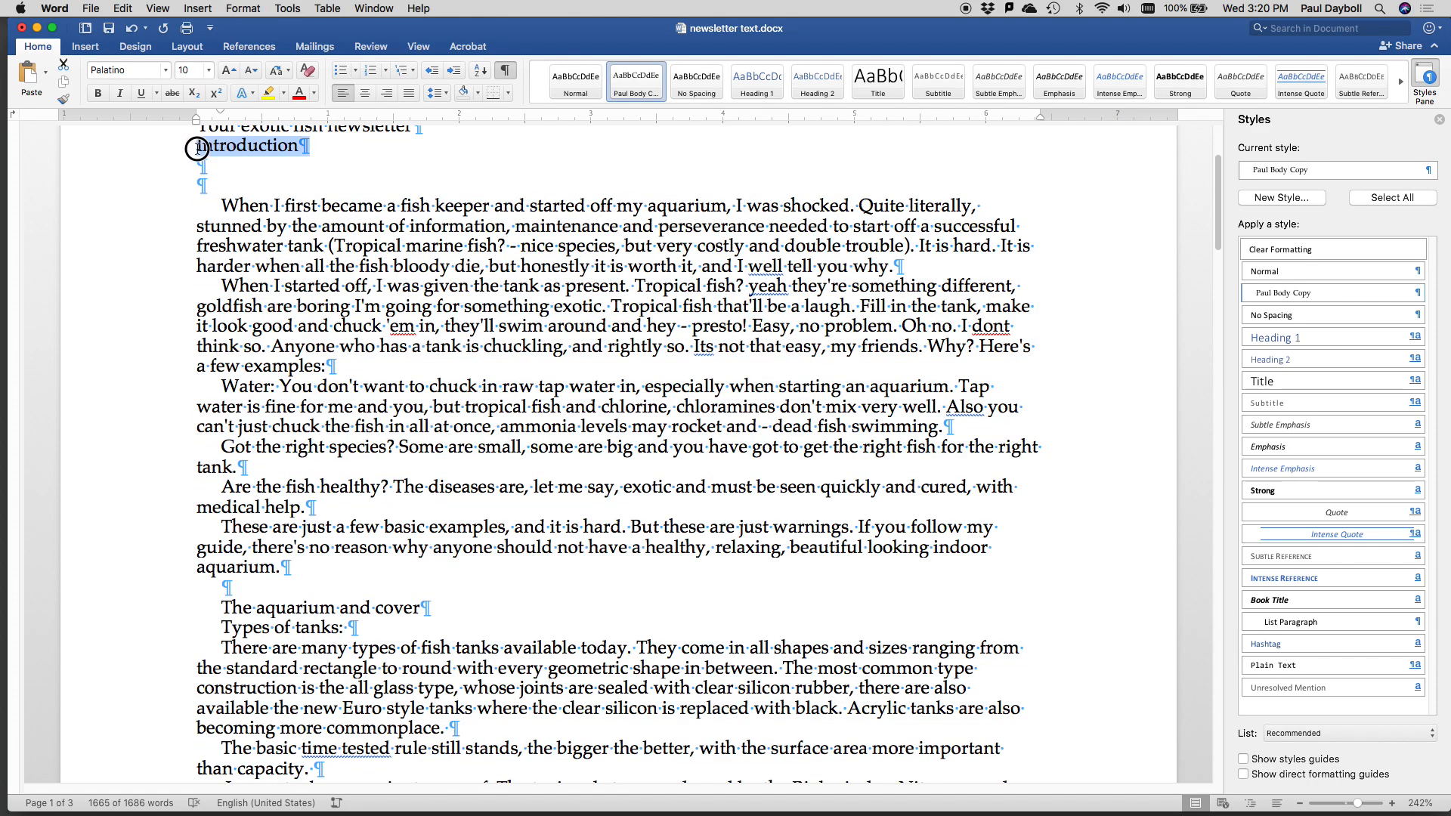
scroll(273, 204, up, 2)
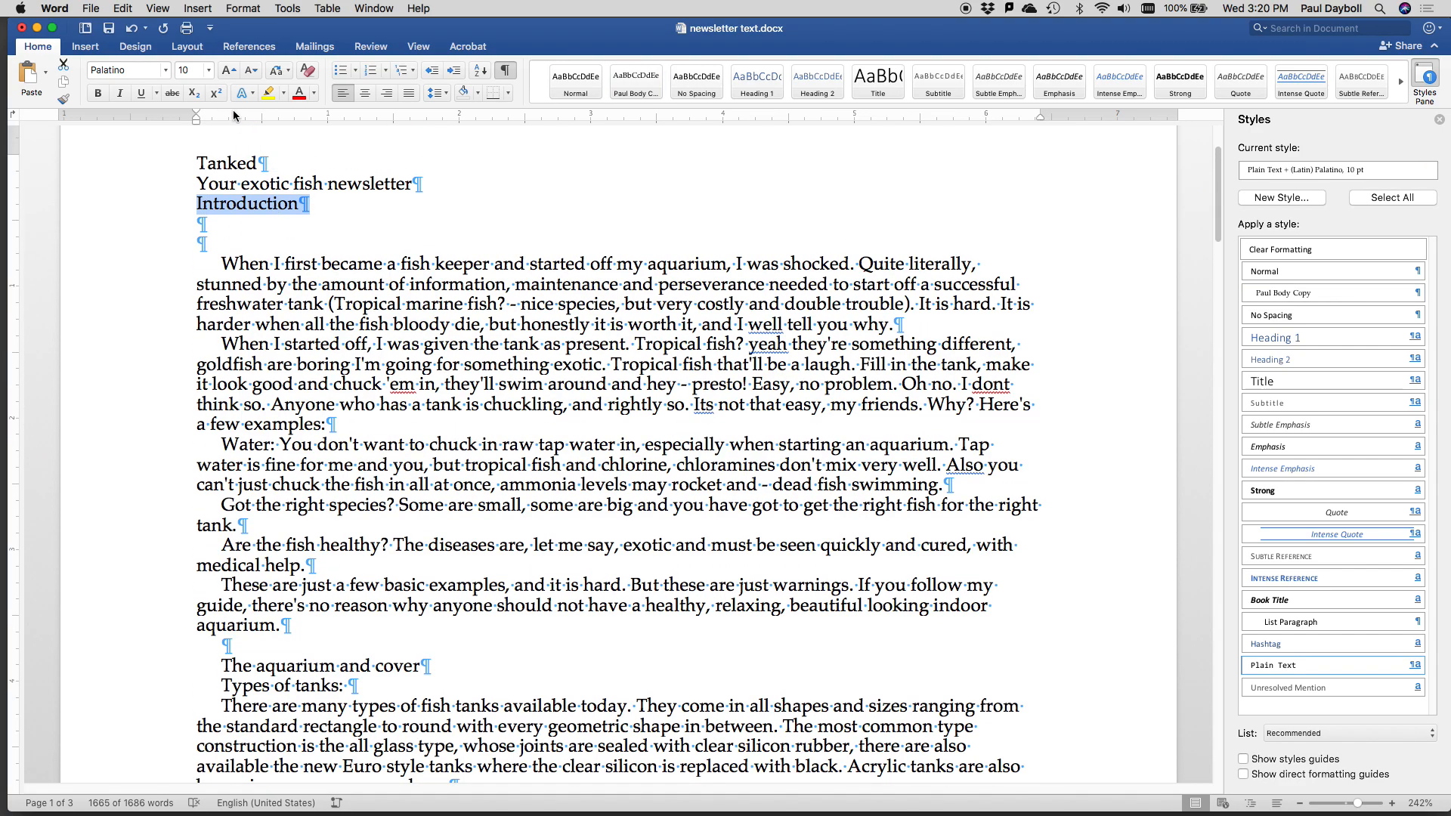
click(135, 69)
text(Ot)
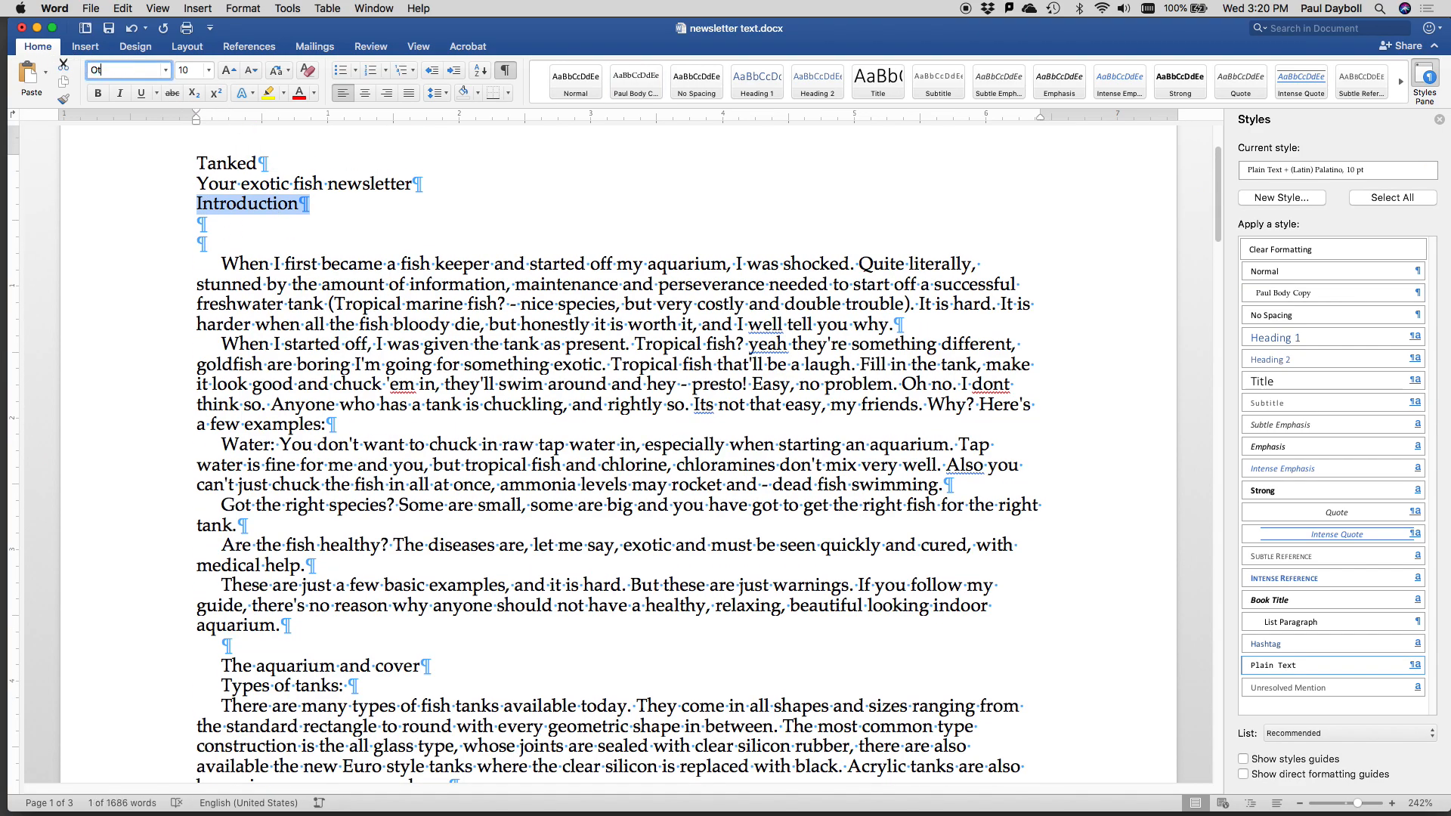
text(i)
key(BackSpace)
text(ptima)
key(Tab)
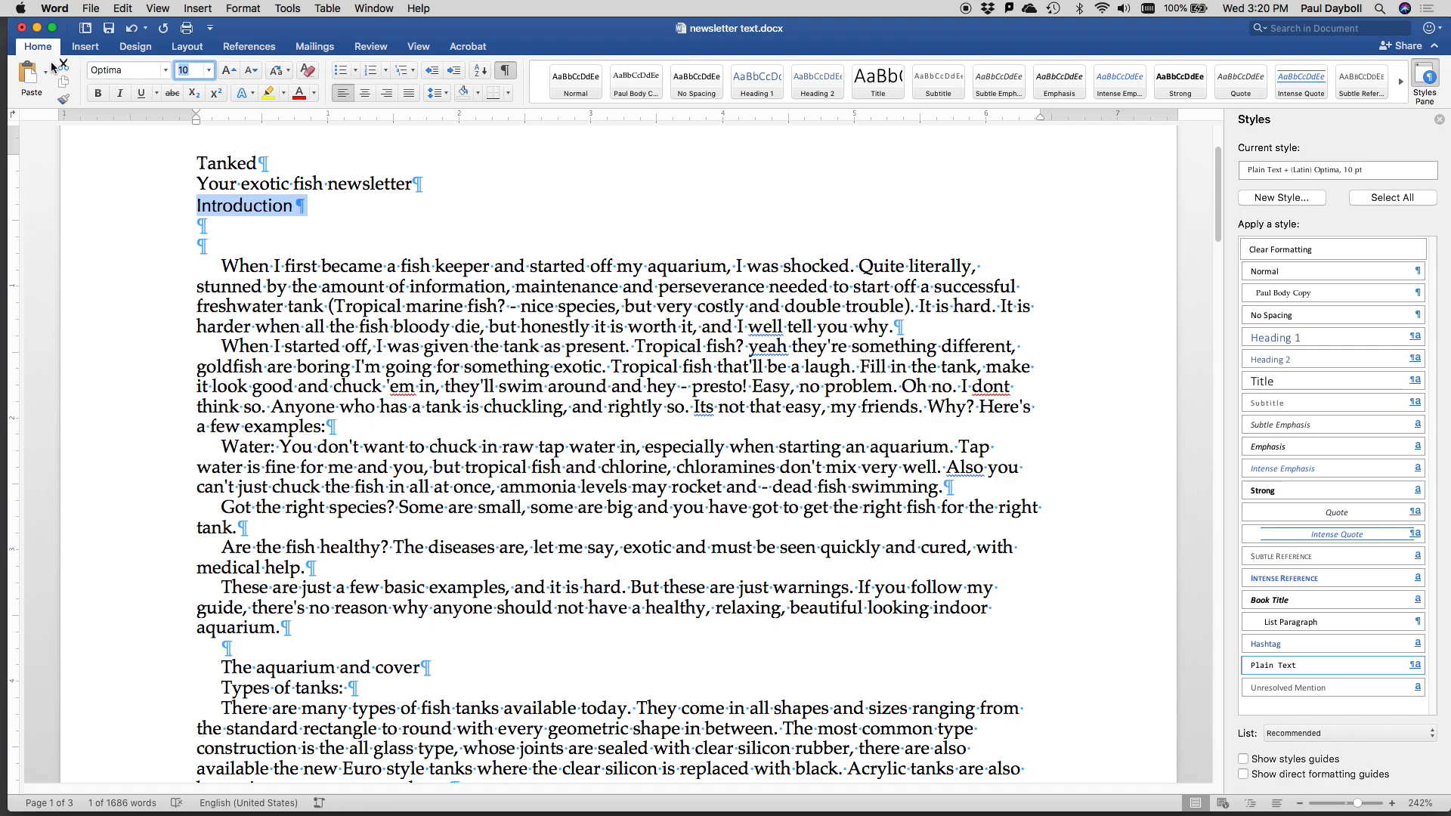
Set the "Introduction" heading's size to 16 pt and make it bold.
text(16)
key(Return)
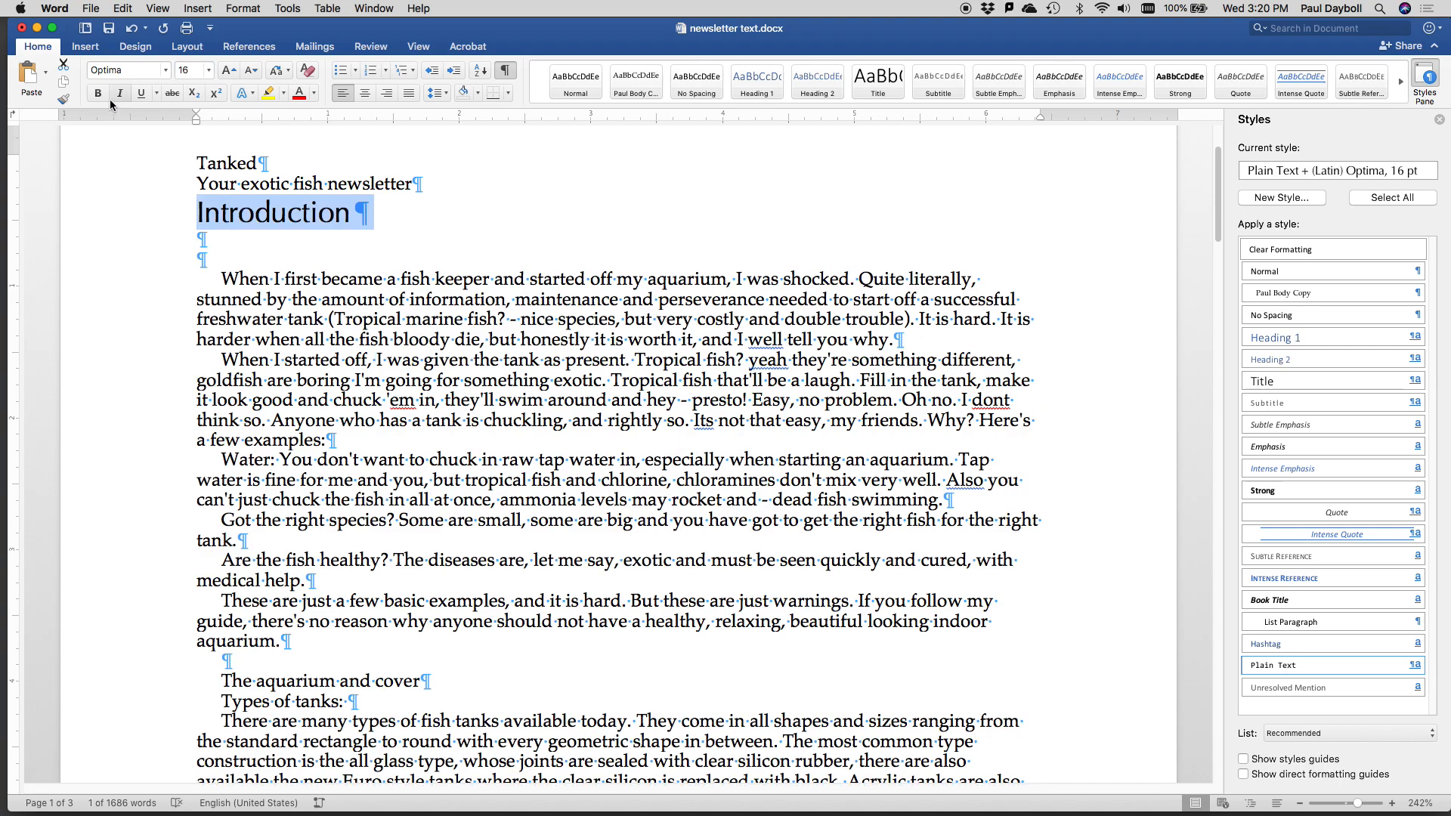
click(98, 93)
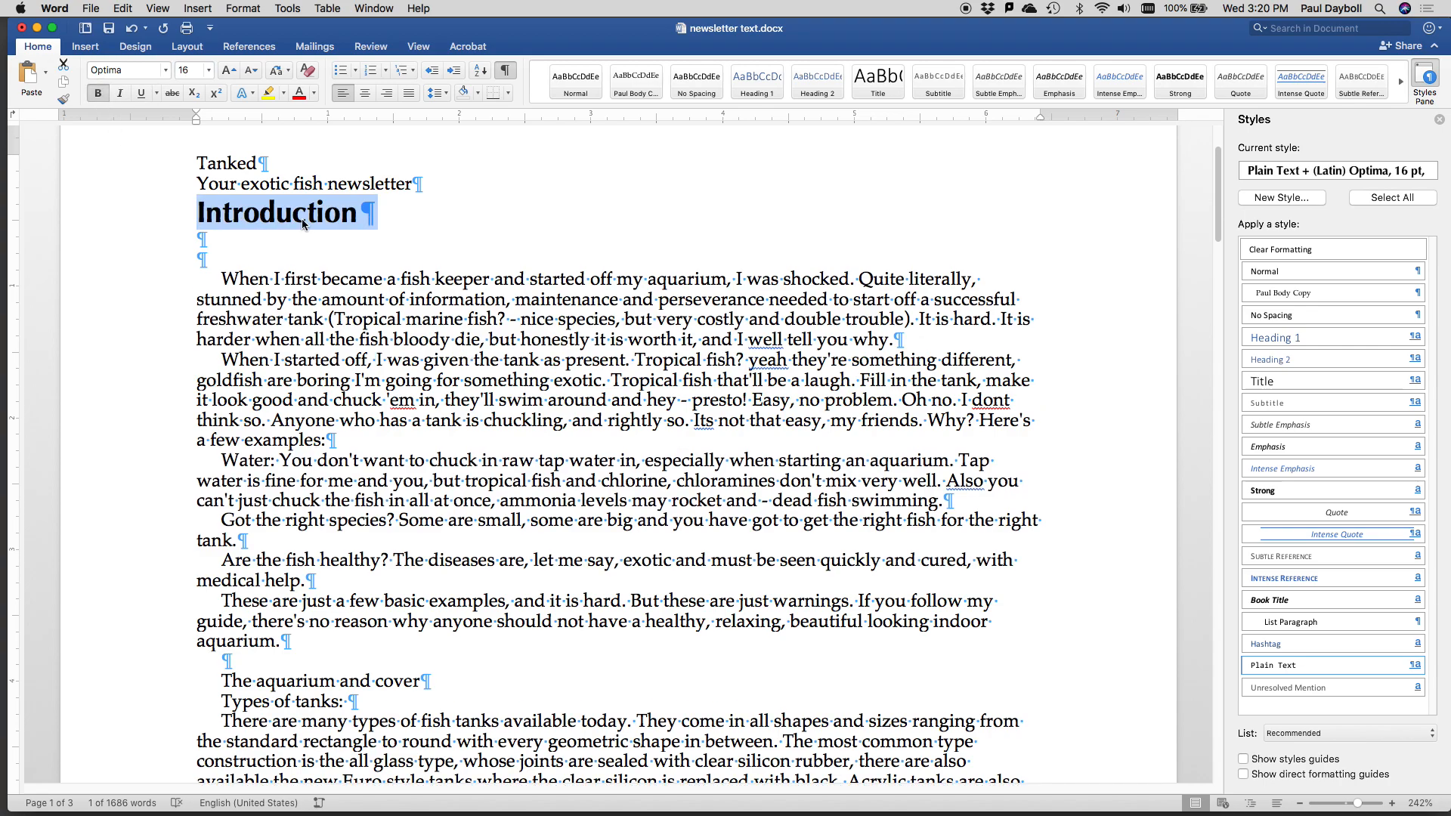
Create a paragraph style from the "Introduction" formatting, based on no style, named with the author's first name followed by "Headline".
click(1312, 201)
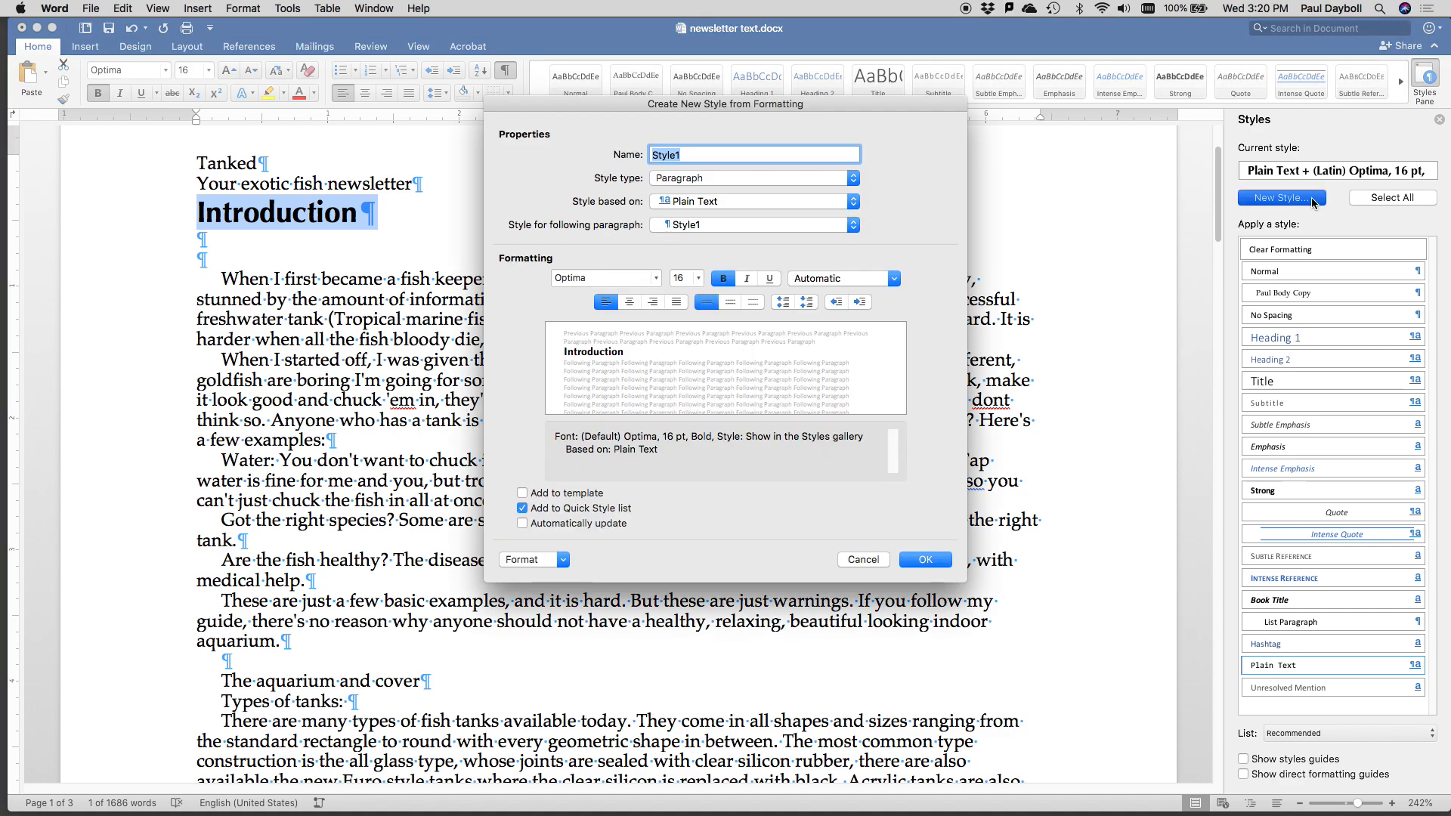
click(854, 202)
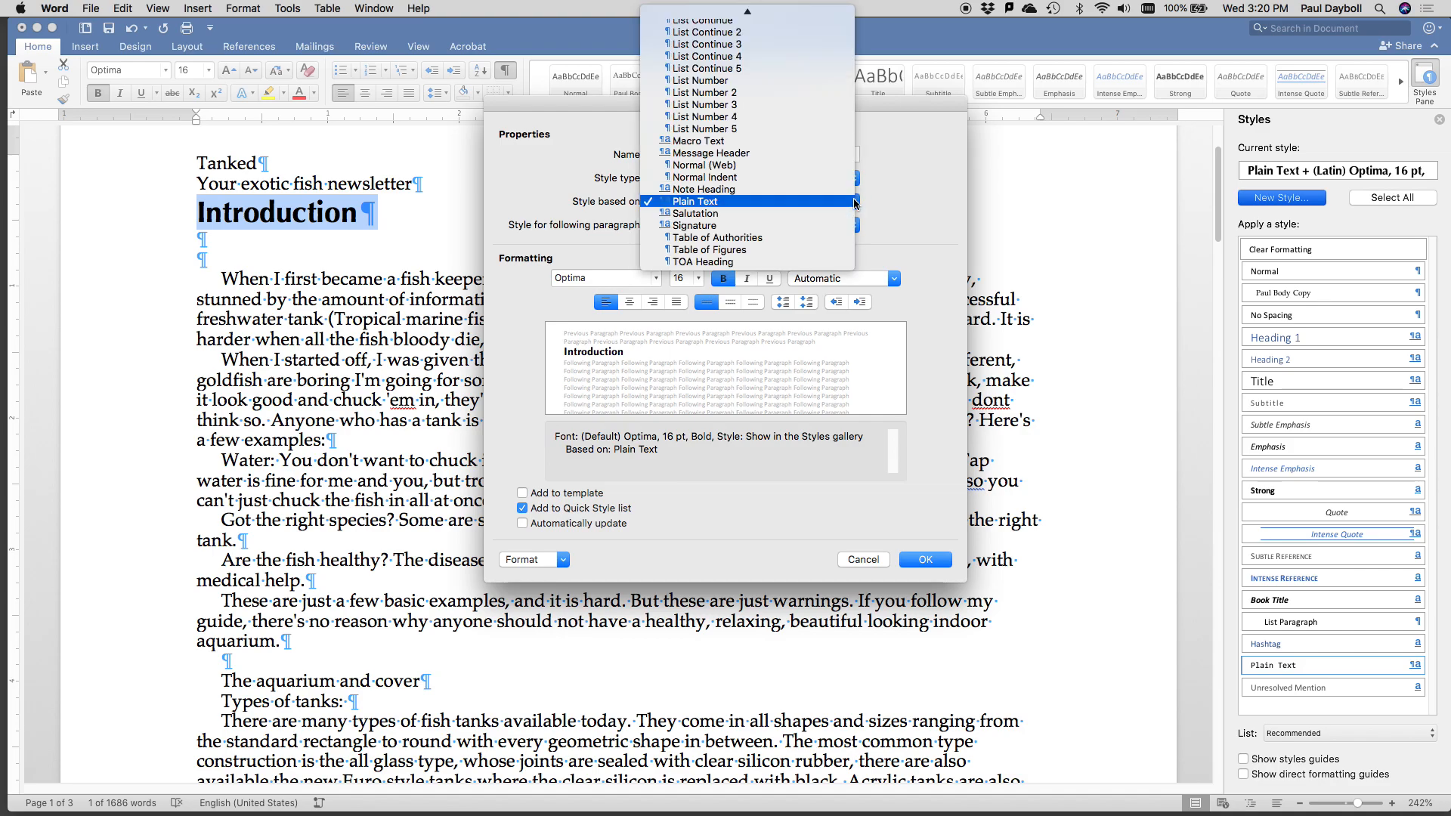
scroll(797, 127, up, 15)
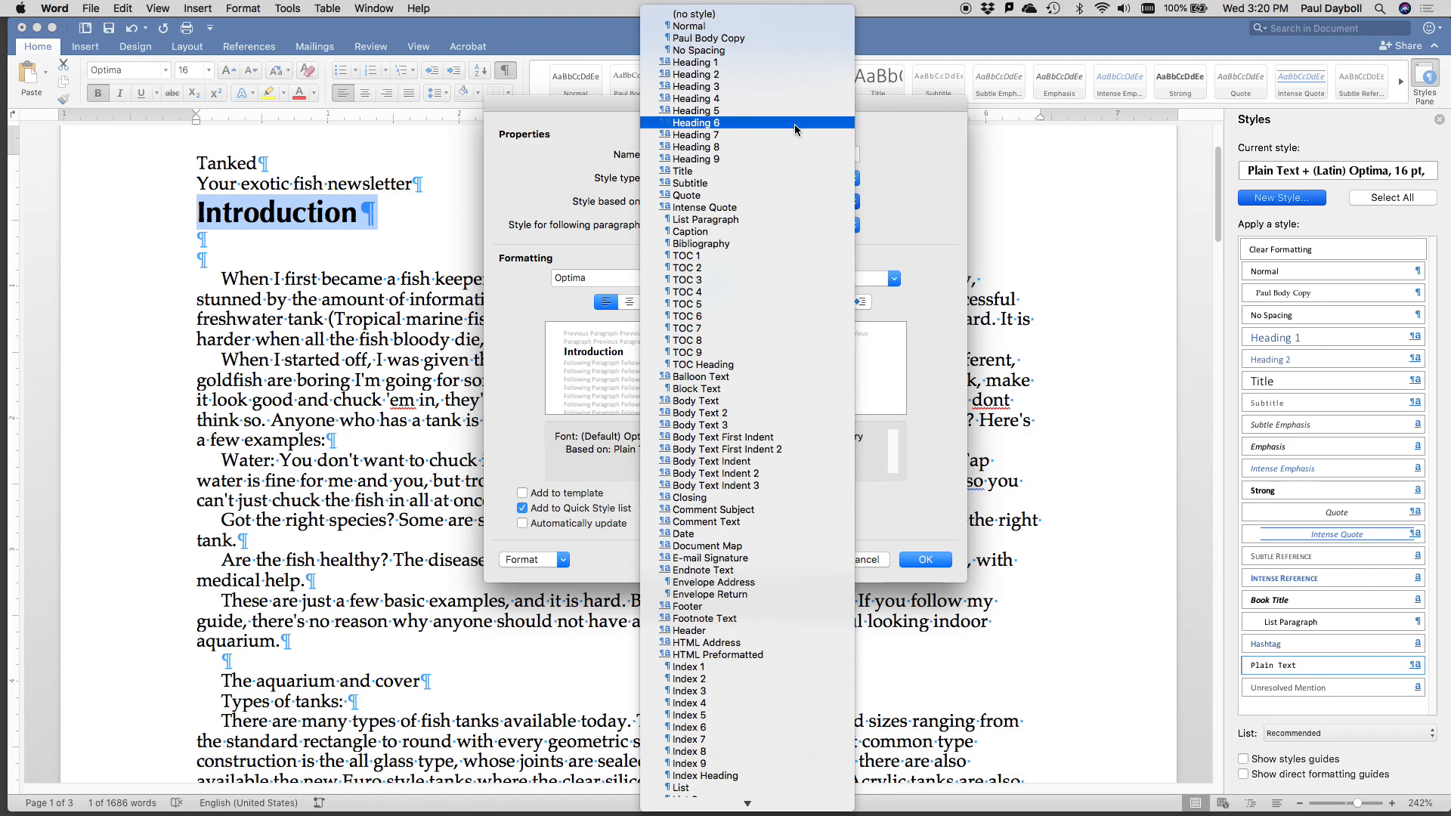
click(725, 14)
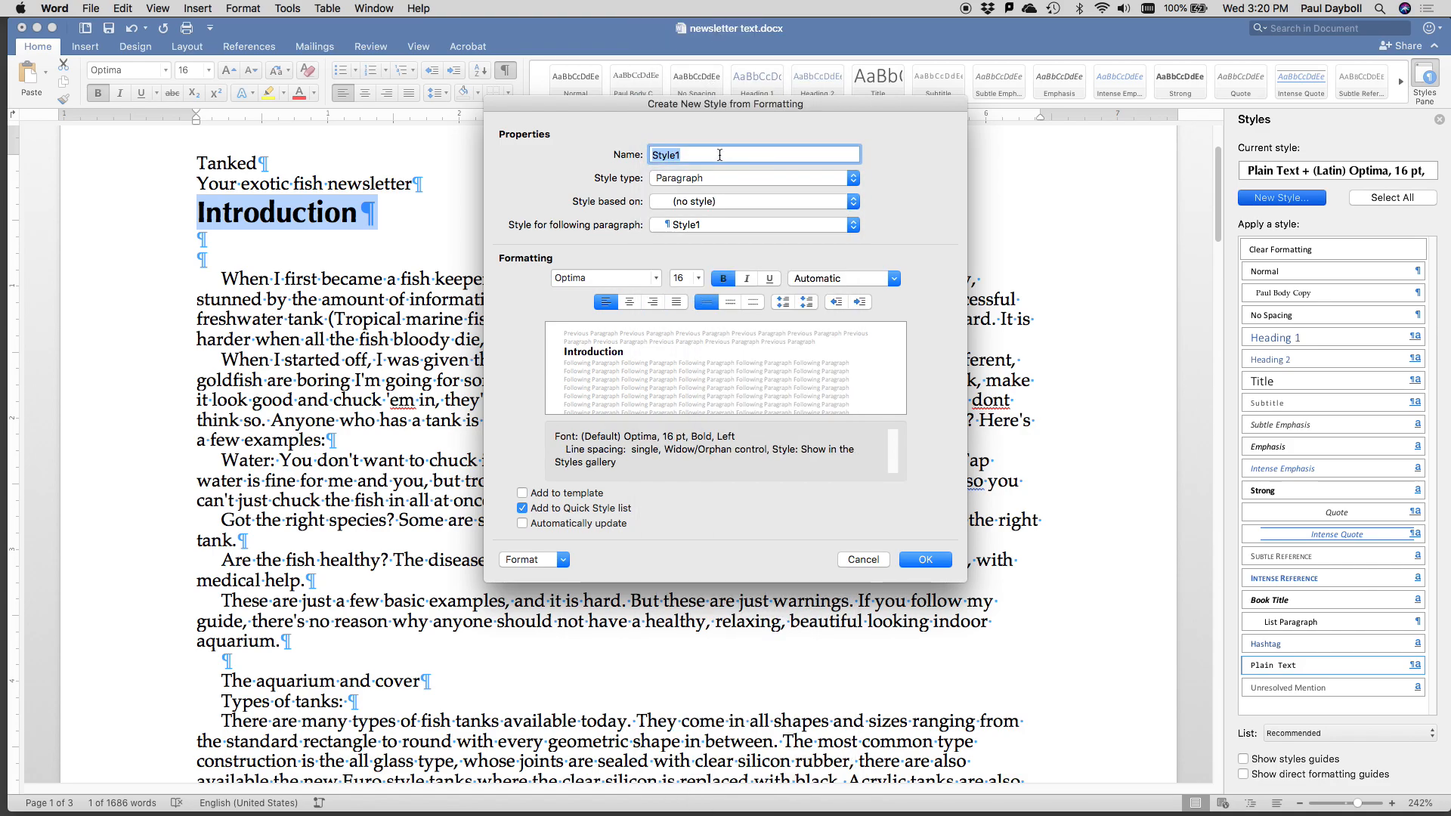
text(Paul hed)
key(BackSpace)
key(BackSpace)
key(BackSpace)
text(Headline)
key(Return)
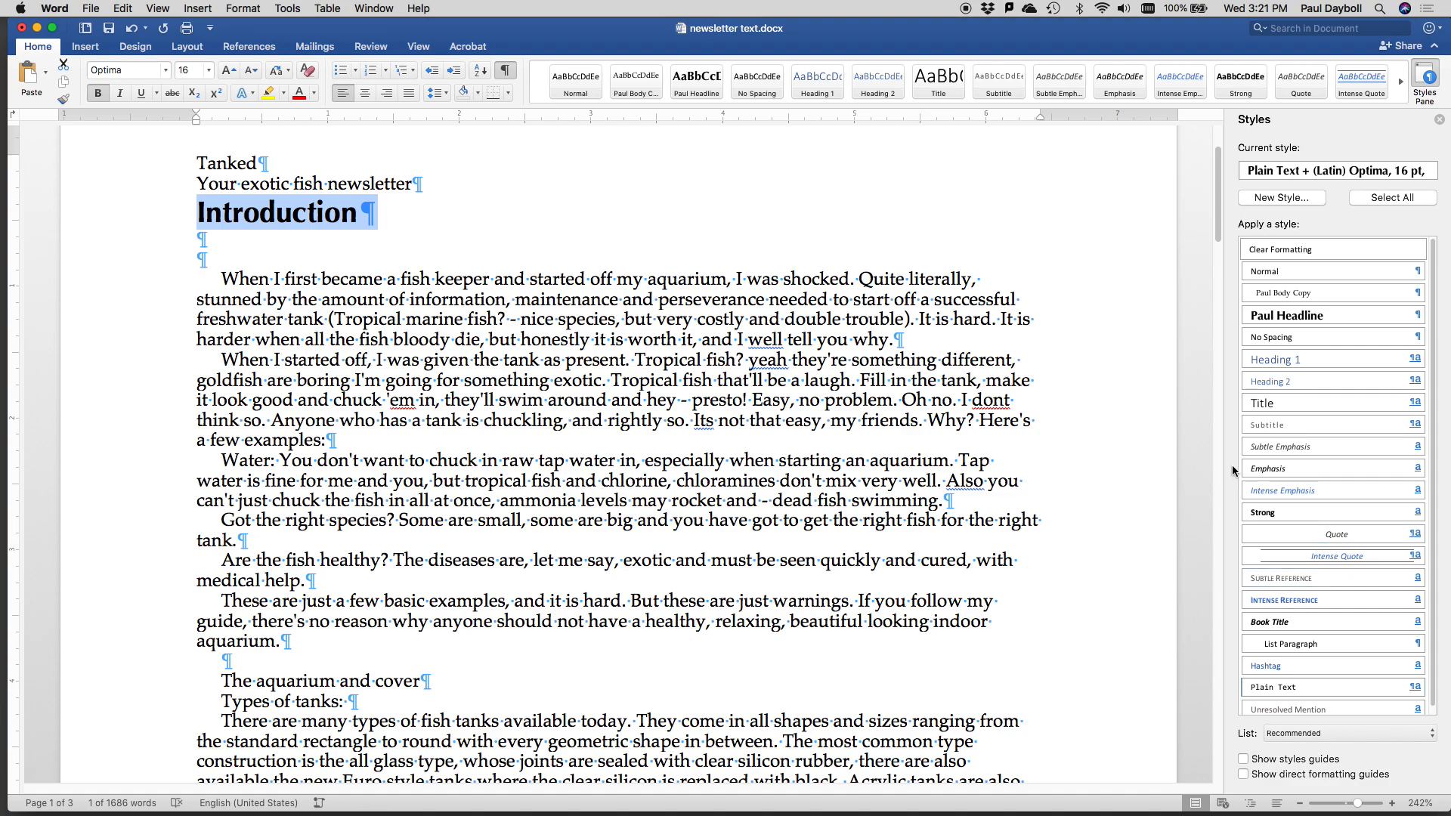
Apply the custom Headline style to the "Introduction" and "The aquarium and cover" headings.
click(1268, 318)
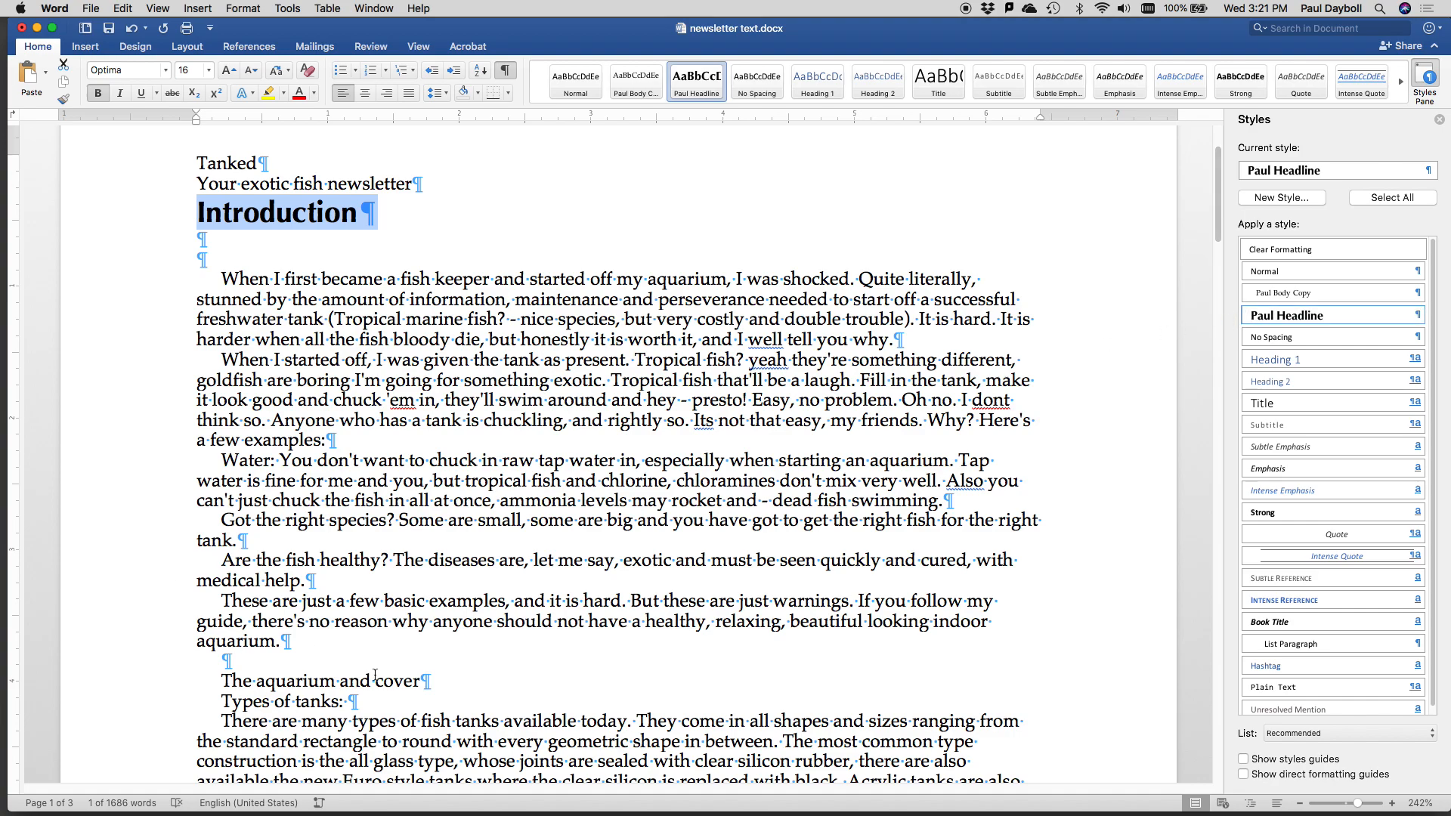
drag(417, 680, 221, 681)
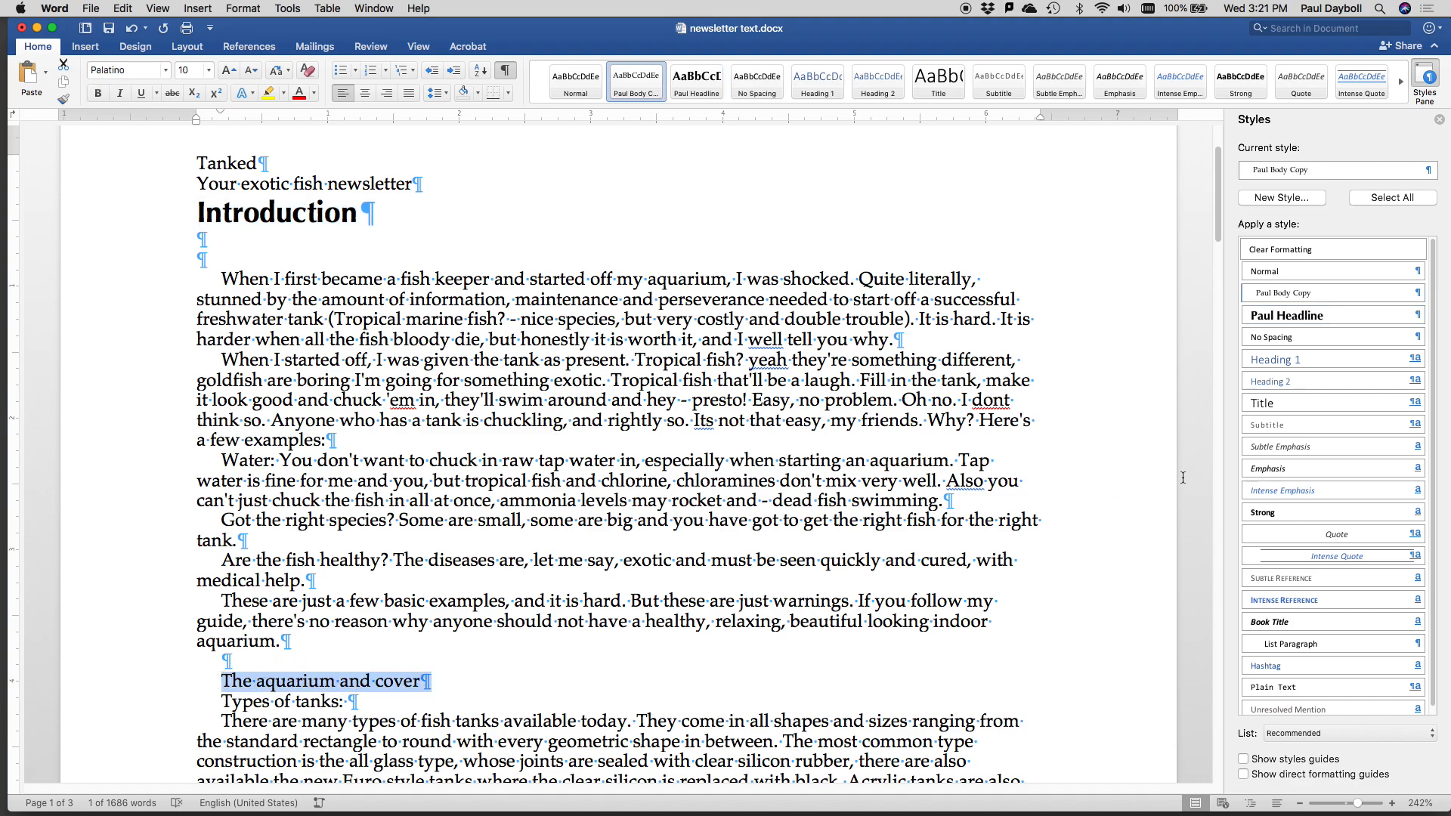
click(1264, 318)
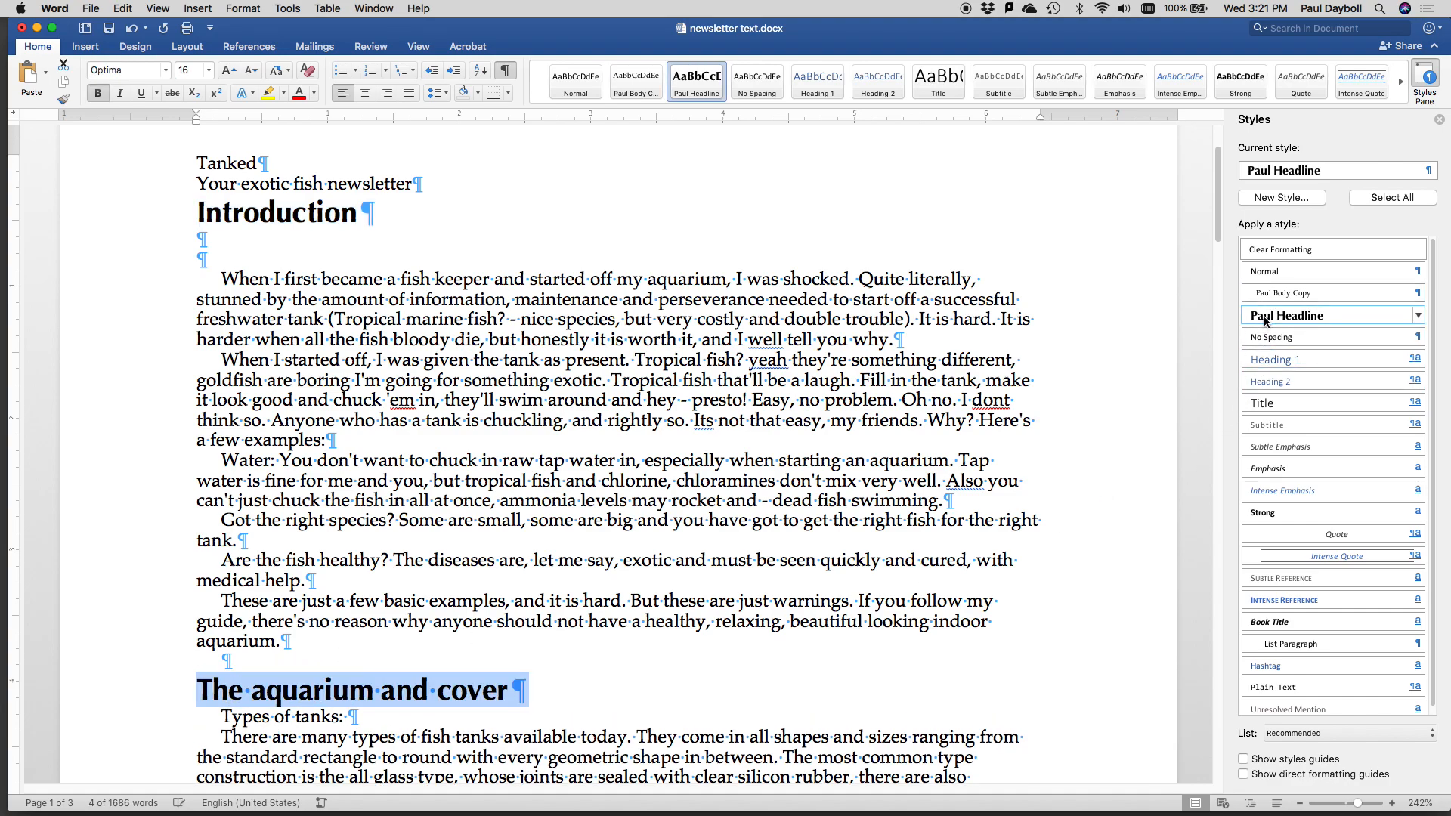
Apply the custom Headline style to the "Types of tanks:" line and set its size to 12 pt.
drag(352, 717, 221, 717)
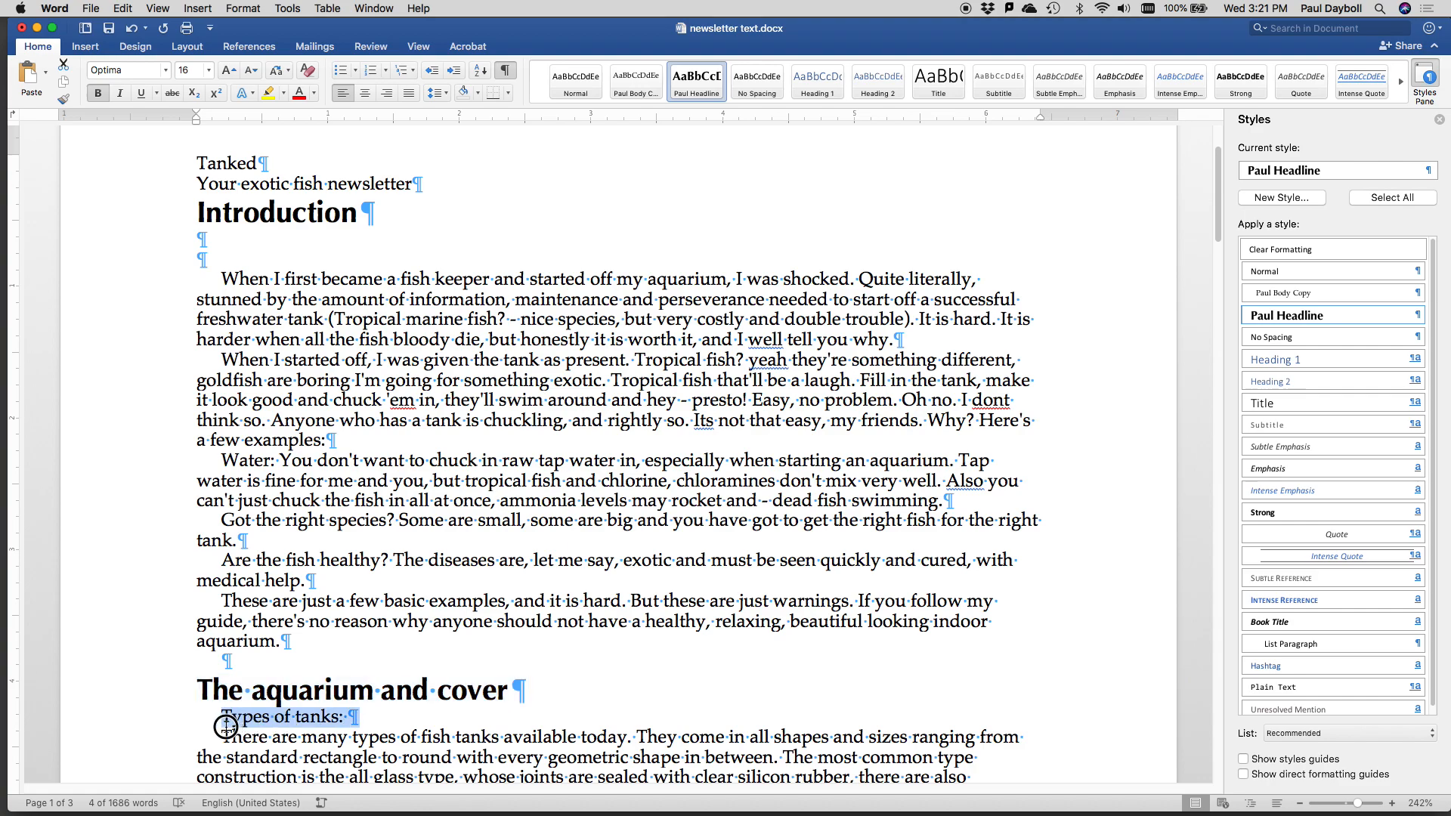
click(1319, 318)
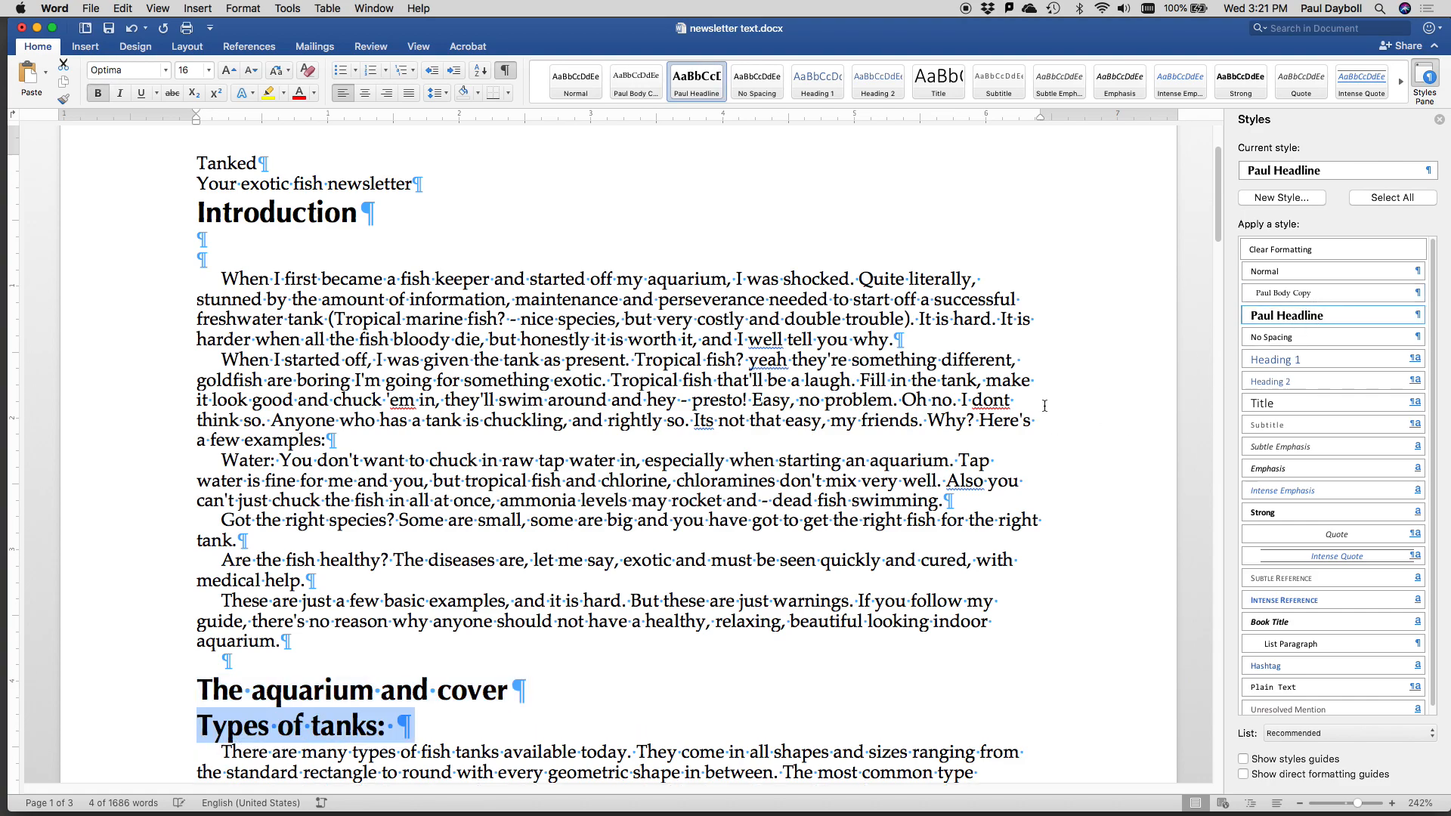
click(209, 70)
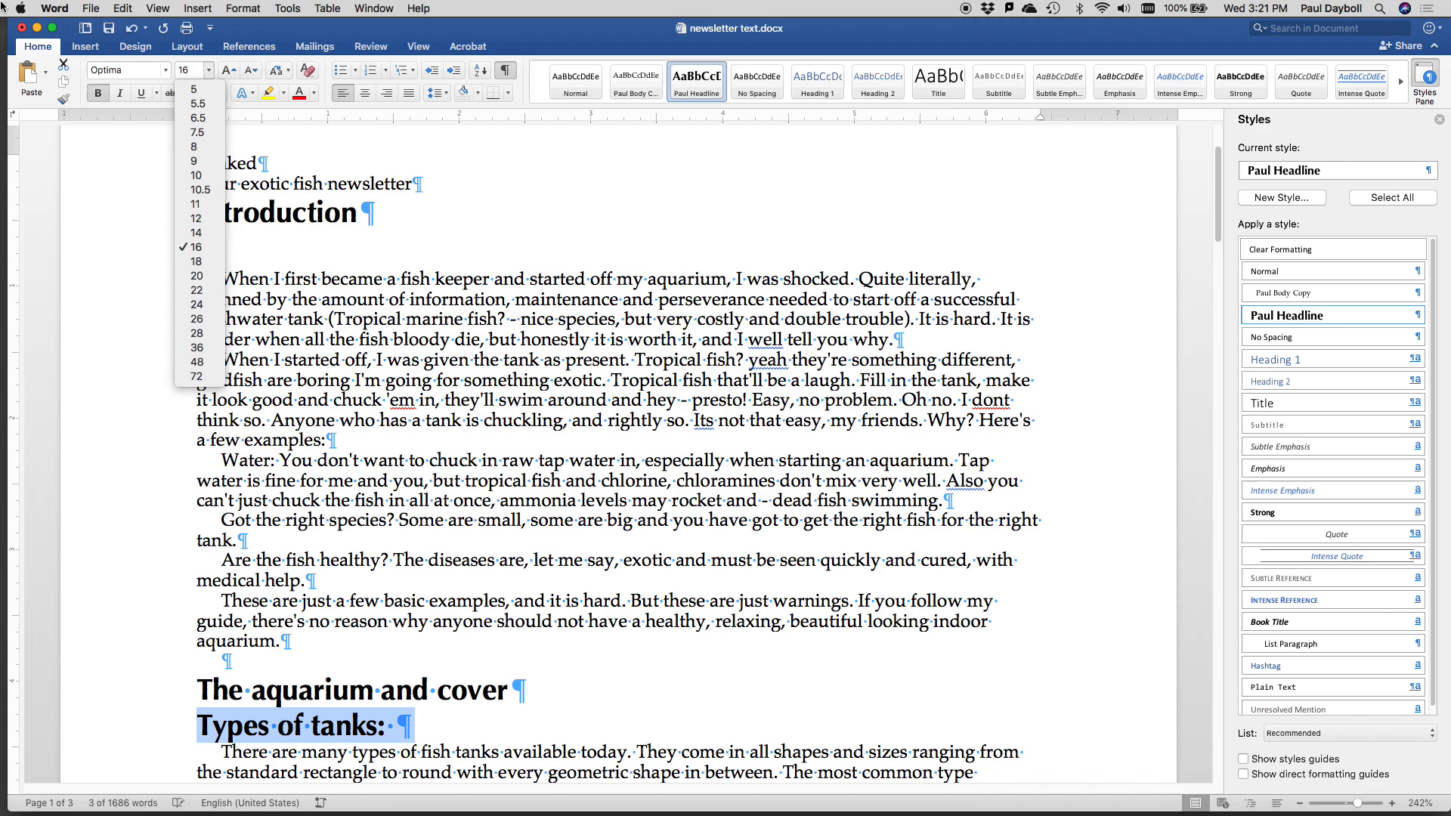
click(196, 218)
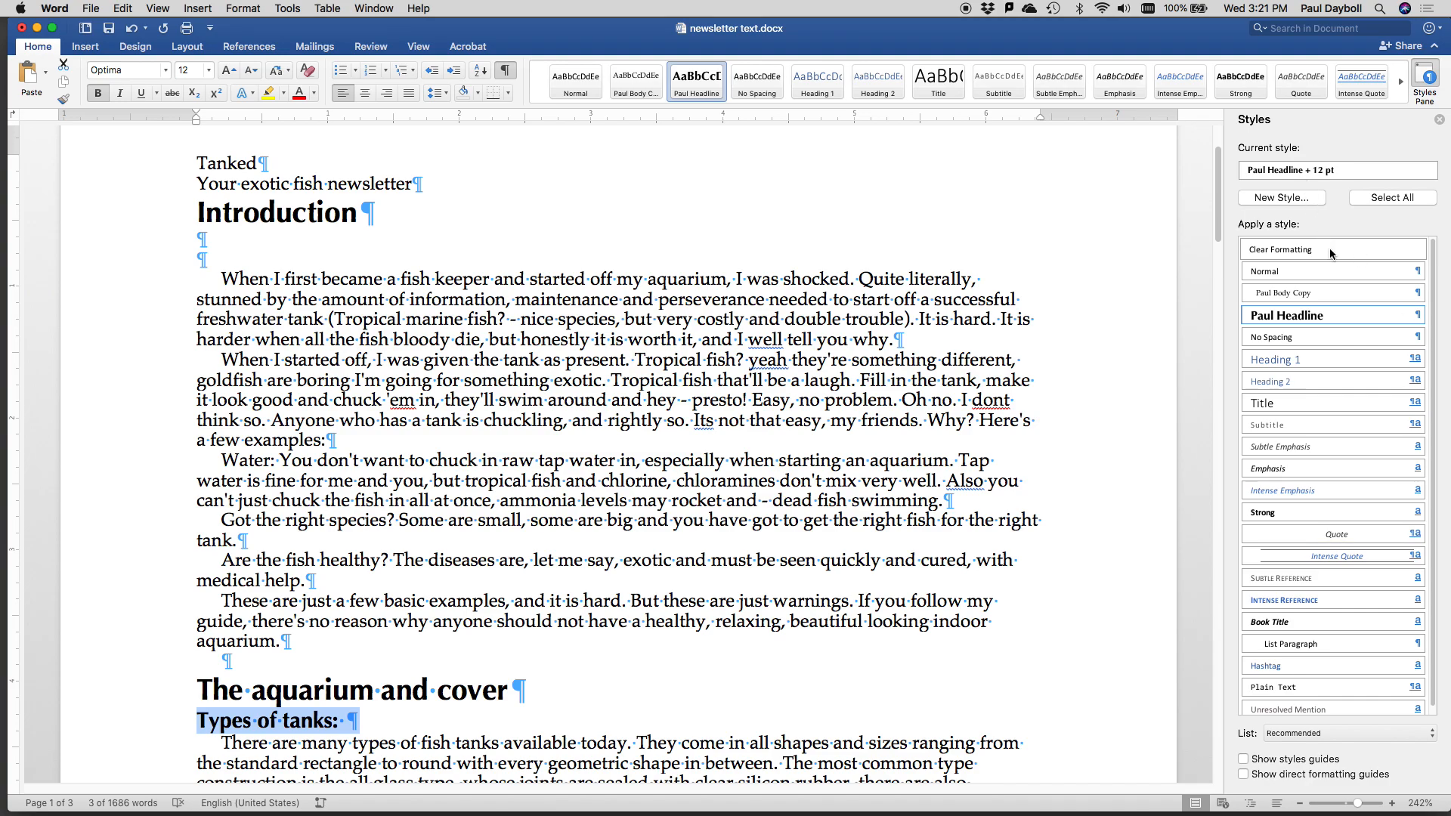
Create a paragraph style from the "Types of tanks:" formatting, named with the author's first name followed by "Subhead One".
click(1295, 199)
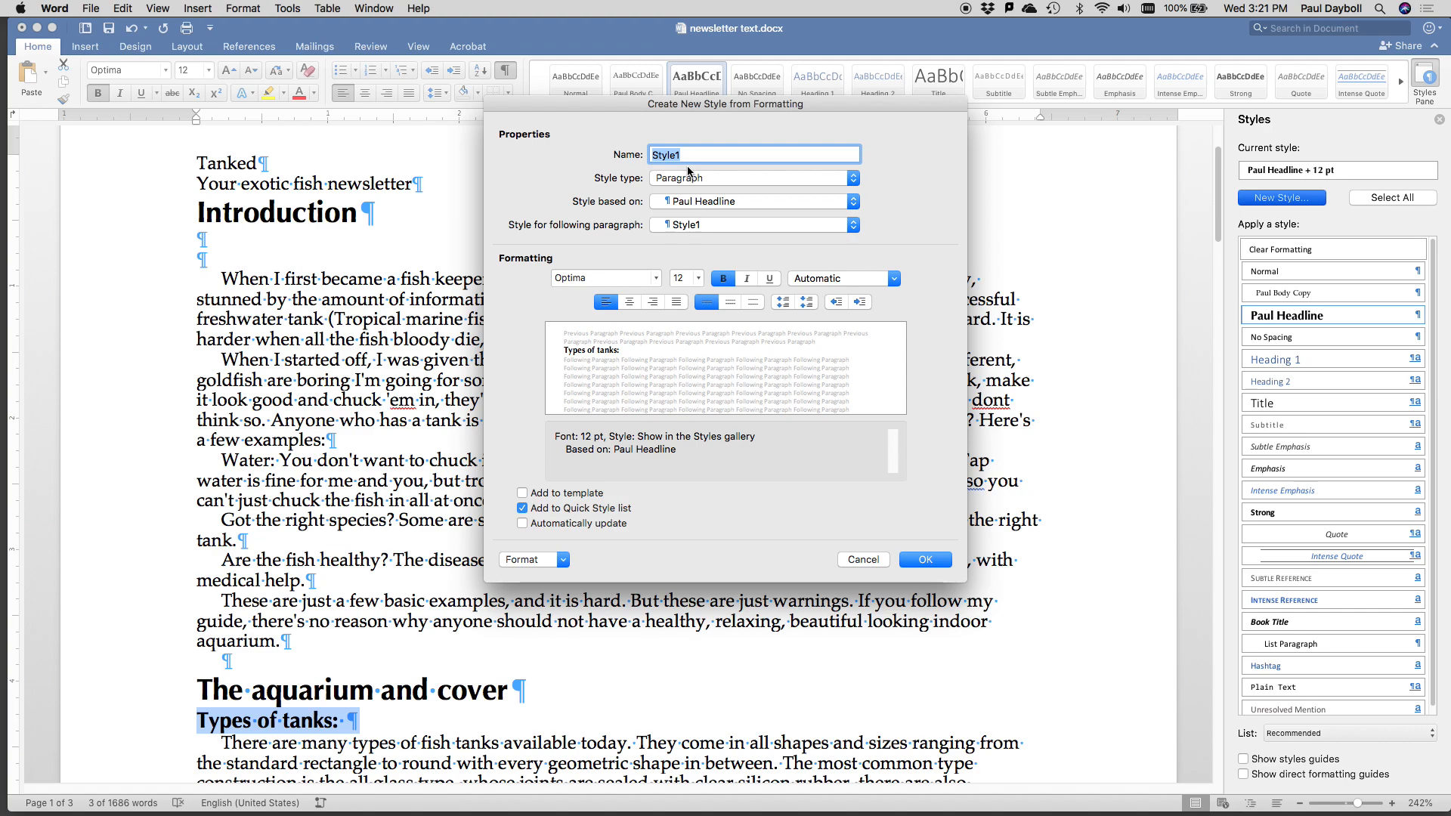
text(Paul)
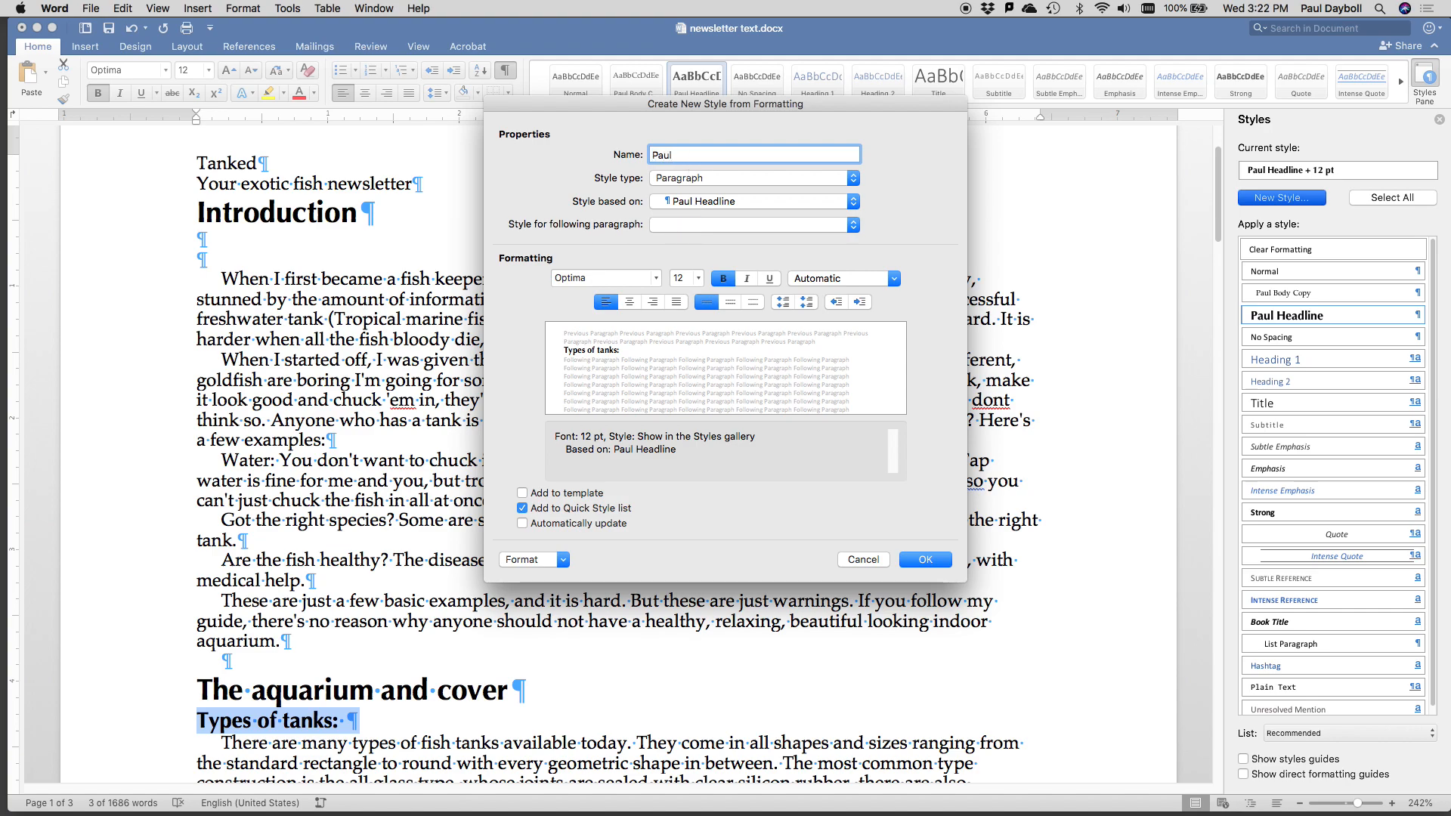
text( Subhead One)
key(Return)
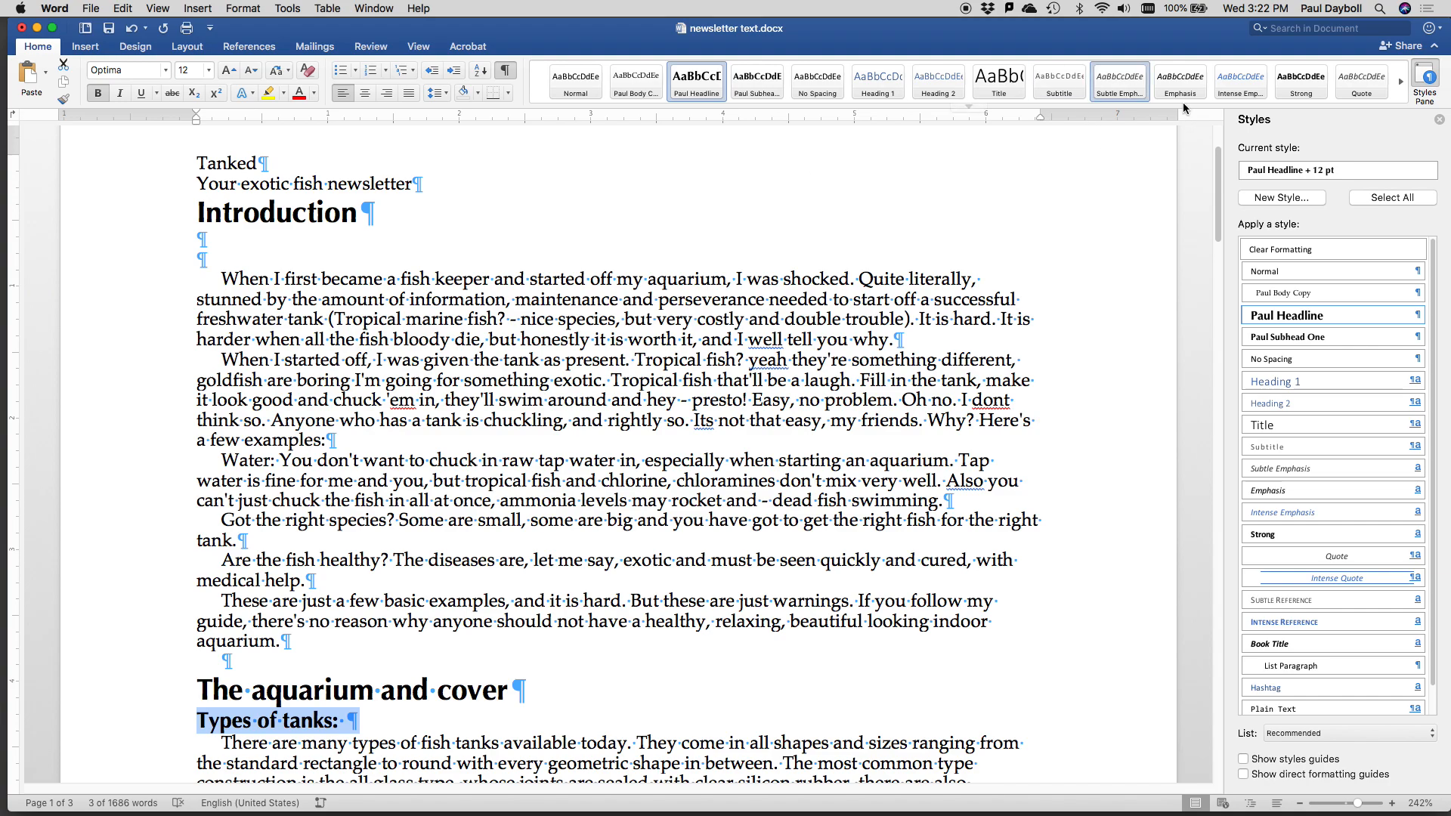
Apply the custom Subhead One style to the "Types of tanks:" and "Tank stands" lines.
click(1296, 337)
scroll(654, 409, down, 10)
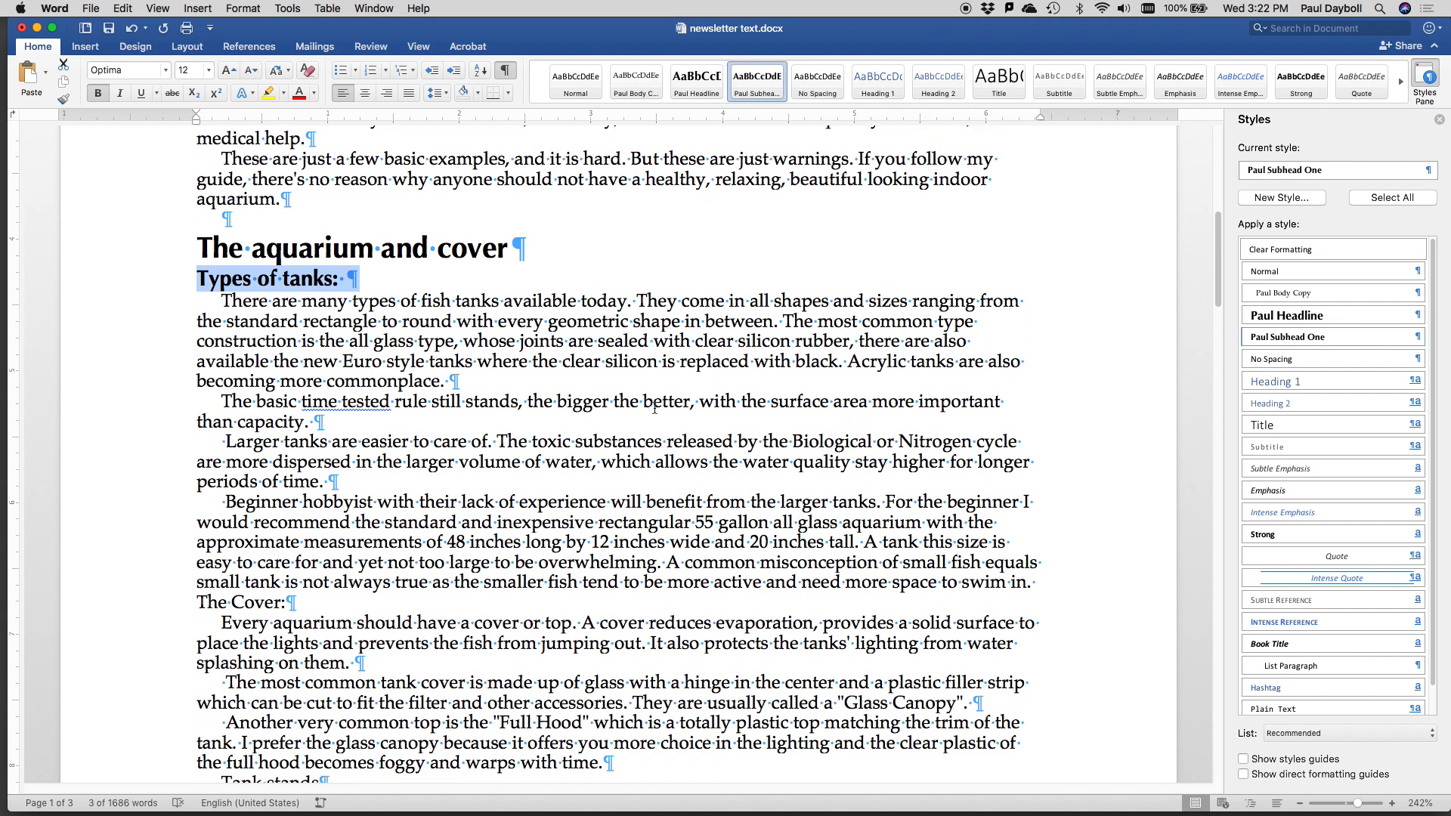
scroll(654, 409, down, 6)
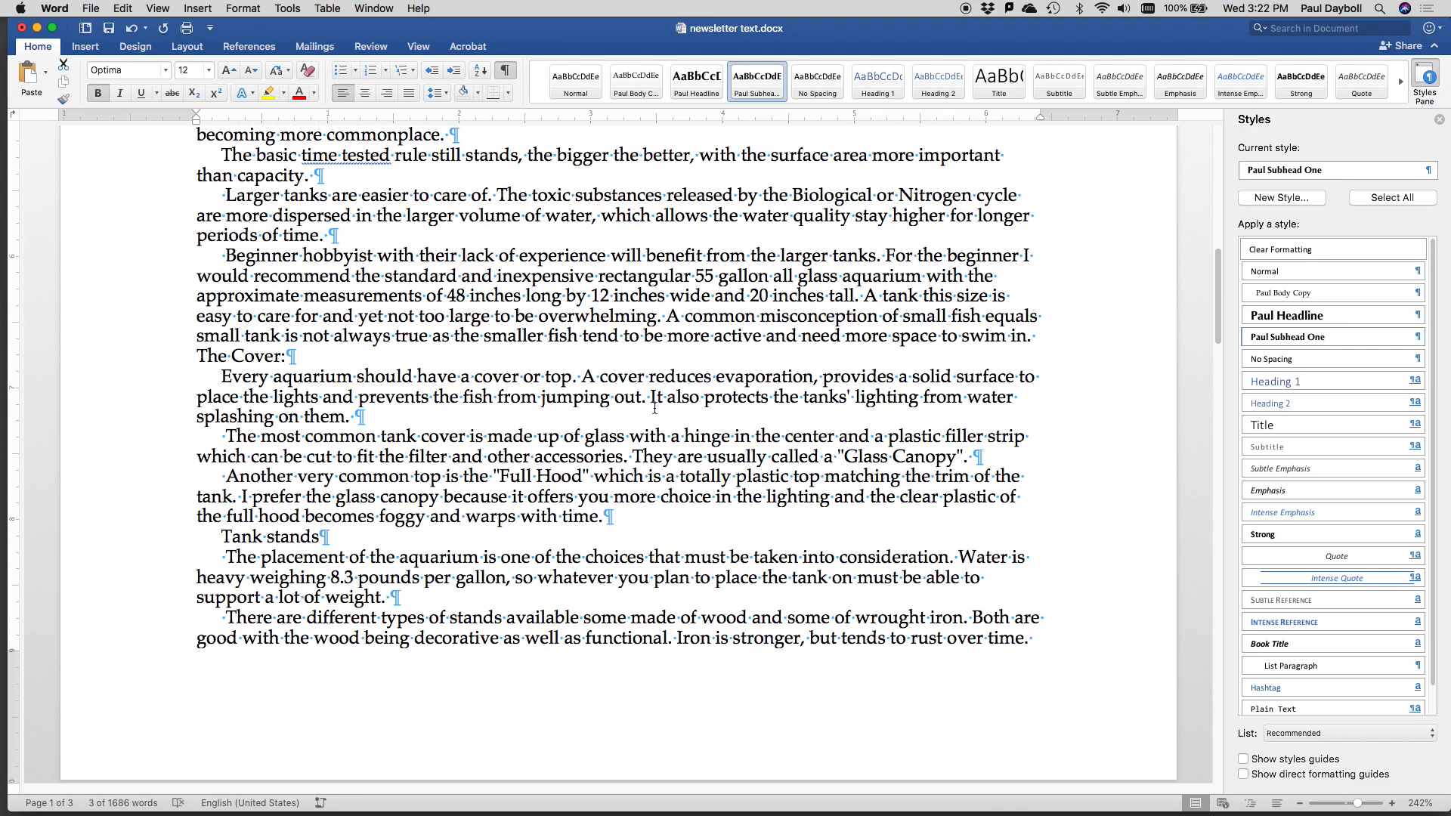
drag(328, 537, 221, 538)
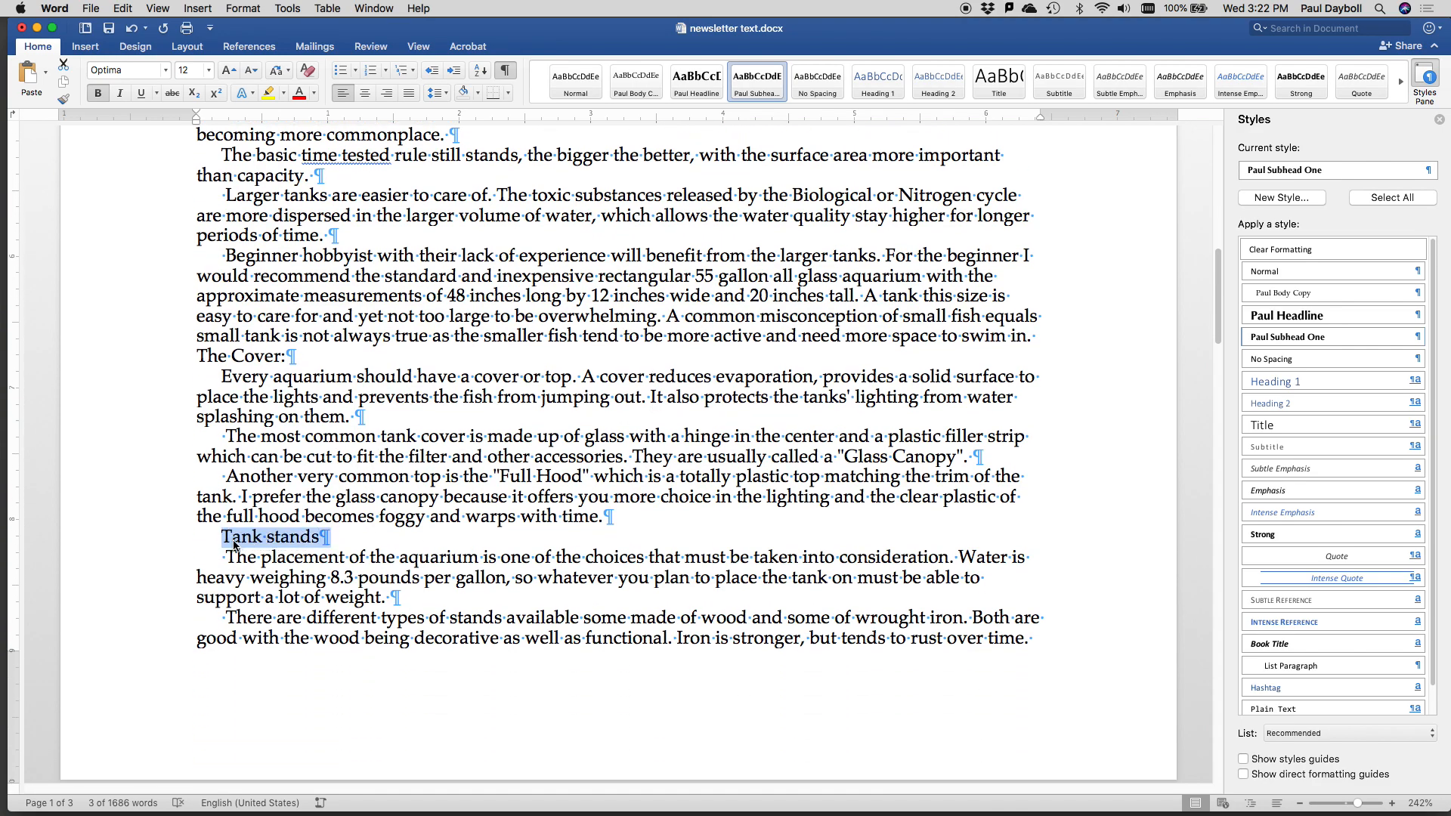
click(1270, 337)
Apply the custom Headline style to the "Fish feeding" line on page 2.
scroll(866, 441, down, 2)
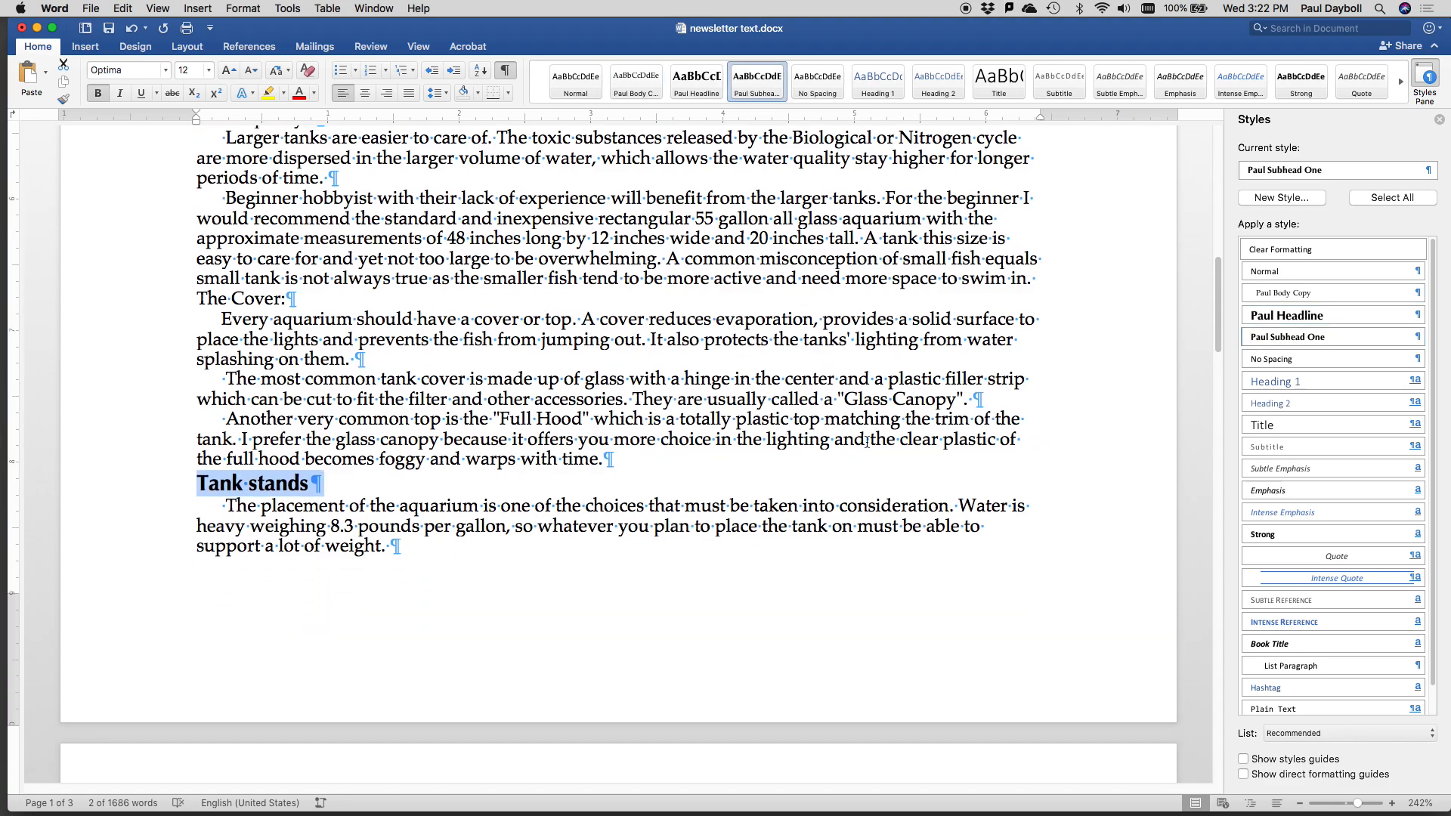
scroll(866, 440, down, 15)
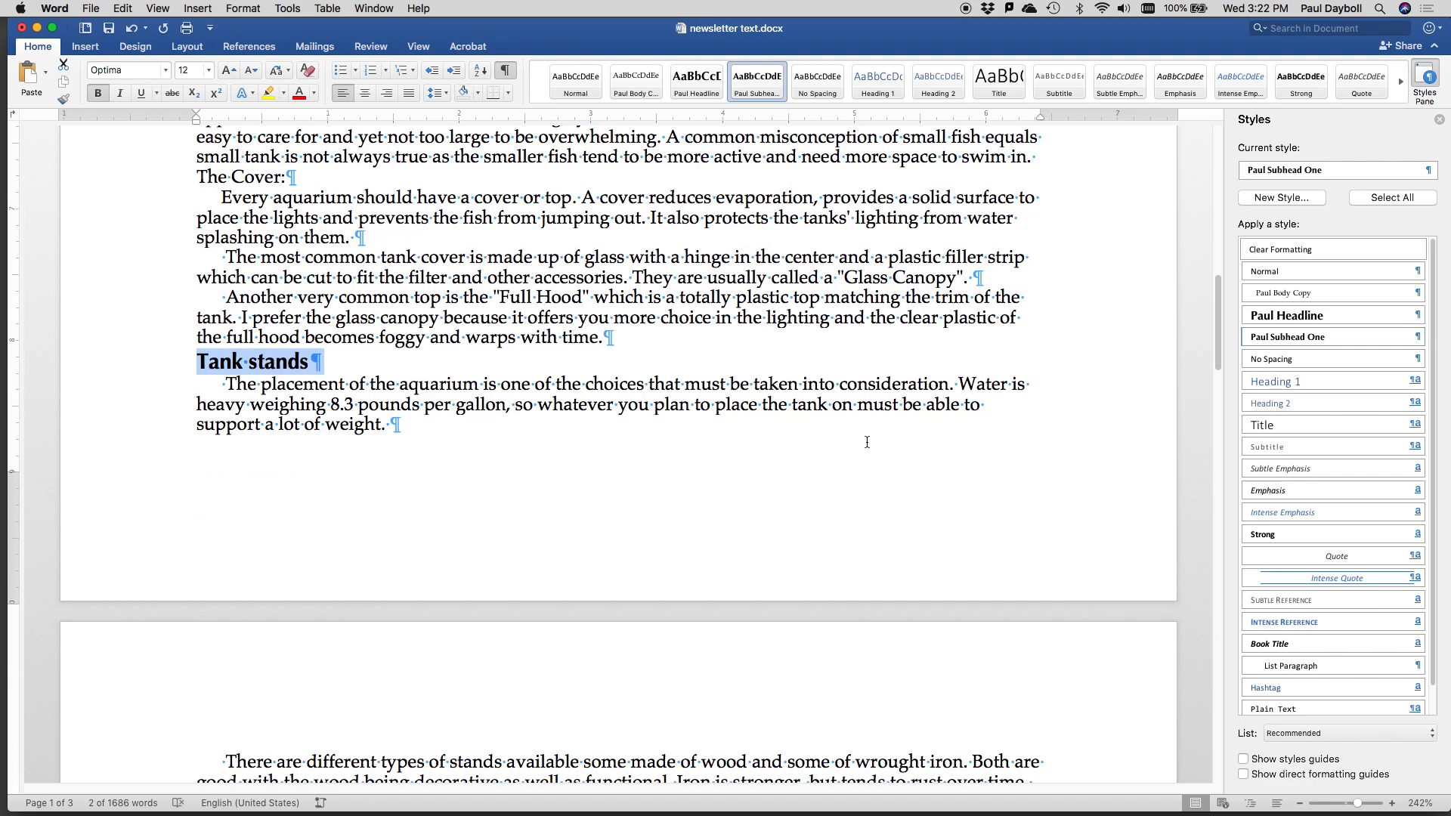
drag(323, 643, 275, 644)
click(1289, 315)
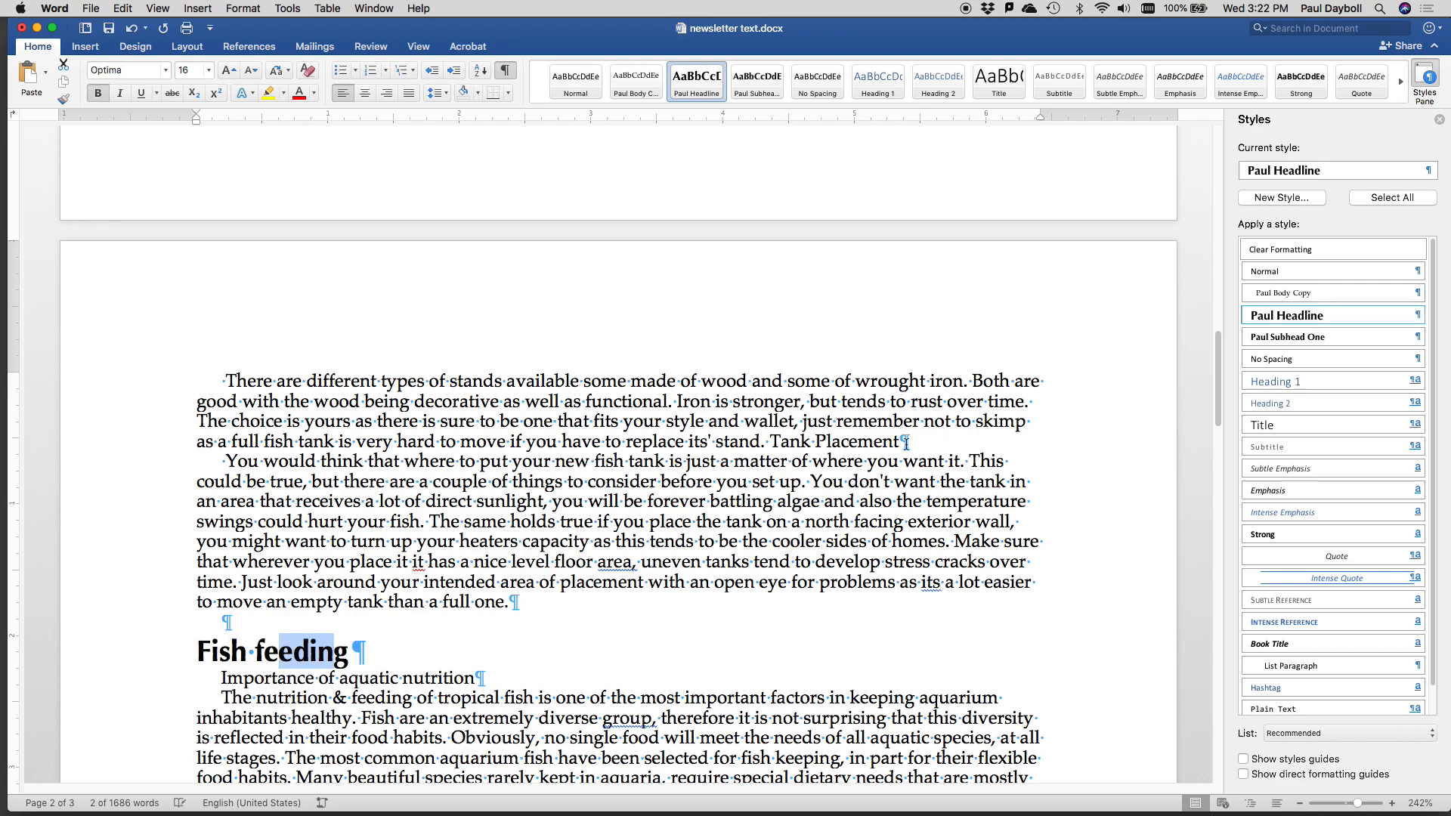
Apply the custom Subhead One style to the "Importance of aquatic nutrition" and "Feeding Stimuli" lines.
click(316, 677)
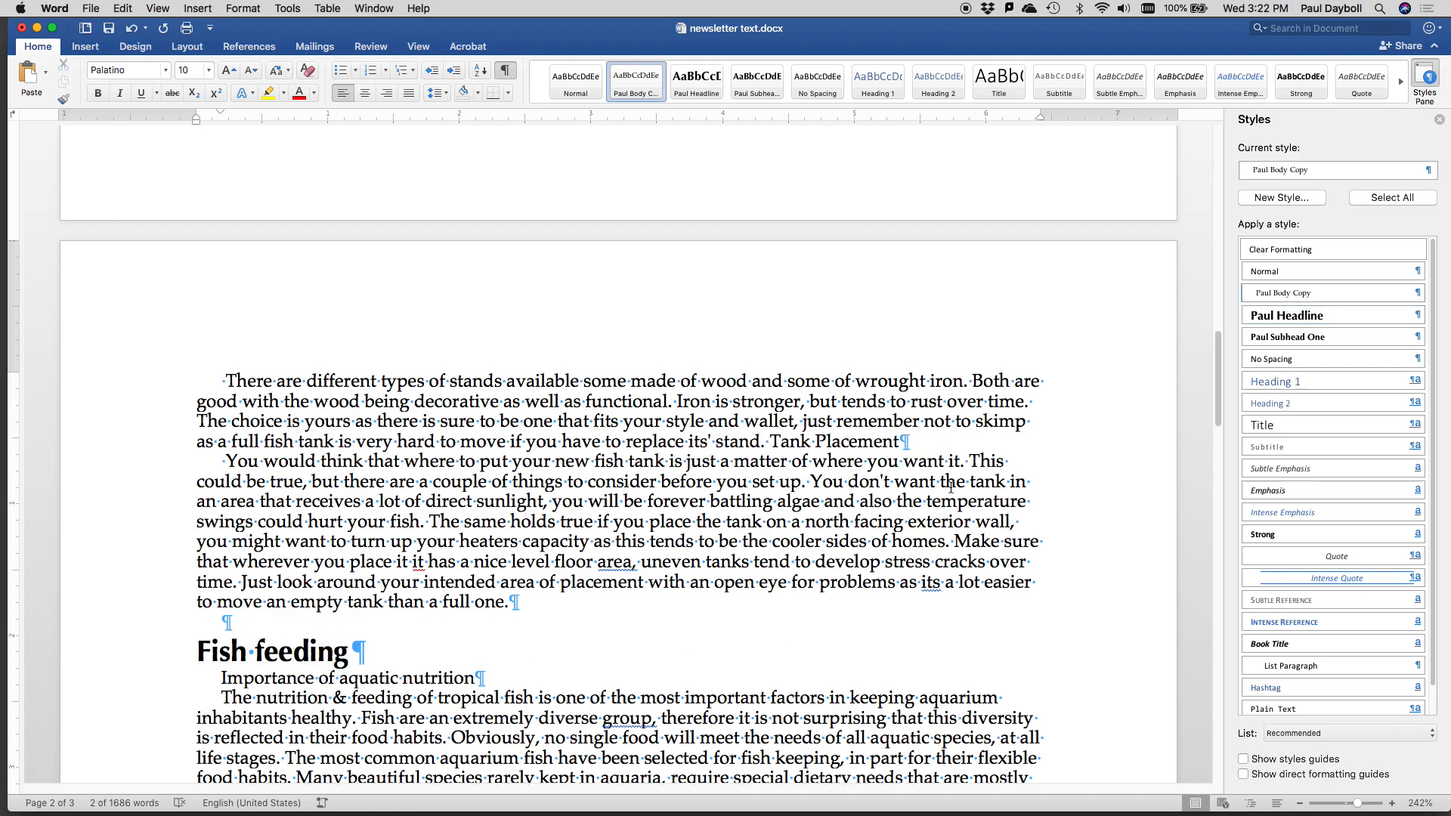
click(1286, 342)
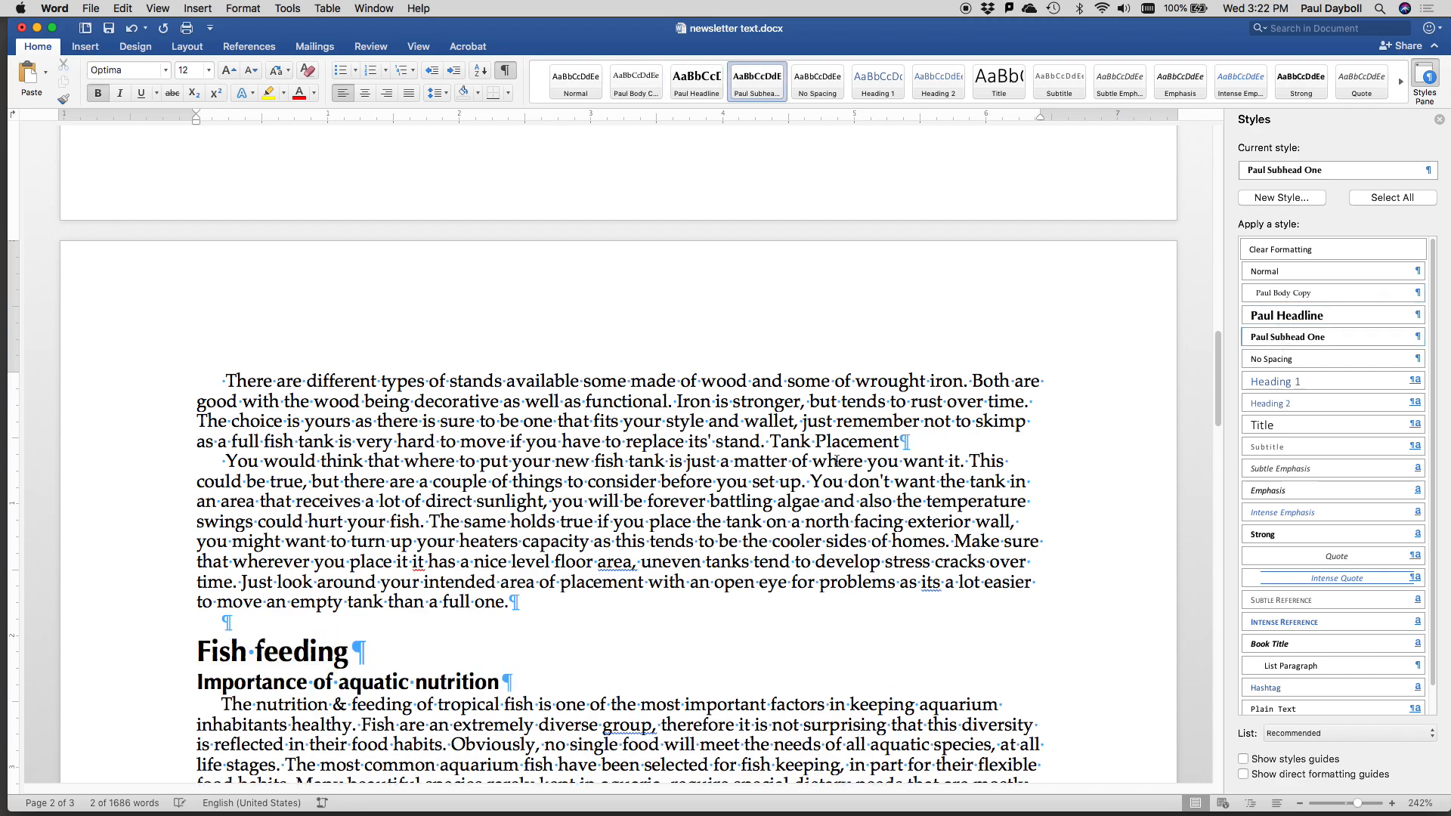
scroll(832, 469, down, 2)
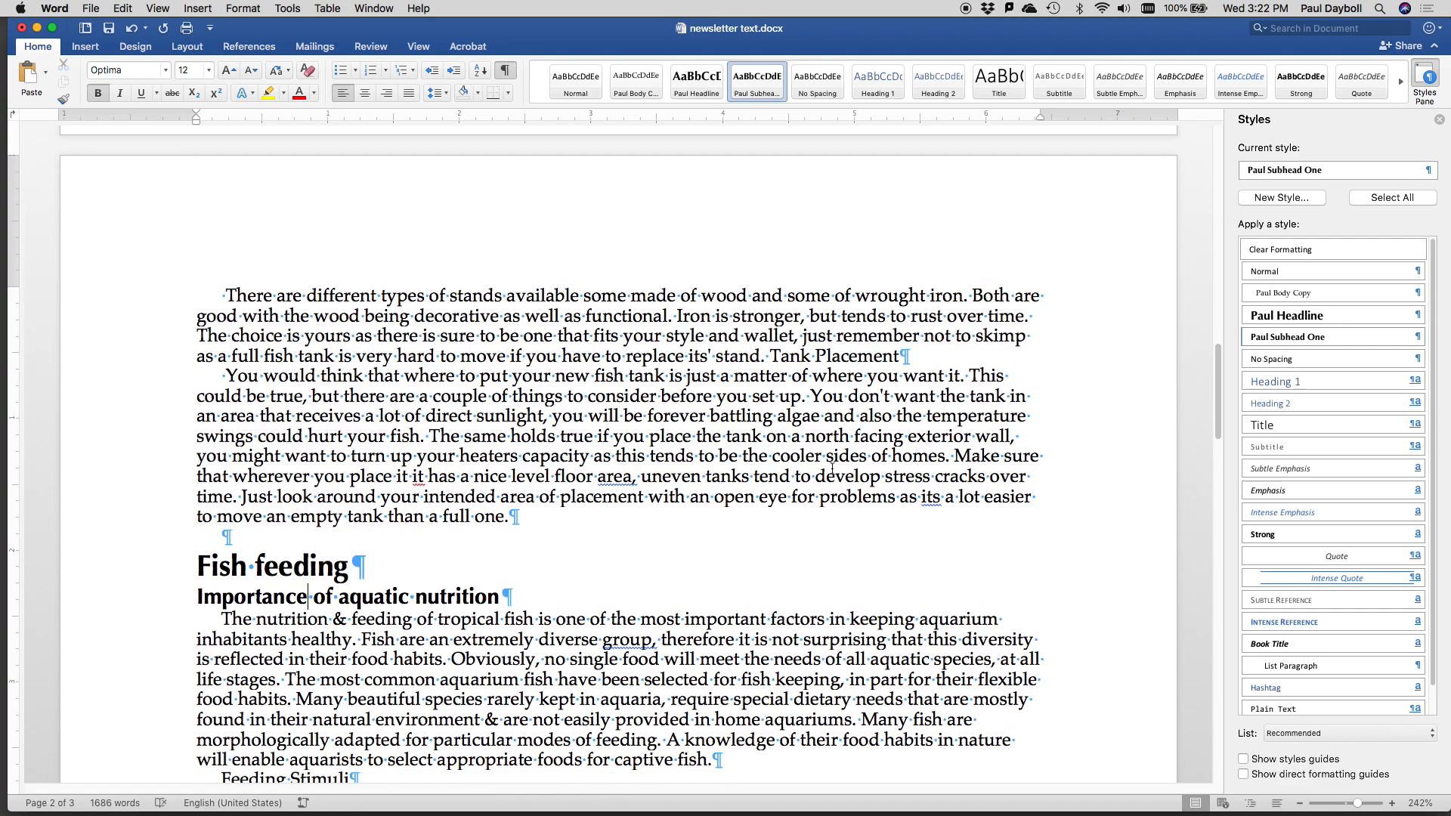
scroll(832, 469, down, 15)
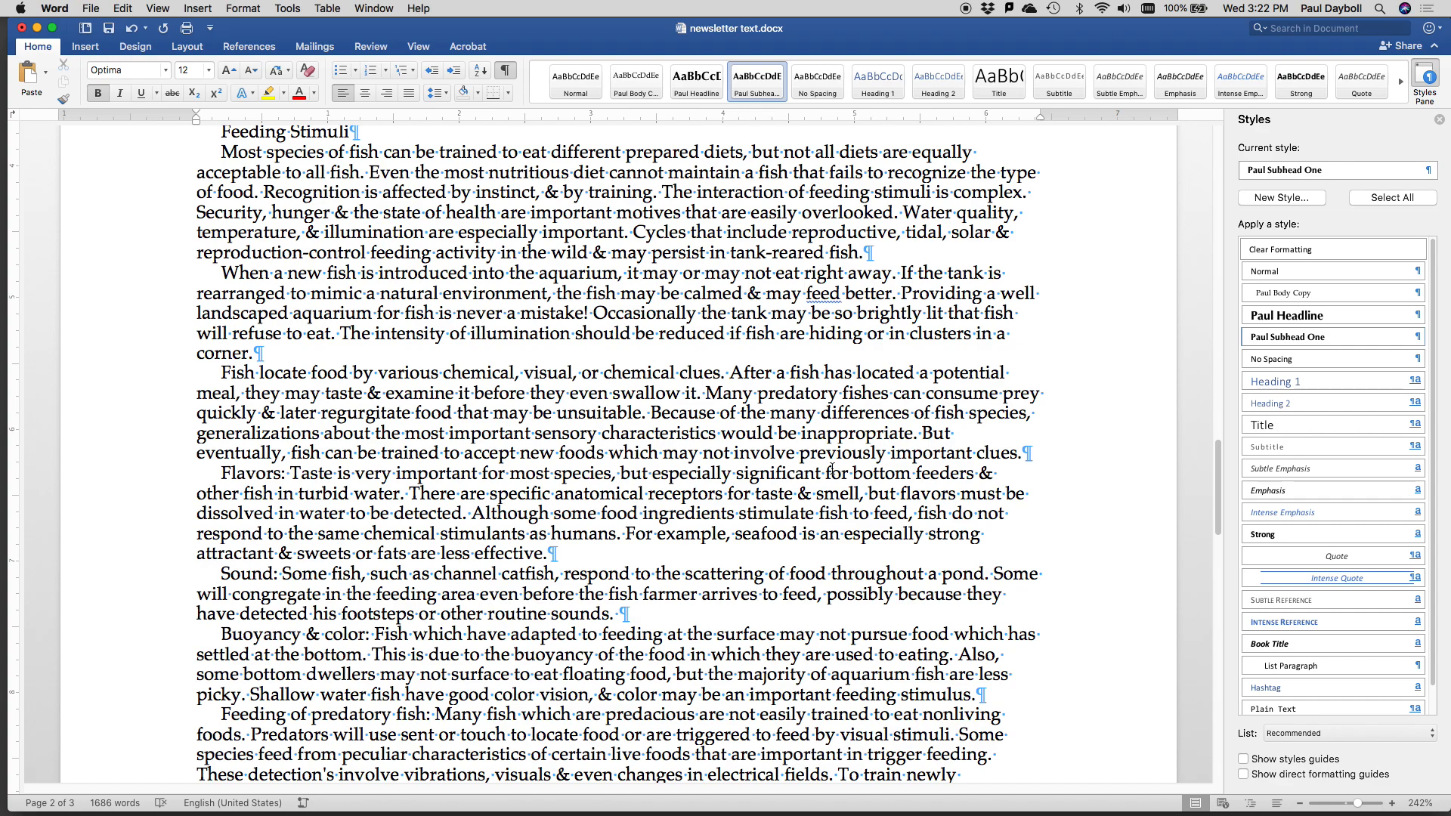
scroll(832, 469, up, 1)
click(327, 144)
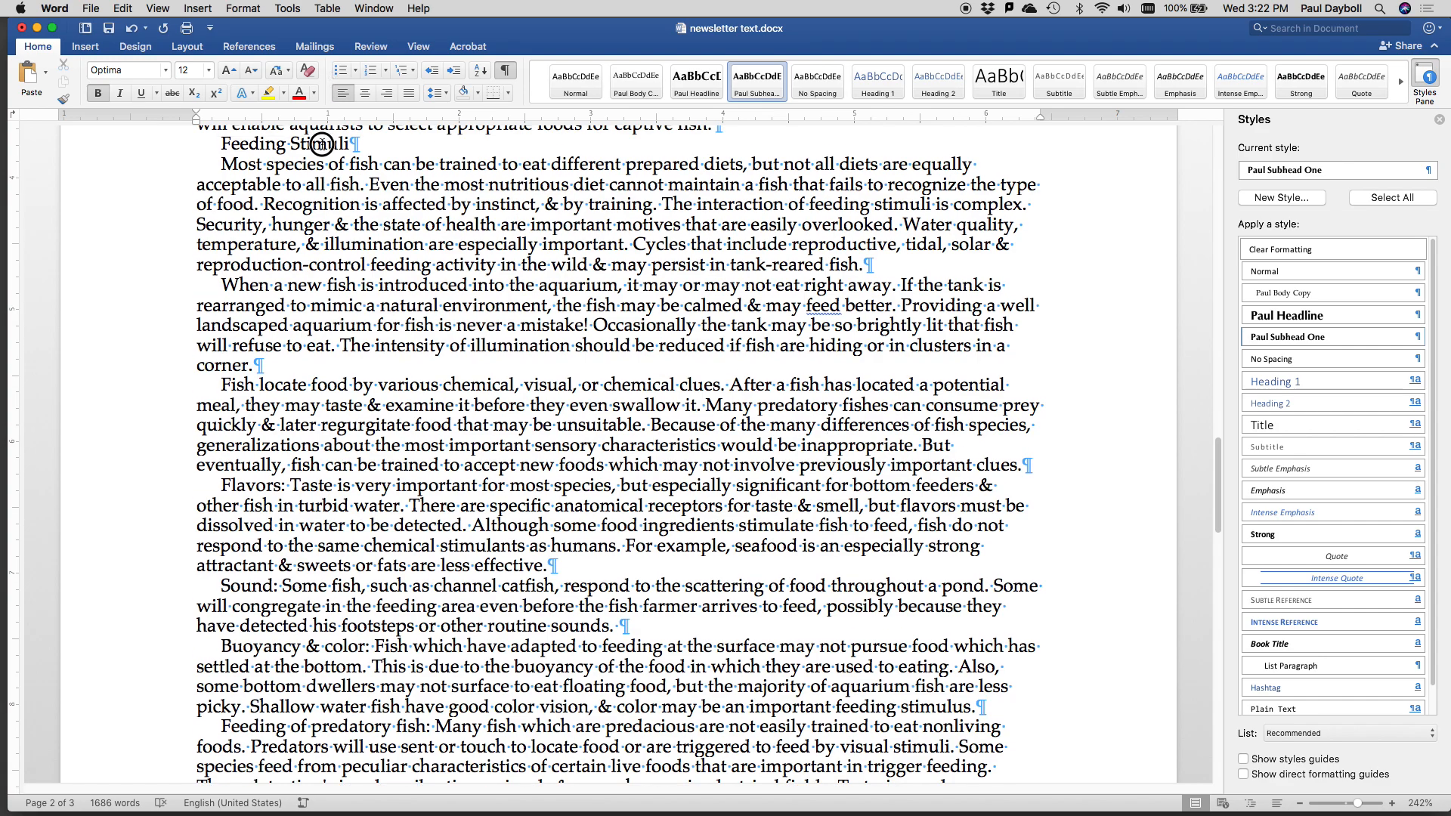
click(1322, 337)
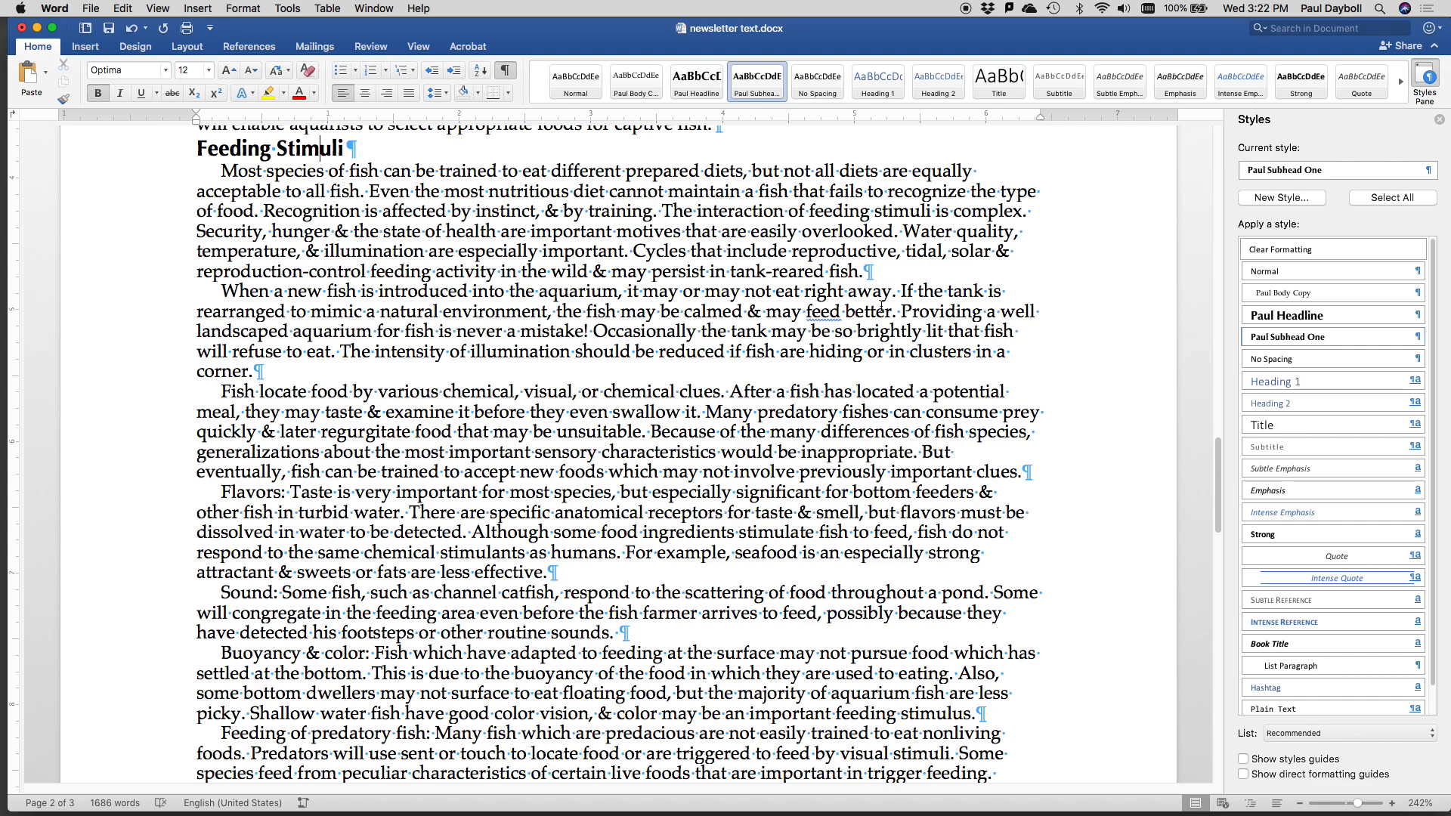
Set the paragraph spacing of the "Types of tanks:" subheading to 6 pt before and 2 pt after.
scroll(881, 305, up, 5)
scroll(881, 306, up, 15)
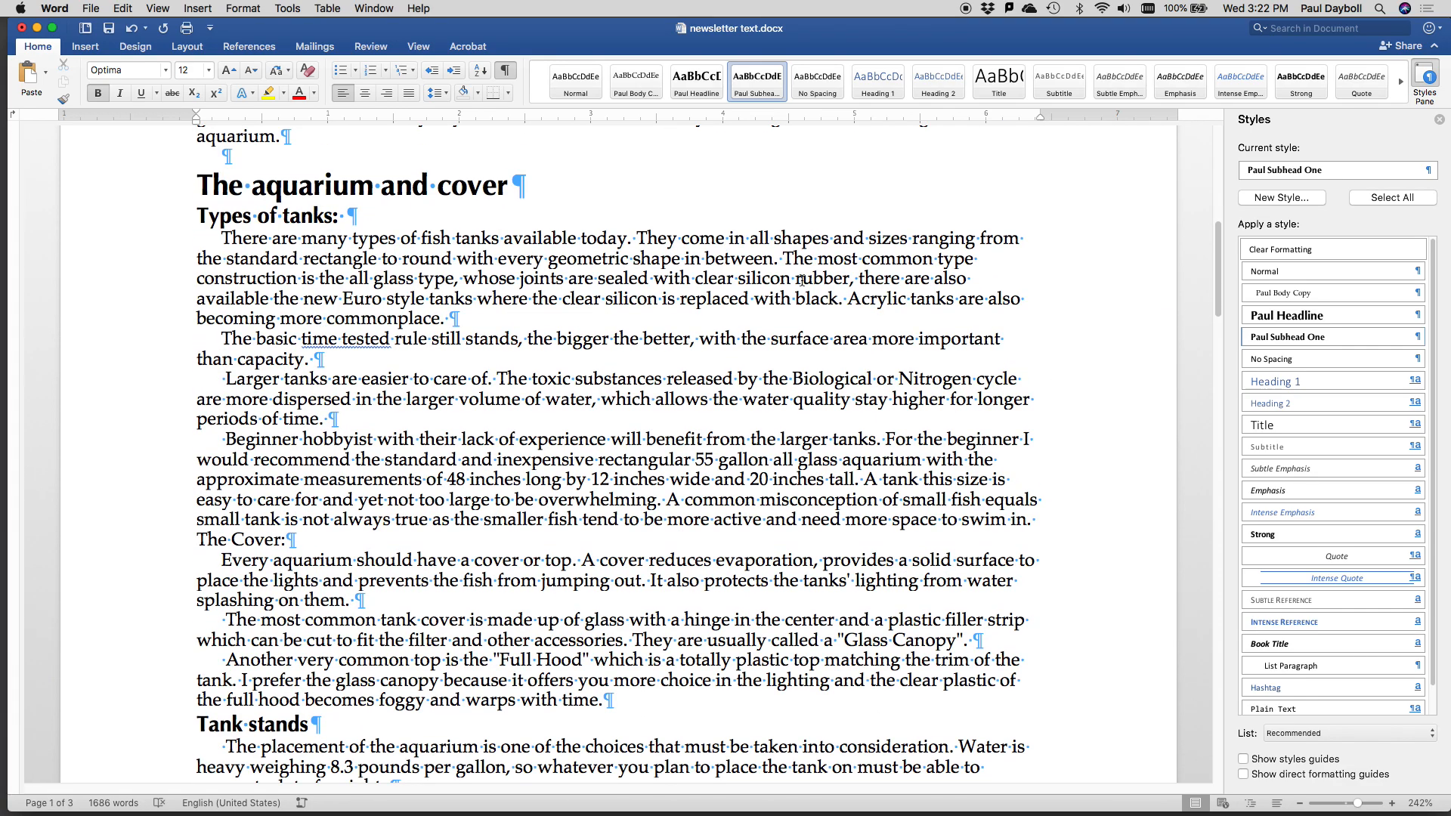
double_click(305, 215)
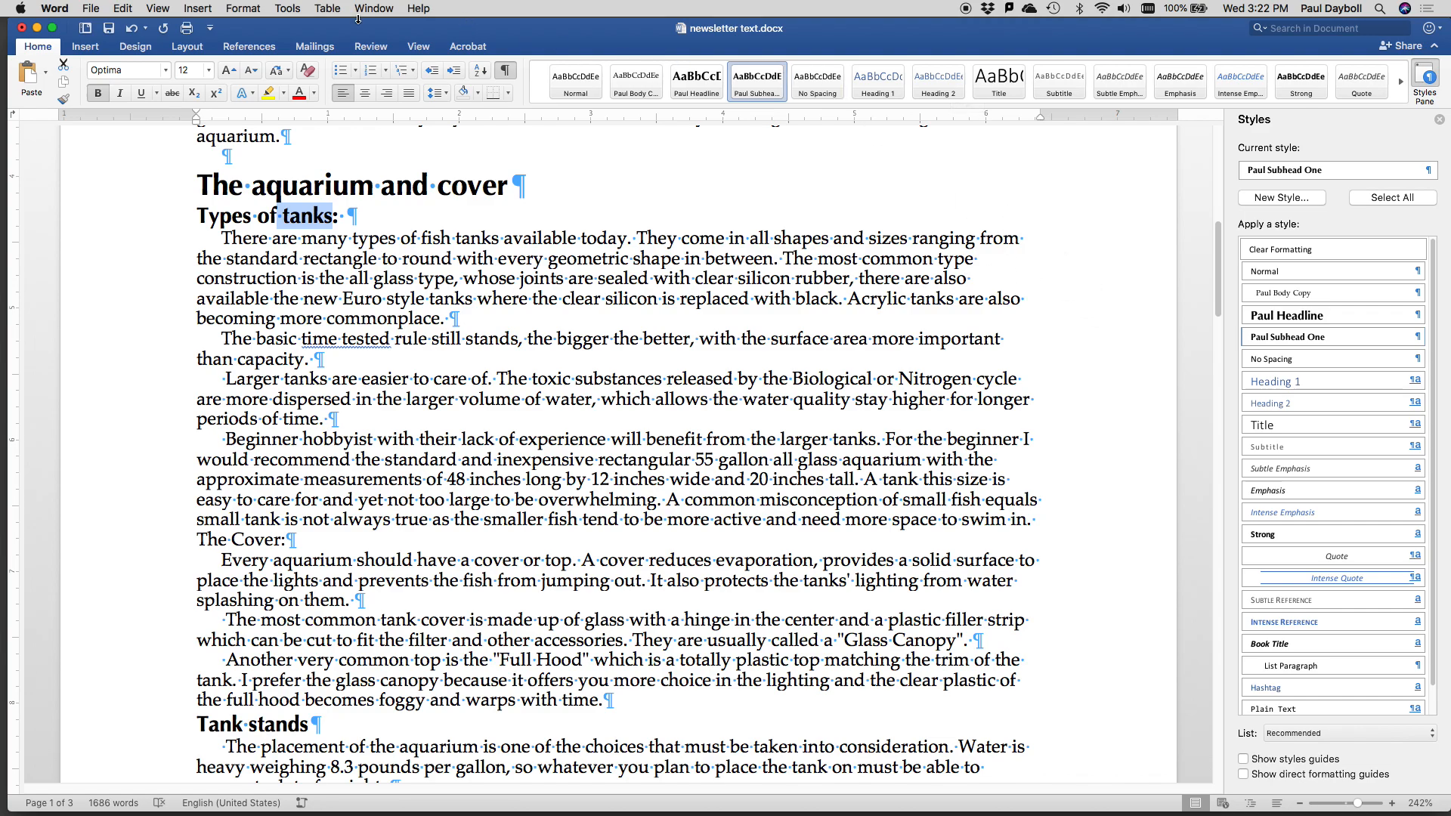
click(242, 8)
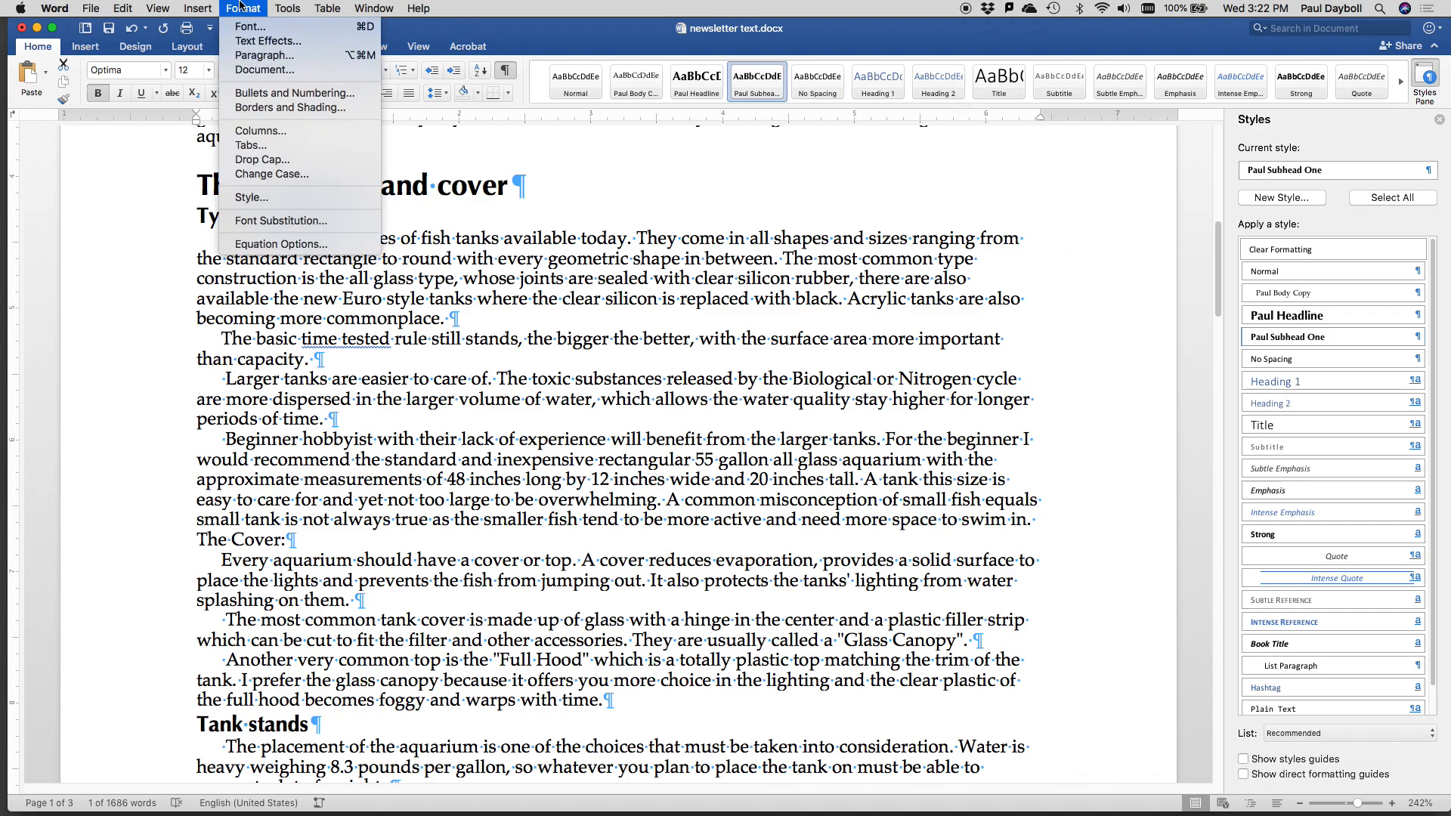
click(258, 56)
click(621, 387)
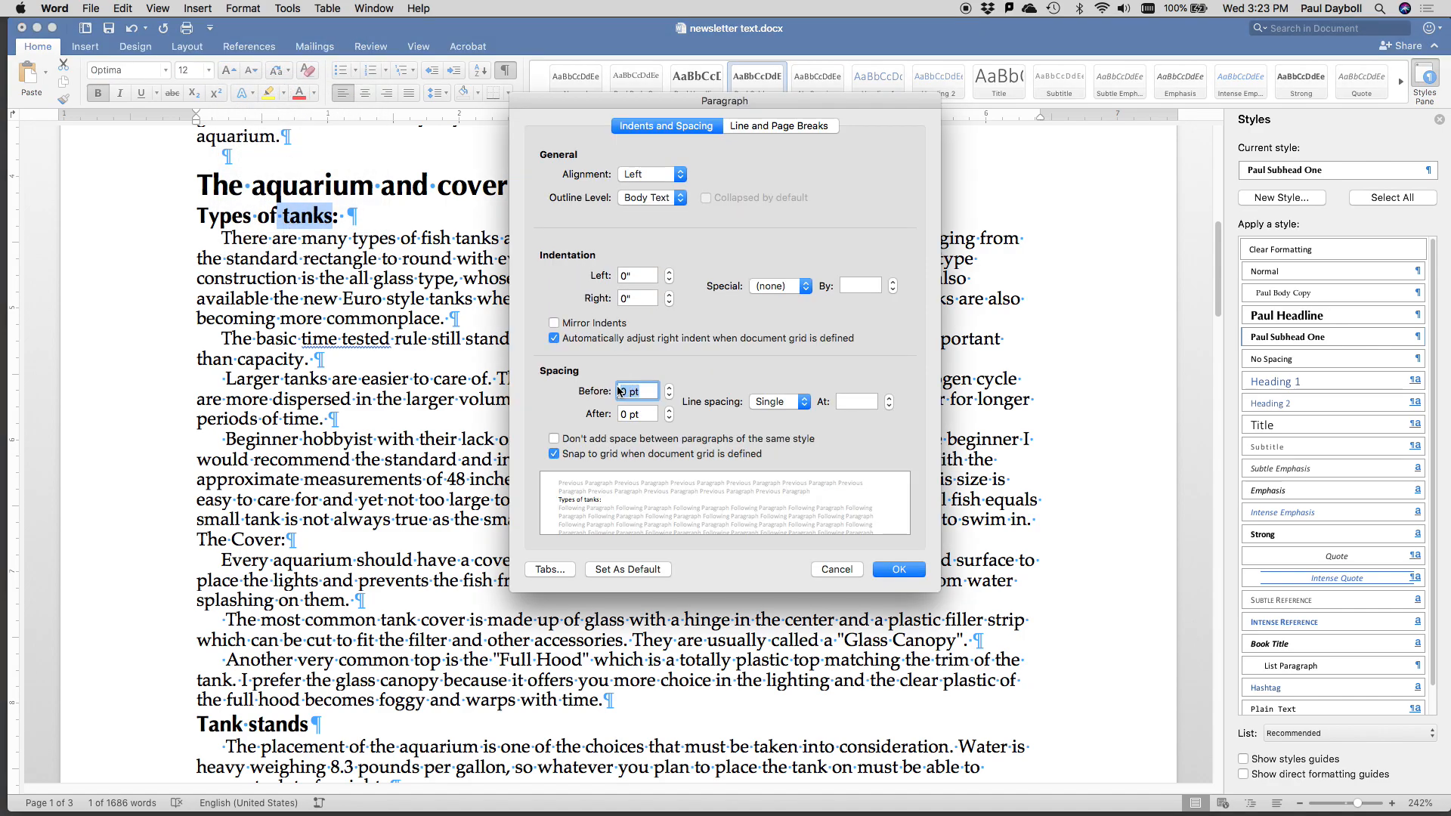
text(6)
key(Tab)
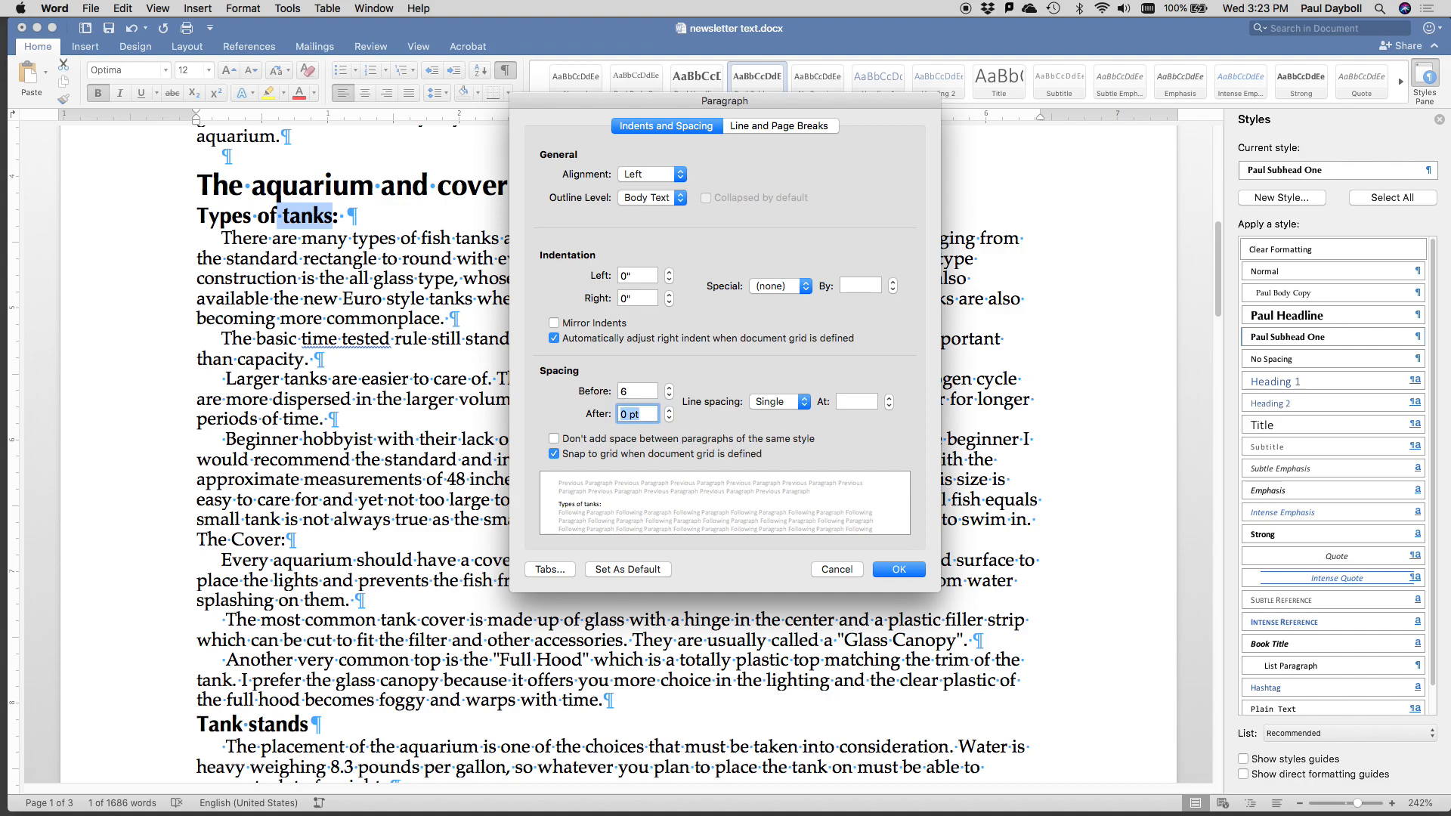
text(2)
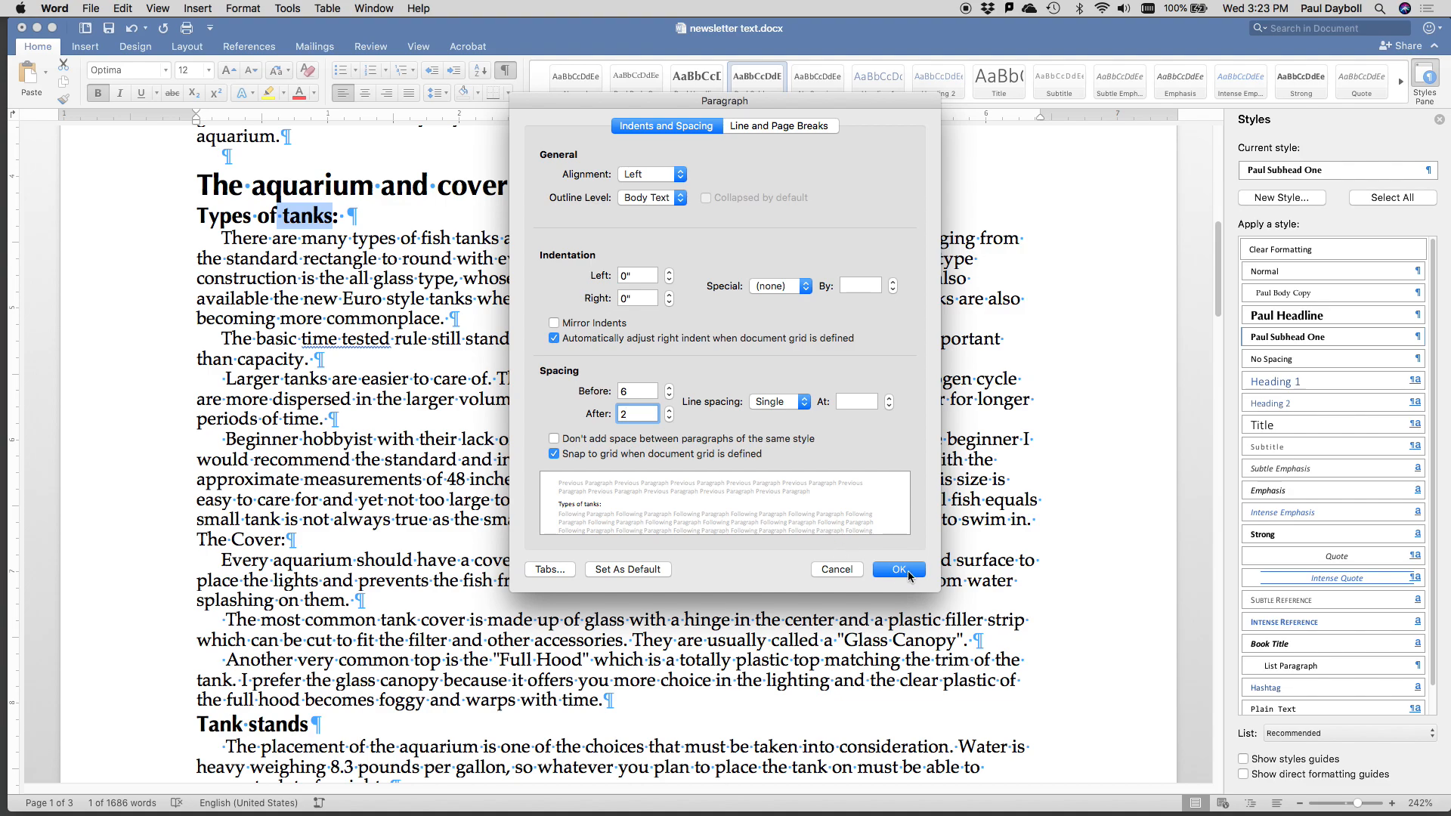
key(Return)
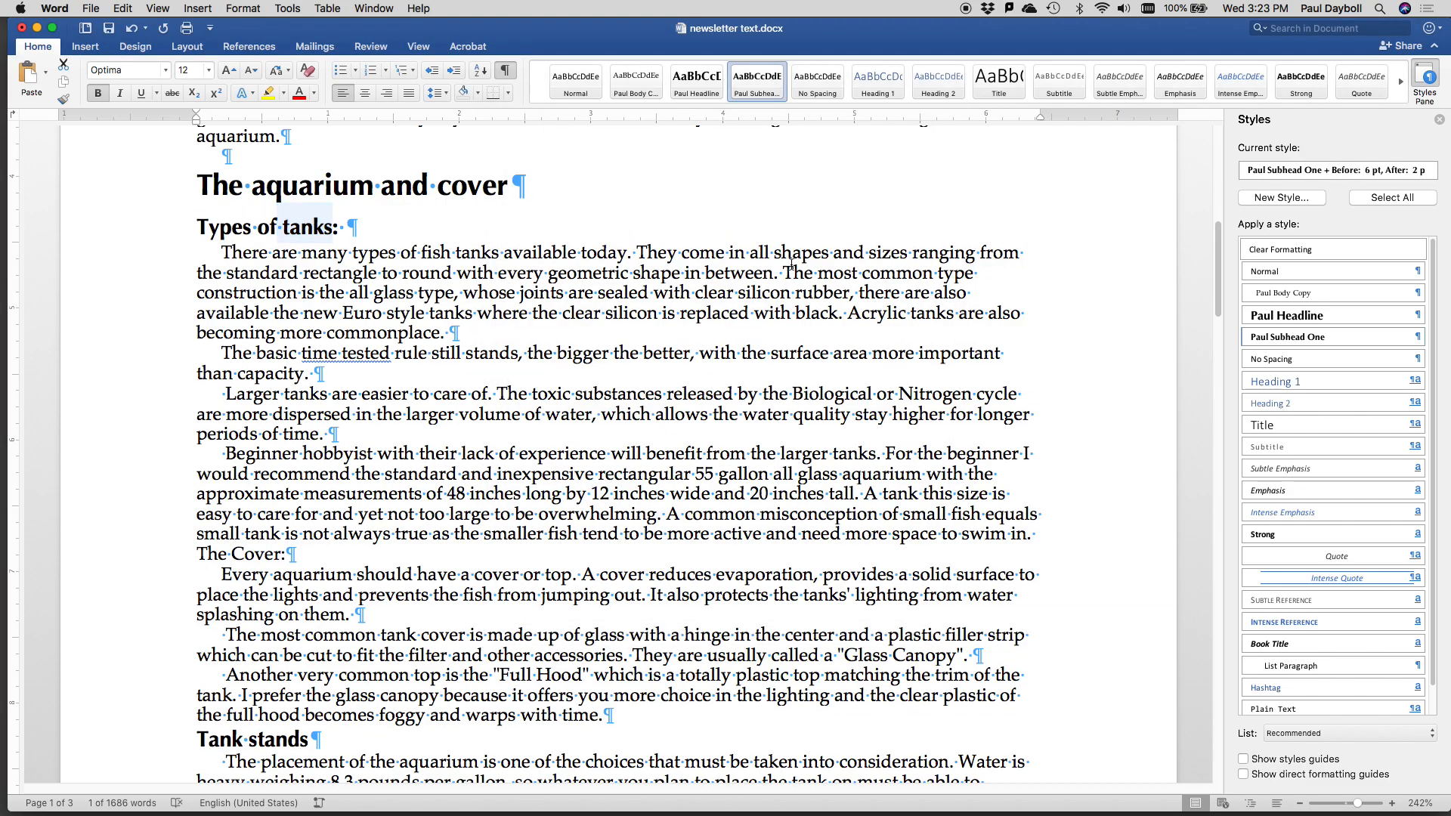
Update the custom Subhead One style to match the spacing of the selected "Types of tanks:" subheading.
mouse_move(1315, 337)
click(1418, 338)
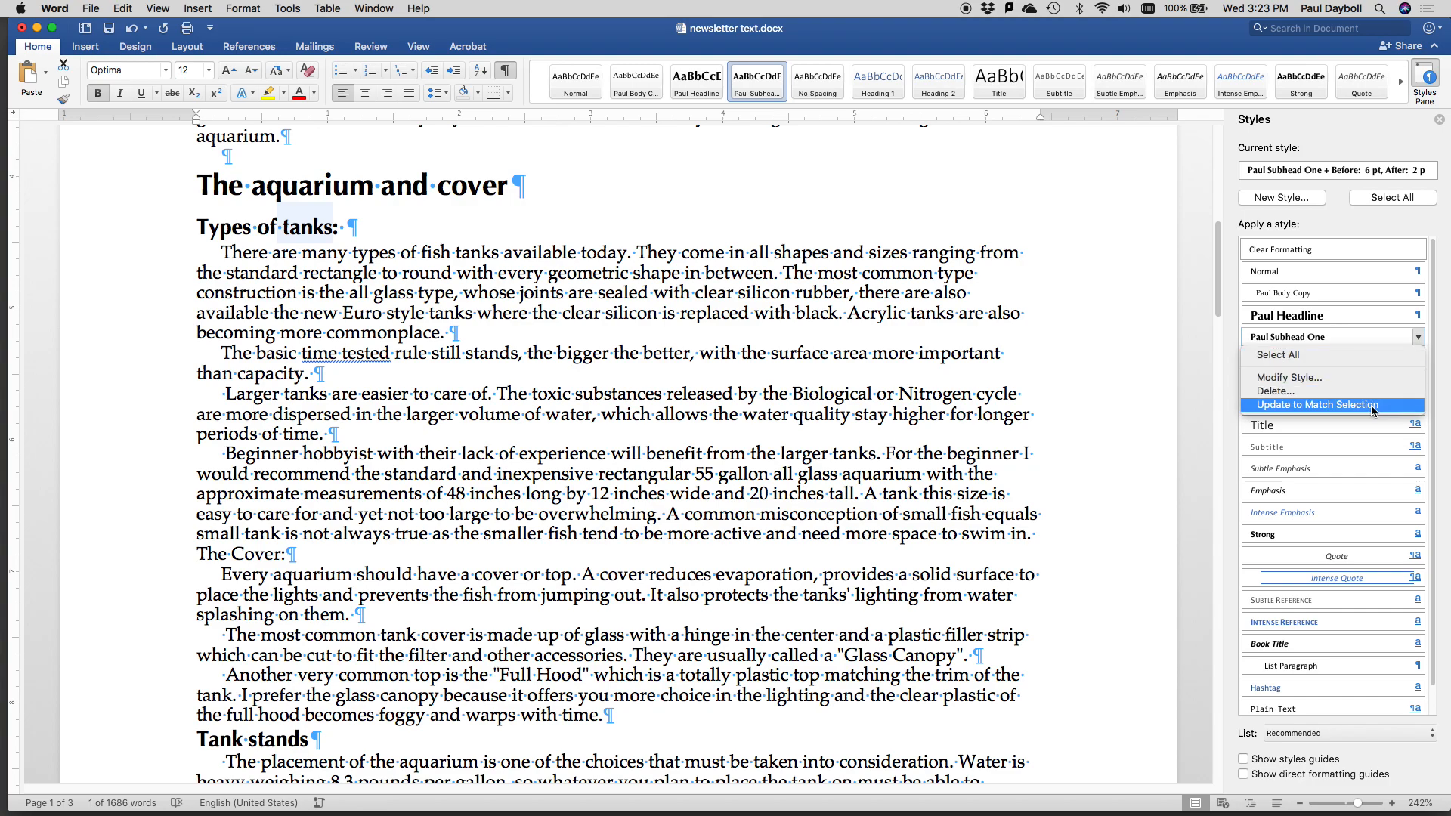
click(1352, 405)
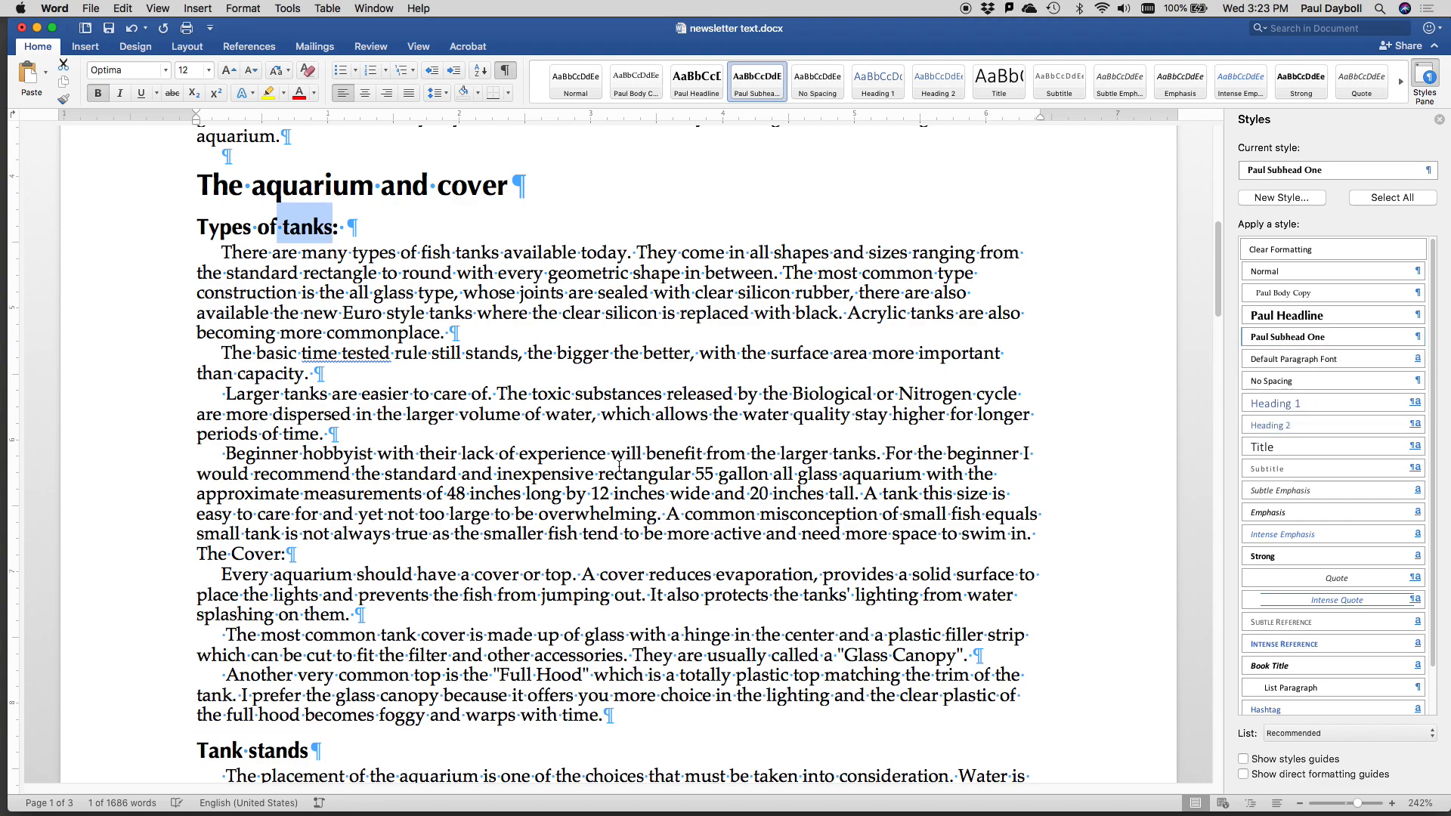
Insert a continuous section break at the end of the "Your exotic fish newsletter" line on page 1.
scroll(619, 466, down, 20)
scroll(619, 466, down, 20)
scroll(618, 467, up, 20)
scroll(628, 466, up, 20)
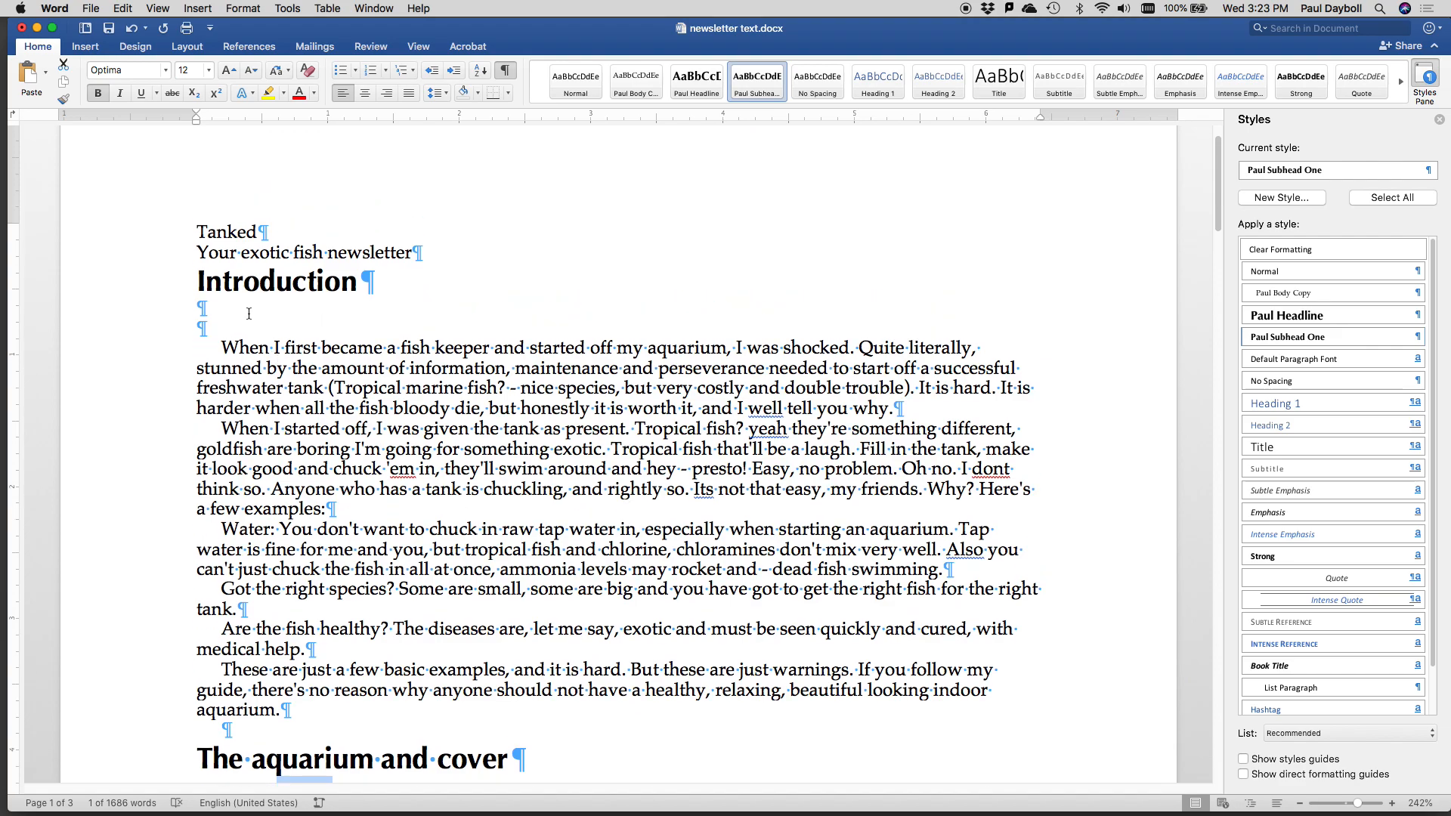
click(365, 280)
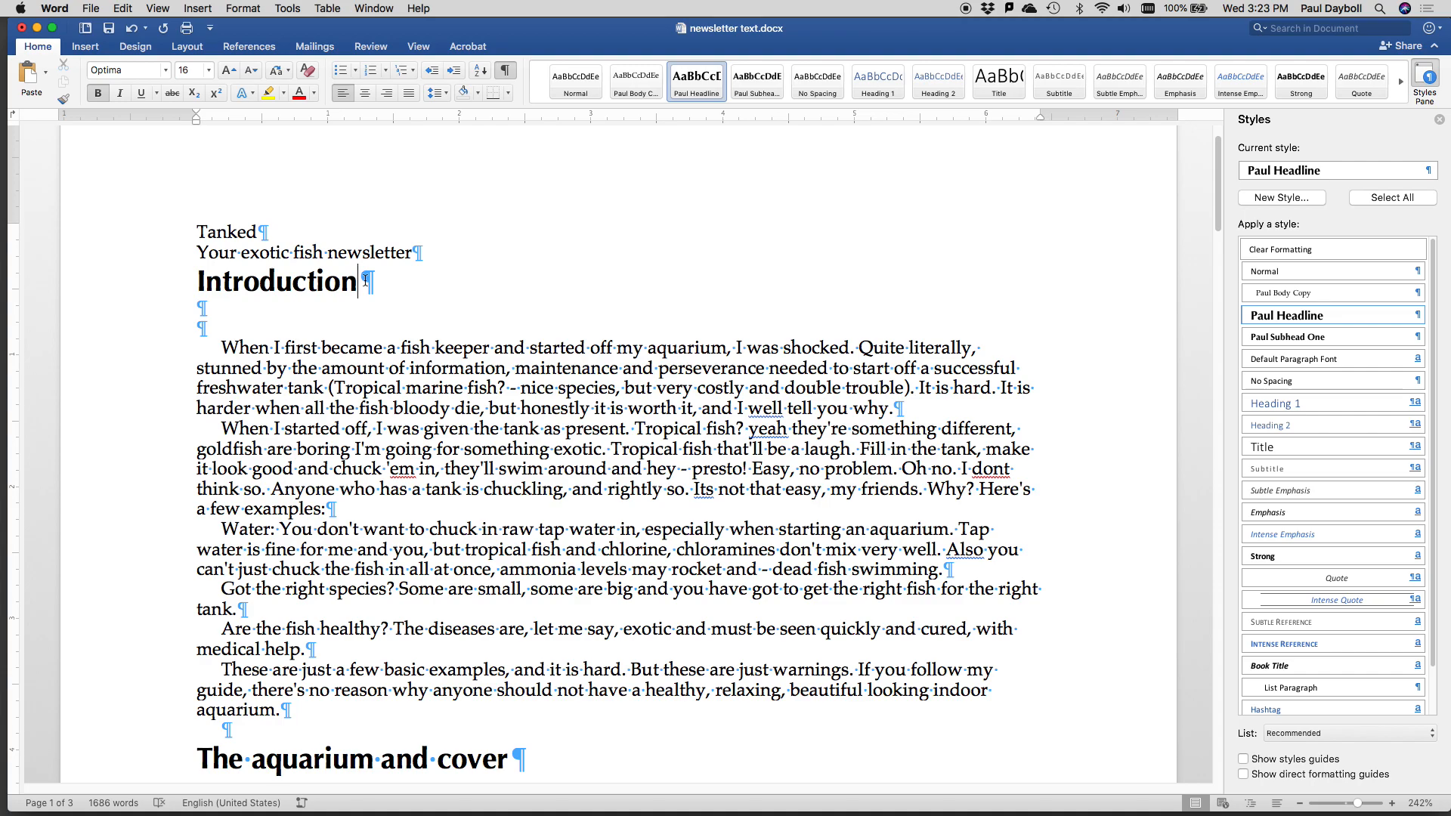
click(414, 252)
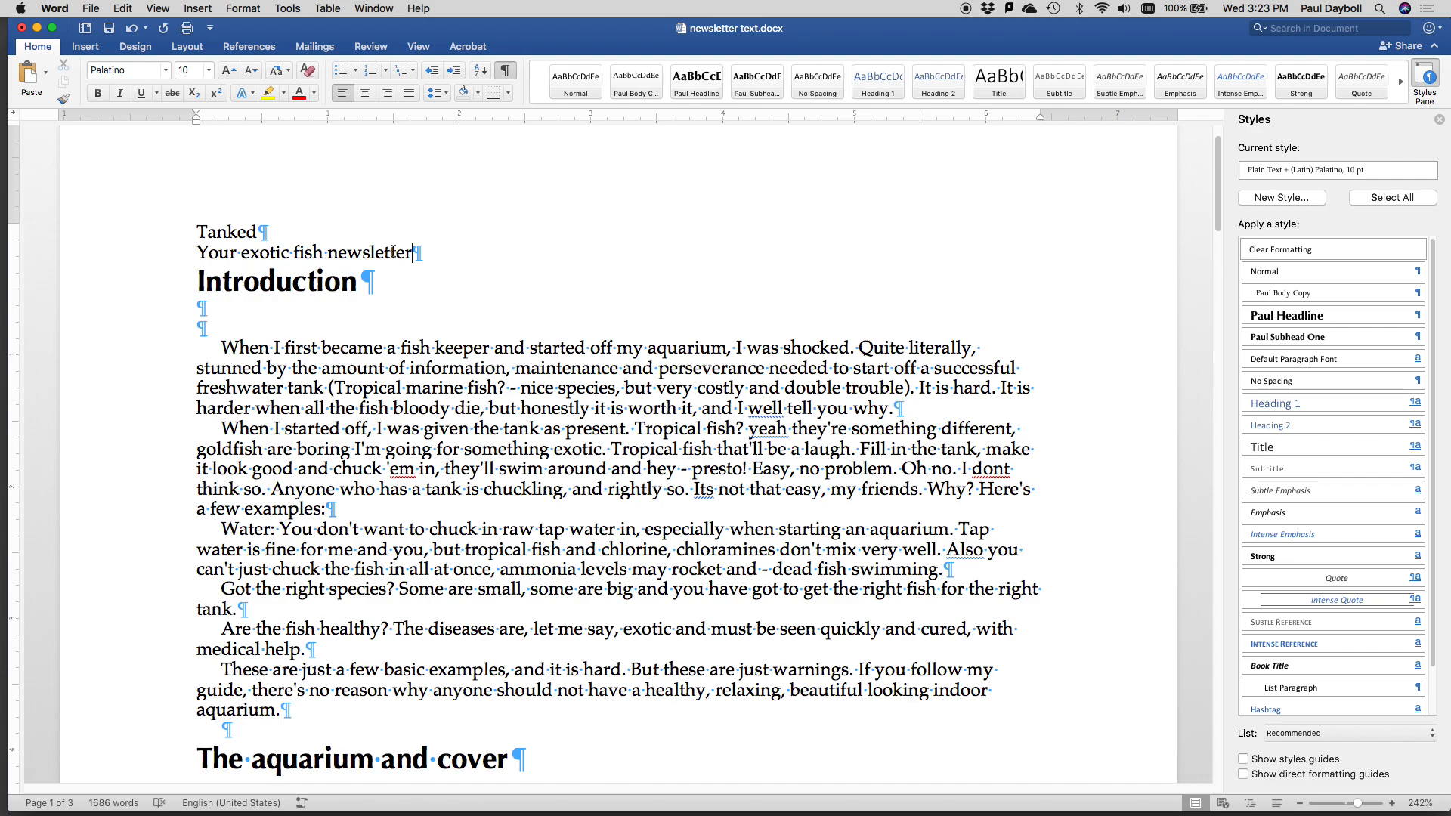
click(204, 7)
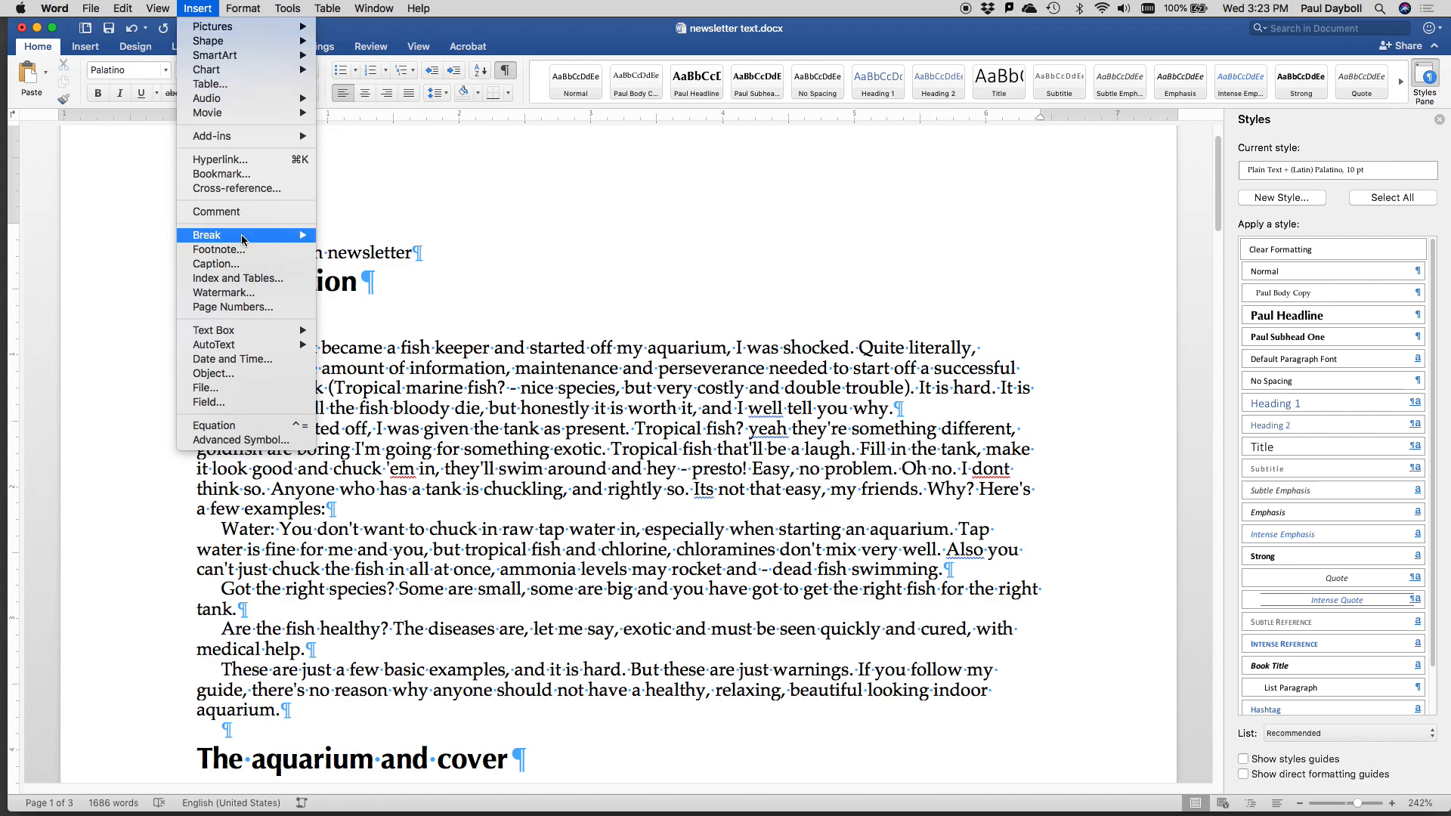
mouse_move(245, 237)
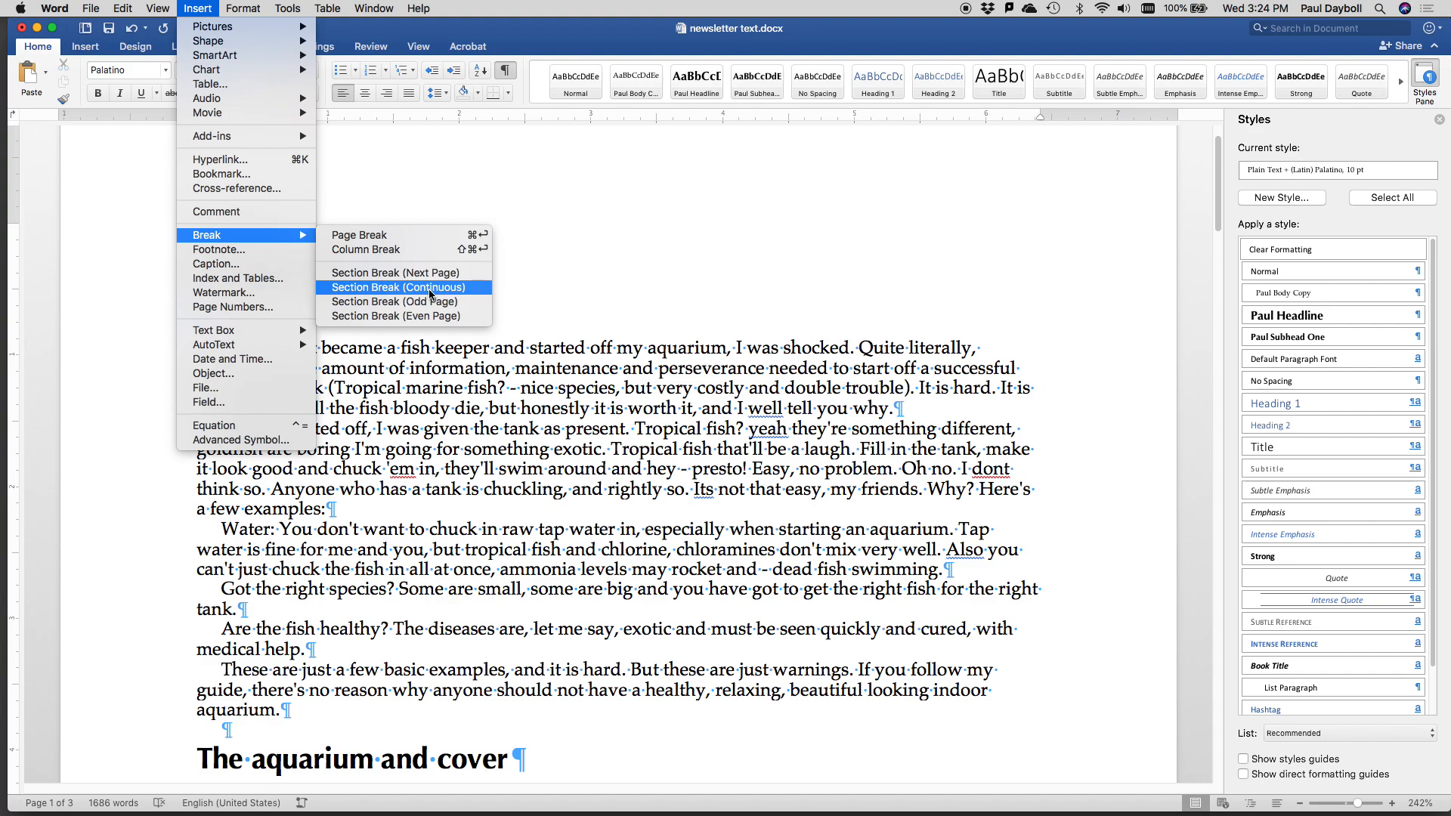
click(430, 294)
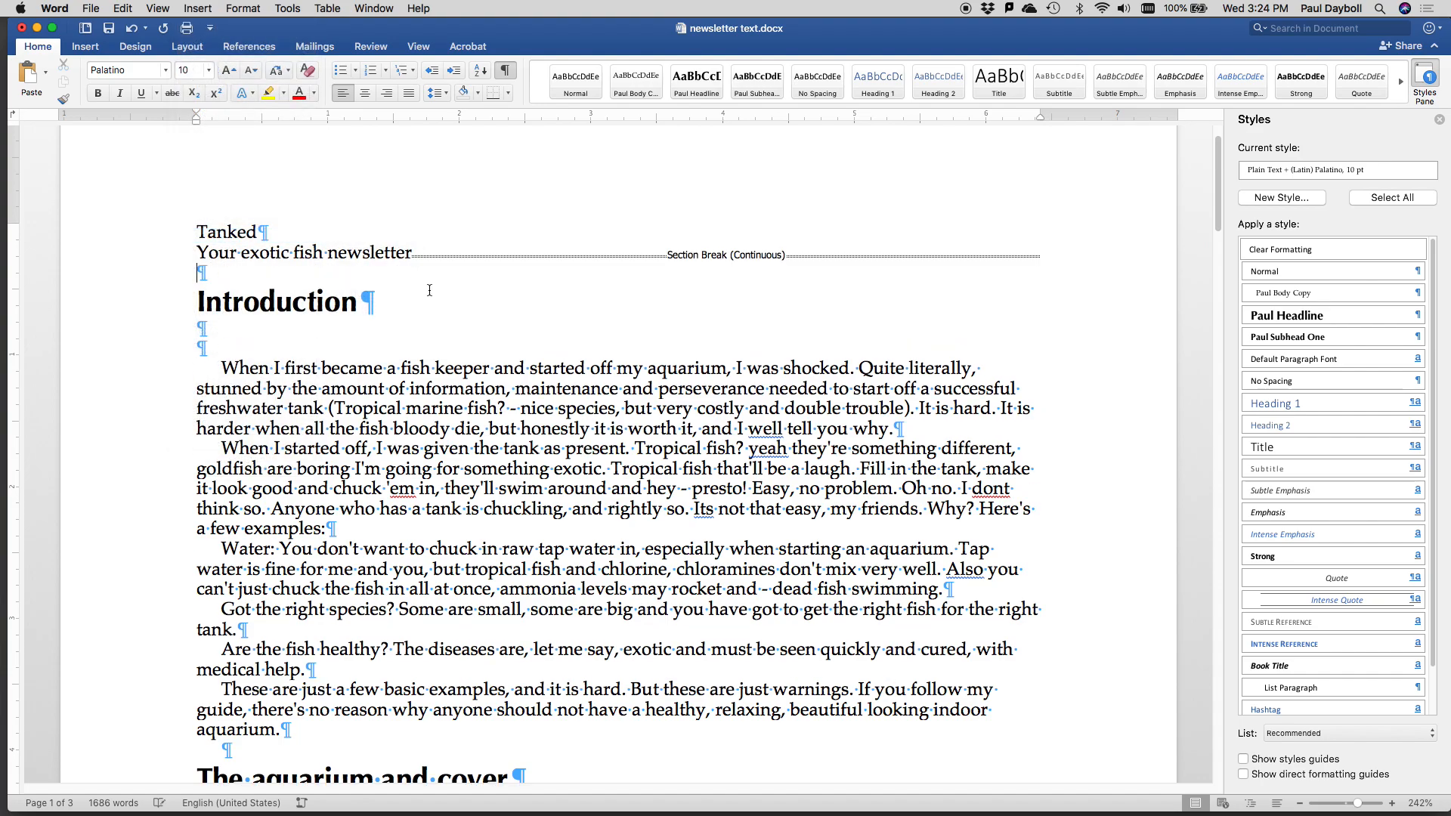
Insert a continuous section break before the closing "Tanked is a monthly newsletter" lines on page 3.
scroll(621, 332, down, 15)
scroll(615, 336, down, 20)
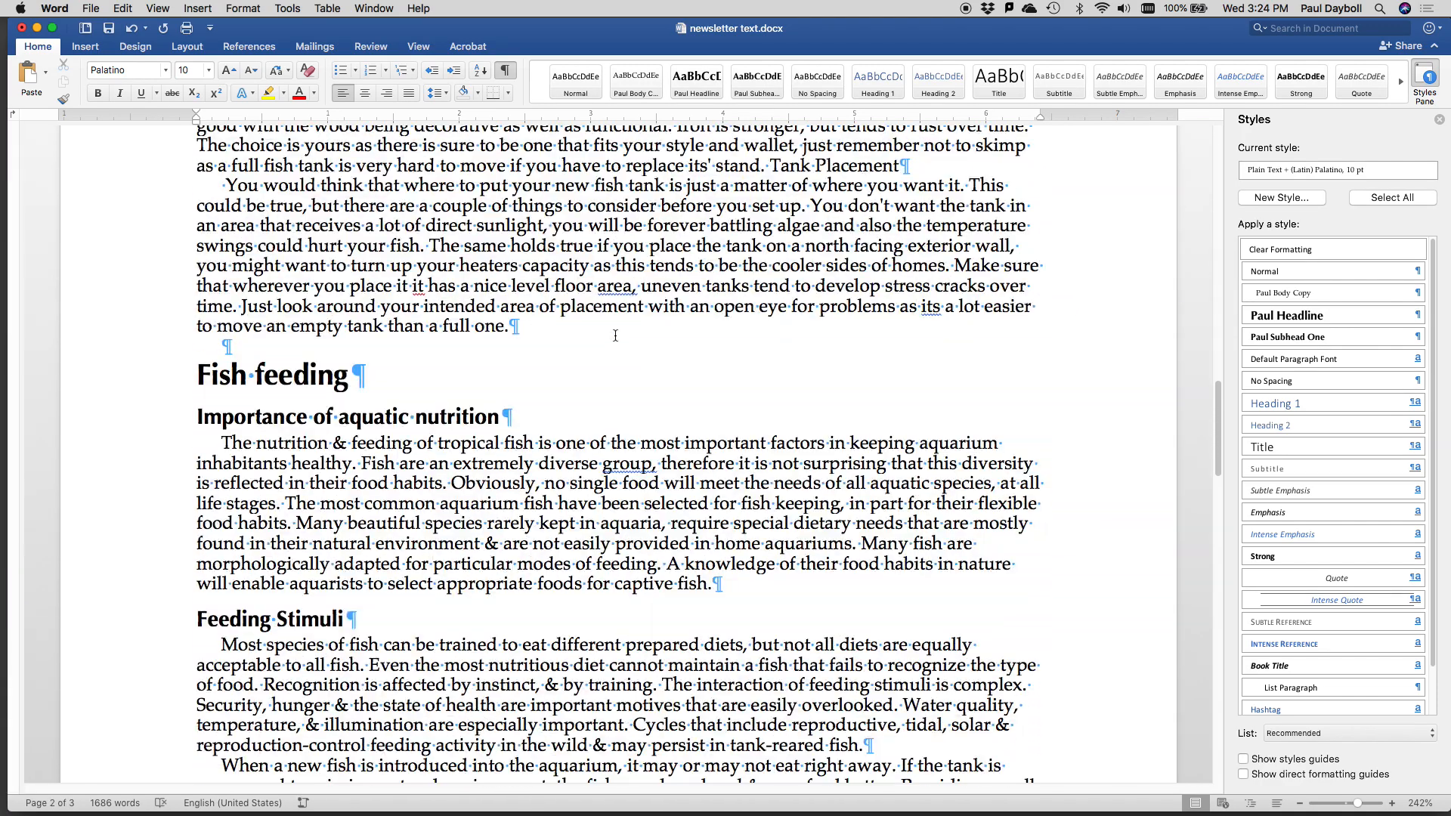
scroll(615, 335, down, 5)
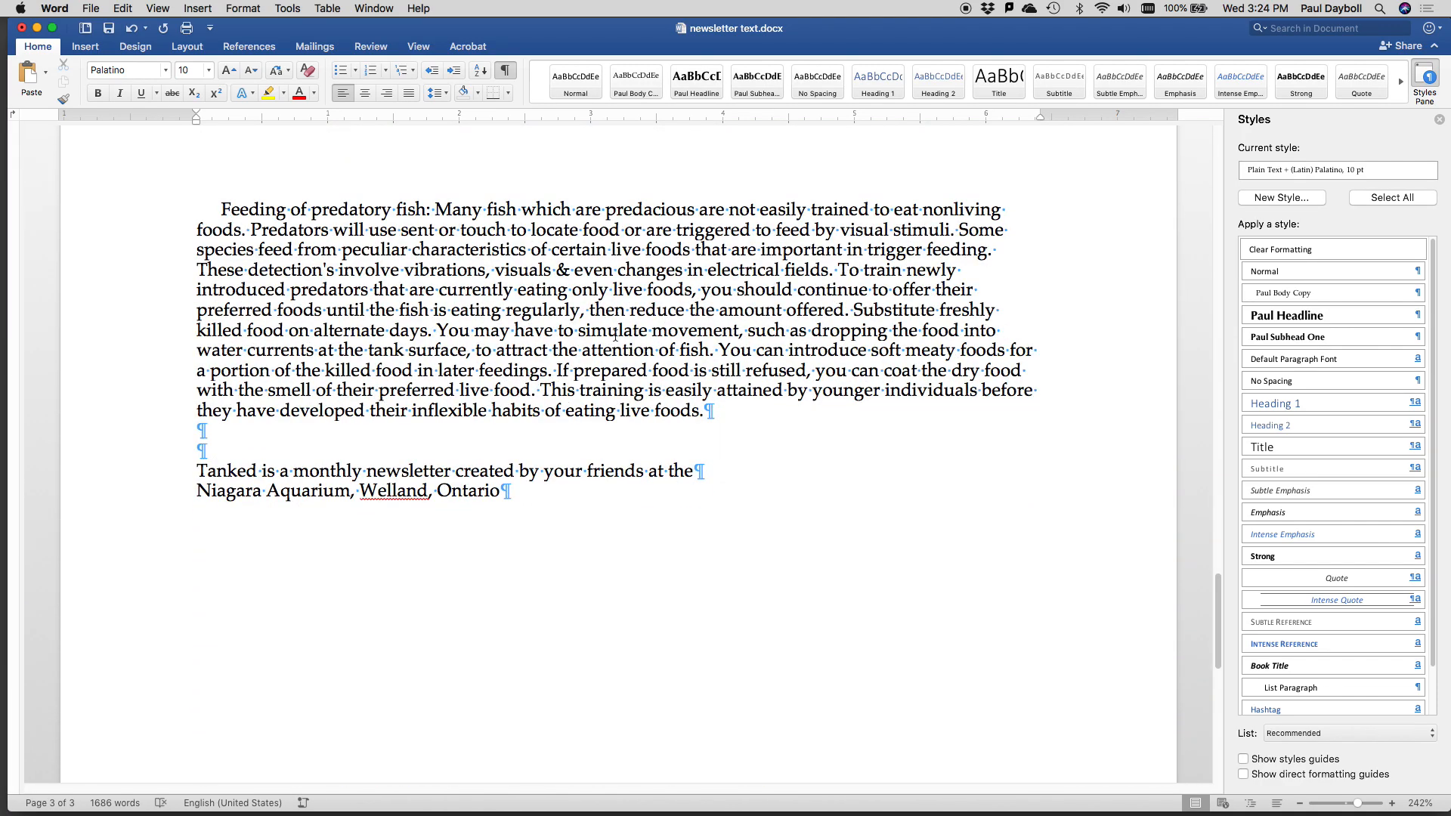
click(193, 469)
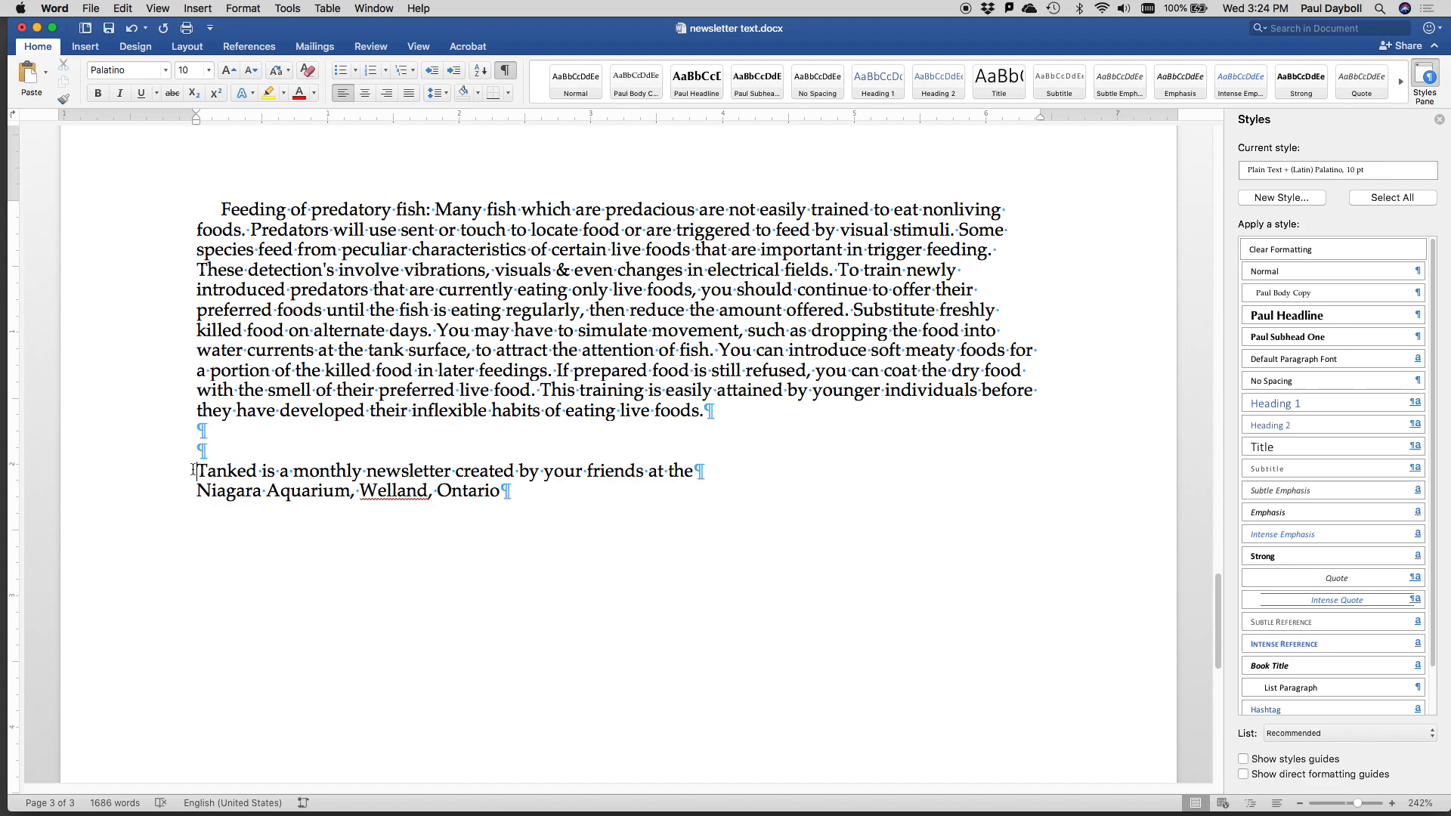
click(210, 8)
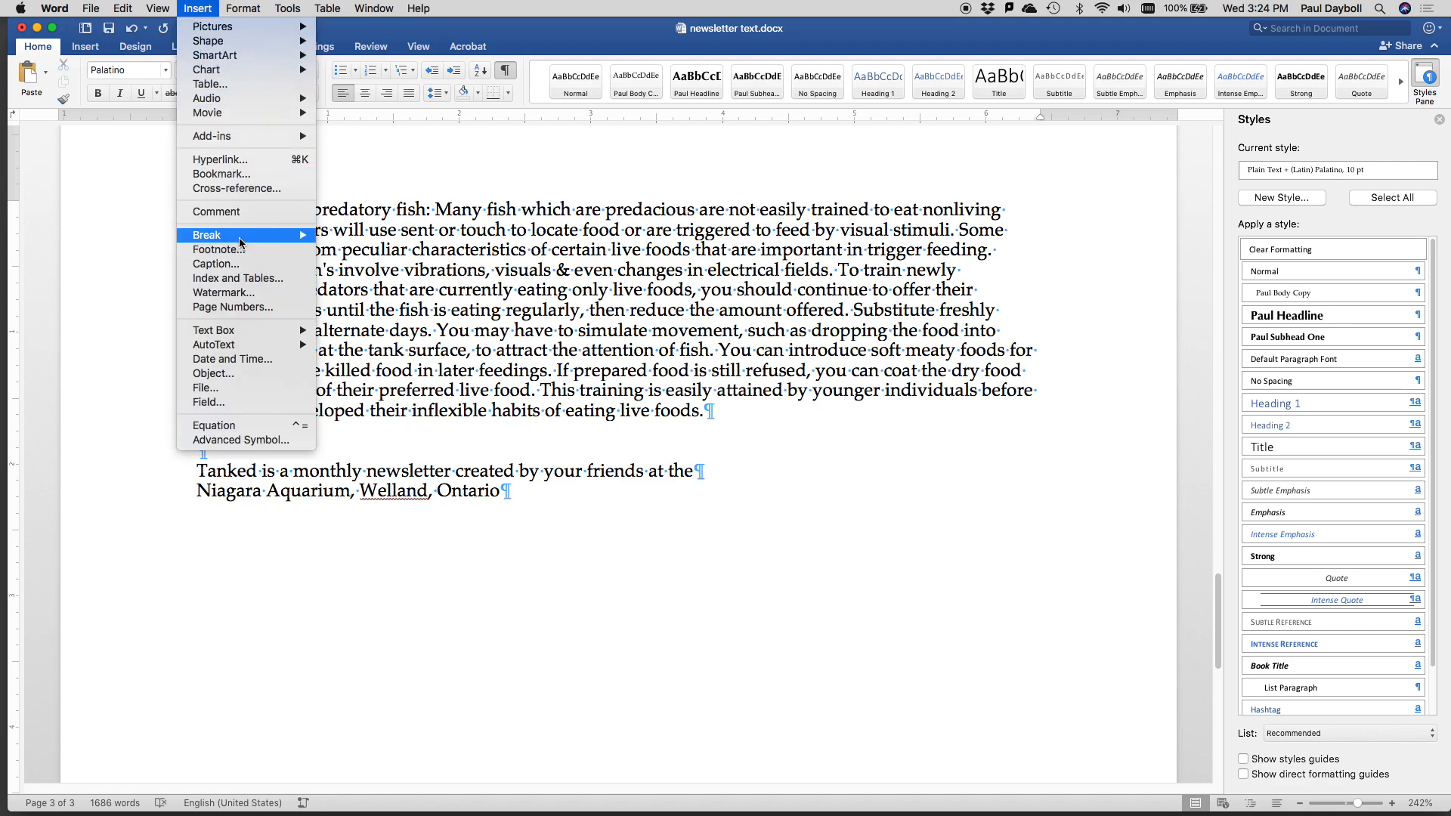
click(392, 294)
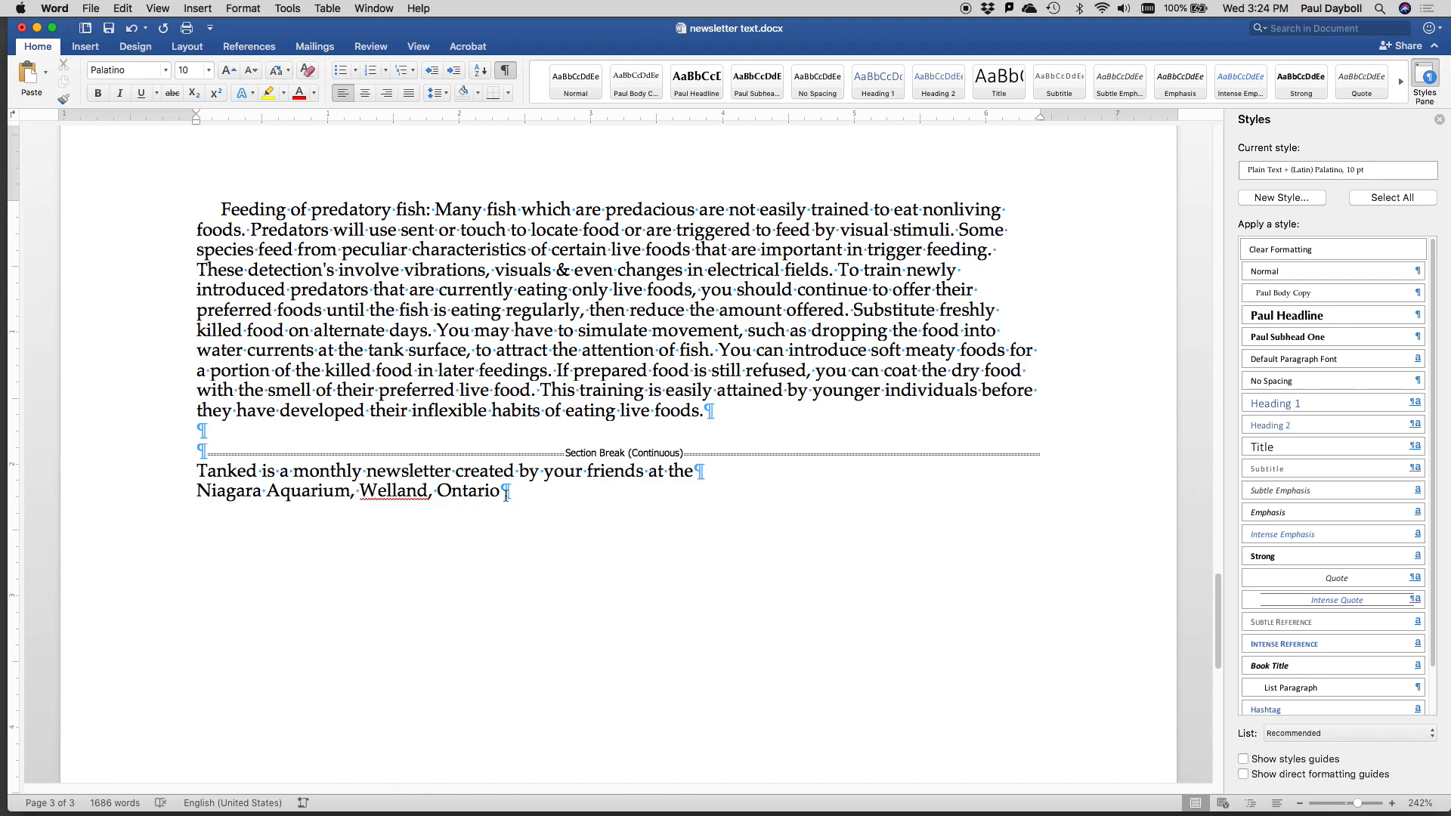
drag(529, 490, 500, 476)
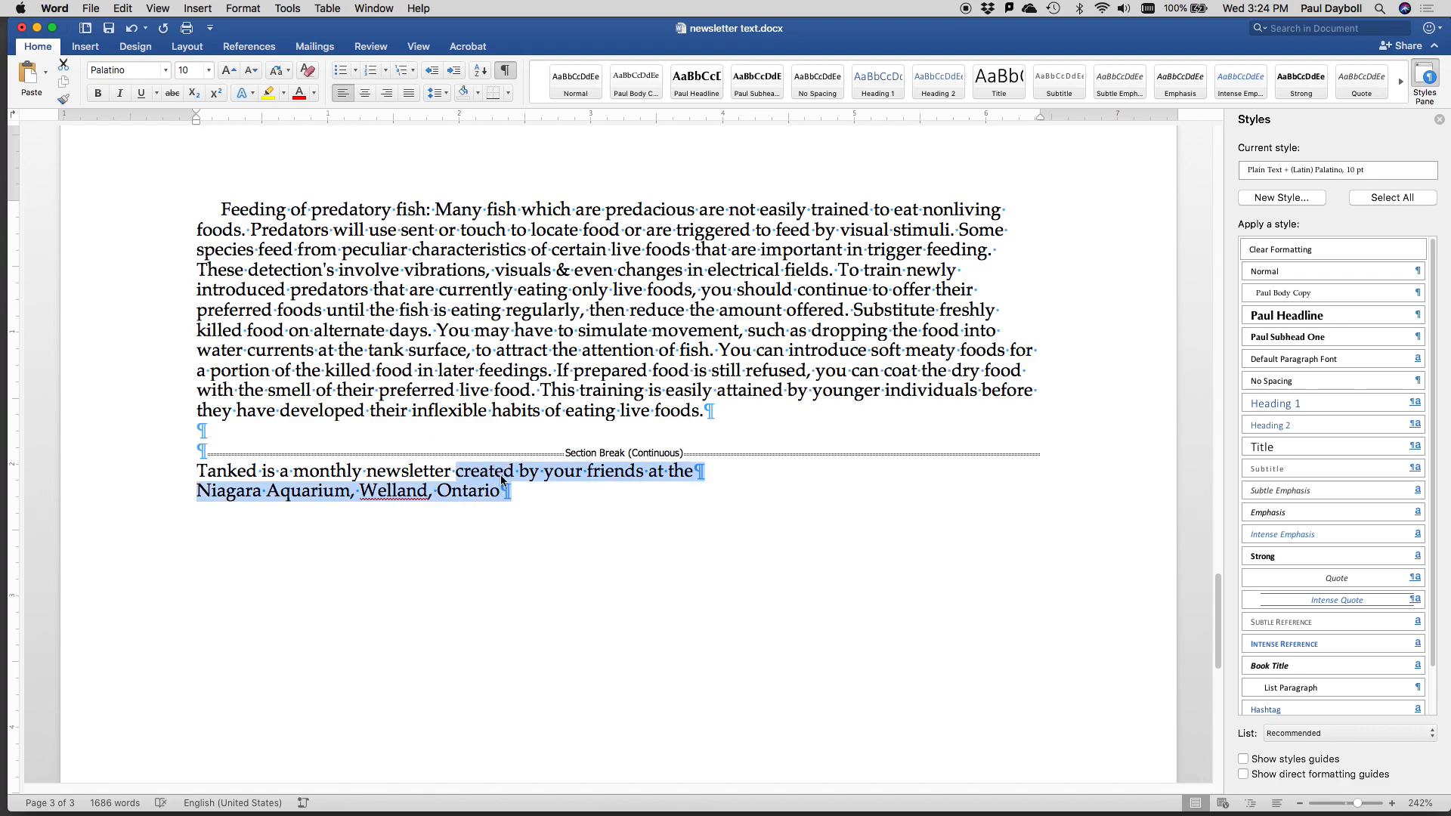
Format the section containing the article text in two equal columns with 0.18" spacing, applied to selected sections.
scroll(488, 378, up, 10)
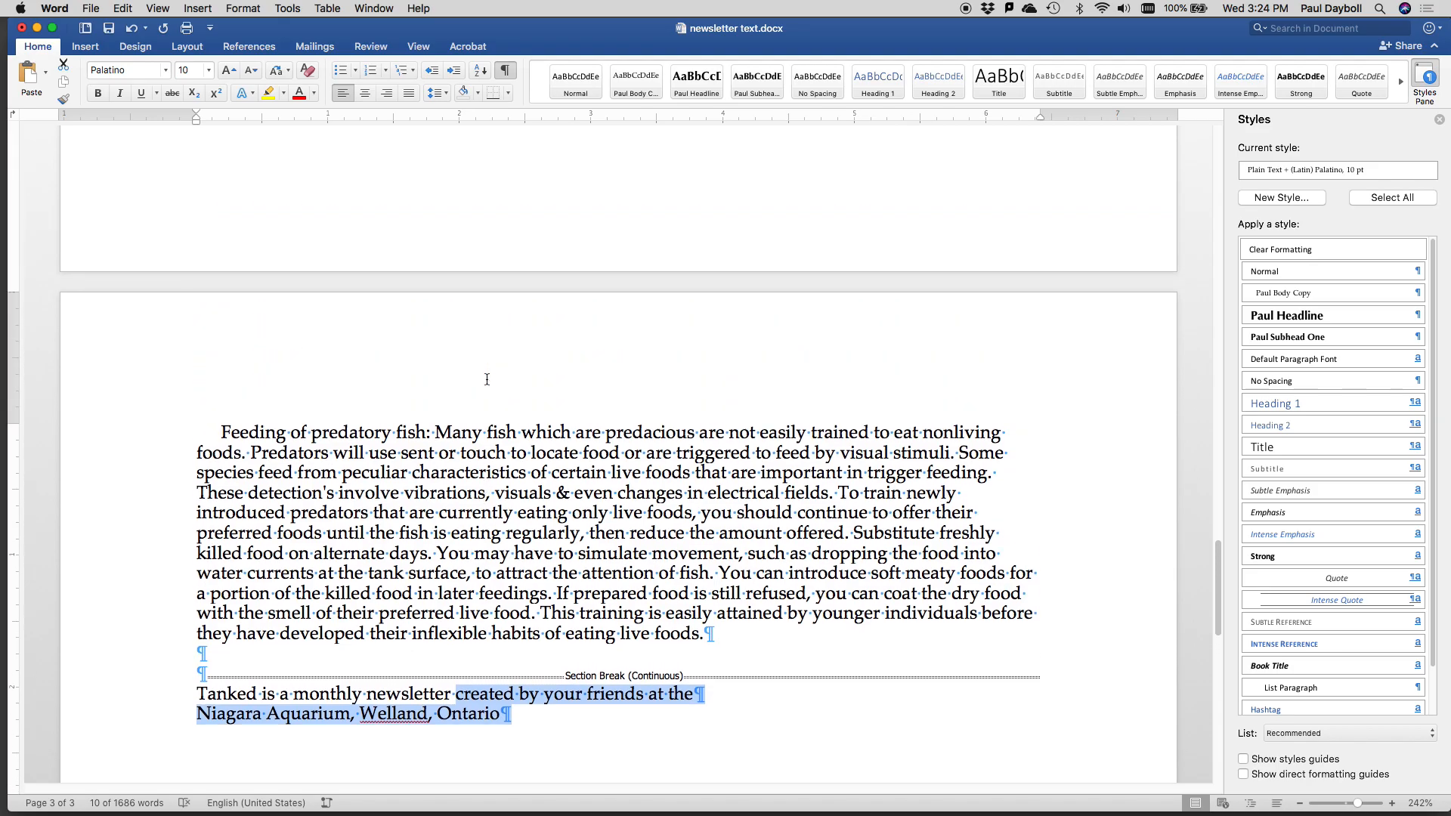
scroll(488, 382, up, 15)
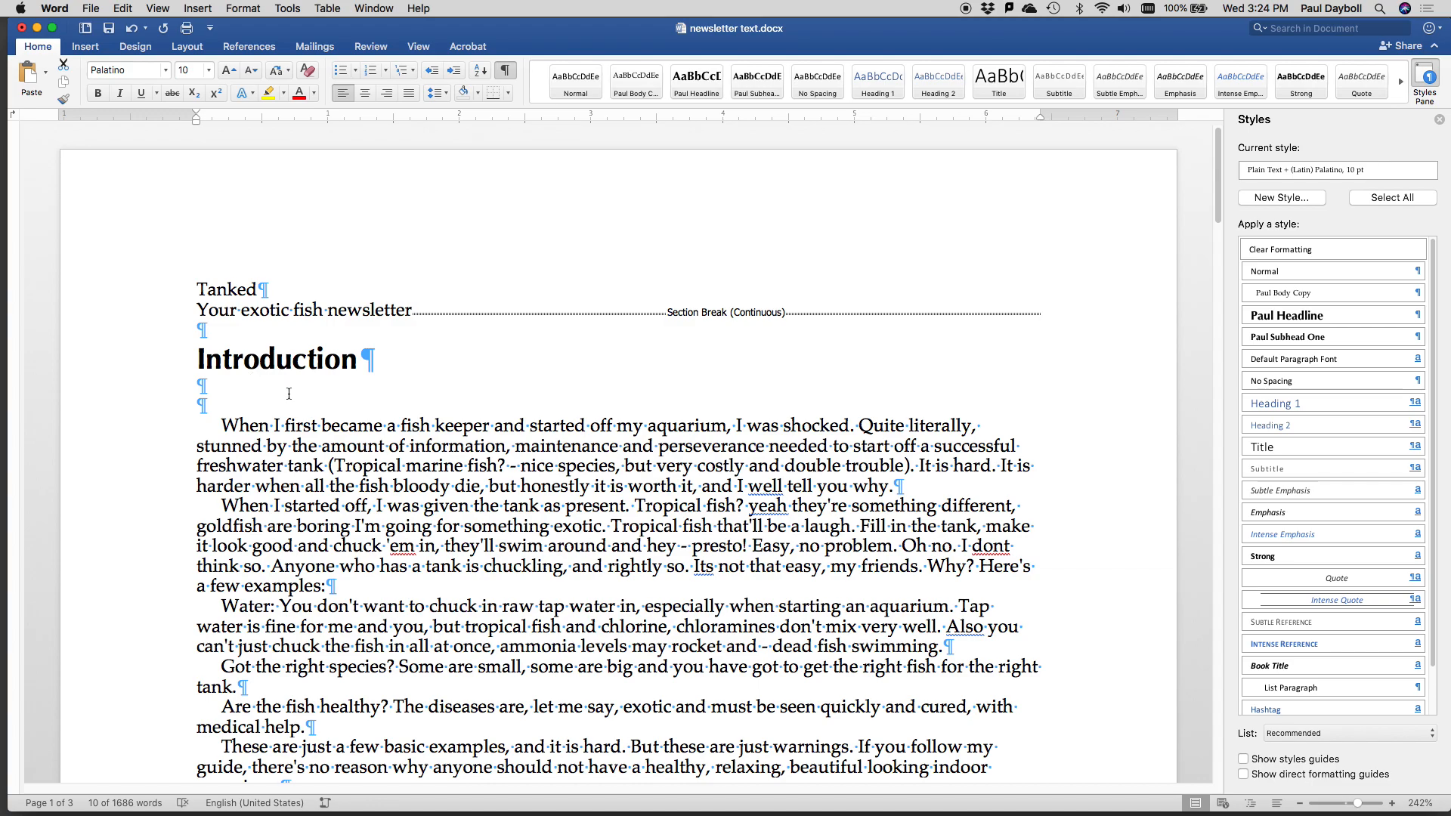
drag(299, 444, 482, 566)
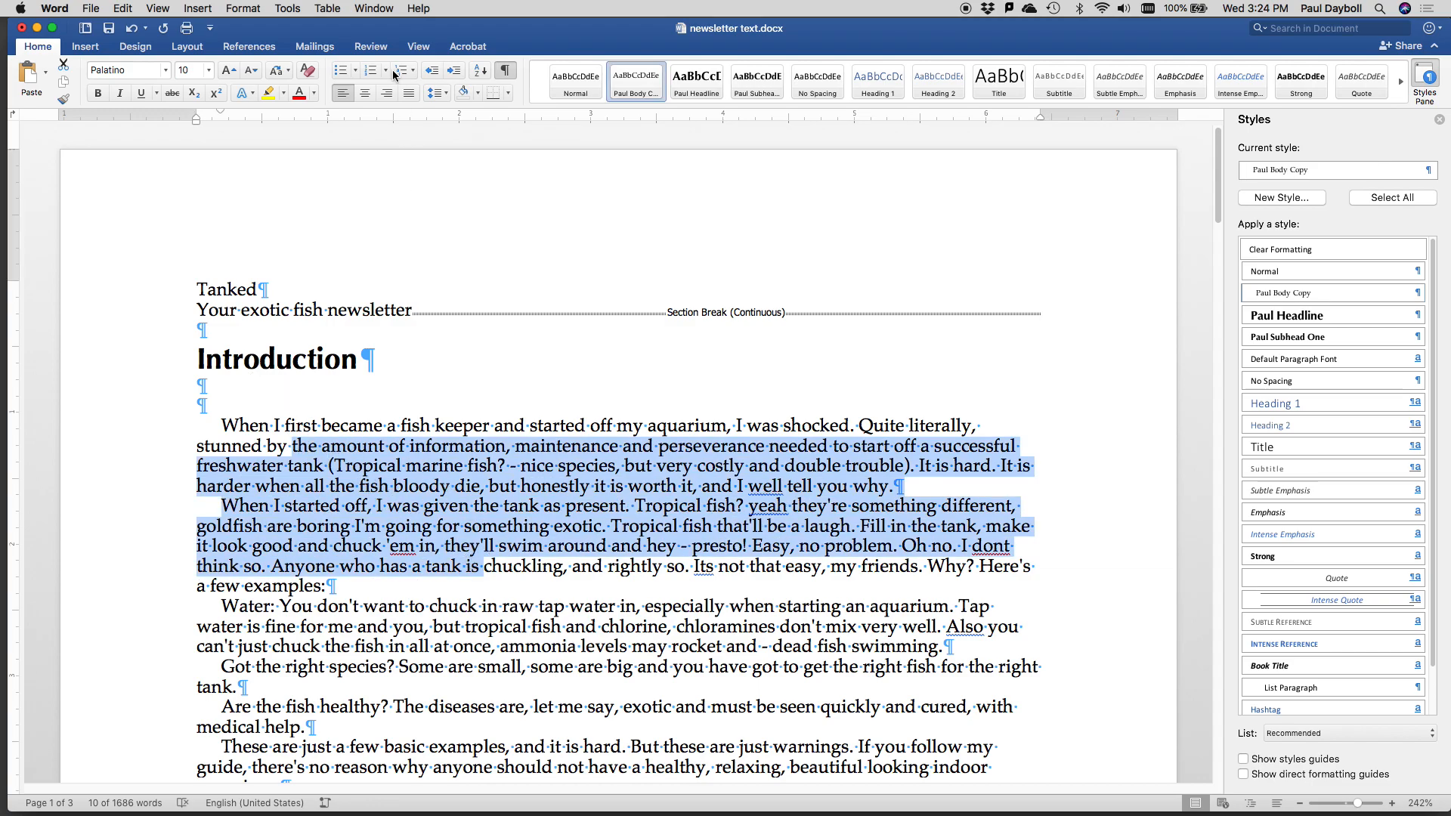
click(255, 6)
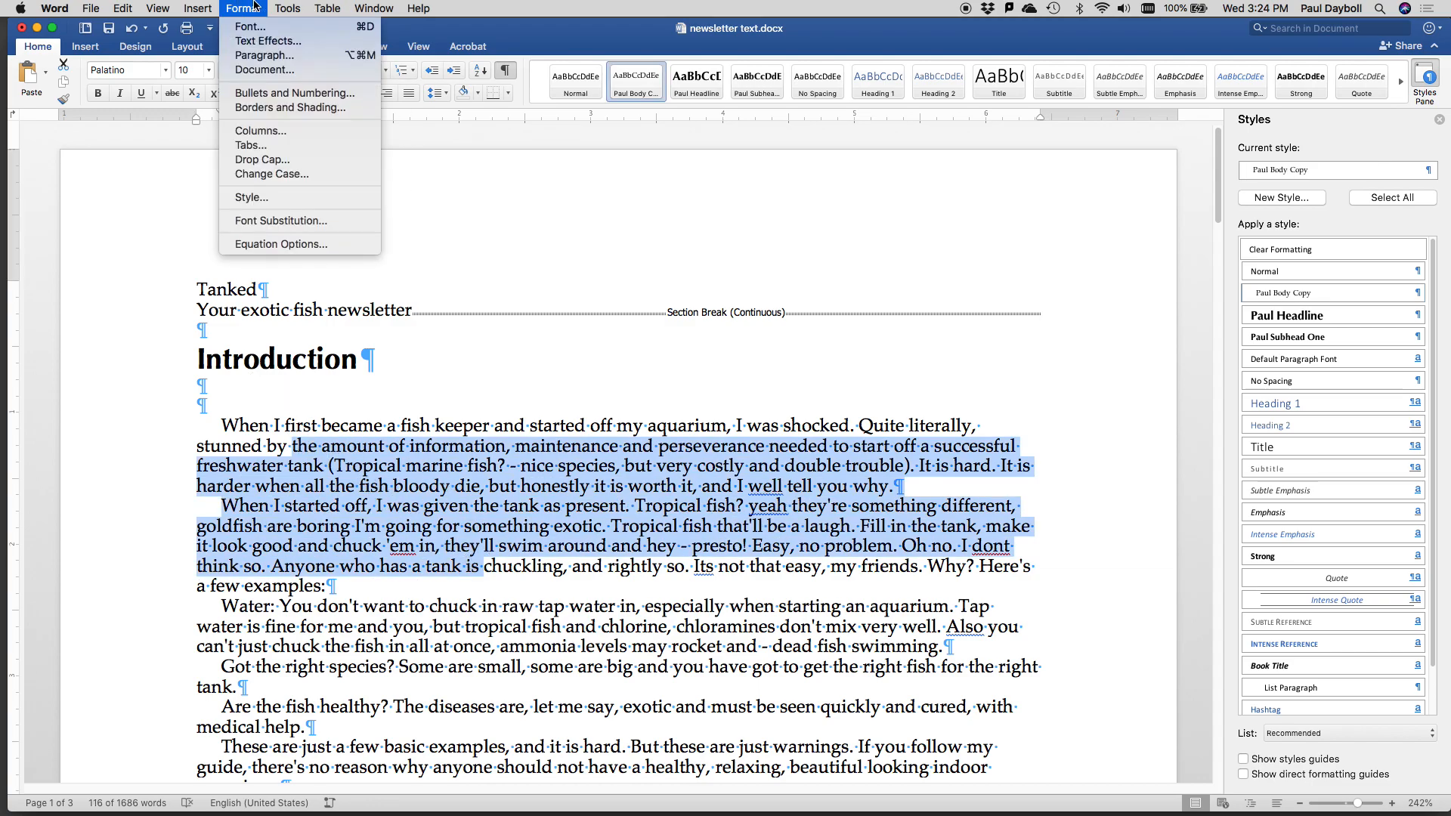
click(264, 130)
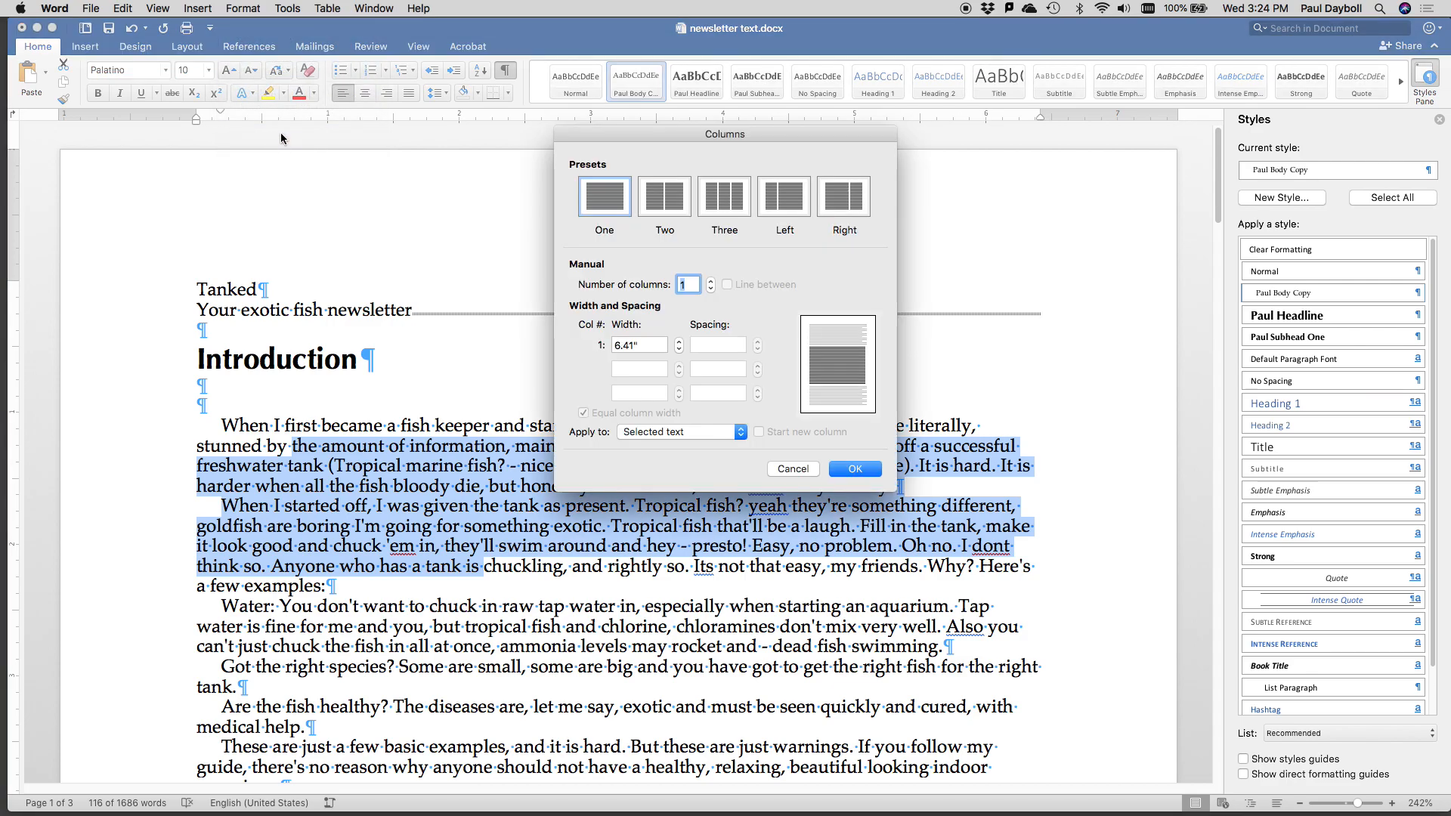
click(673, 431)
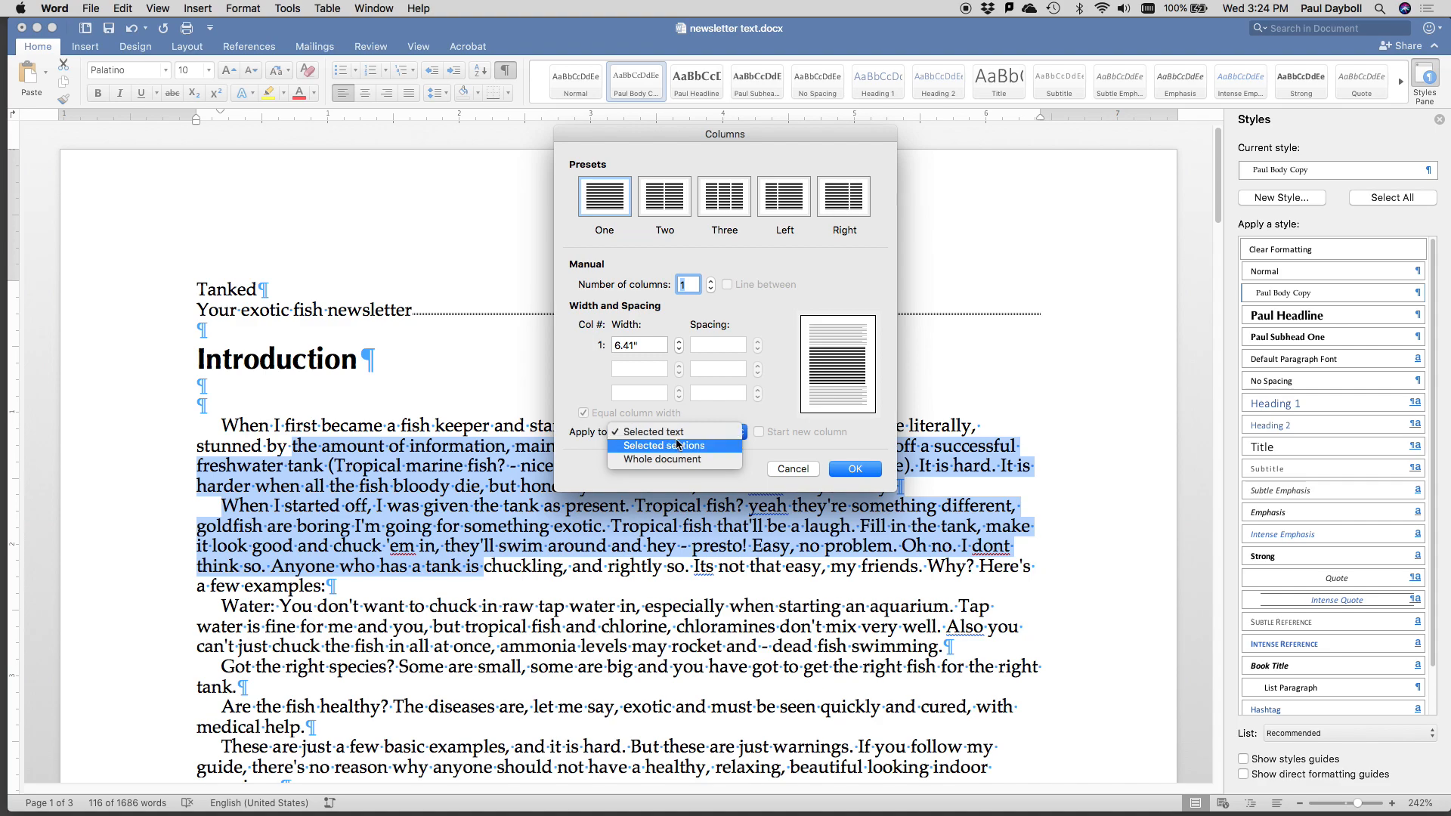
click(673, 443)
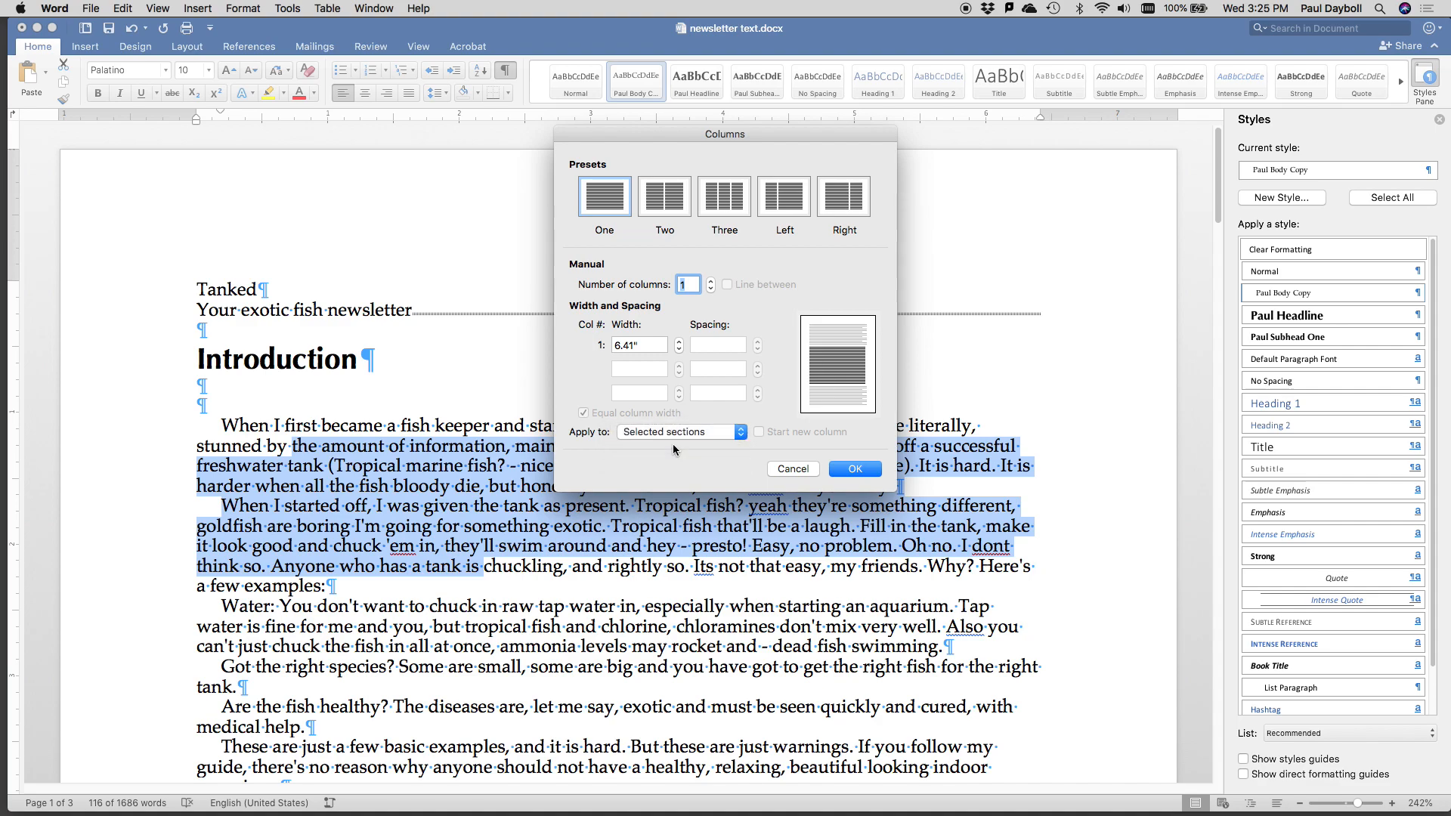
click(659, 202)
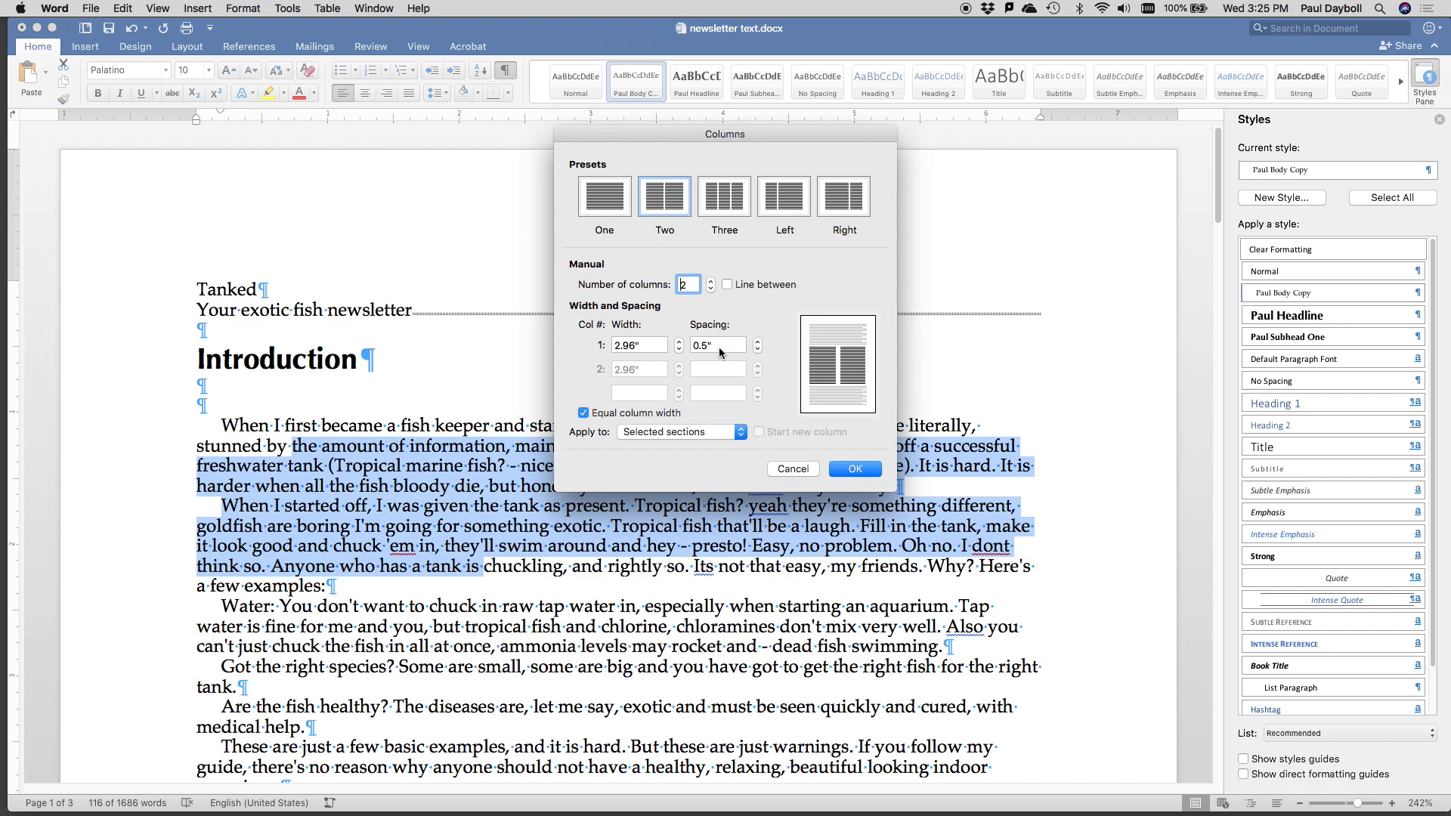
click(702, 345)
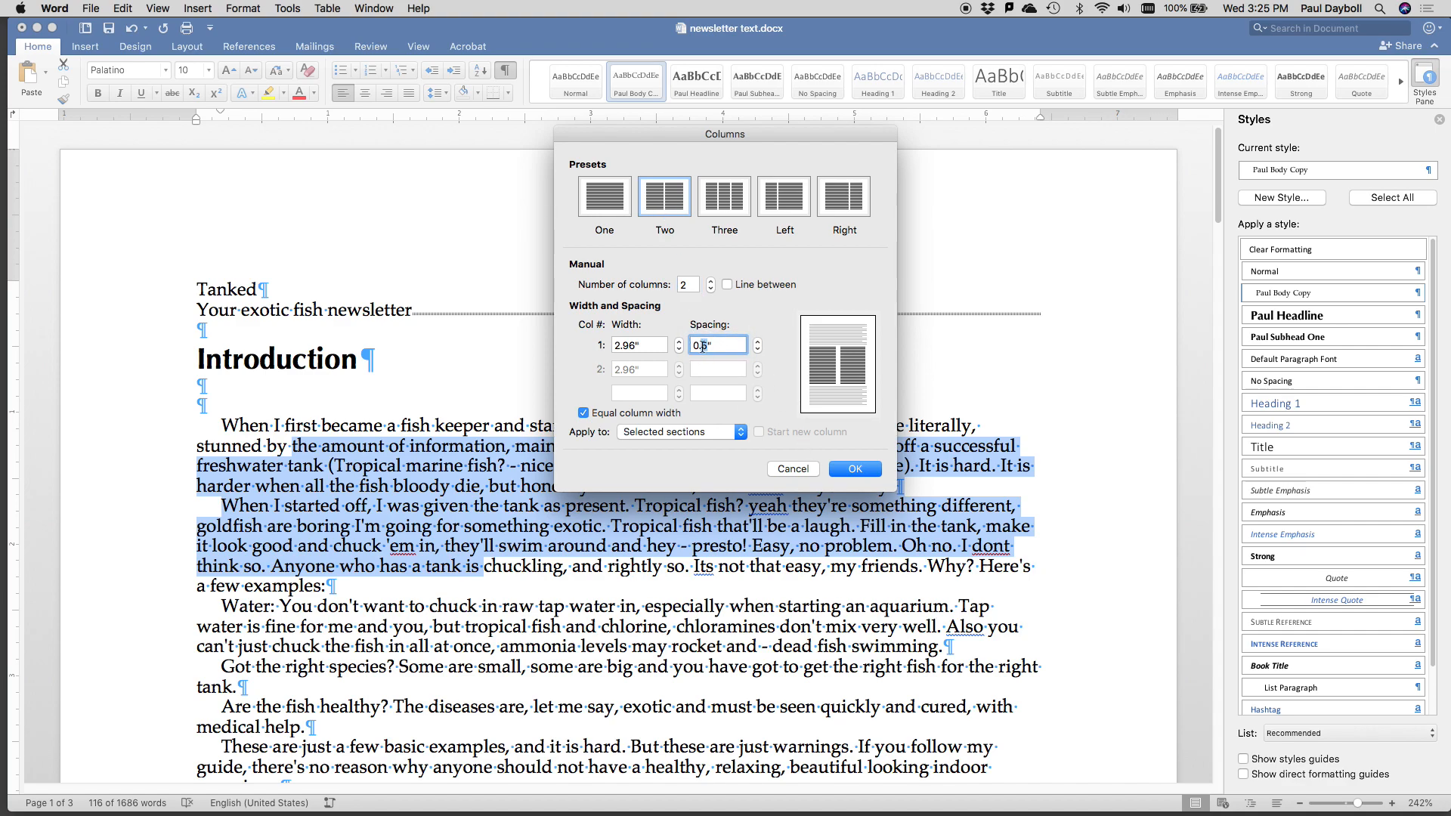
key(BackSpace)
text(18)
click(855, 470)
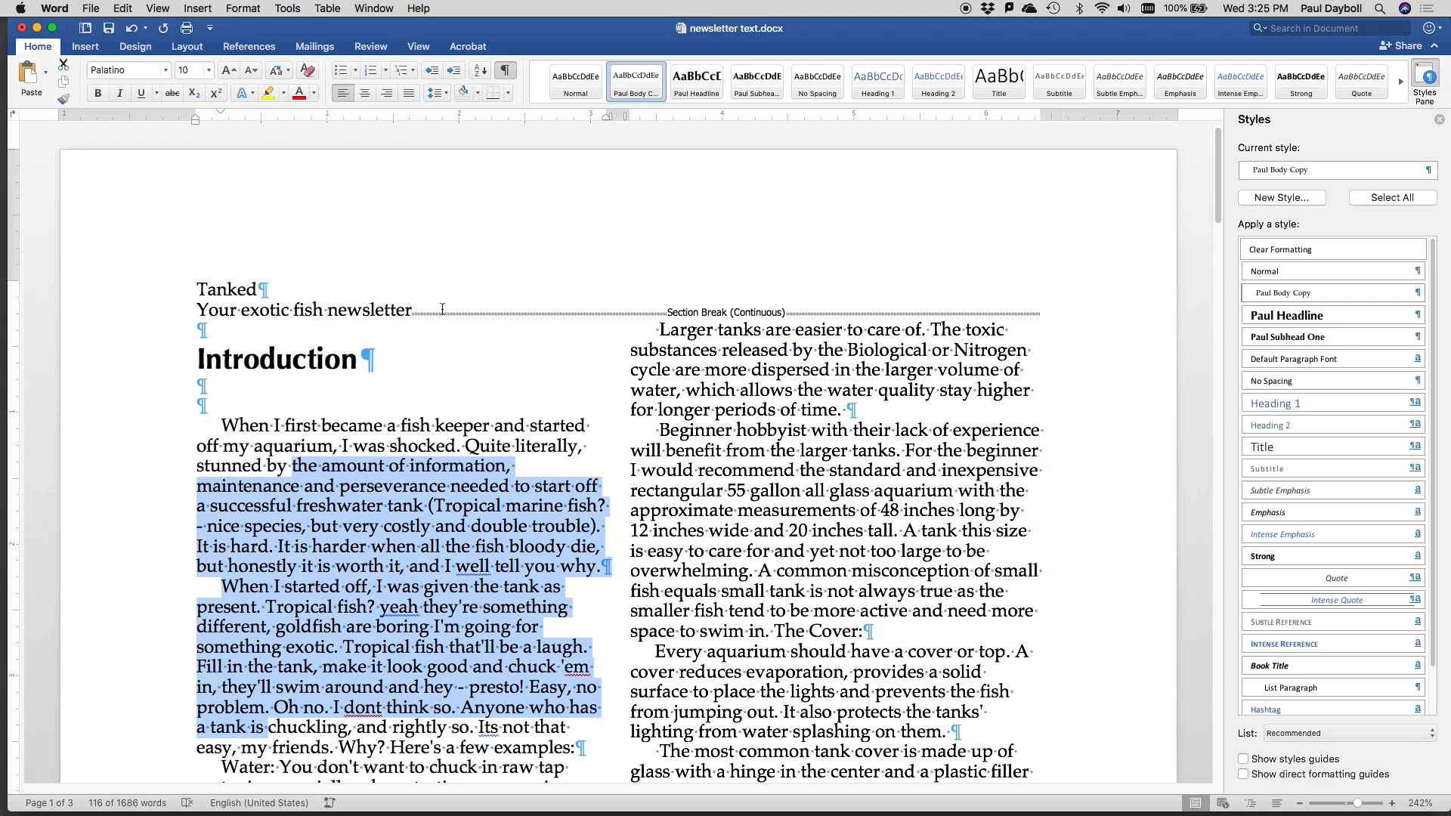
Set the paragraph spacing after the "Your exotic fish newsletter" line to 20 pt.
drag(412, 310, 391, 311)
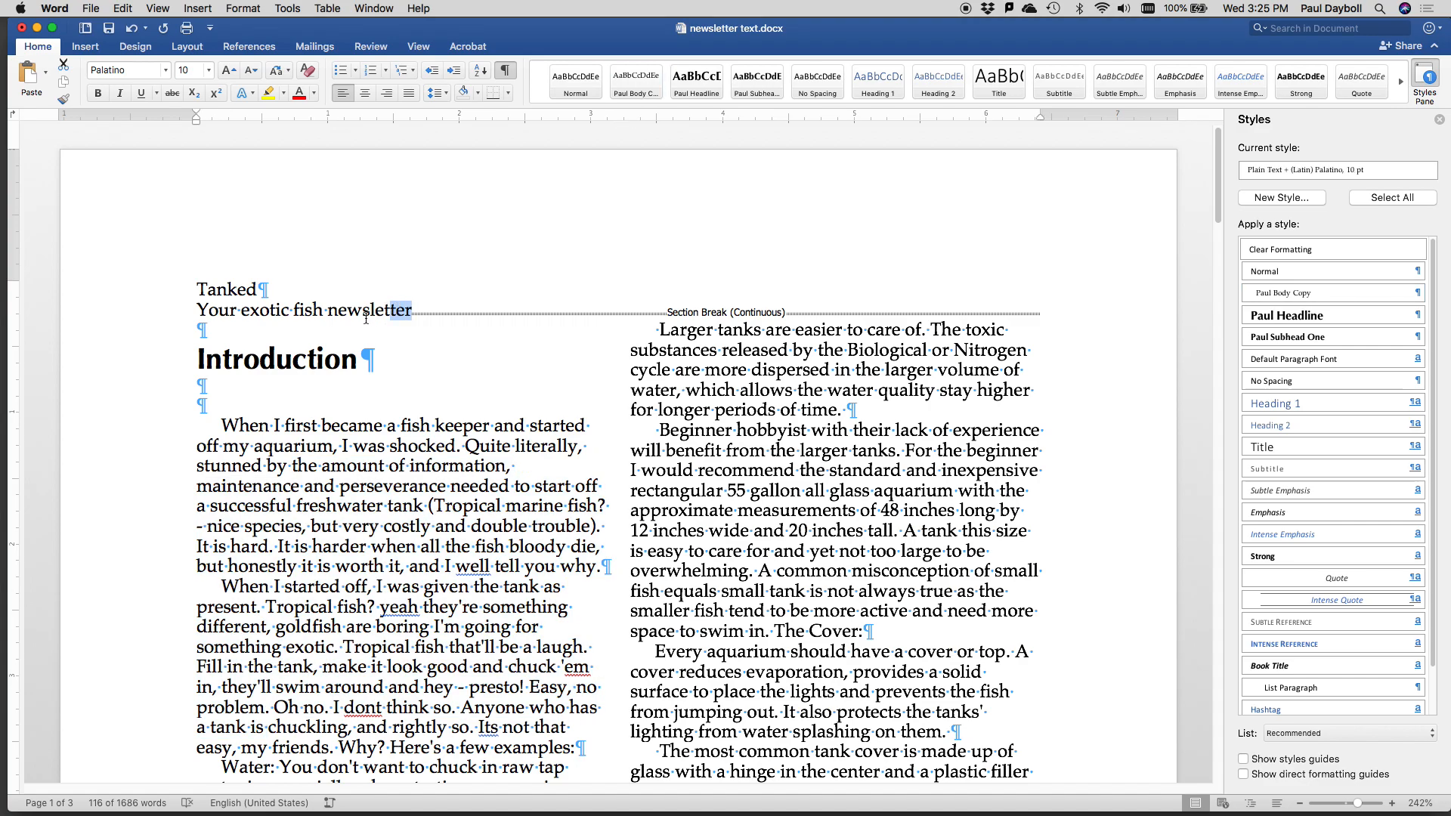
click(257, 8)
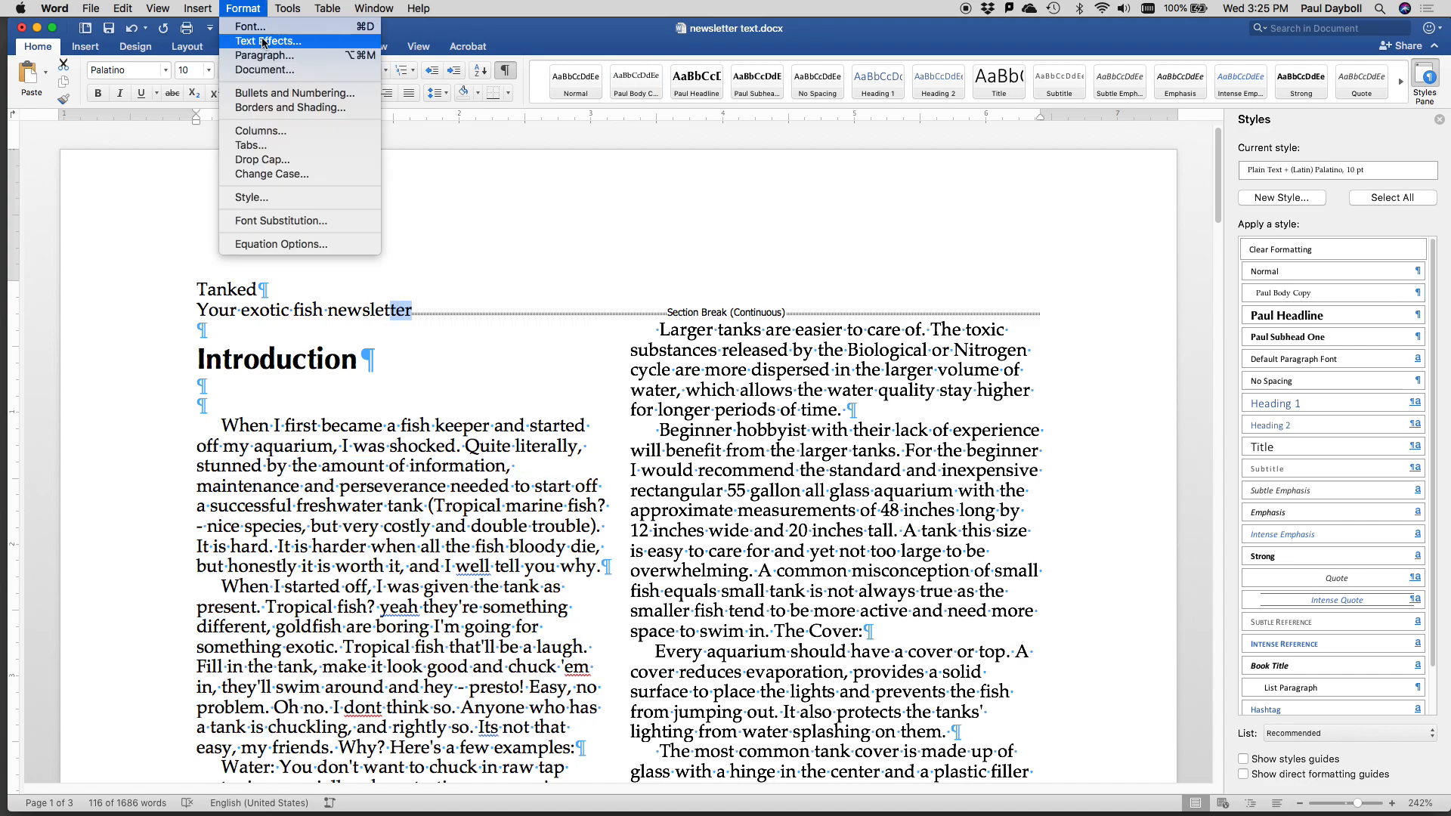
click(264, 54)
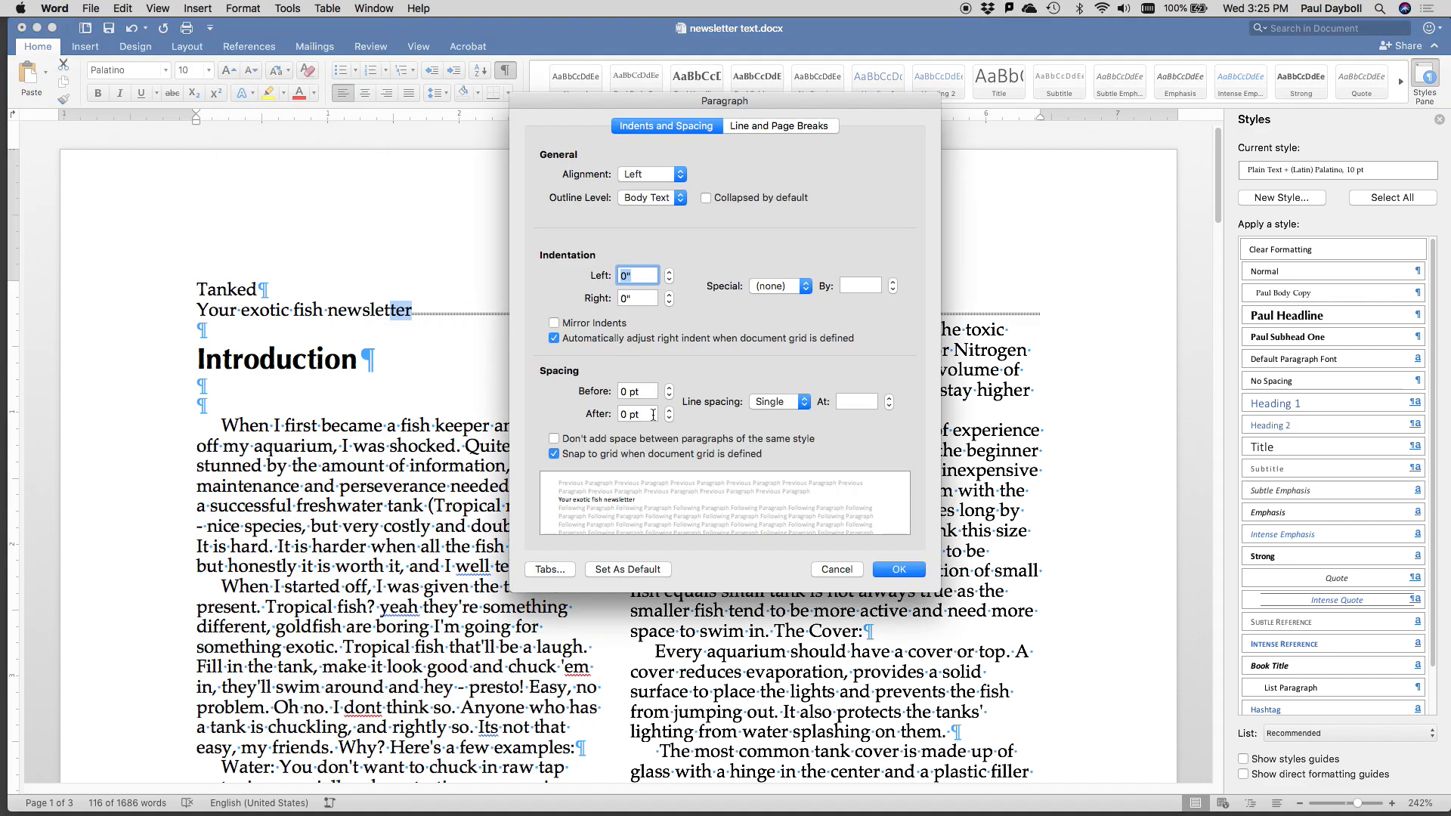
drag(627, 414, 602, 413)
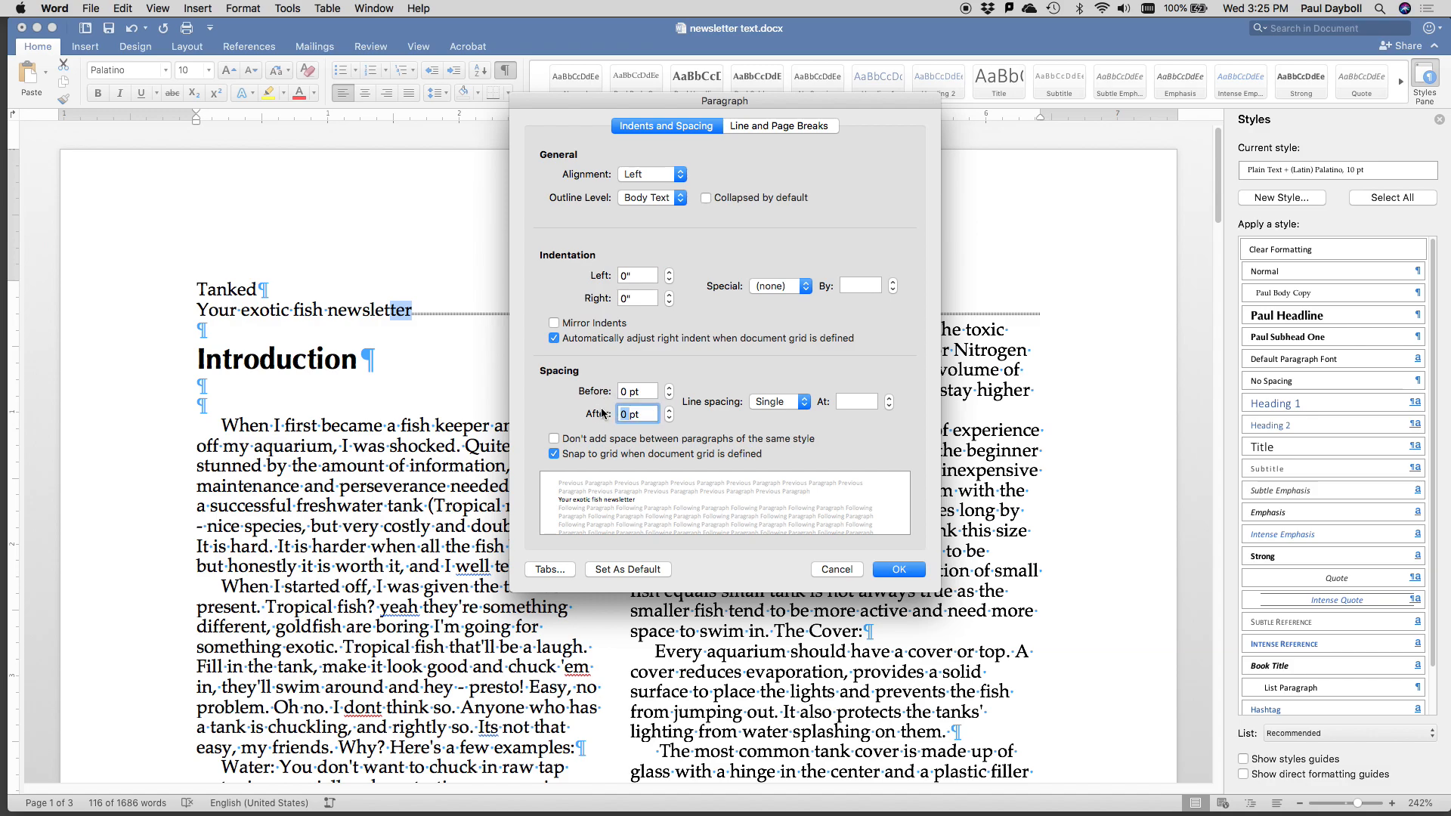
text(20)
key(Return)
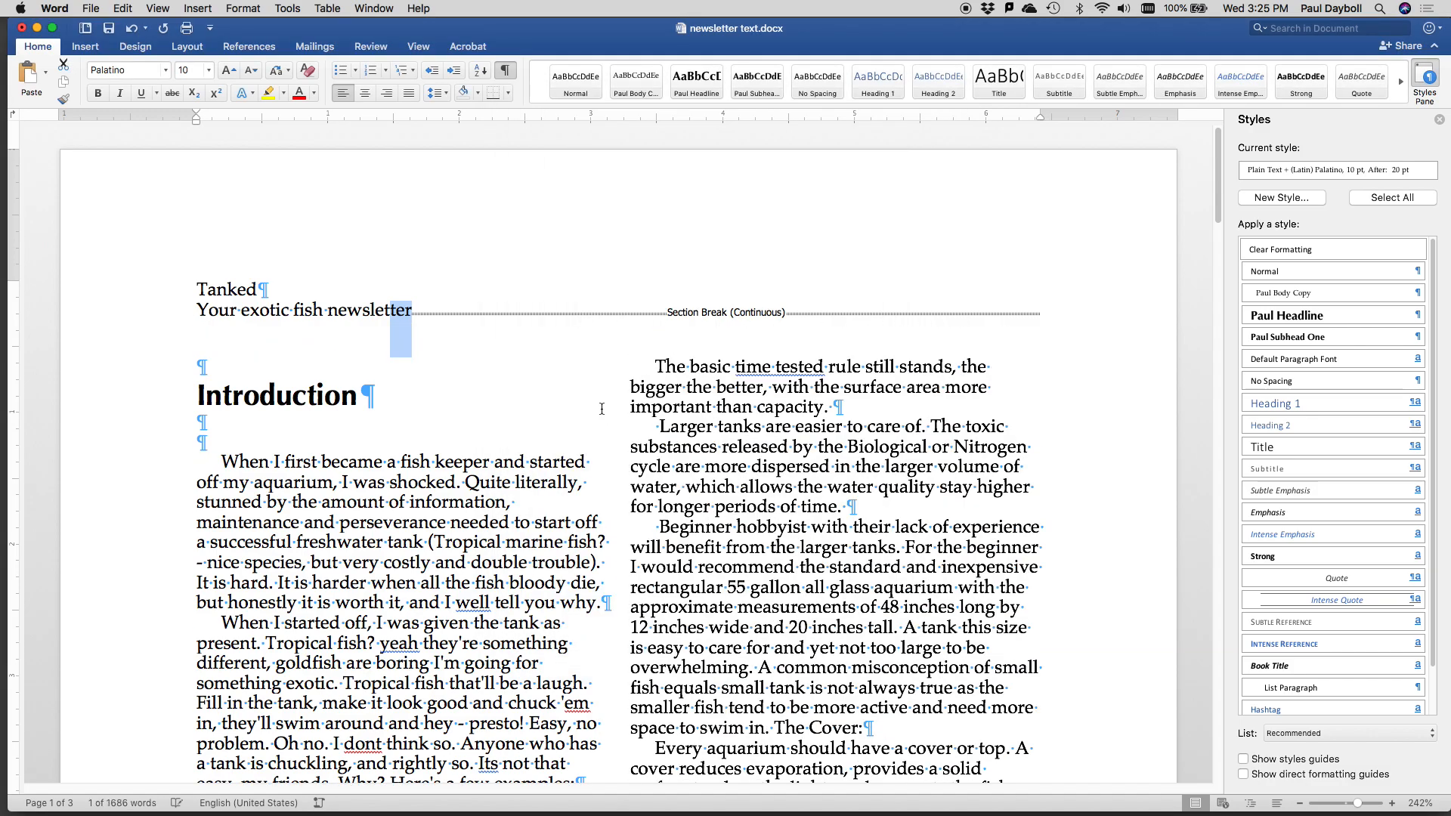
click(601, 404)
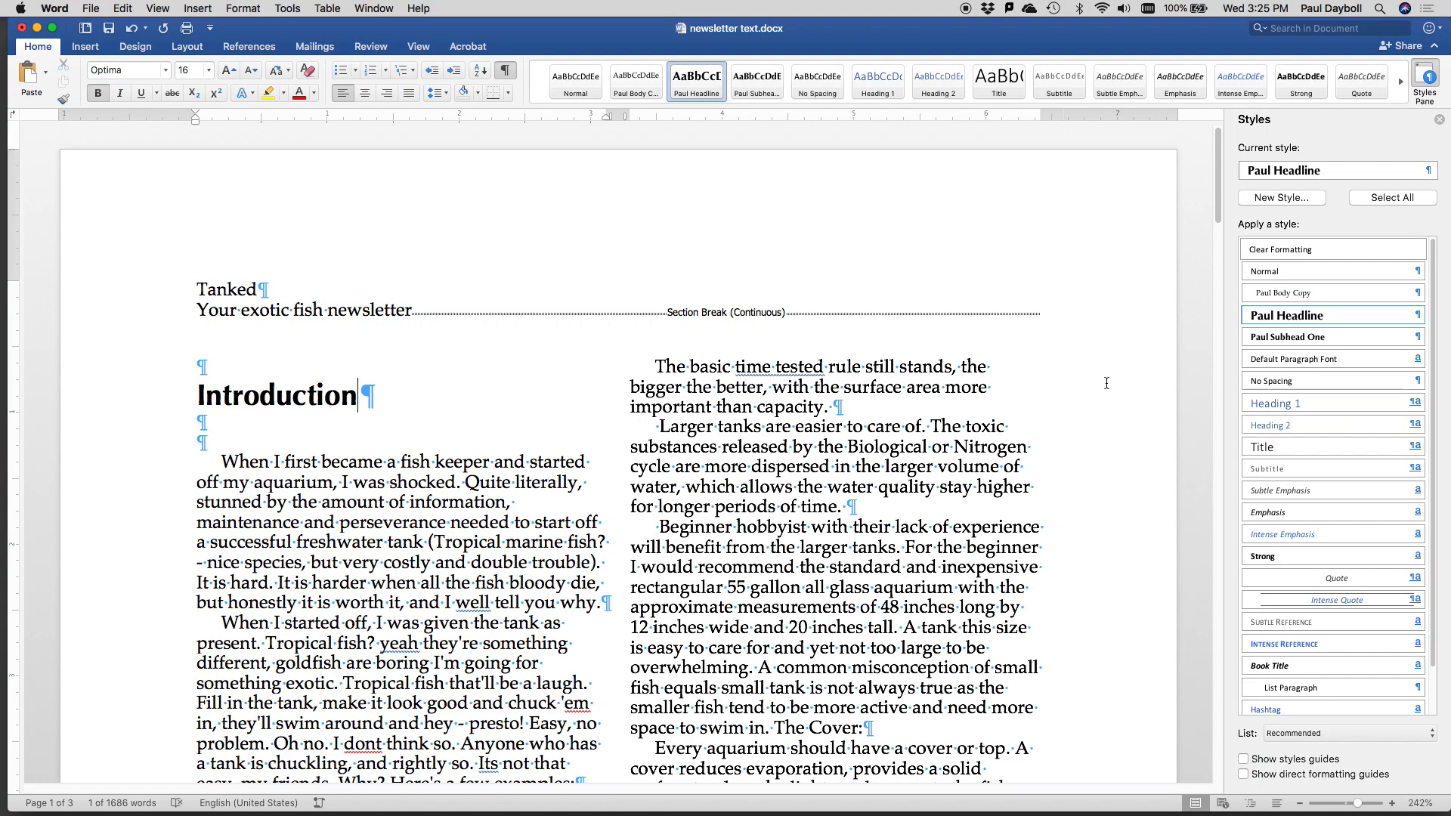
scroll(516, 403, down, 15)
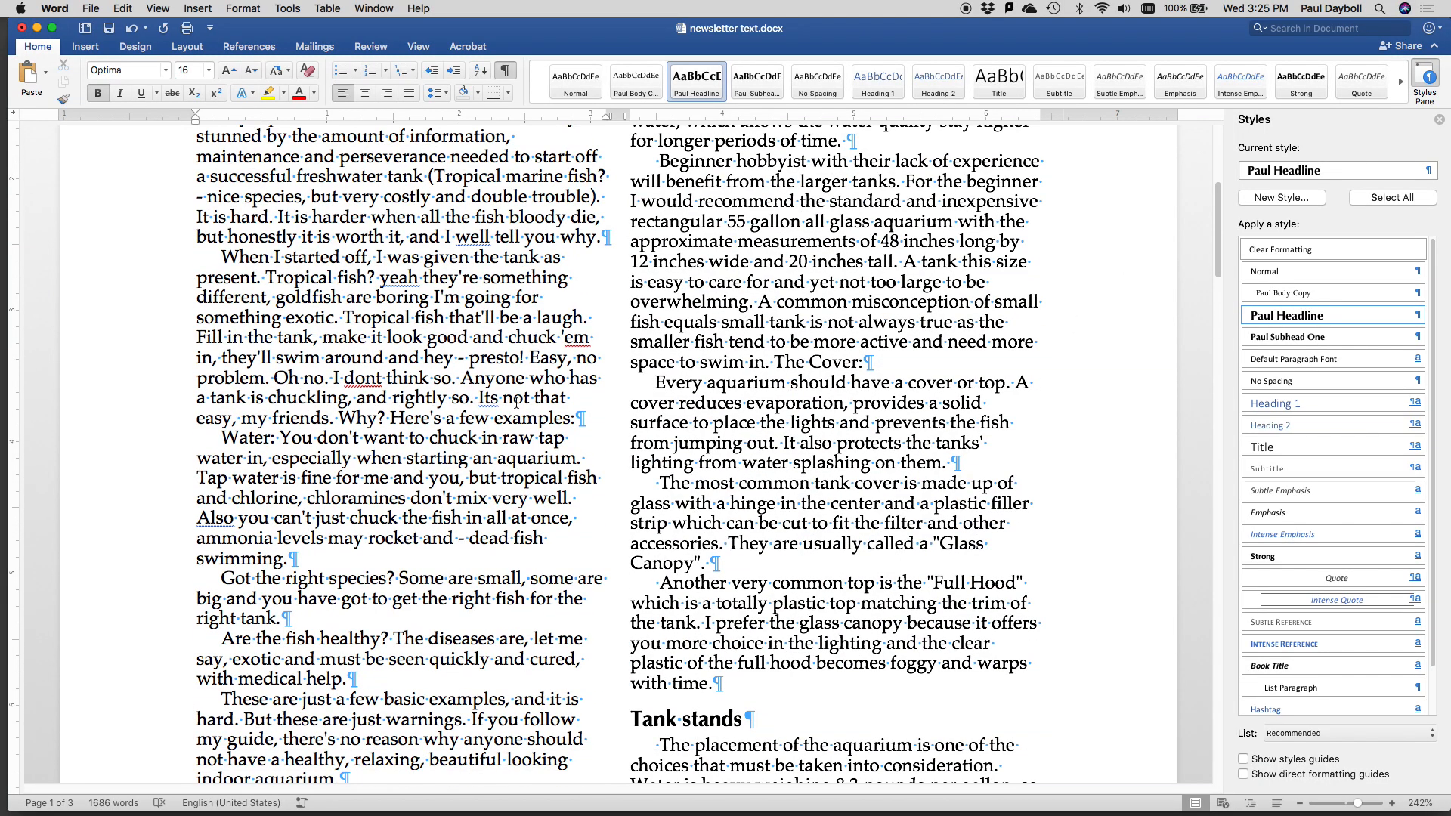
scroll(516, 403, down, 15)
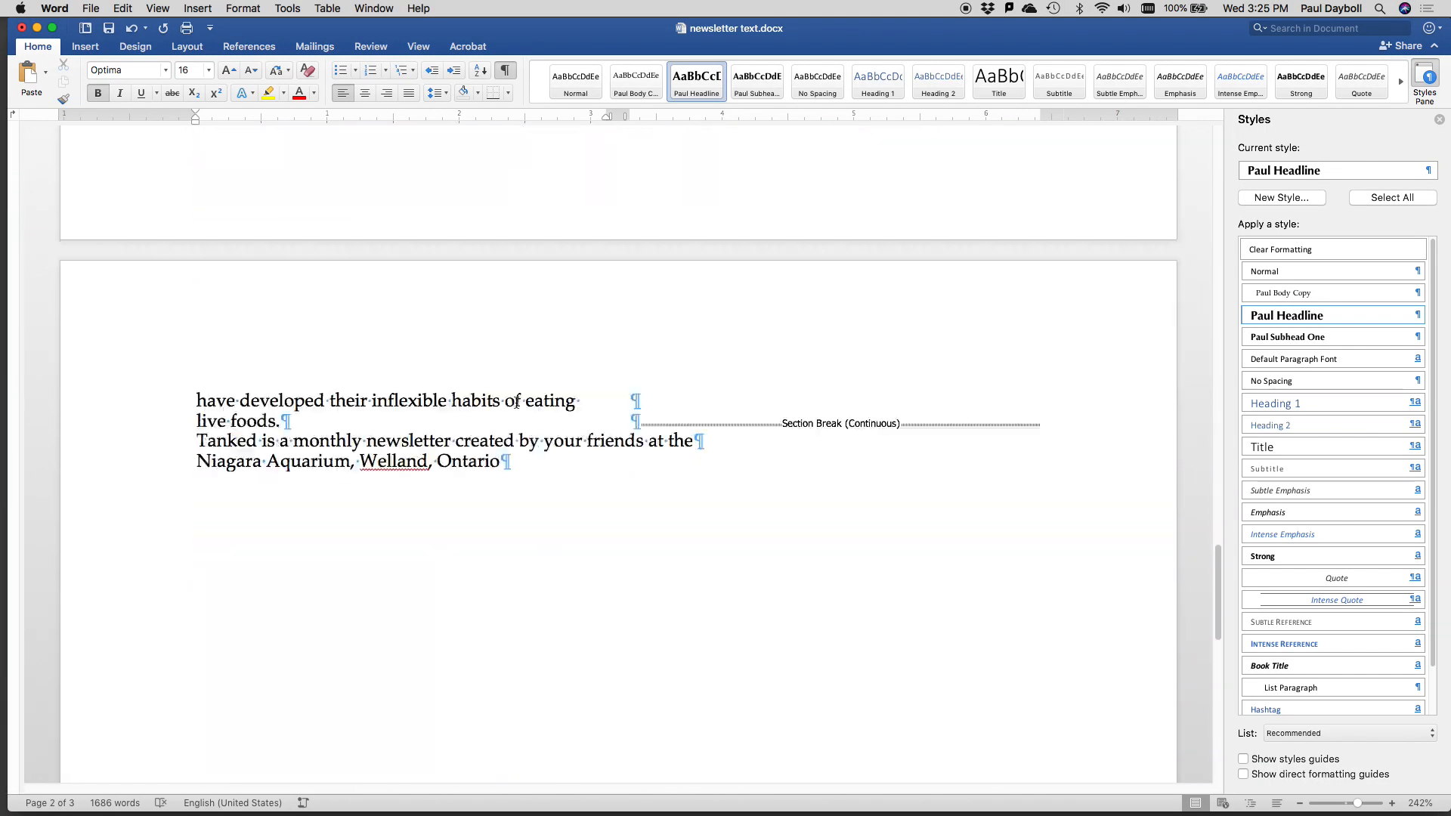
scroll(516, 402, up, 15)
scroll(516, 402, up, 20)
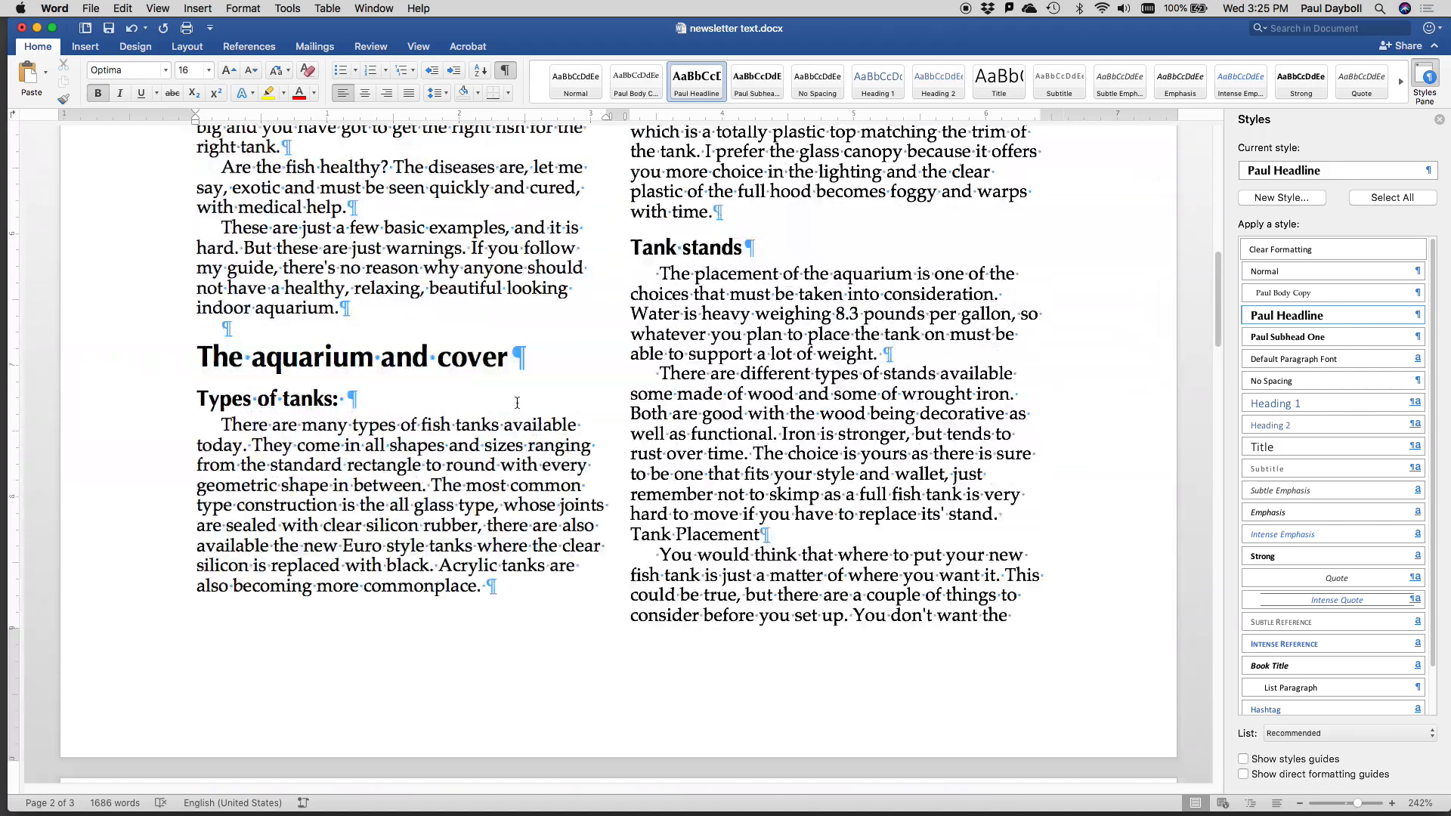
scroll(517, 402, down, 1)
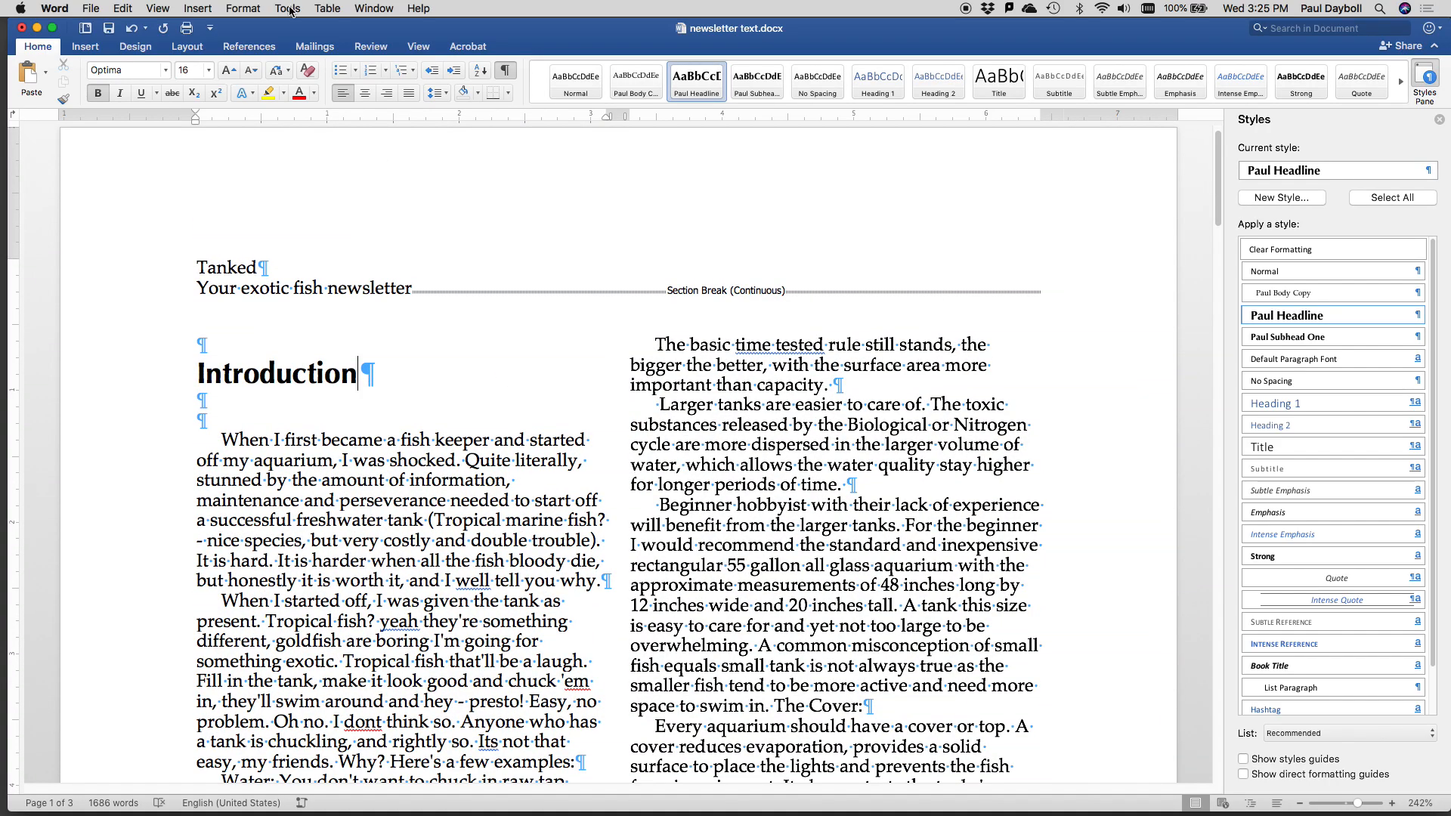
Try setting the top, bottom, left and right margins of only the article section to 0.5", ignoring the printable-area limit.
click(250, 10)
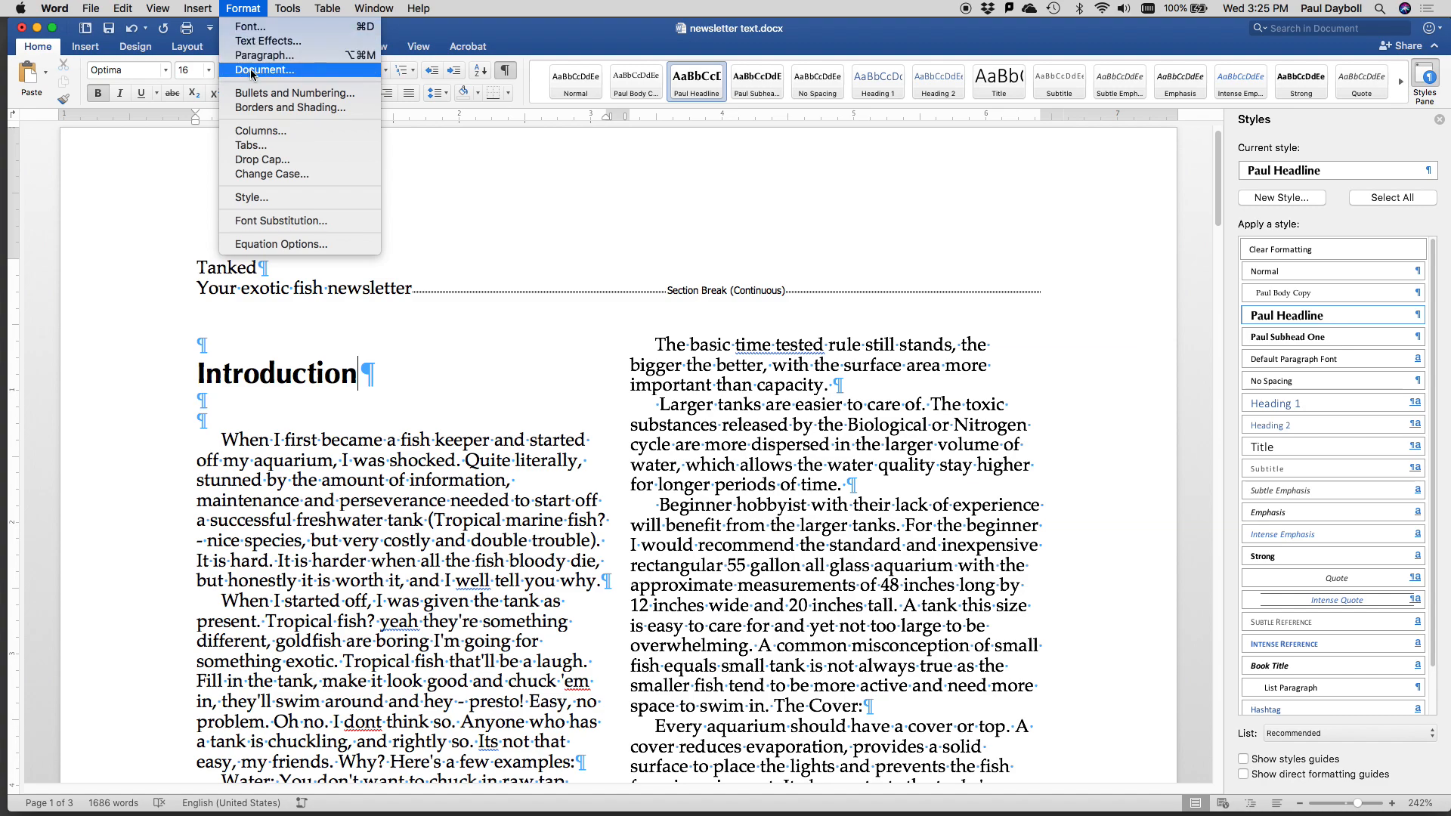
click(240, 5)
click(240, 6)
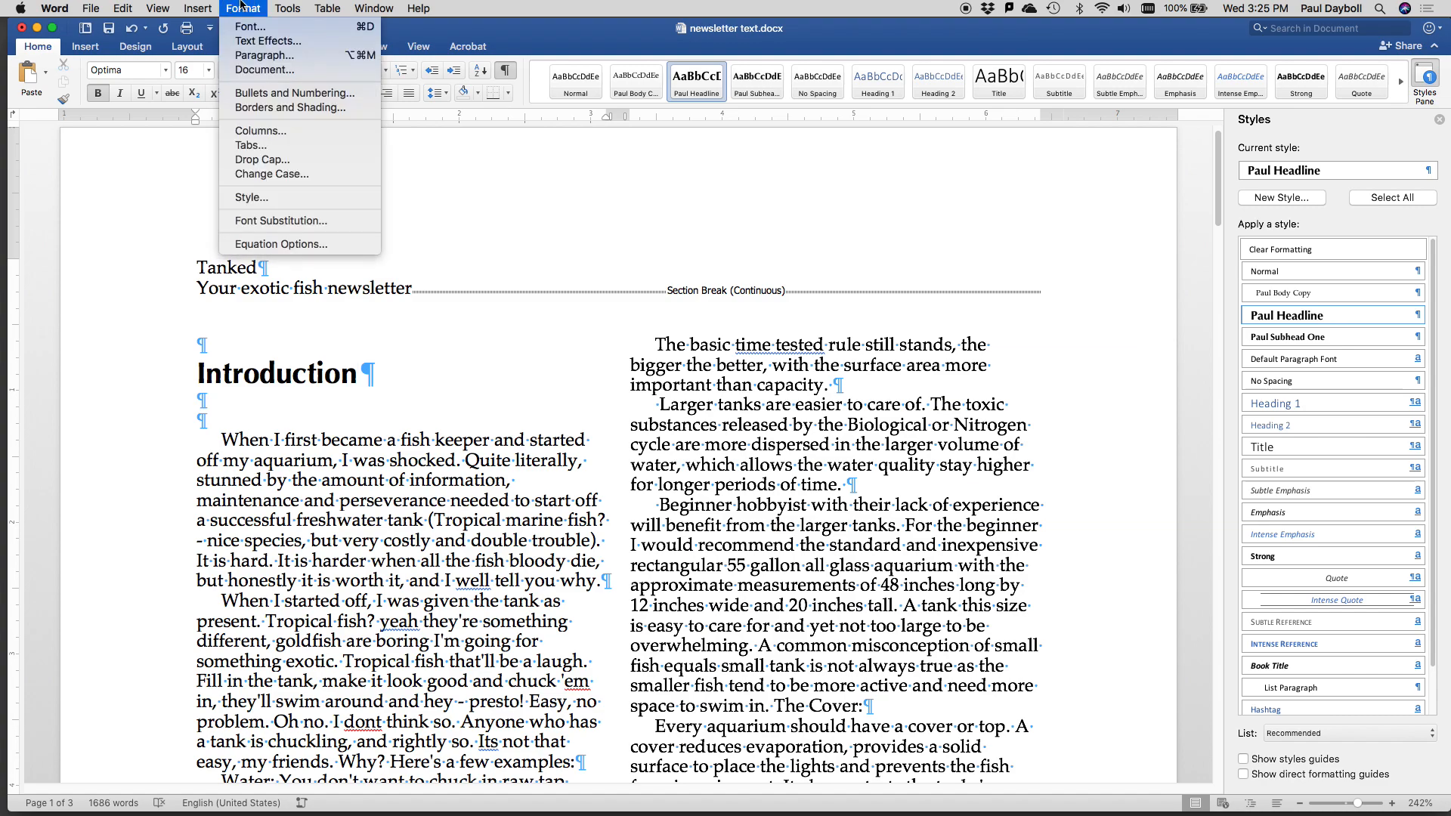
click(261, 70)
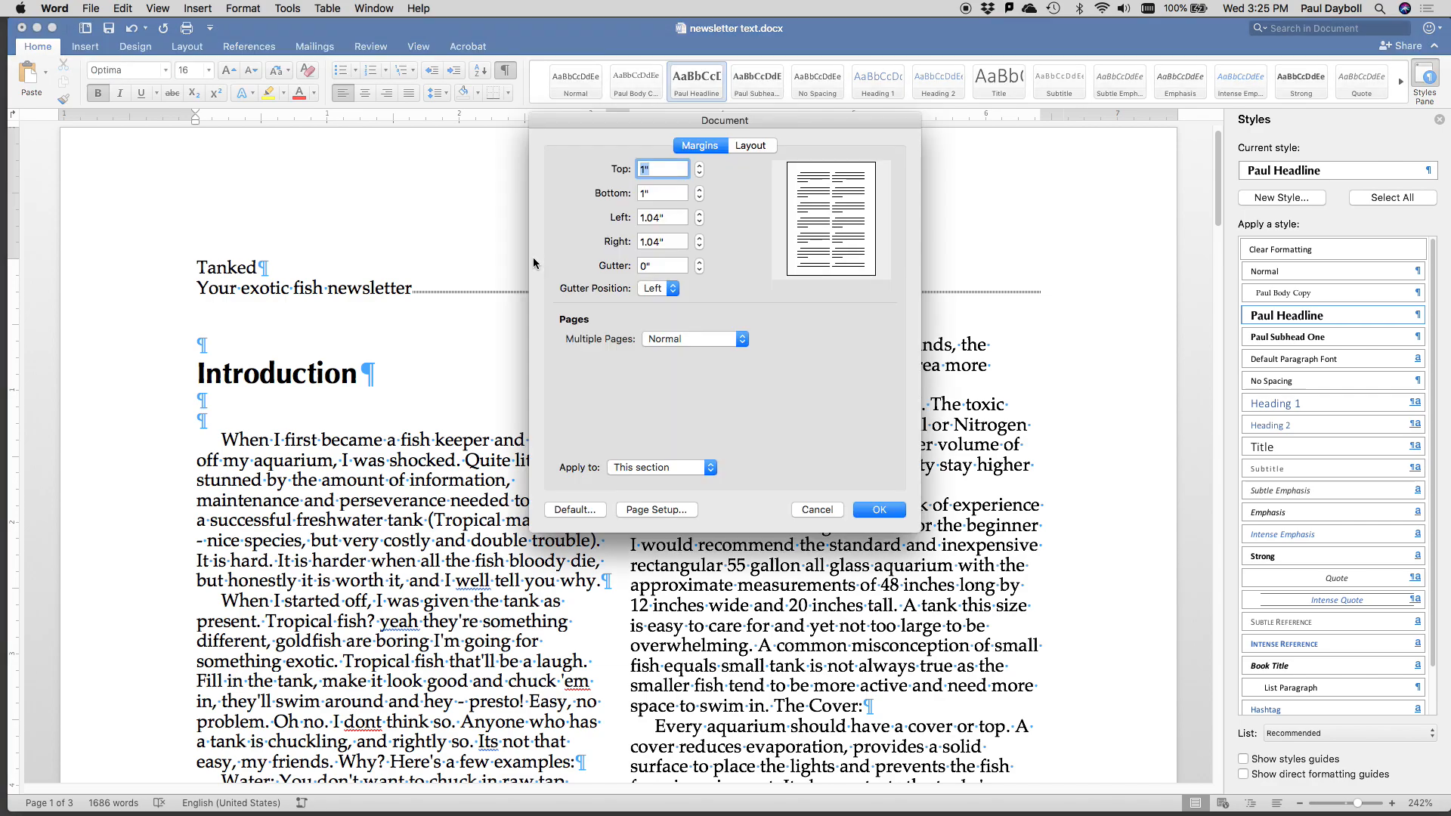
text(.5)
key(Tab)
text(.58)
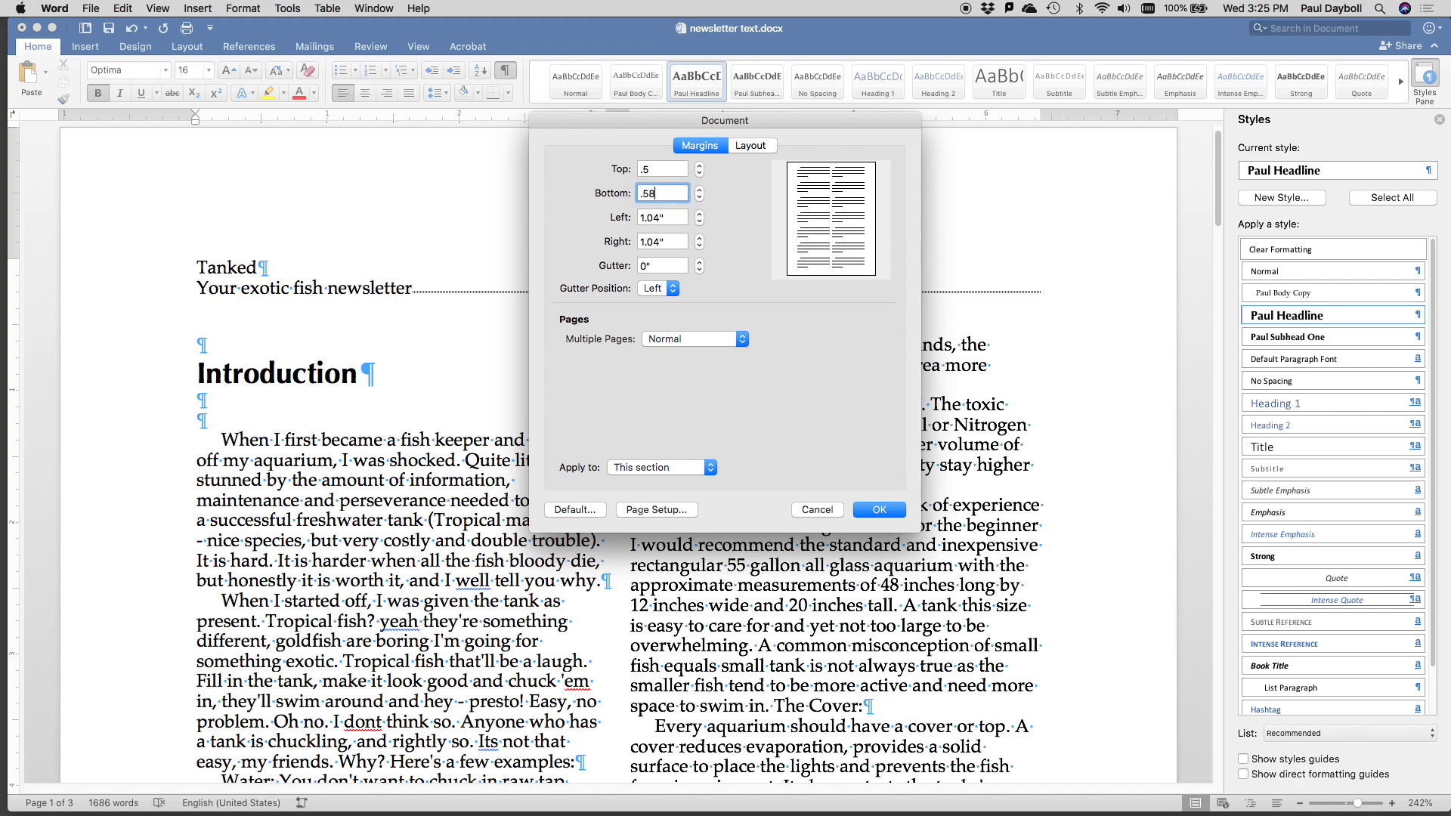
key(Tab)
text(.5)
key(Tab)
text(.5)
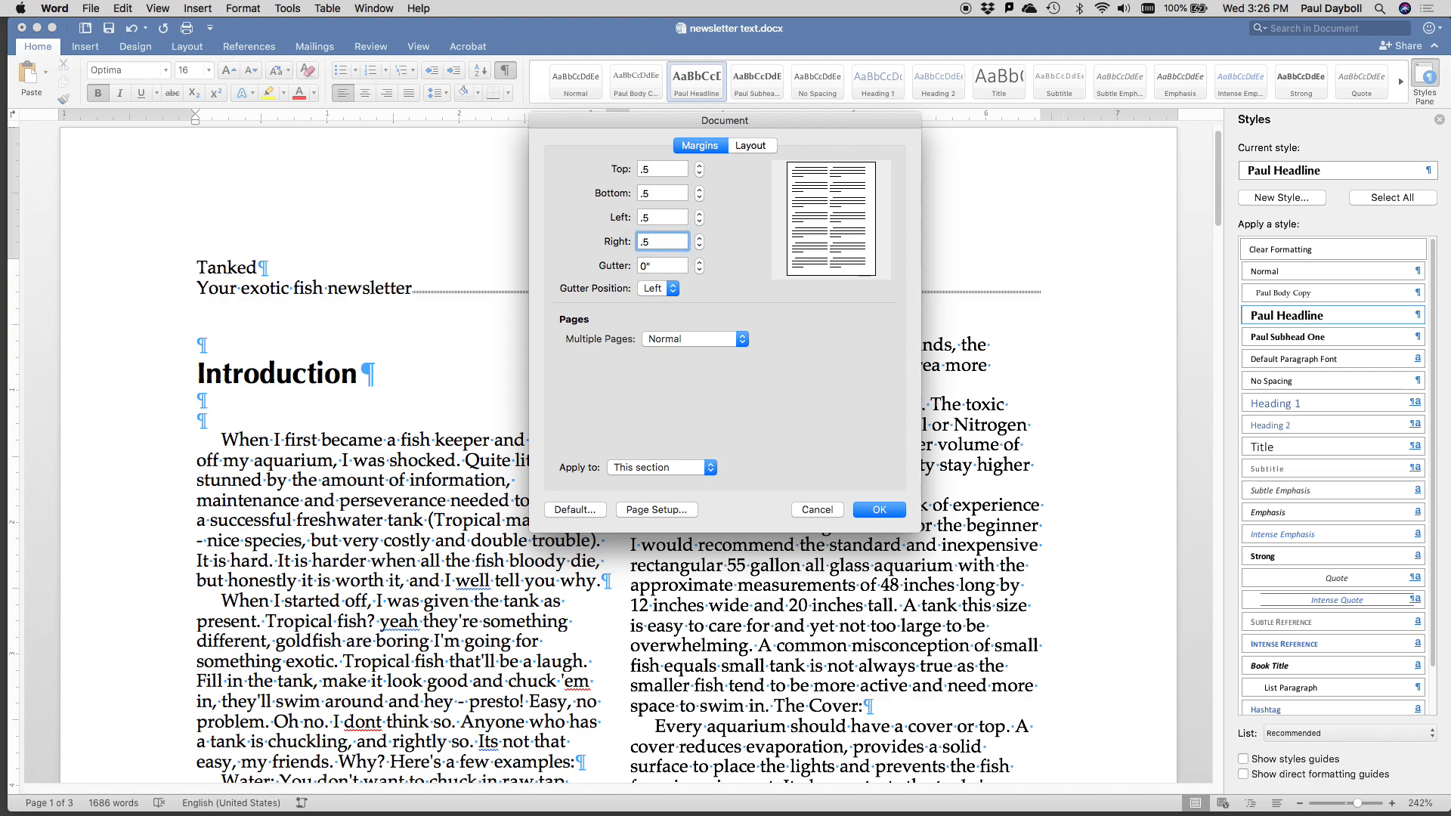
key(Return)
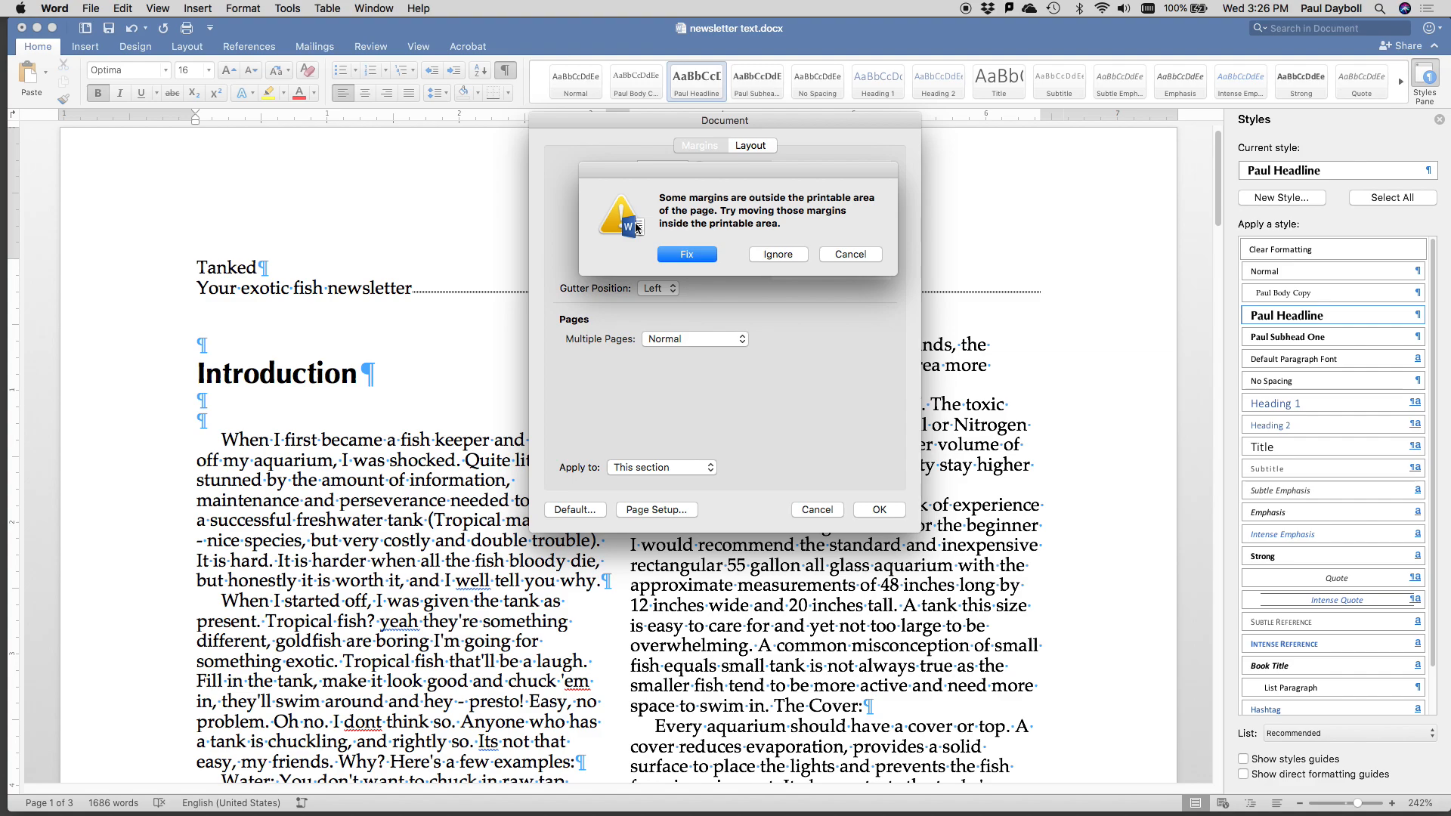
click(784, 255)
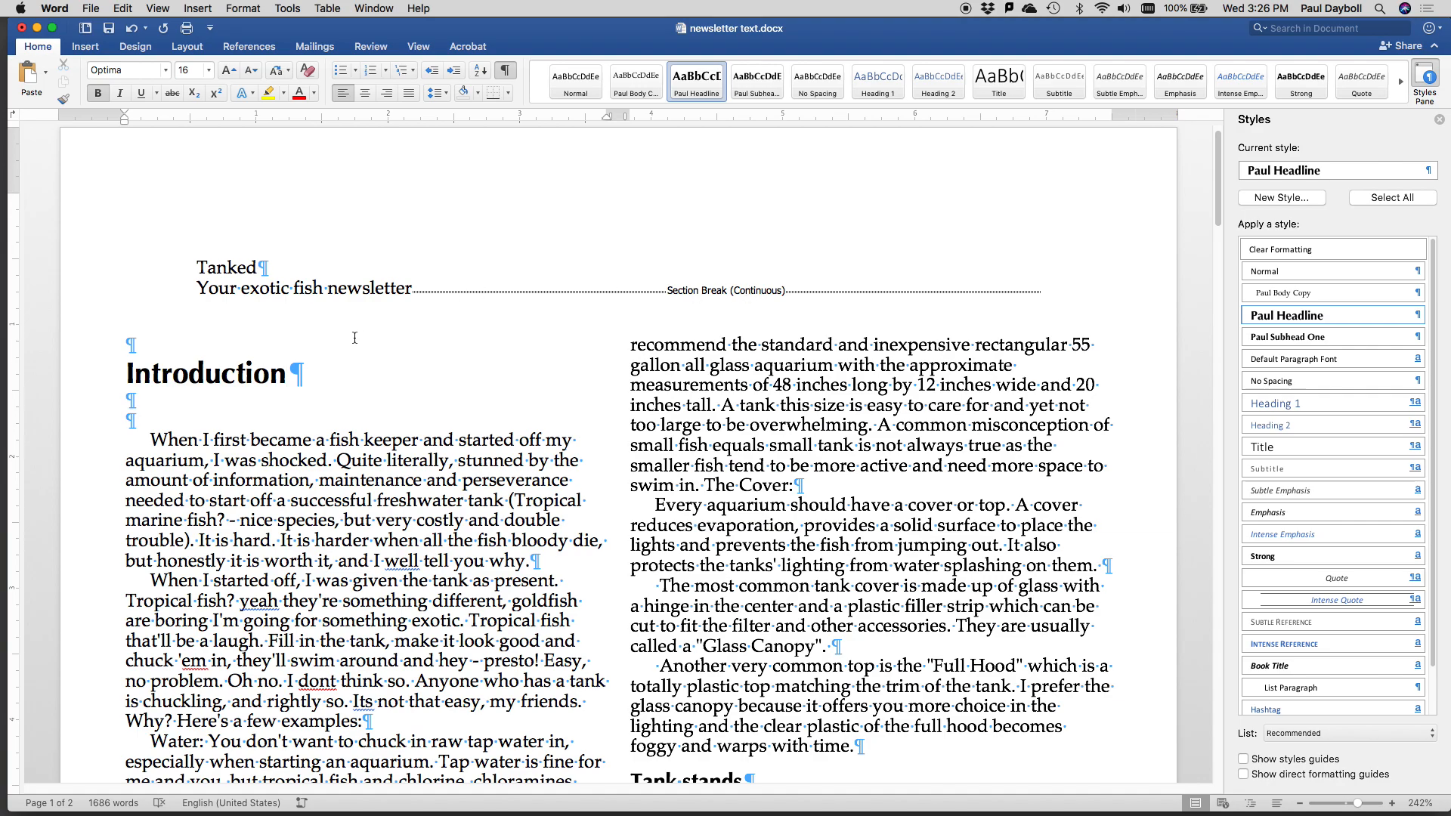
click(394, 289)
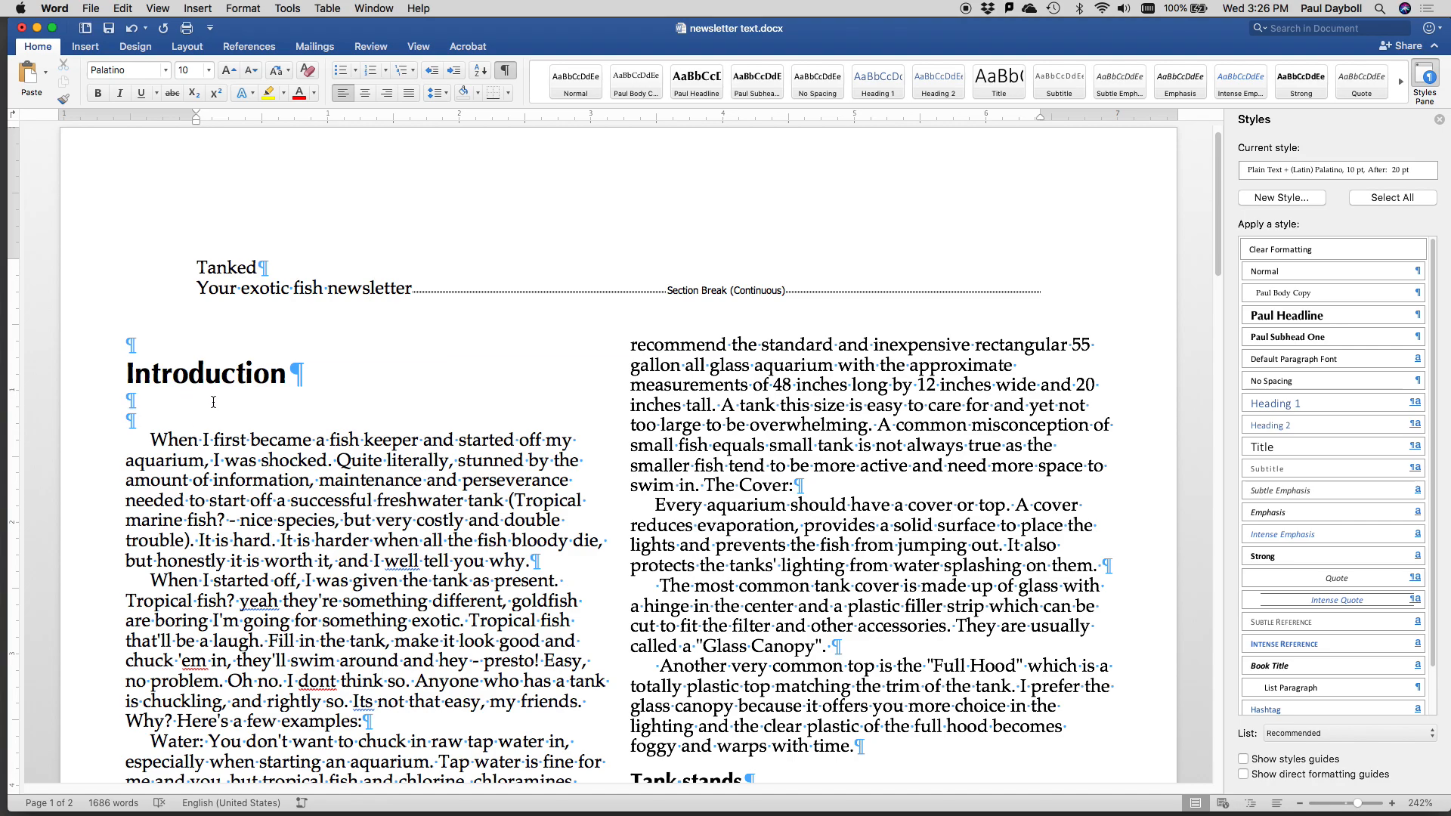
click(286, 374)
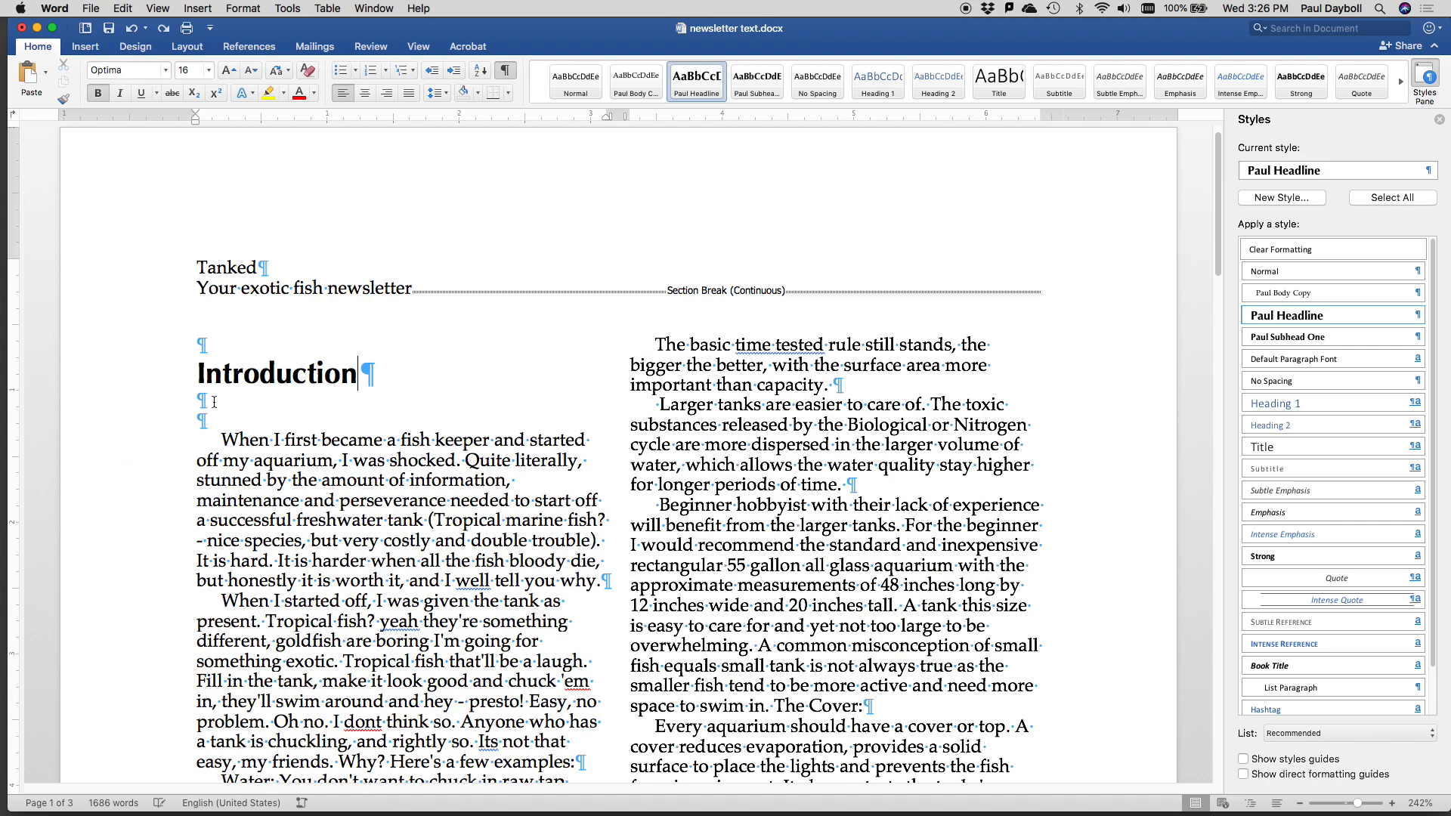
Set the top, bottom, left and right margins to 0.5" for the whole document, ignoring the printable-area limit.
click(243, 9)
click(271, 70)
click(639, 467)
click(648, 495)
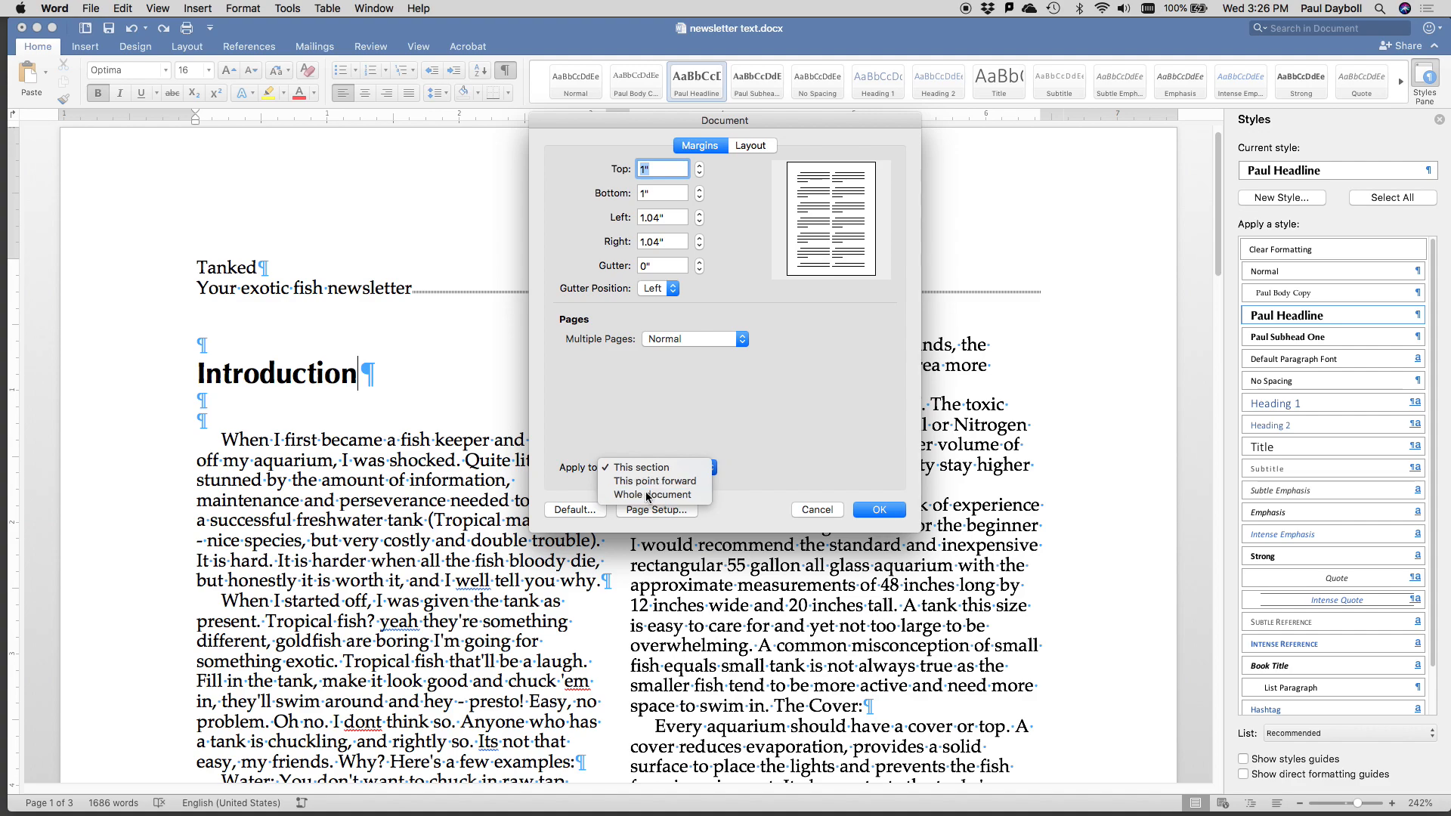
text(.5)
key(Tab)
text(.5)
key(Tab)
text(.5)
key(Tab)
text(.5)
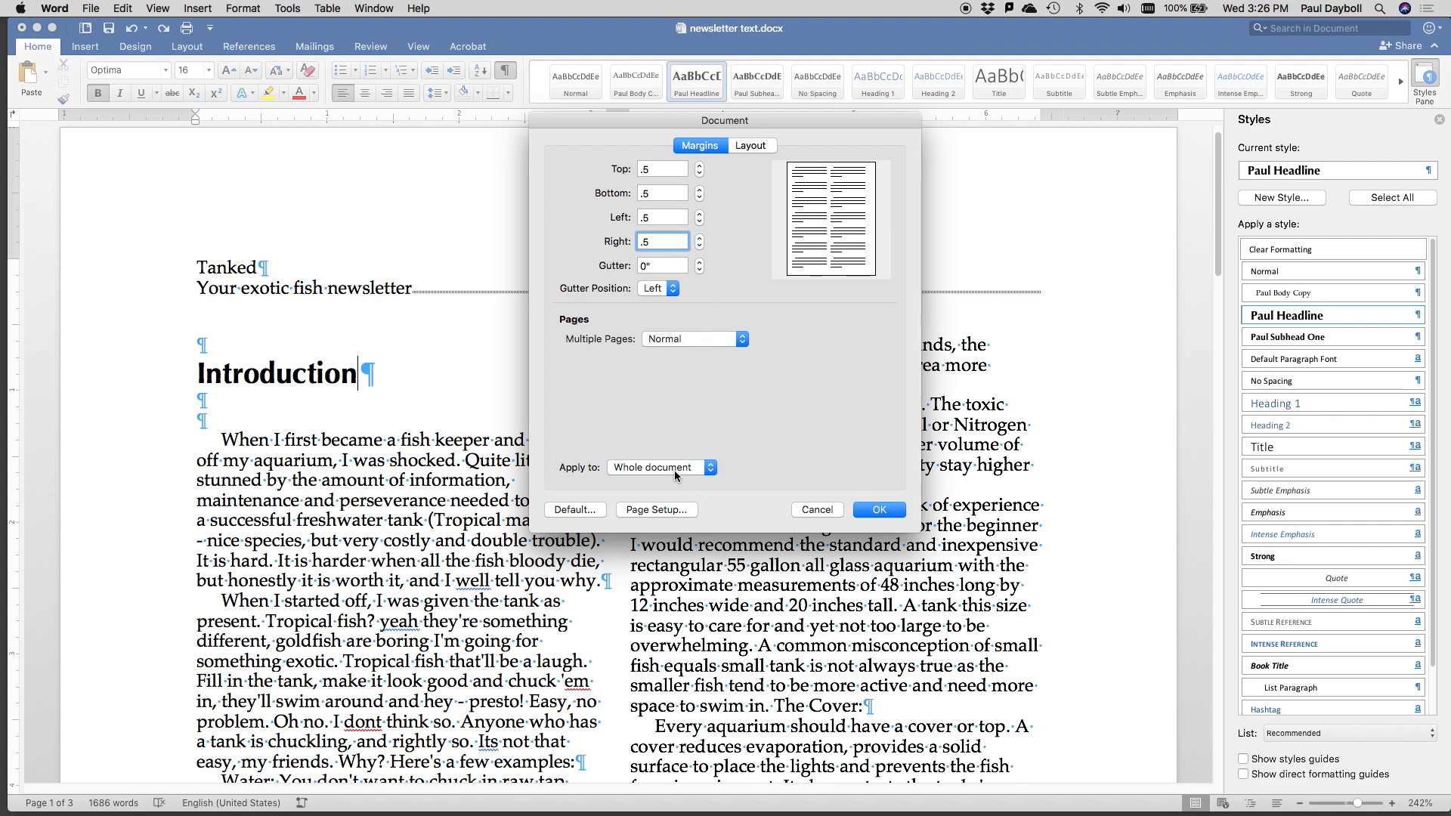
click(881, 511)
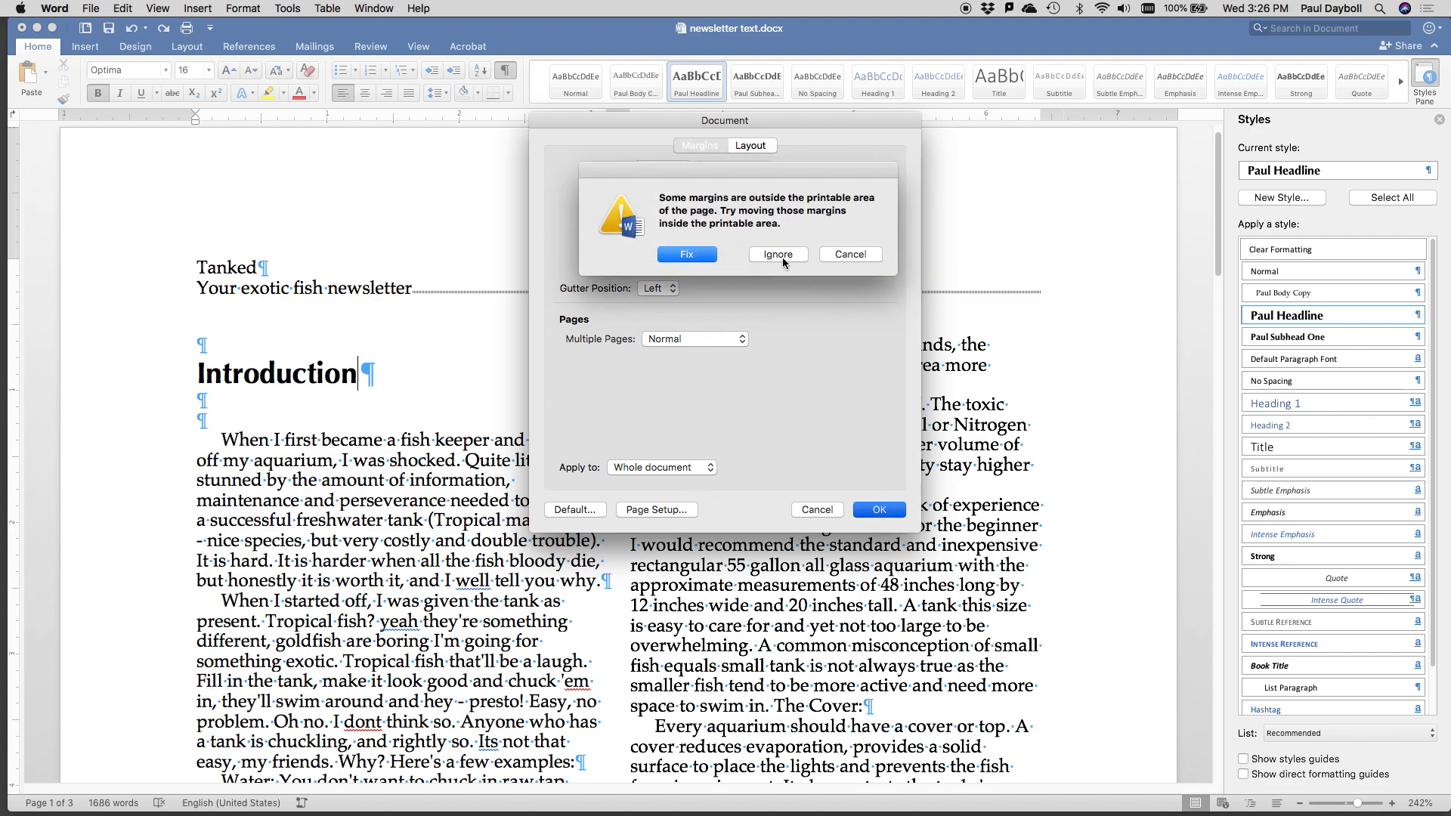
click(782, 259)
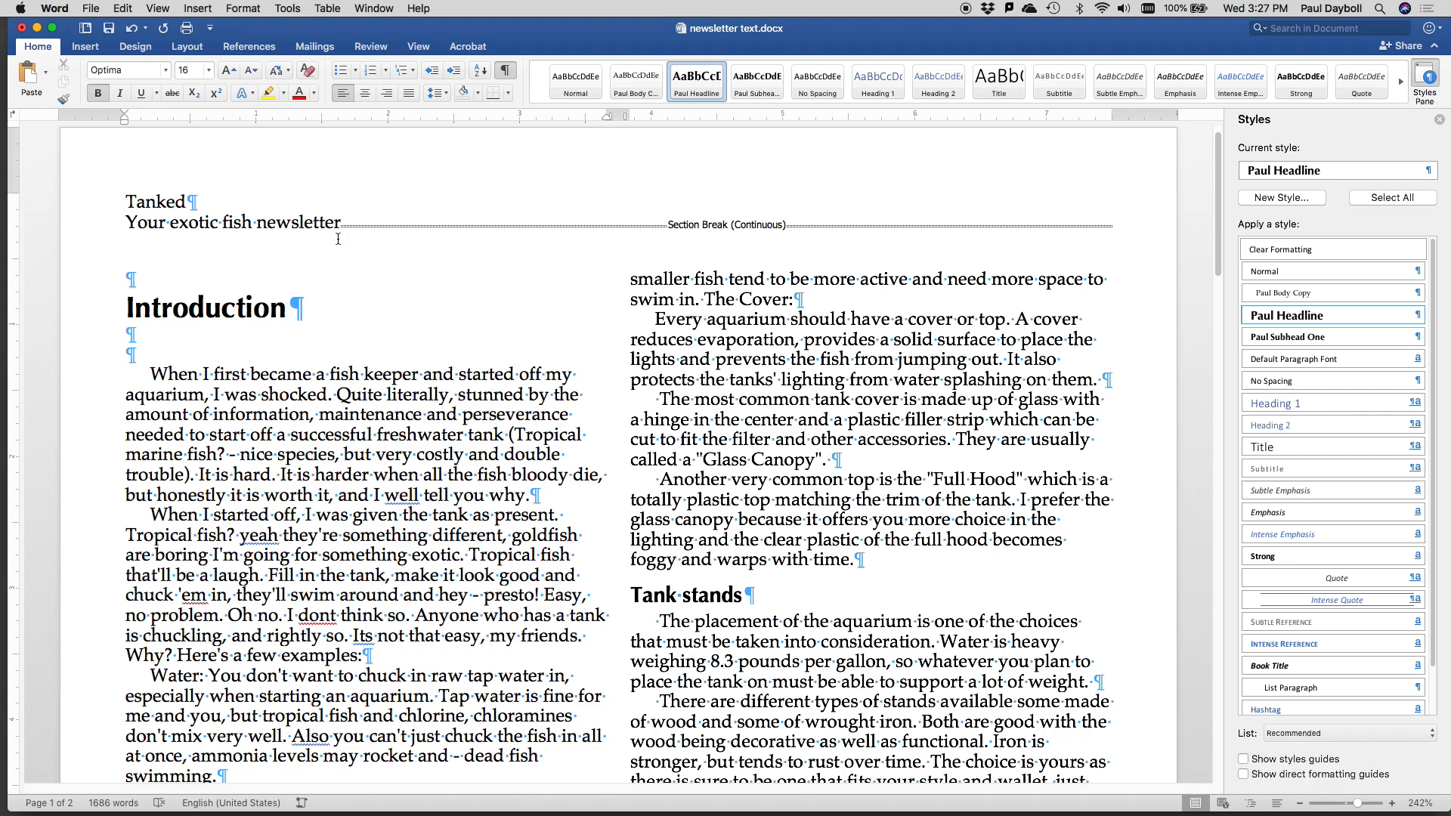
Format the title "Tanked" on page 1 in Curlz MT at 80 pt.
triple_click(144, 198)
click(129, 73)
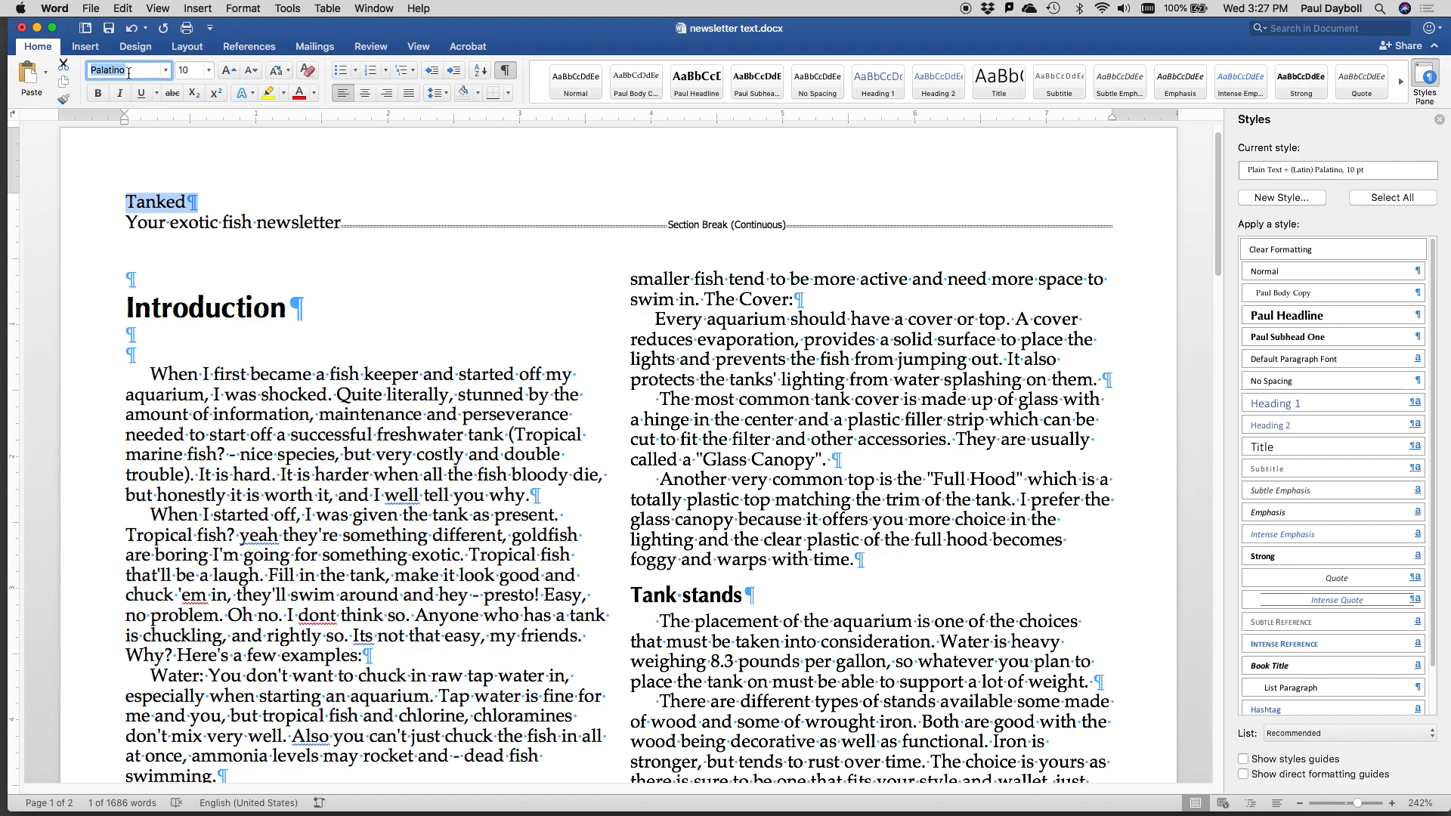
text(Curlz MT)
key(Tab)
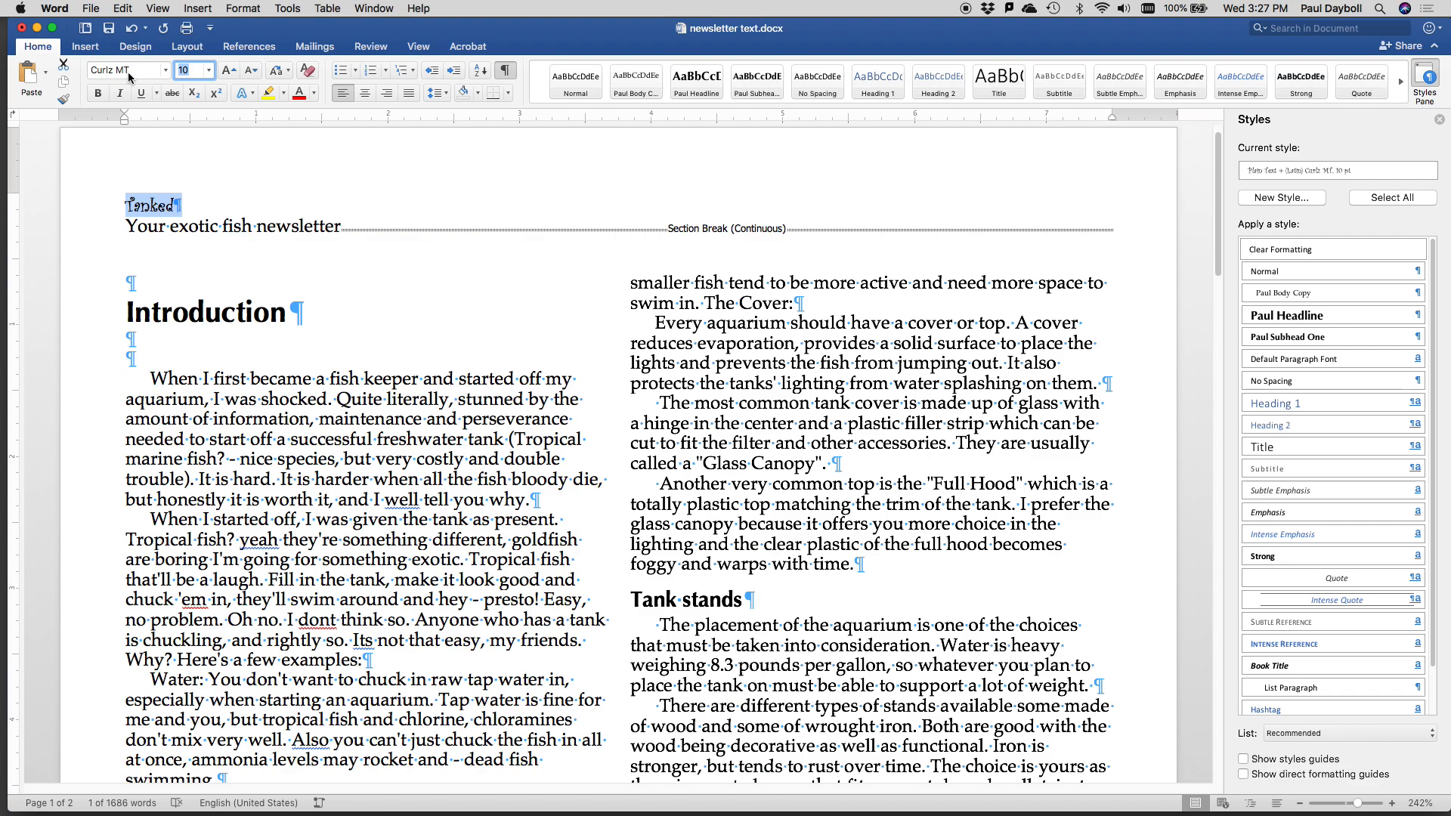
text(80)
key(Return)
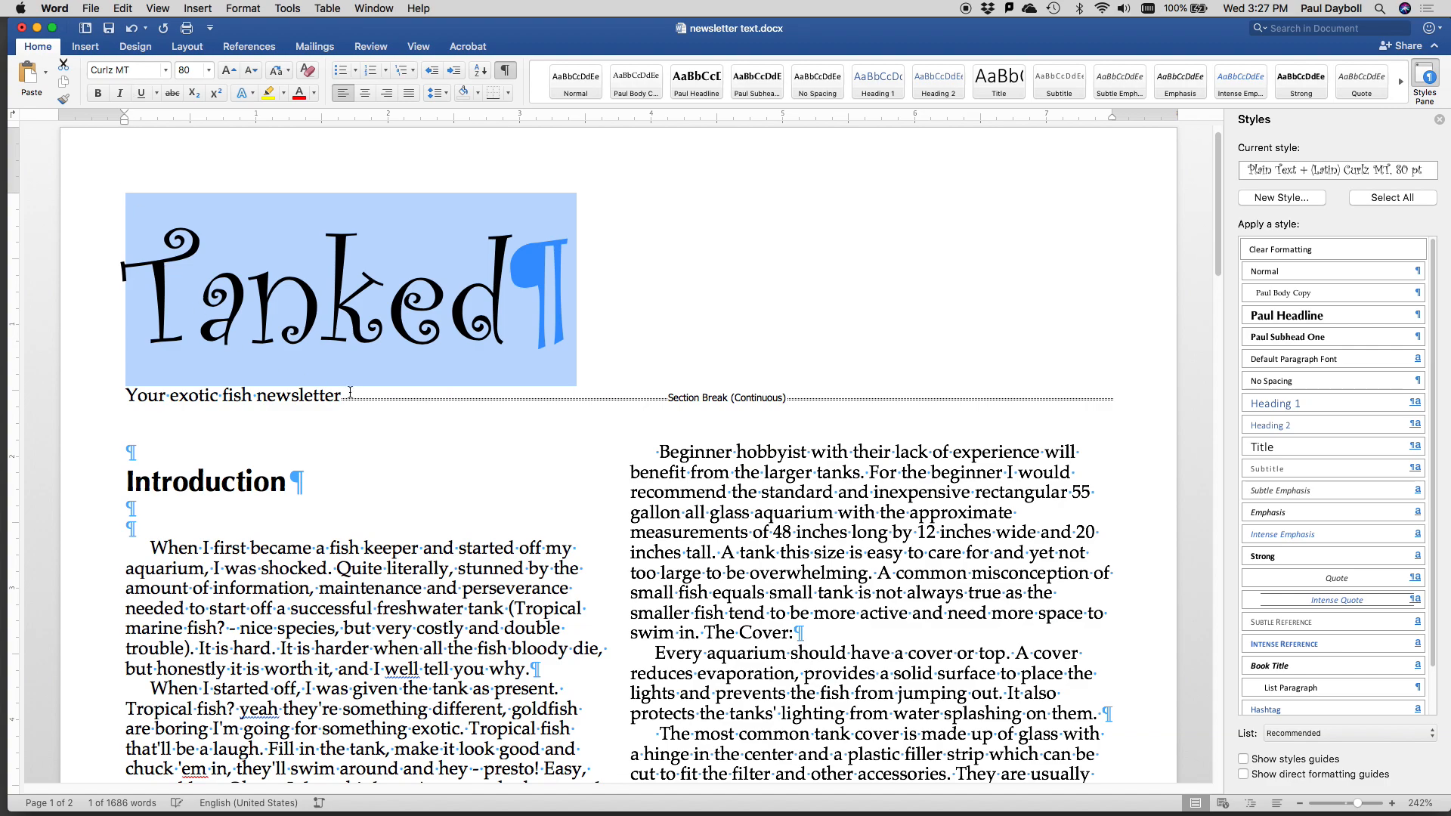
Format the "Your exotic fish newsletter" line in bold Optima at 22 pt and center it.
drag(346, 394, 140, 397)
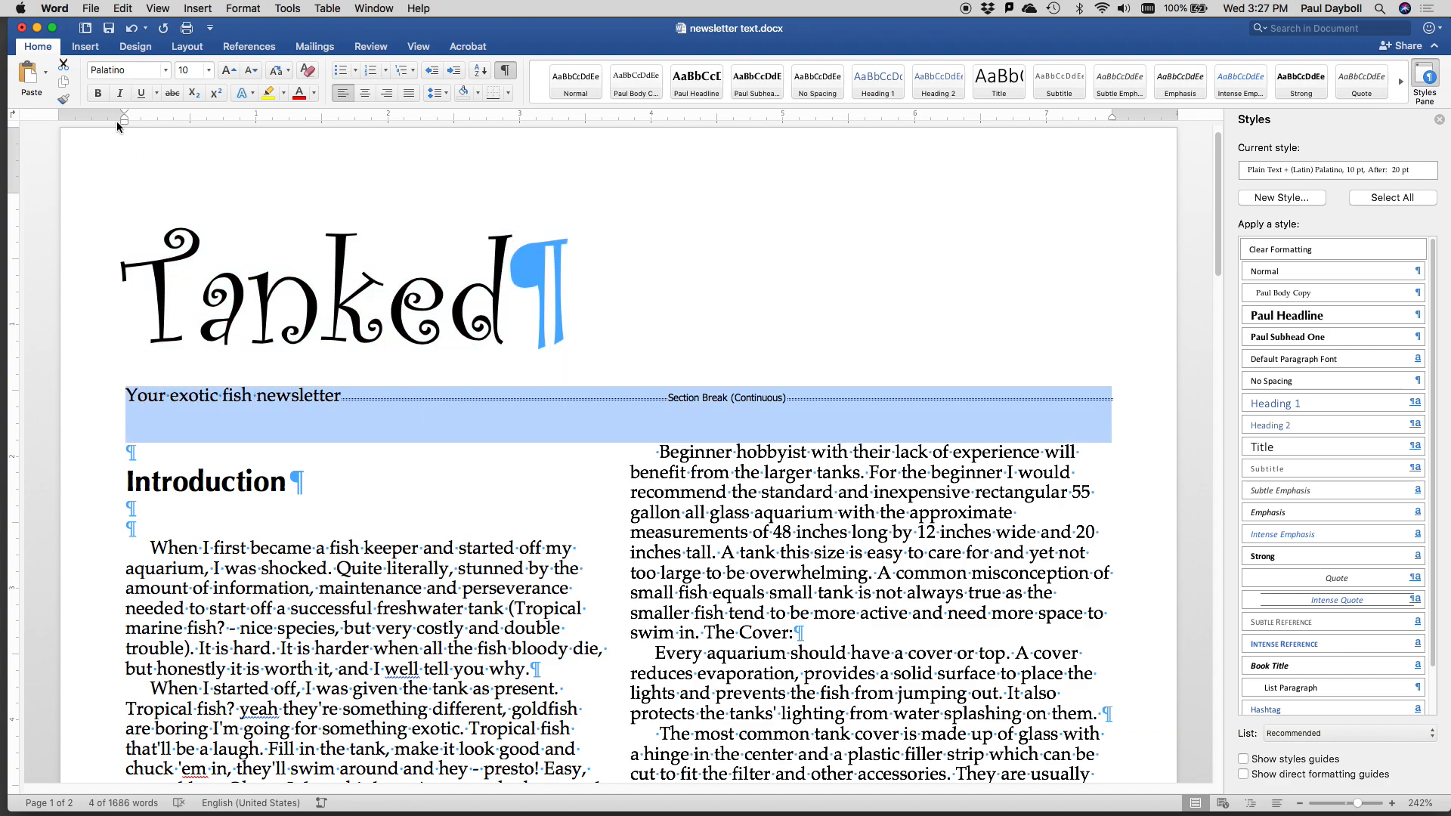
click(134, 72)
text(Optima)
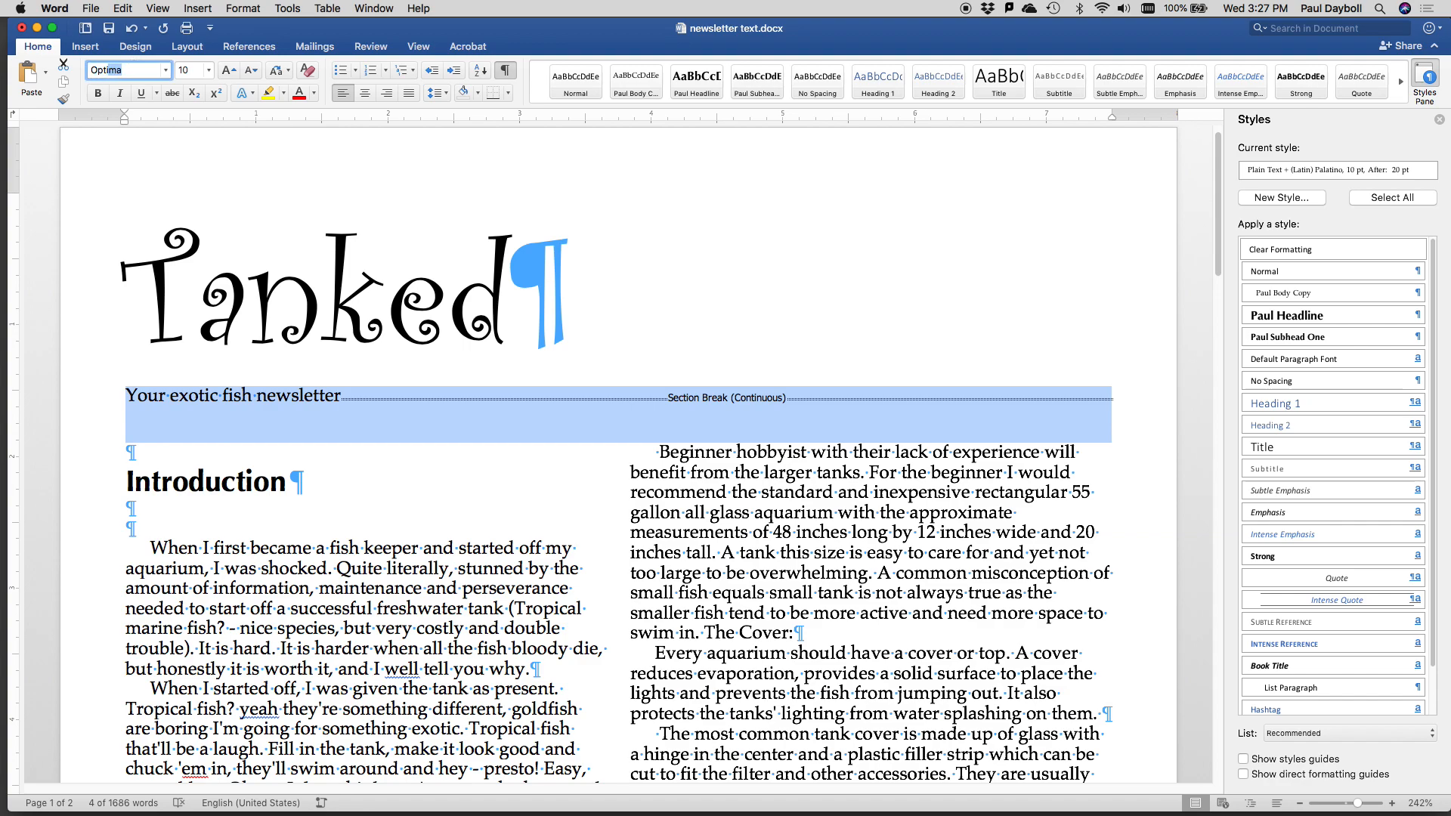
key(Return)
click(186, 69)
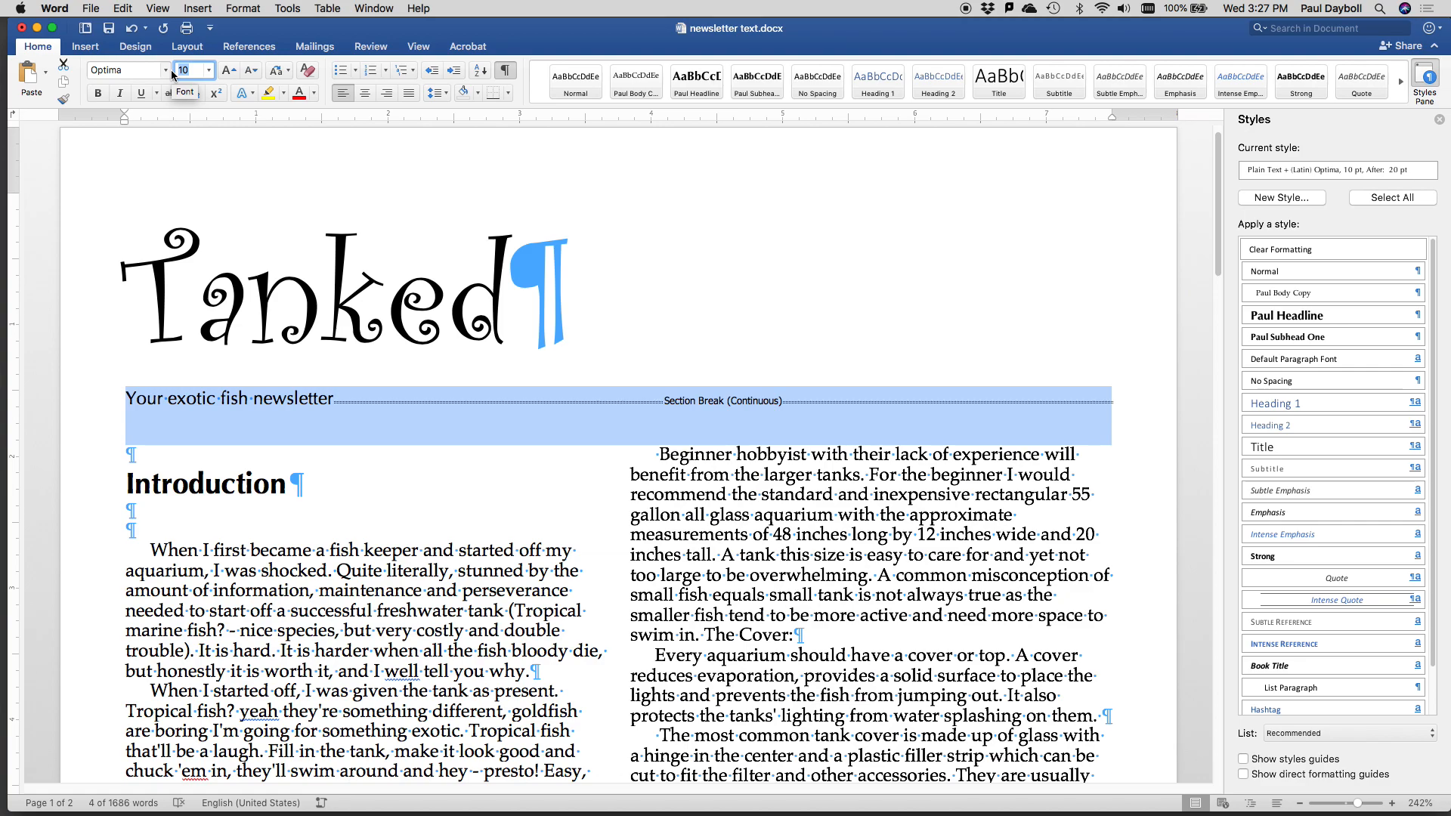
text(22)
key(Return)
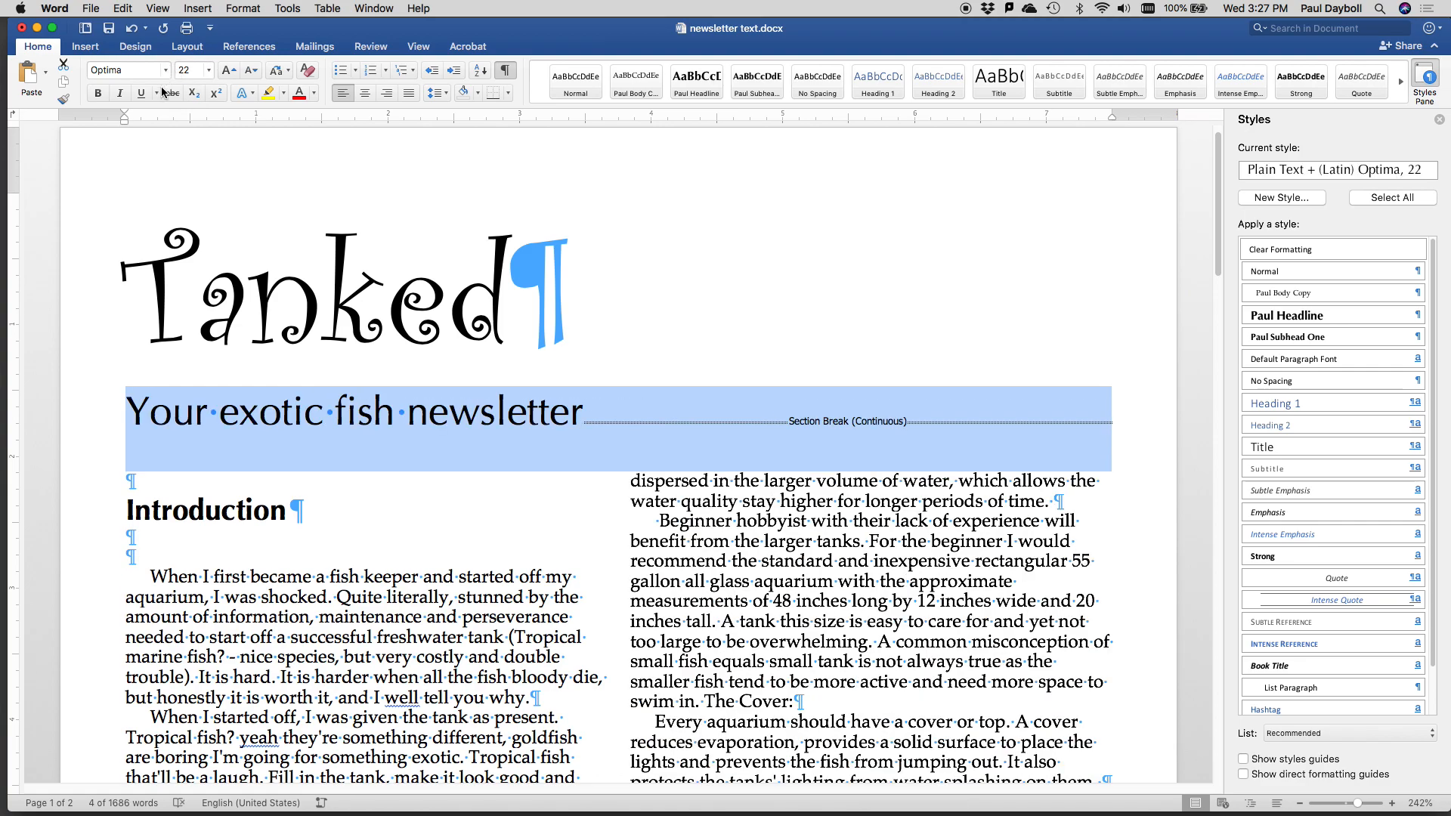
click(98, 93)
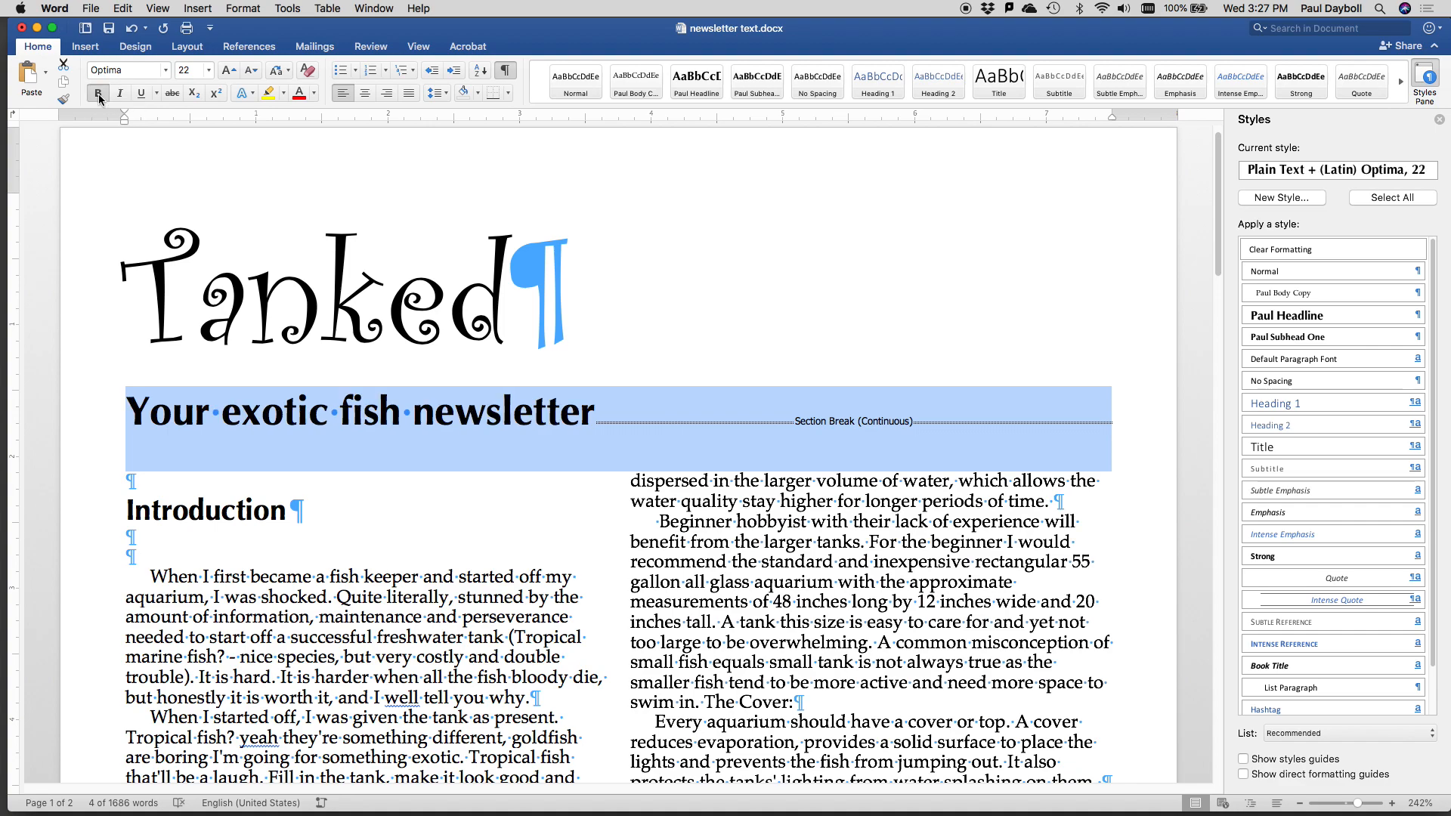
click(364, 93)
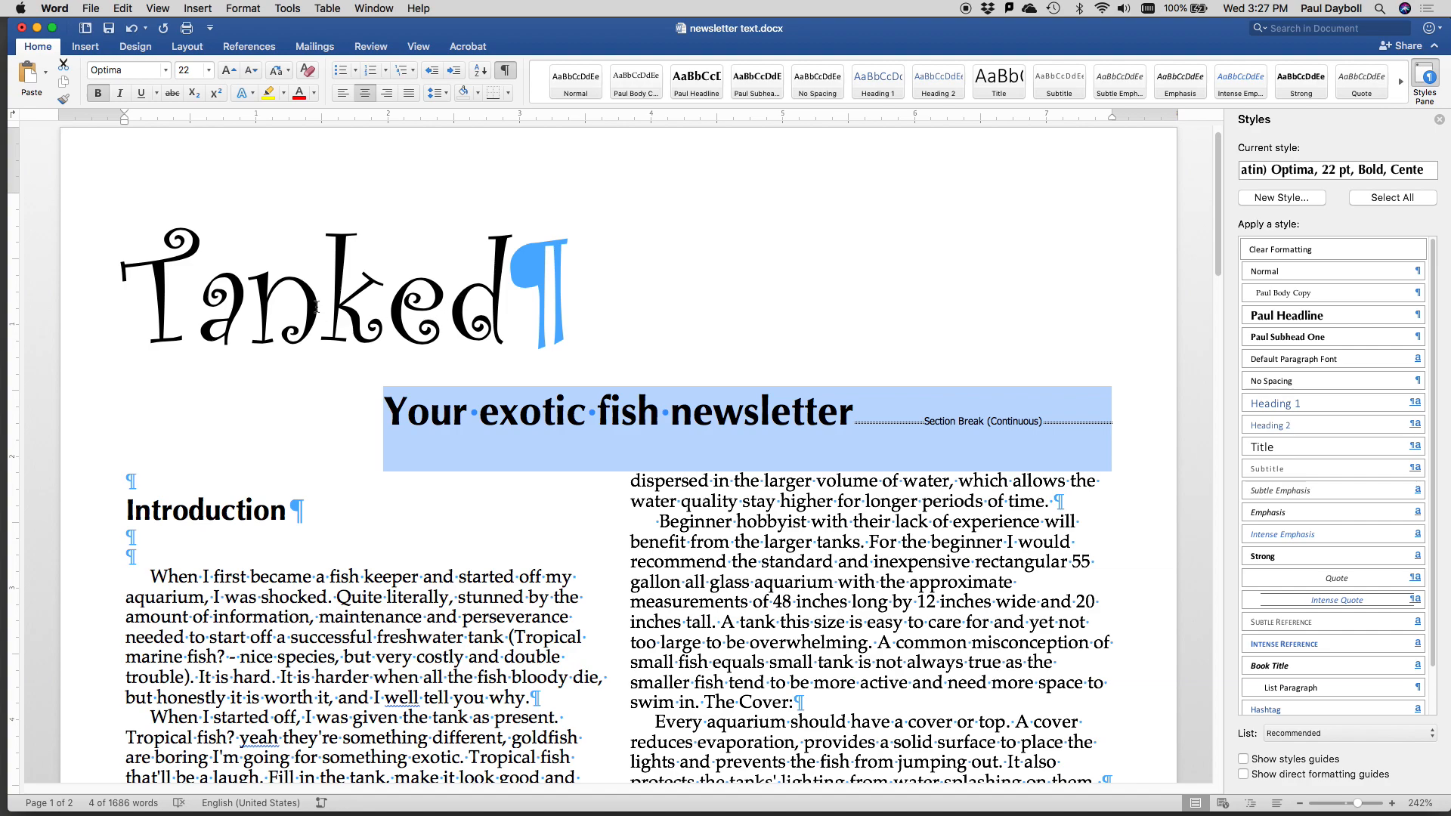
Insert the picture Fish Slides.tif from the Tanked newsletter files folder before the "Tanked" title, previewing it first.
click(152, 299)
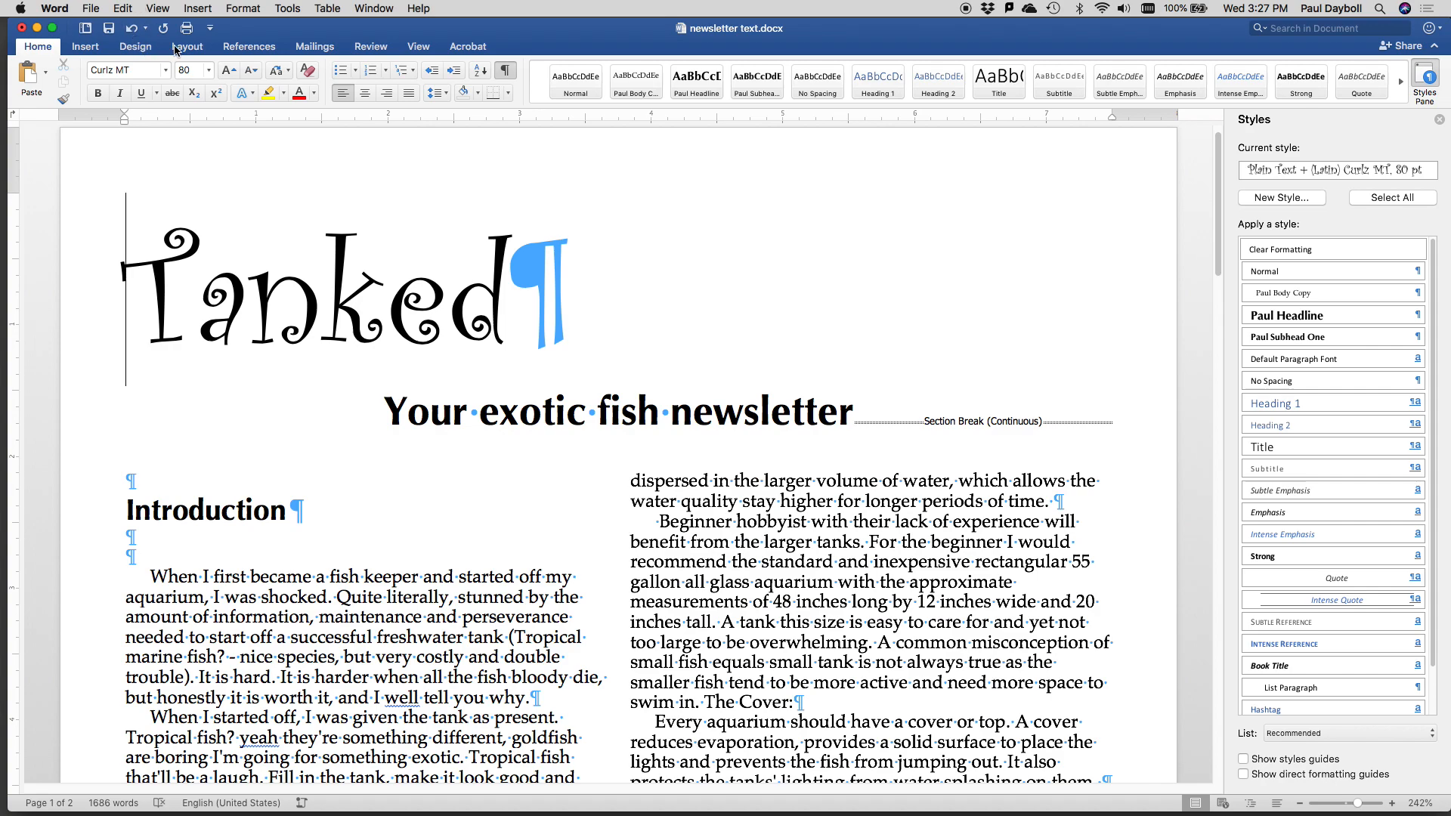
click(85, 47)
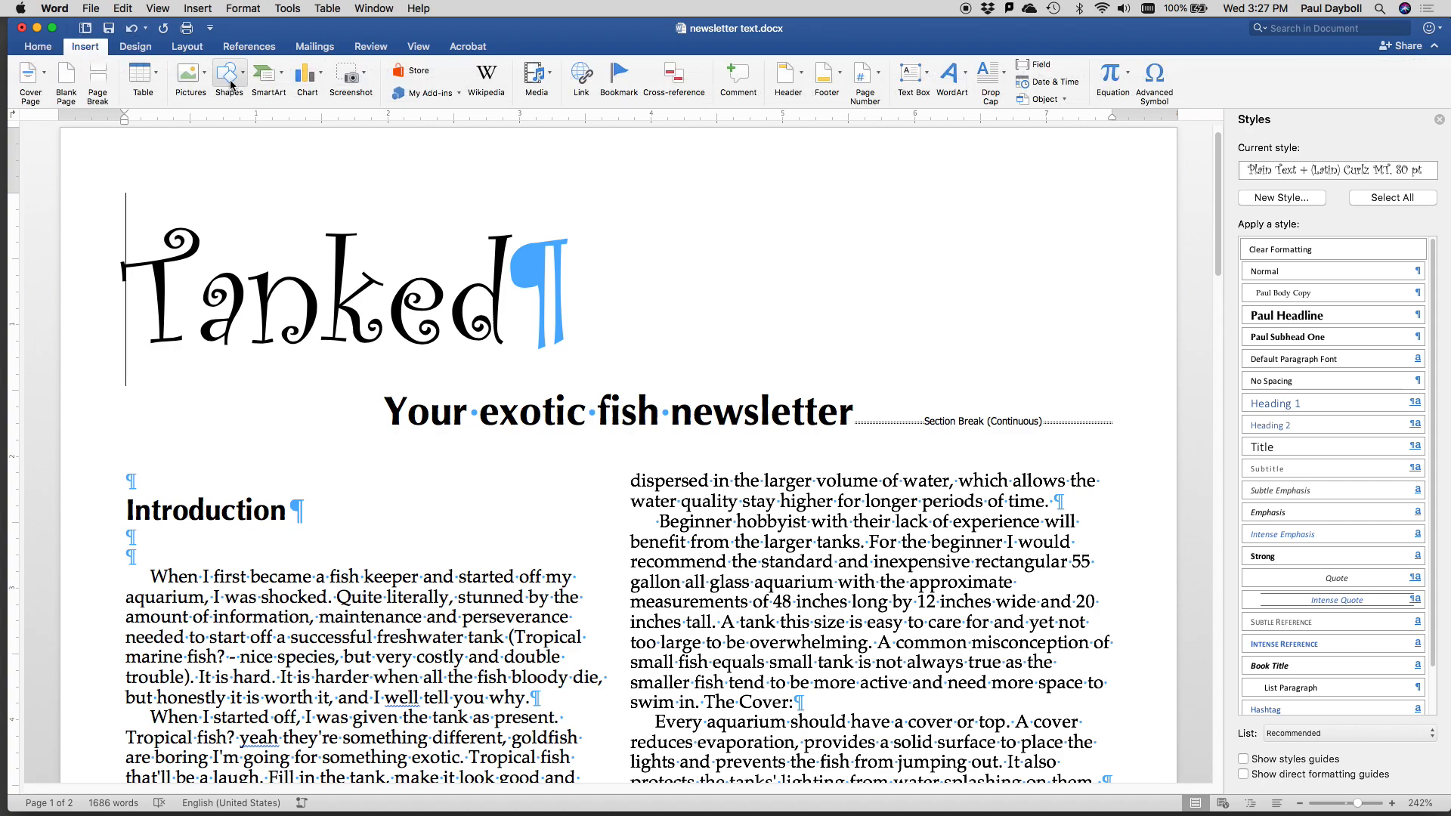
click(190, 76)
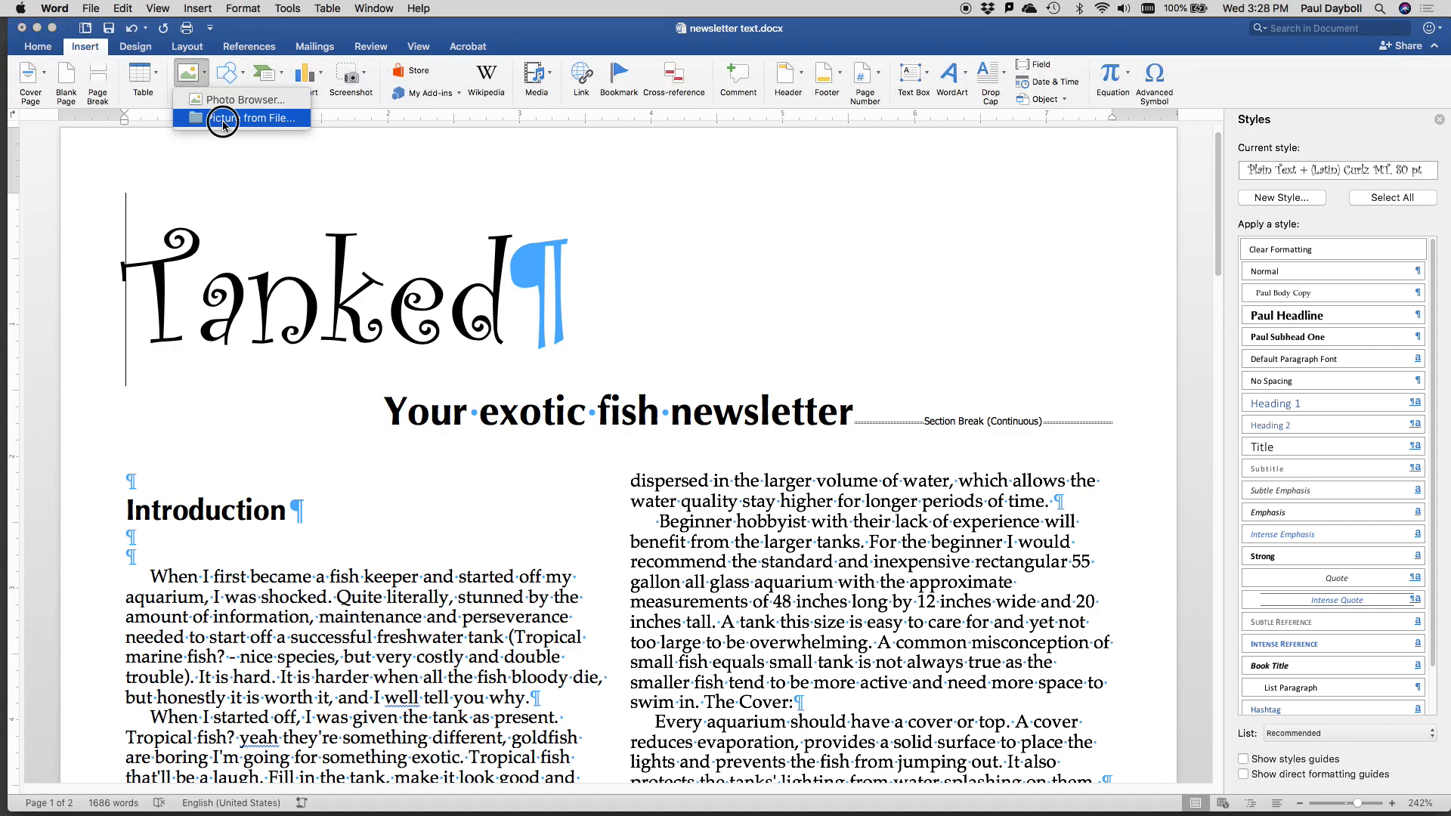
click(222, 123)
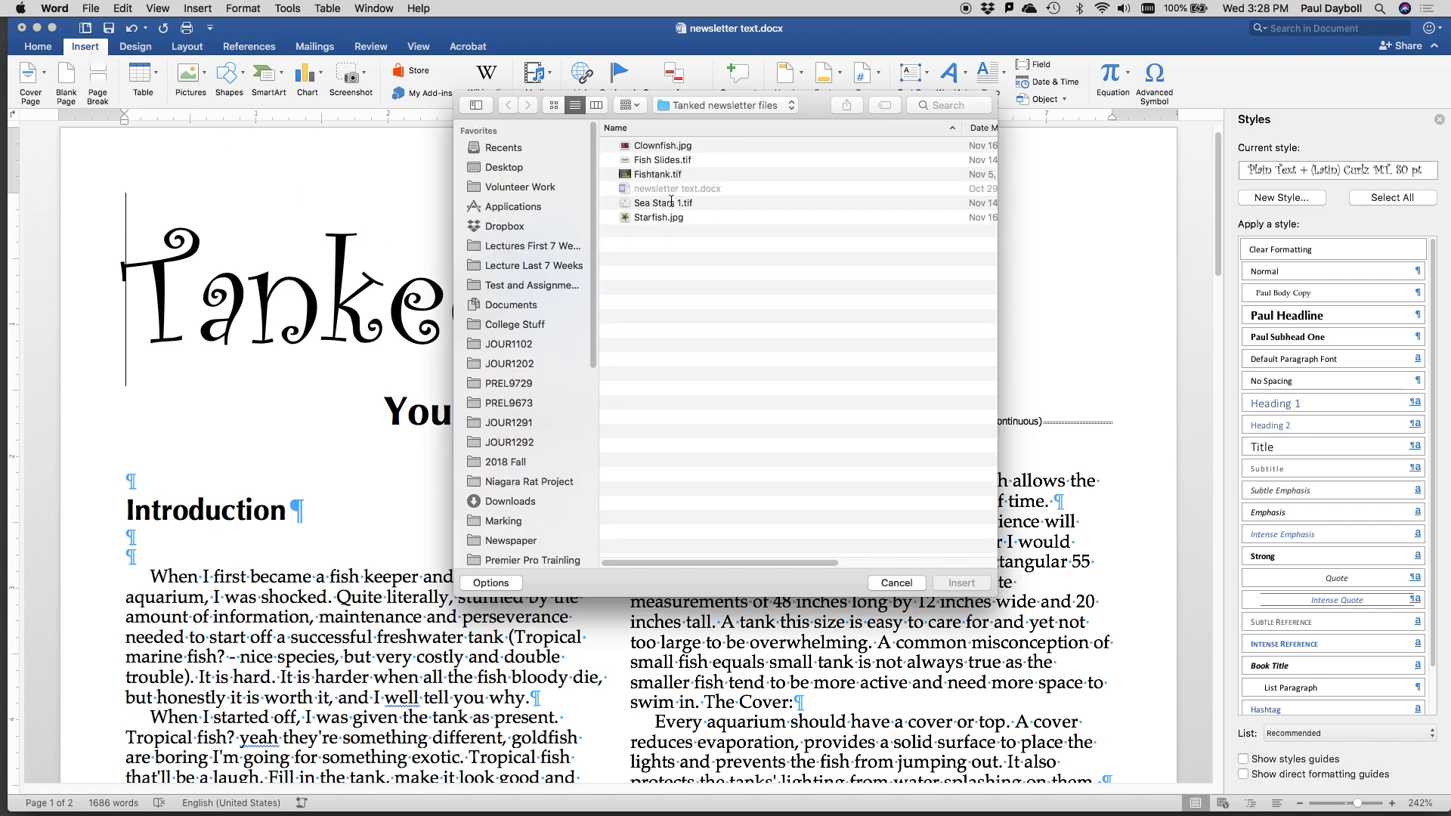
click(667, 161)
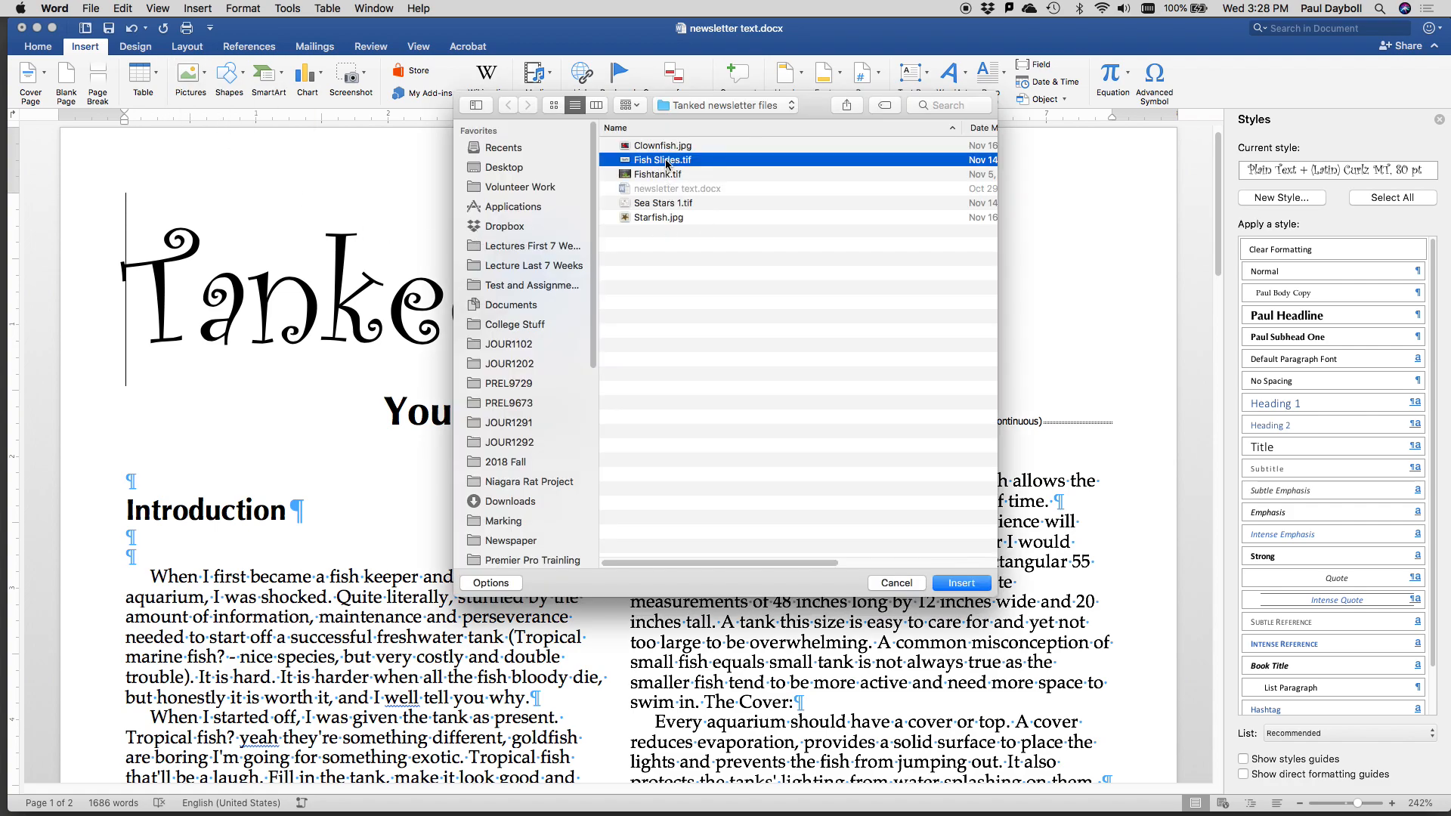
key(space)
key(space)
click(980, 589)
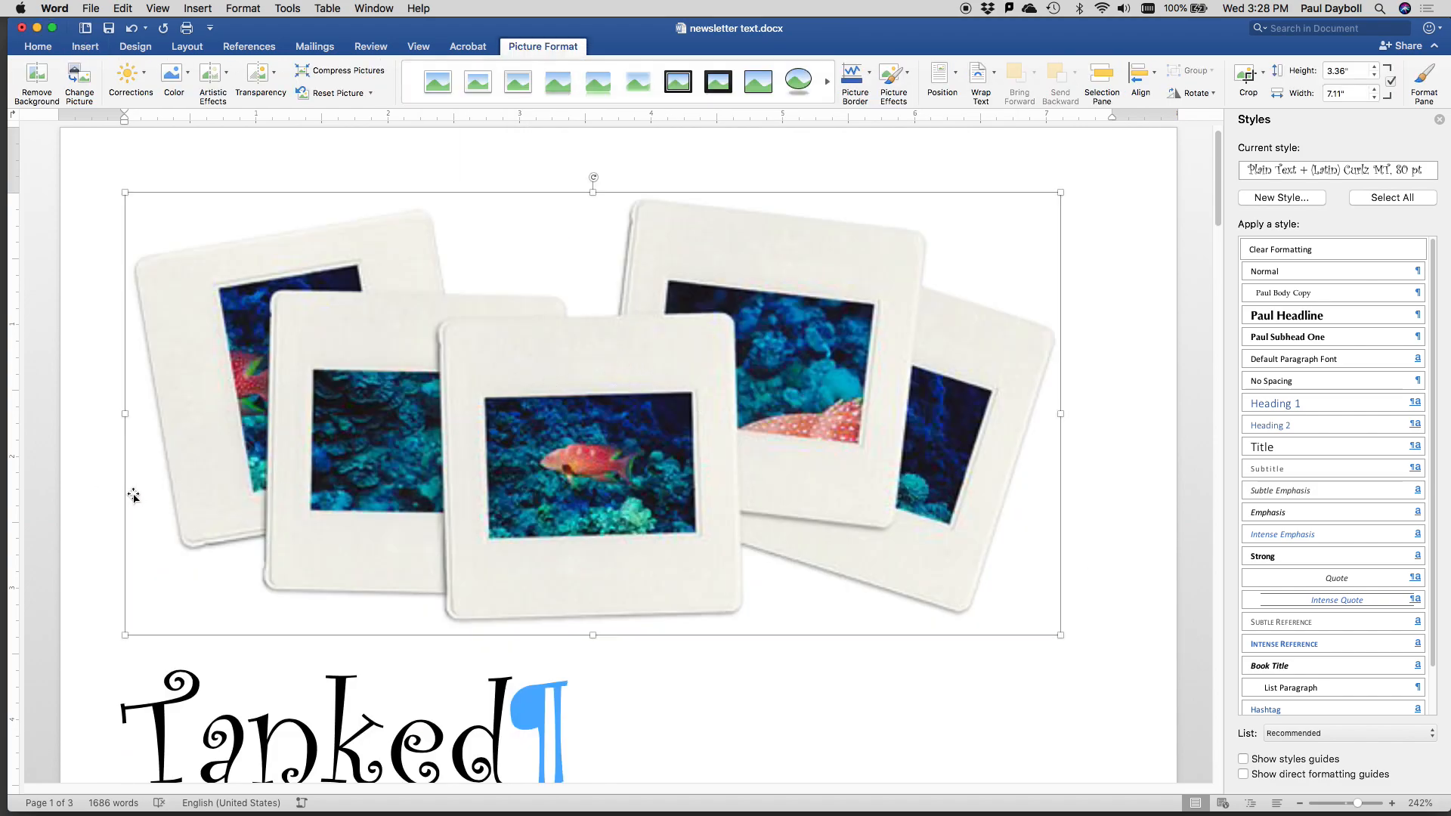
Try entering filler text in front of the fish slides picture and delete it again.
click(119, 629)
click(120, 615)
click(120, 615)
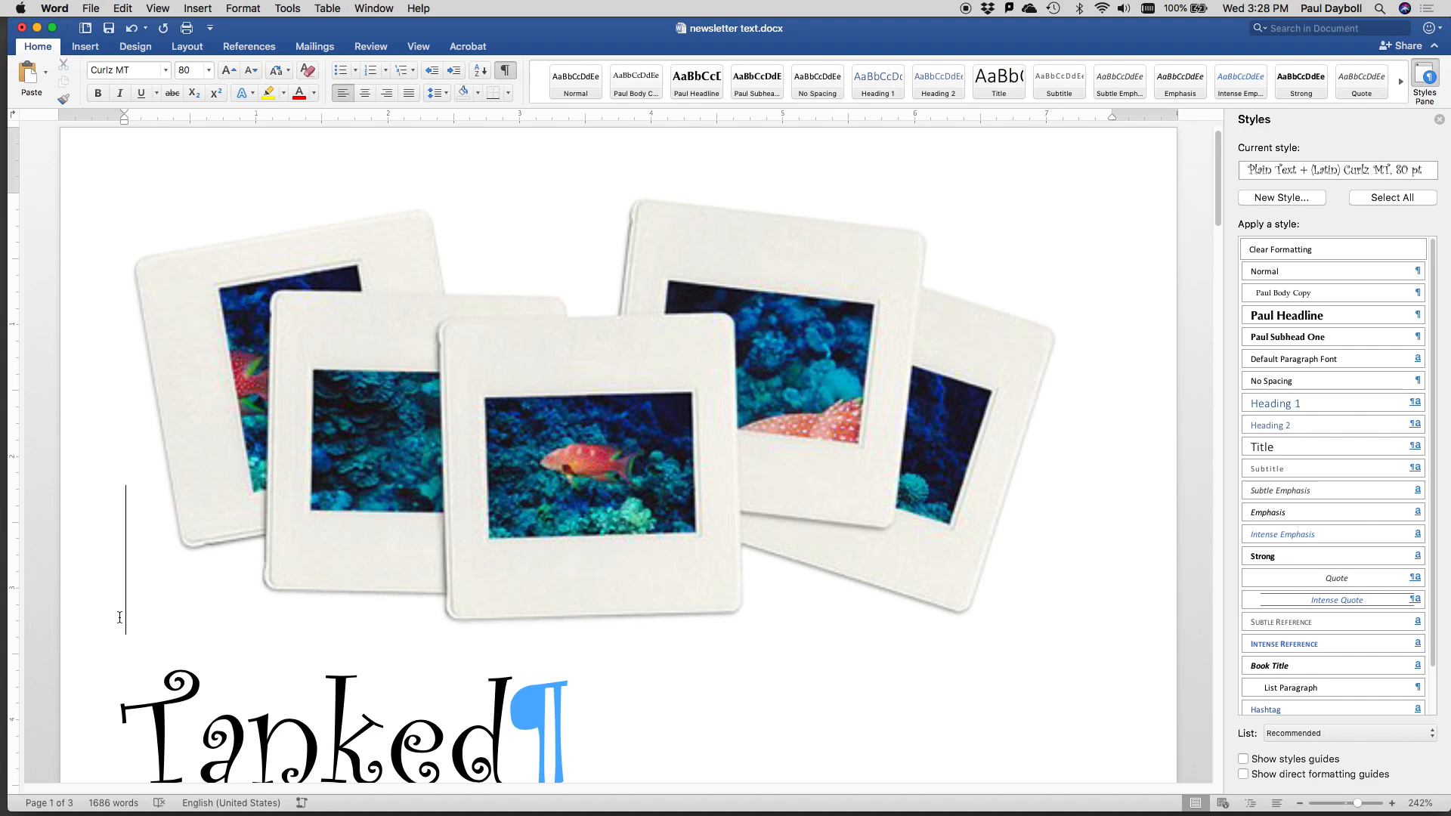
text(ljdfl)
key(BackSpace)
key(BackSpace)
key(BackSpace)
key(BackSpace)
key(BackSpace)
Set the fish slides picture's text wrapping to Tight and fit it at about 1.07" by 2.26" in front of the "Tanked" title.
click(456, 535)
double_click(456, 535)
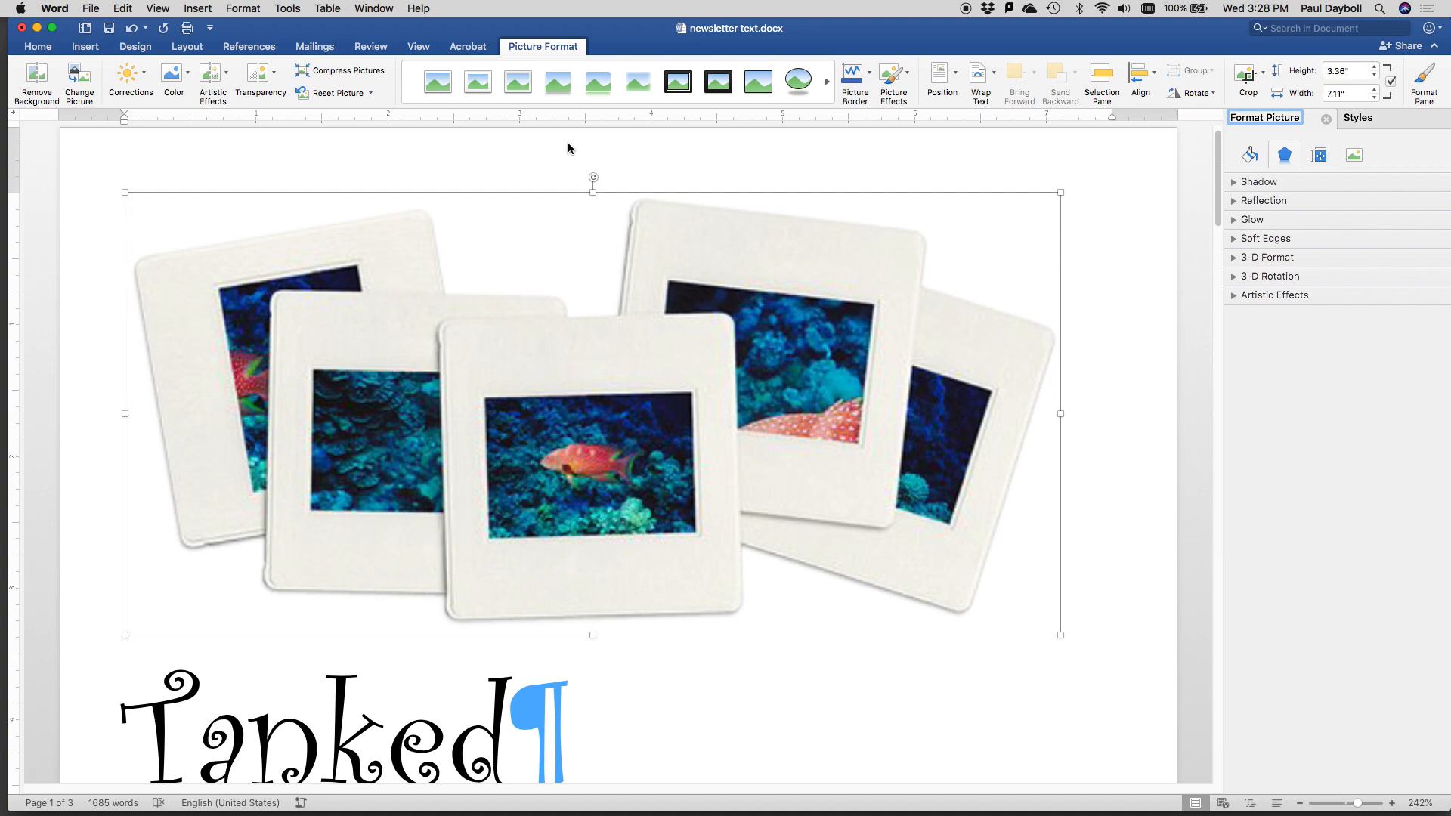
click(992, 86)
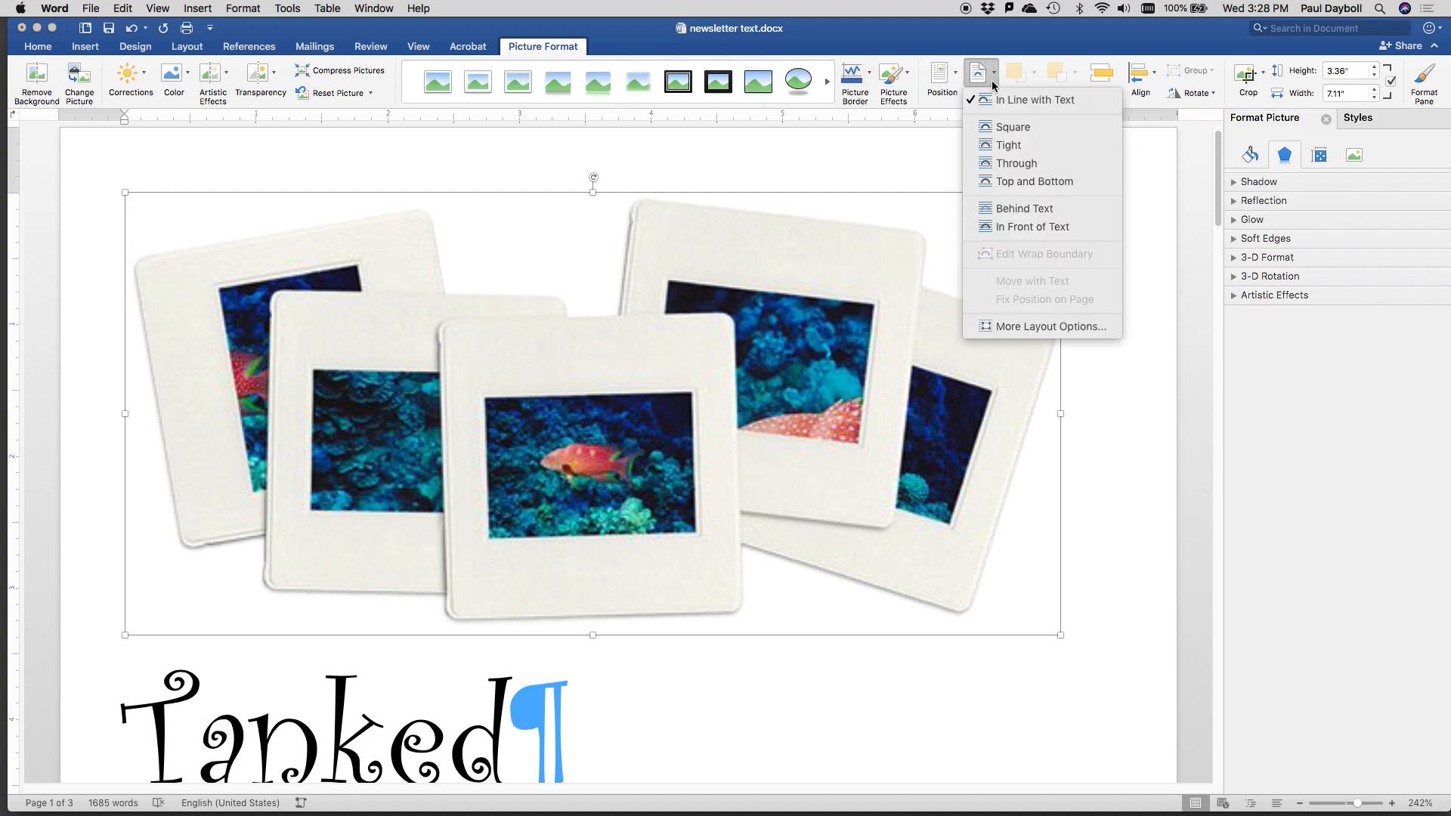
click(1002, 145)
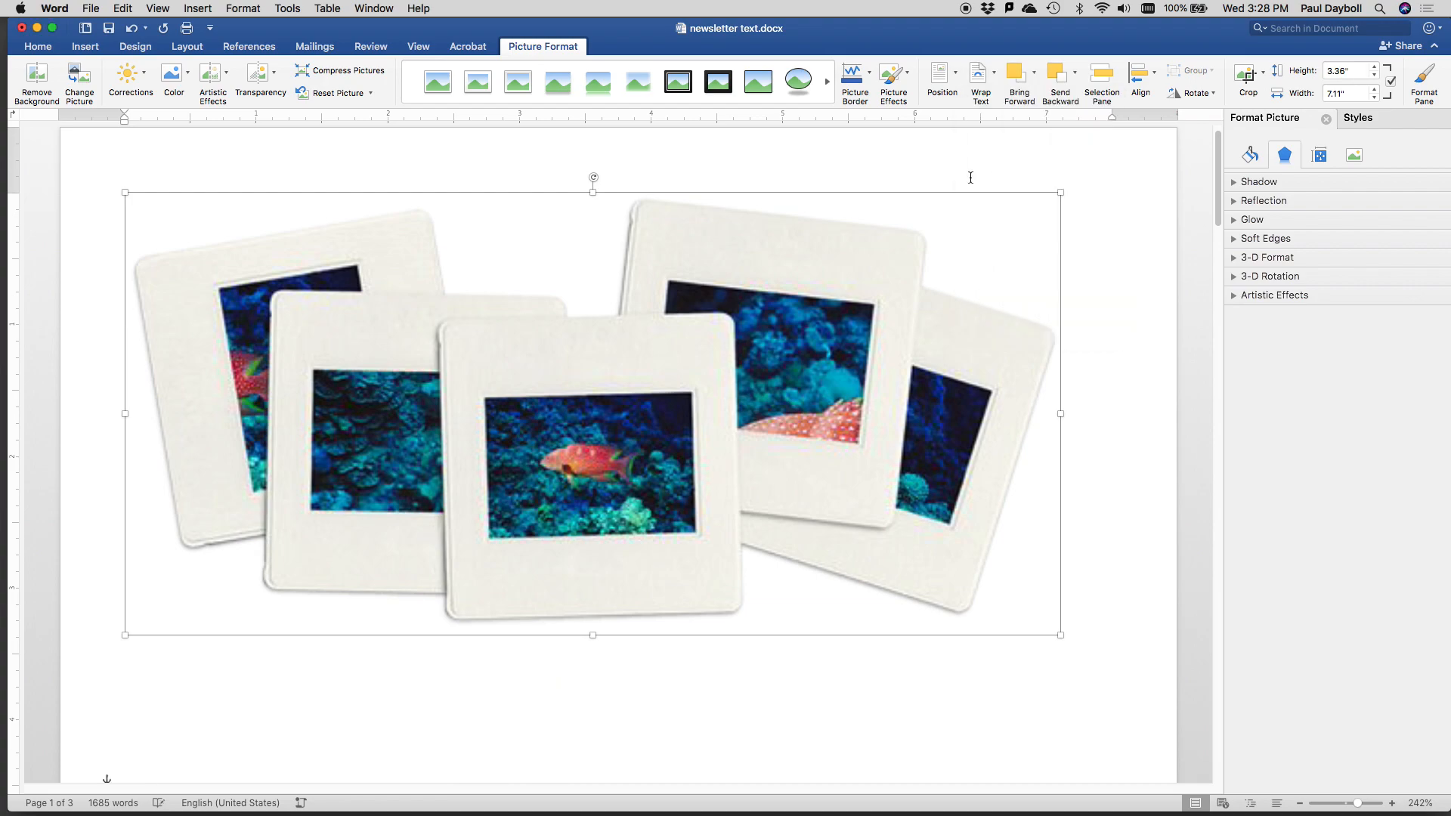
drag(1060, 634, 423, 334)
drag(390, 285, 417, 330)
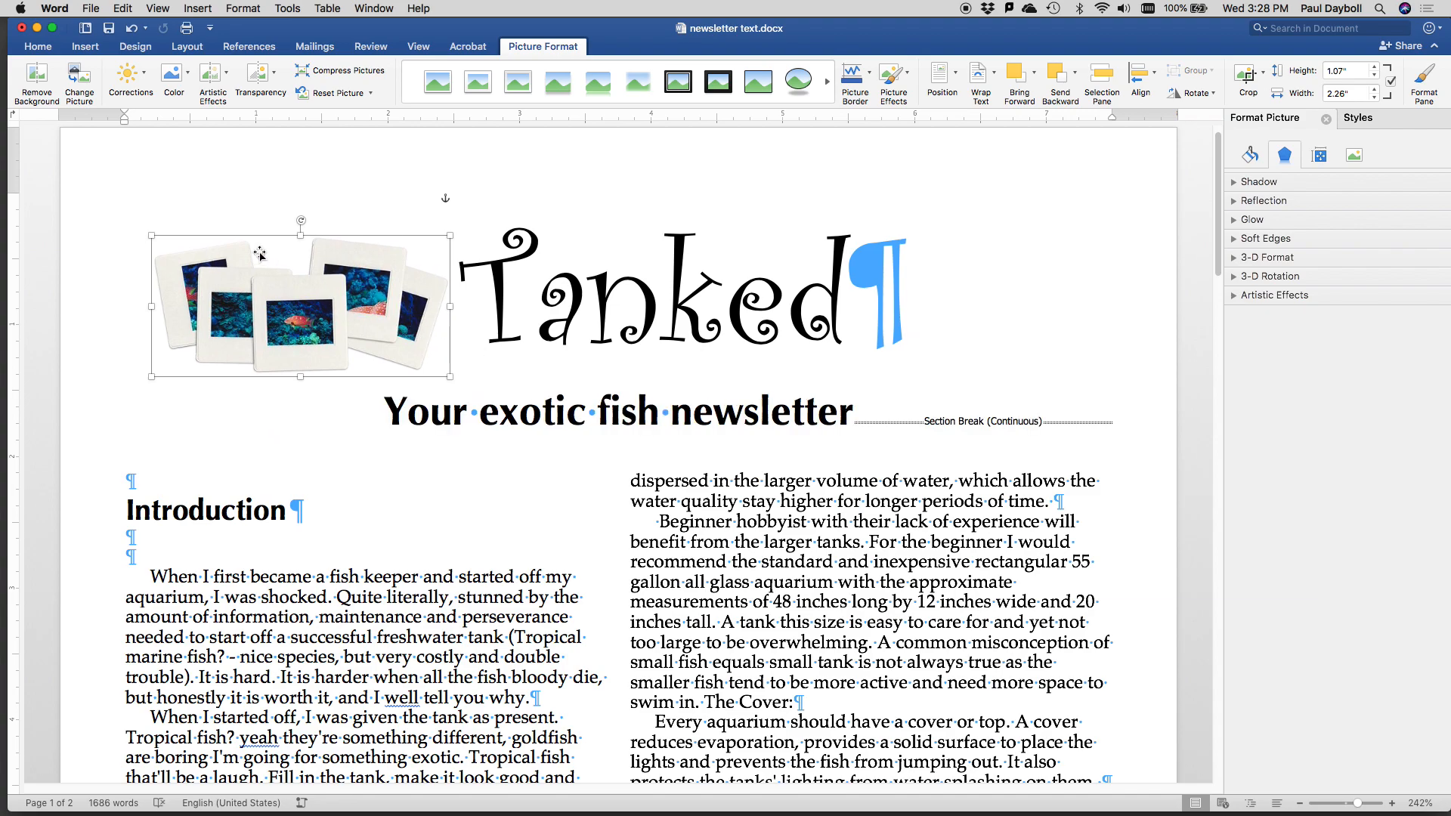
Draw a horizontal line about 1.9" long from the left margin to the start of the "Your exotic fish newsletter" line.
click(198, 8)
click(202, 8)
click(203, 13)
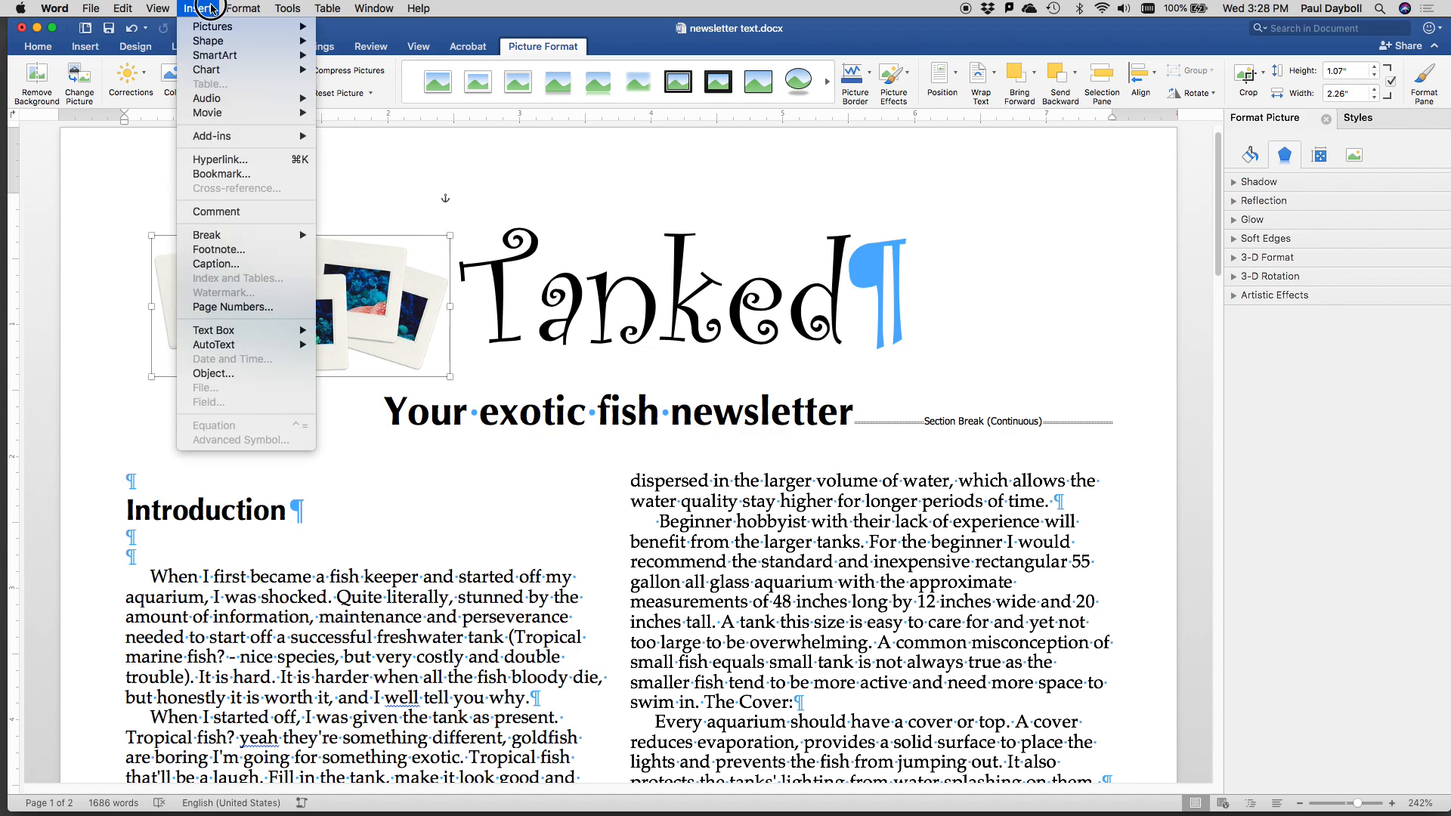
mouse_move(220, 45)
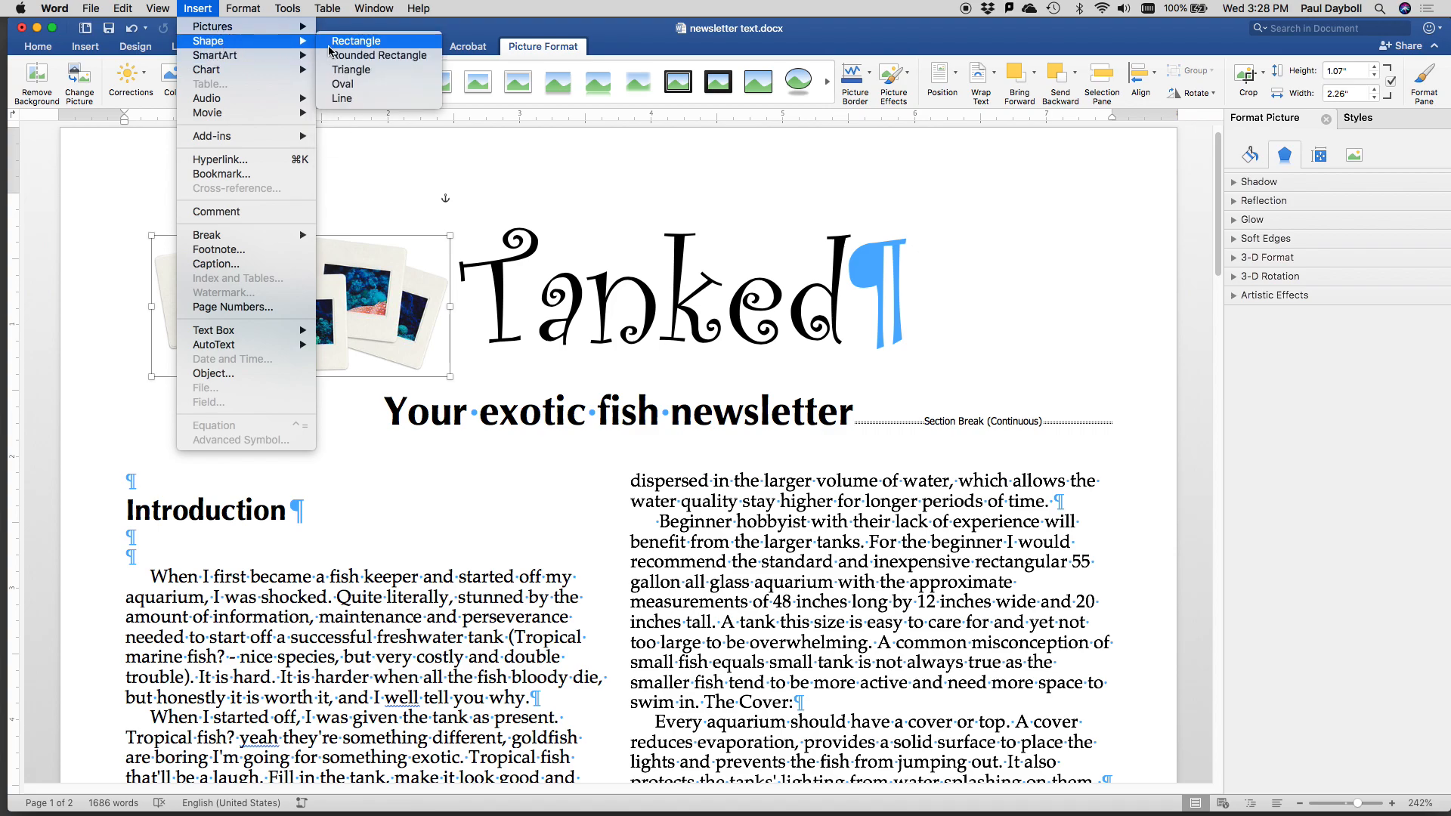
click(341, 98)
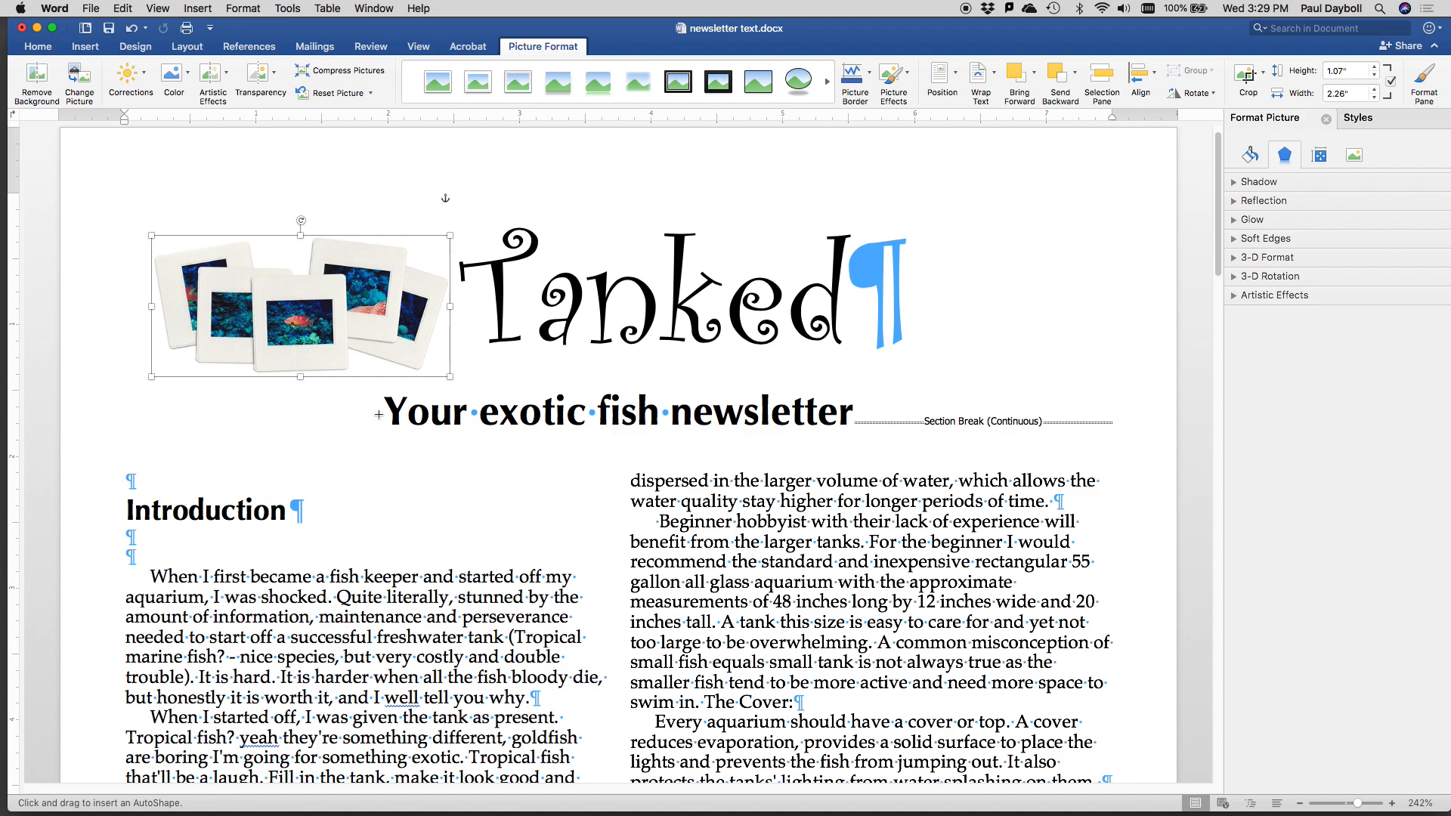
drag(379, 414, 129, 407)
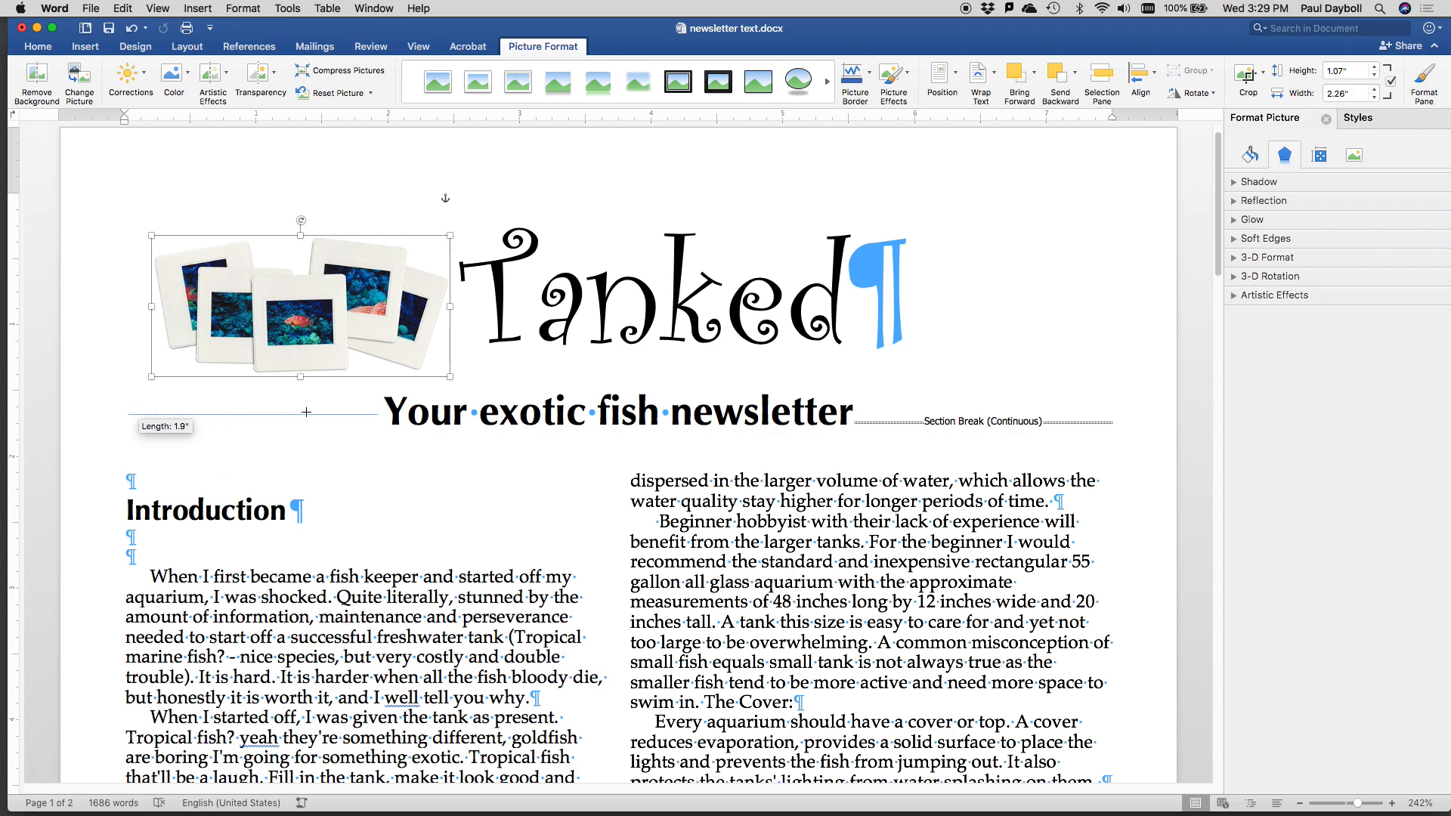
drag(326, 417, 326, 417)
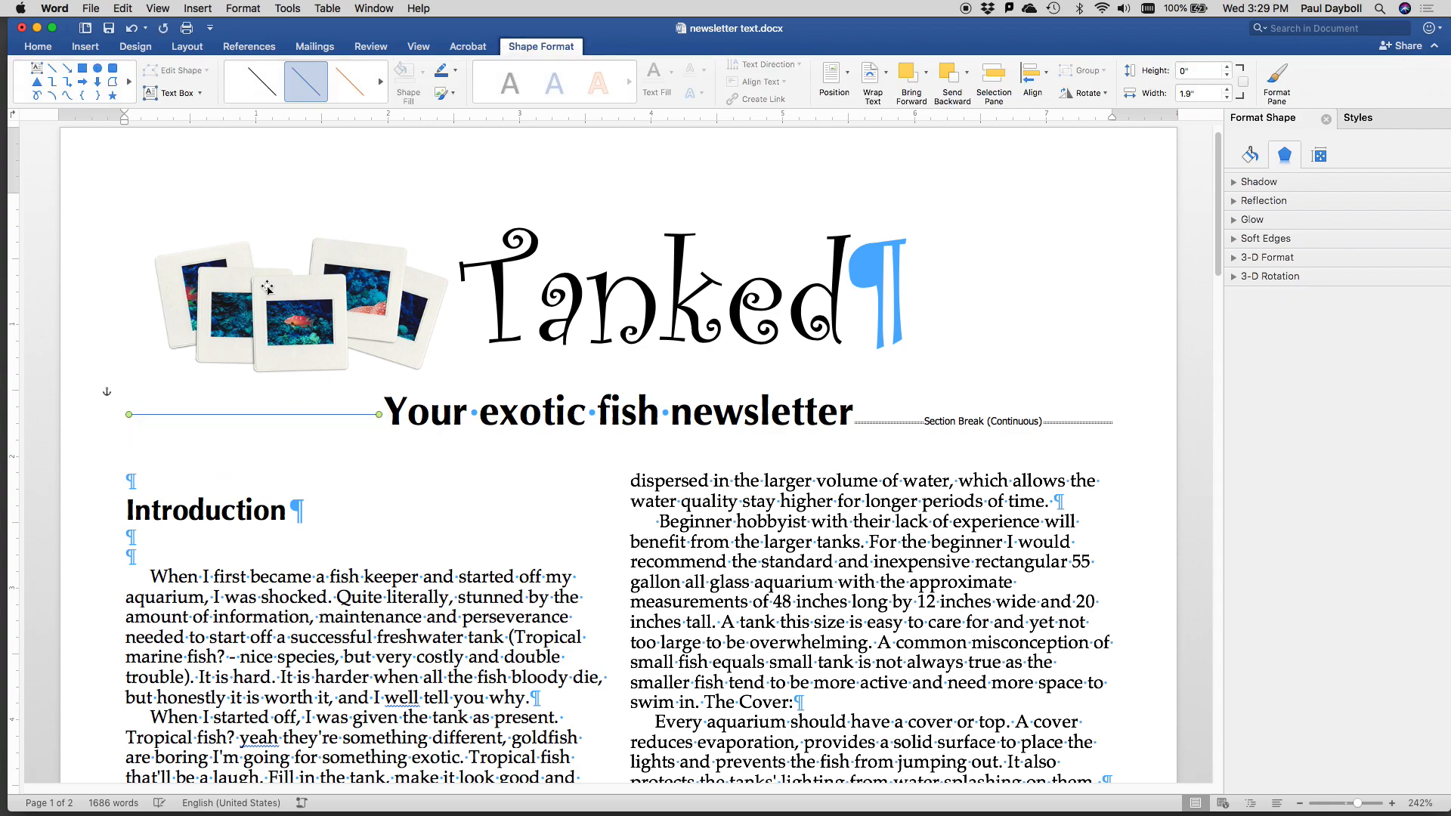
Draw a second horizontal line level with the first, running from the end of "Your exotic fish newsletter" to the right margin.
click(94, 50)
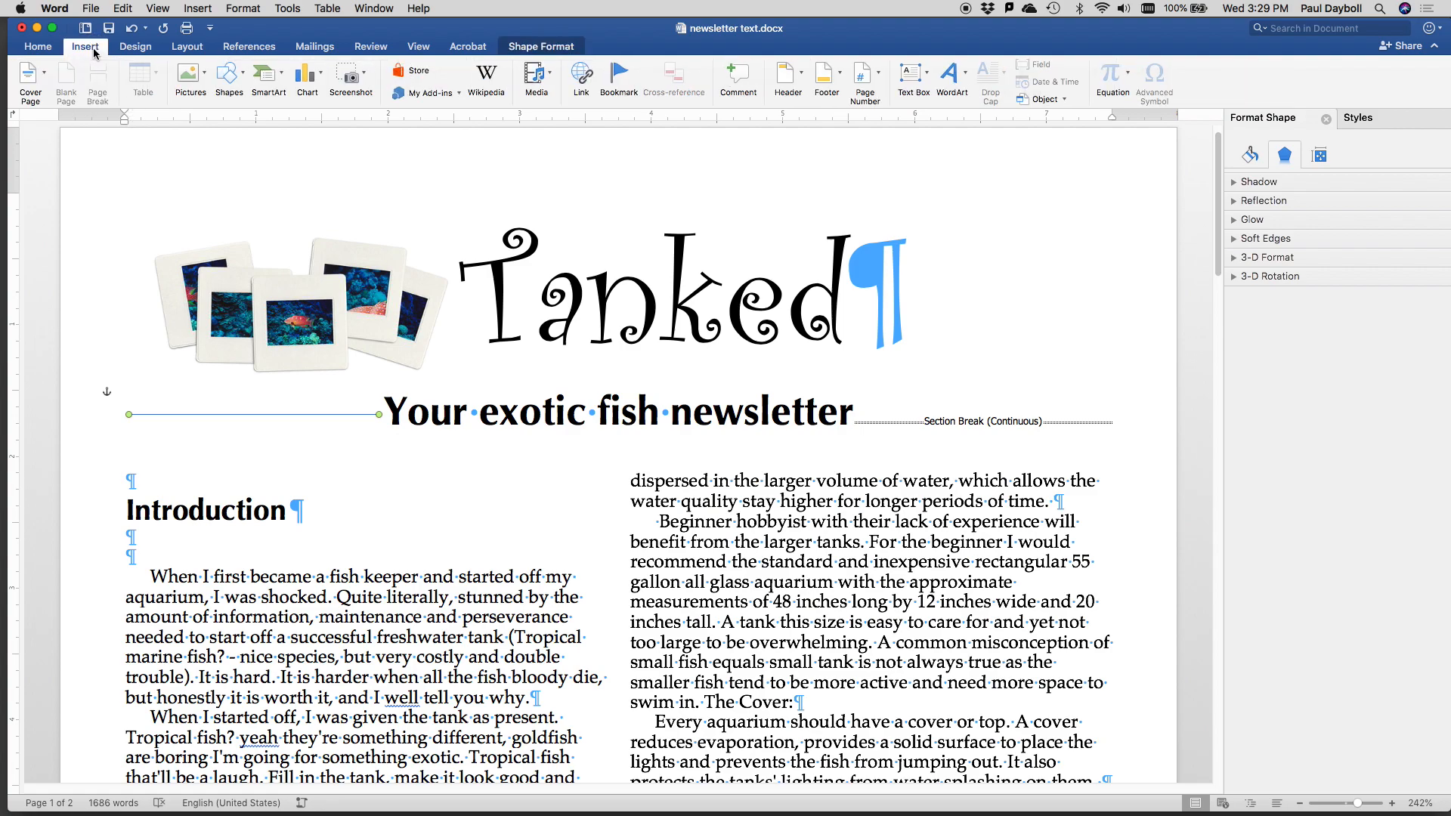
click(227, 75)
click(250, 121)
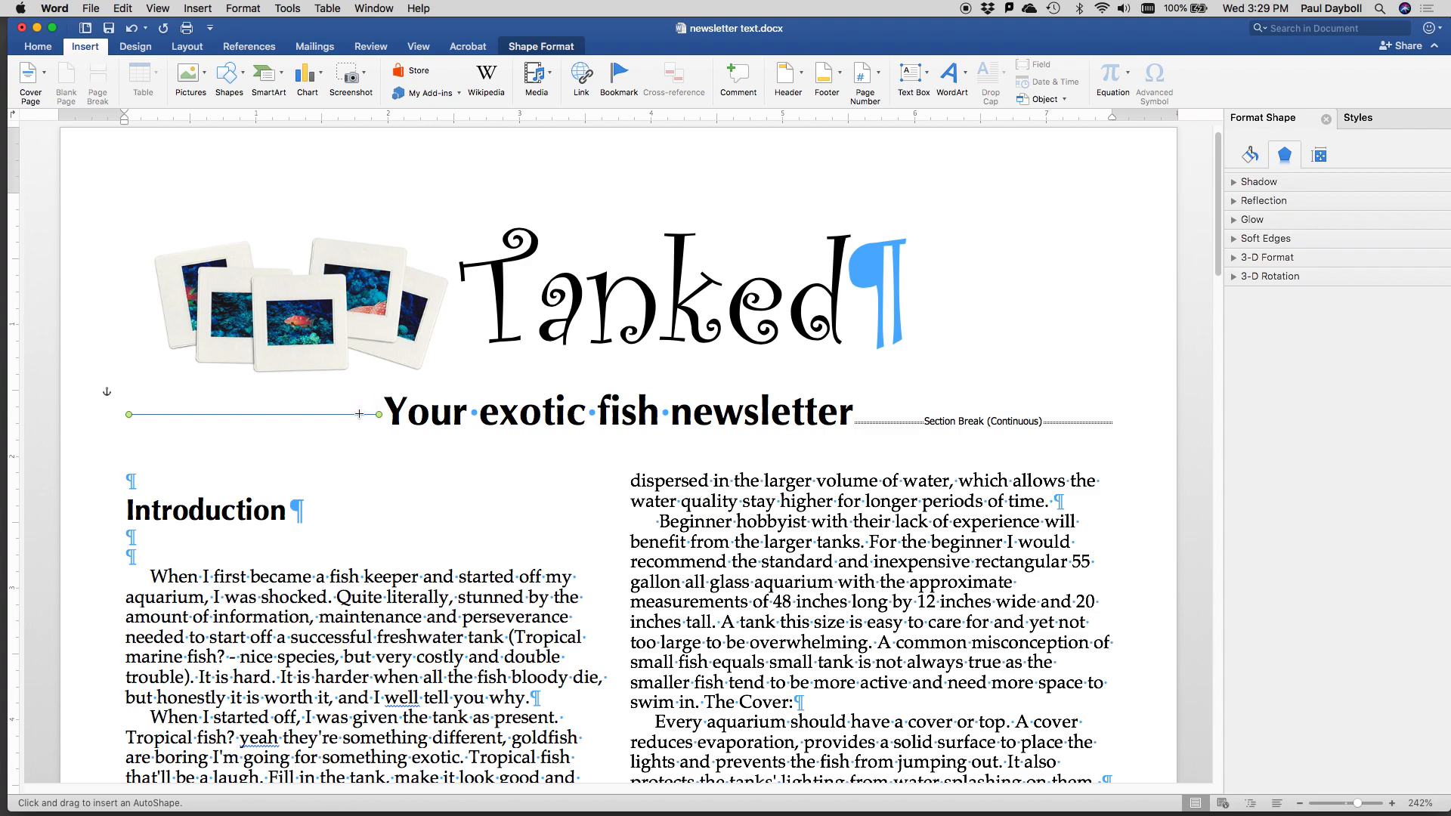
drag(360, 415, 1020, 430)
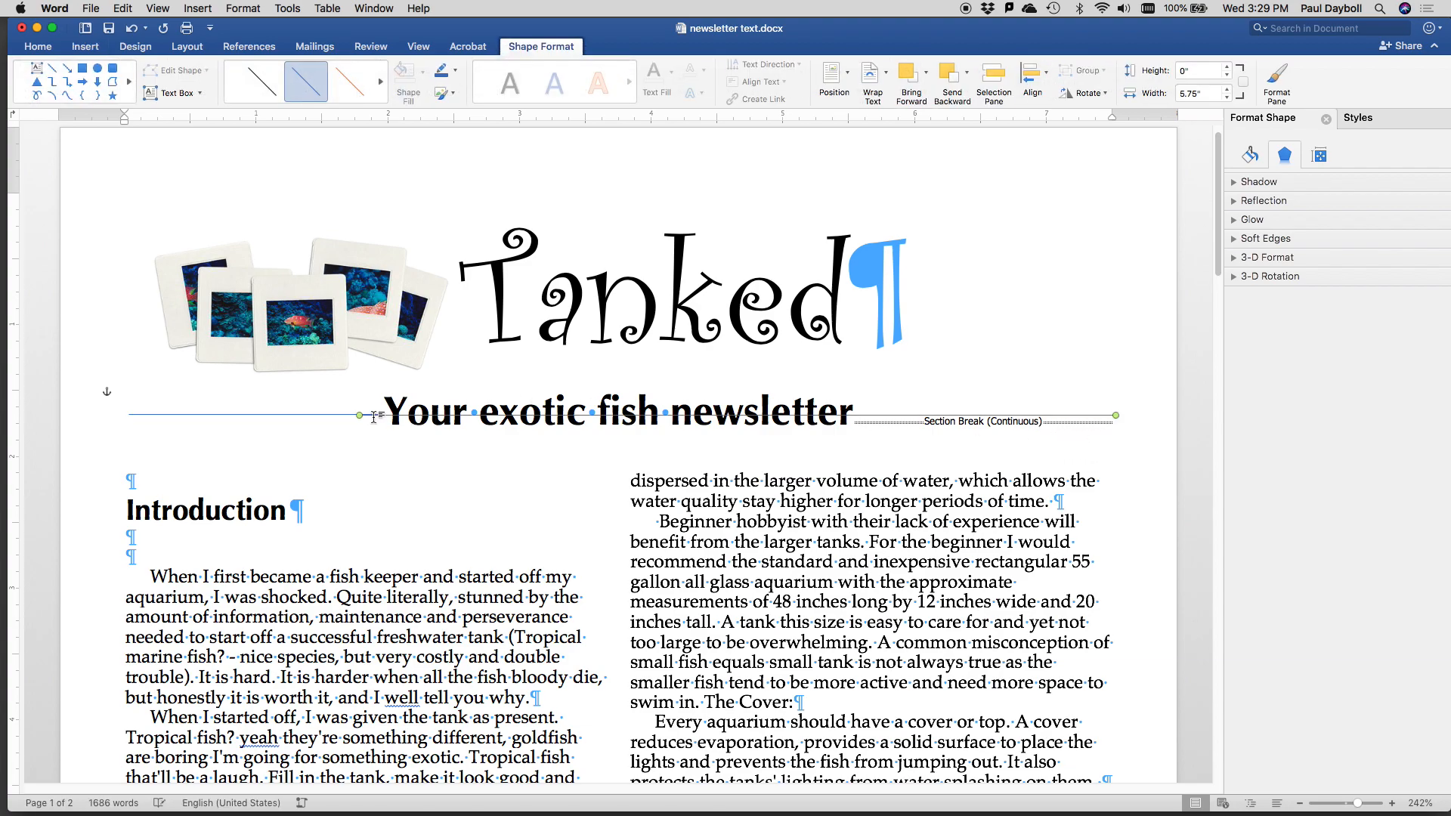
drag(359, 415, 868, 416)
click(773, 460)
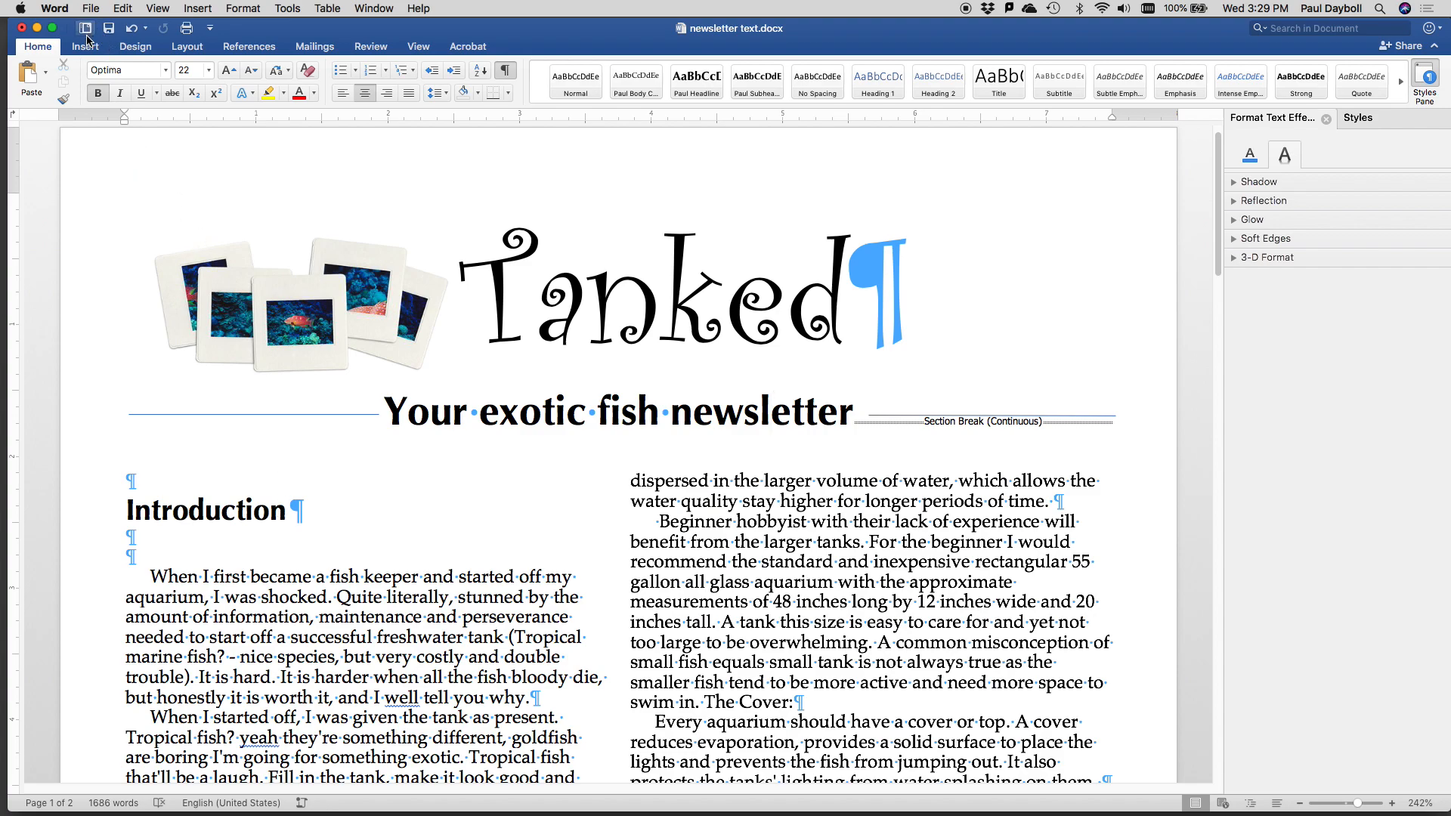
Start a find and replace and search the newsletter for two consecutive paragraph marks (^p^p).
click(91, 8)
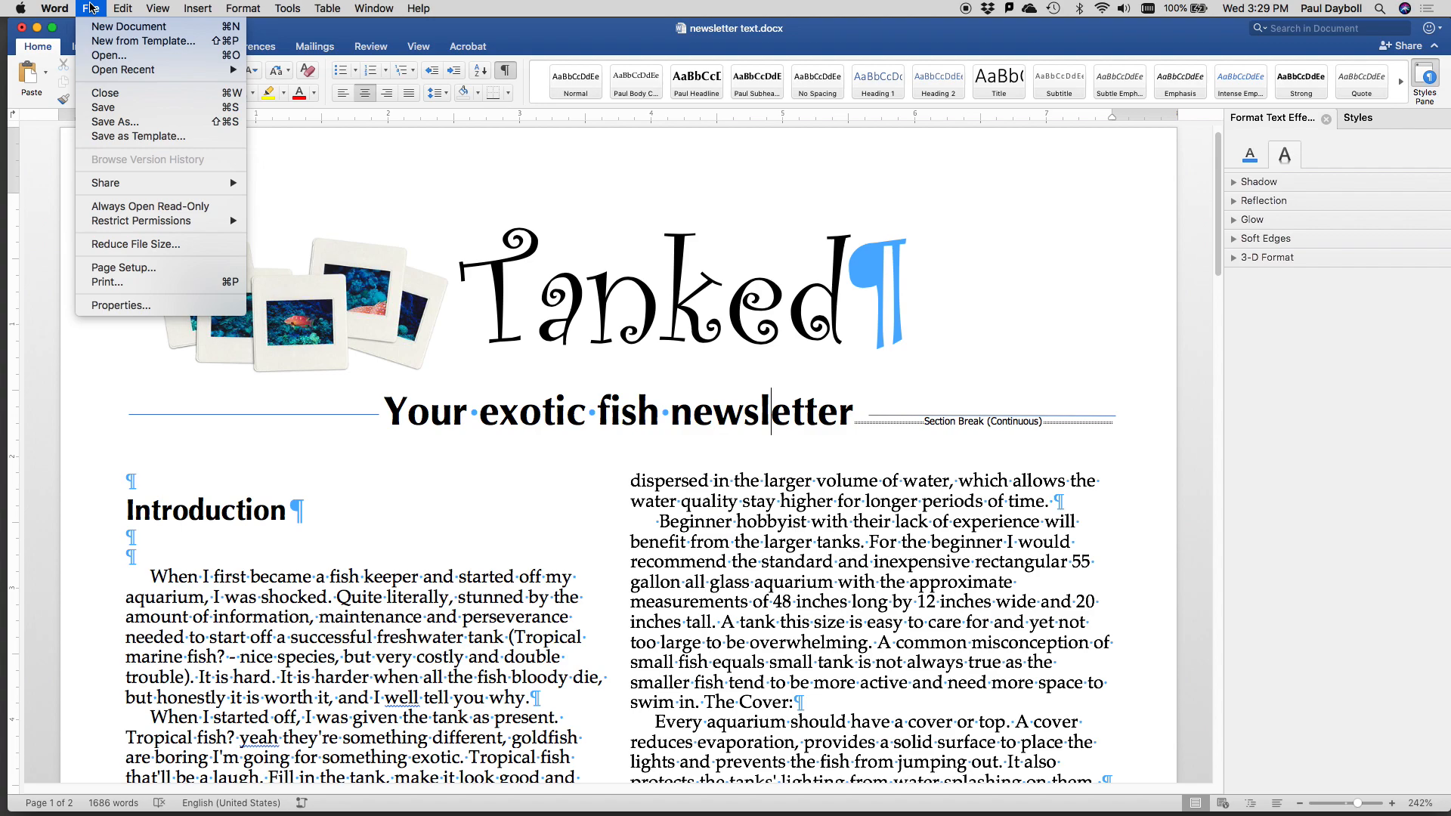
mouse_move(123, 9)
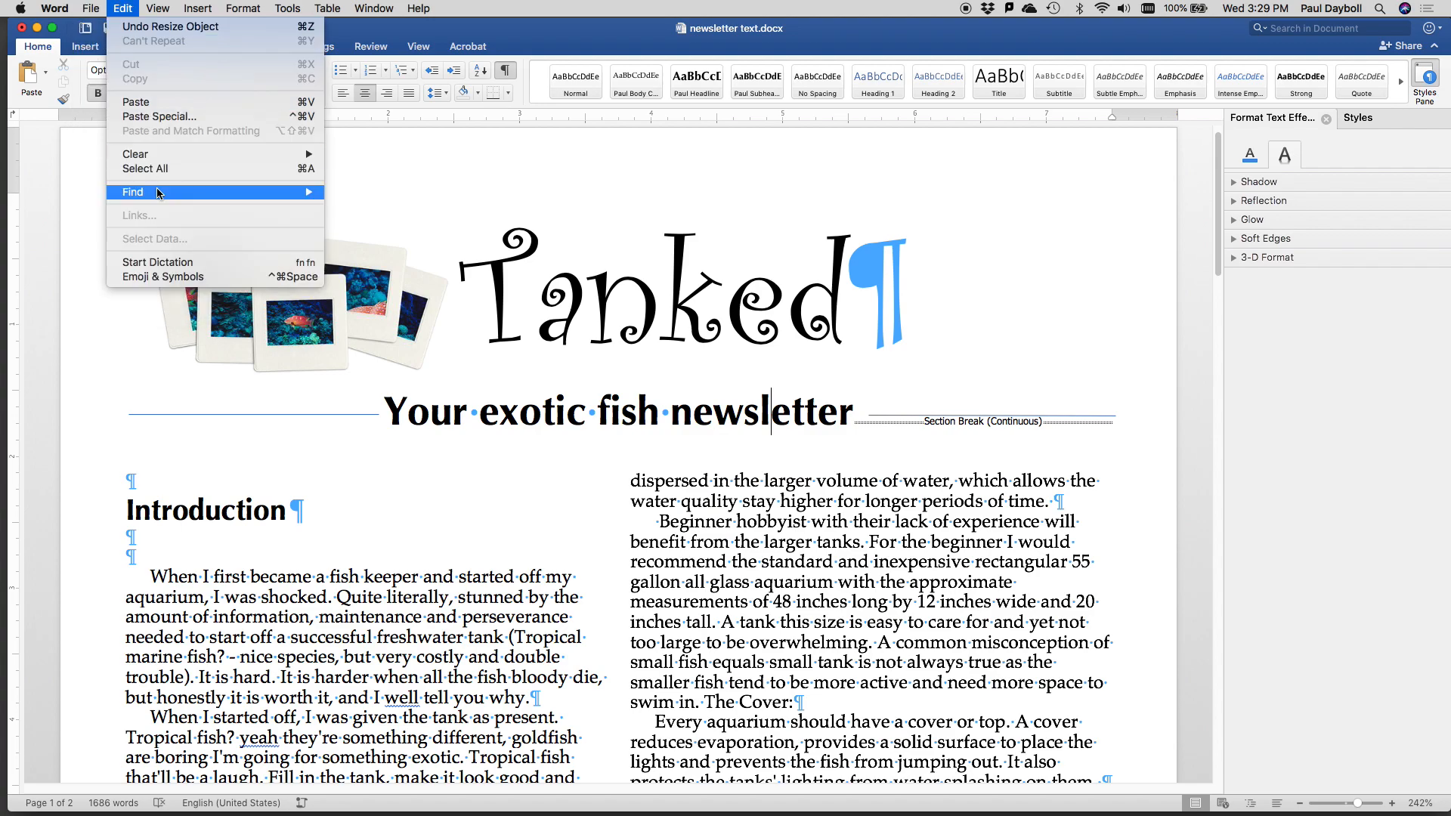
mouse_move(159, 194)
click(365, 246)
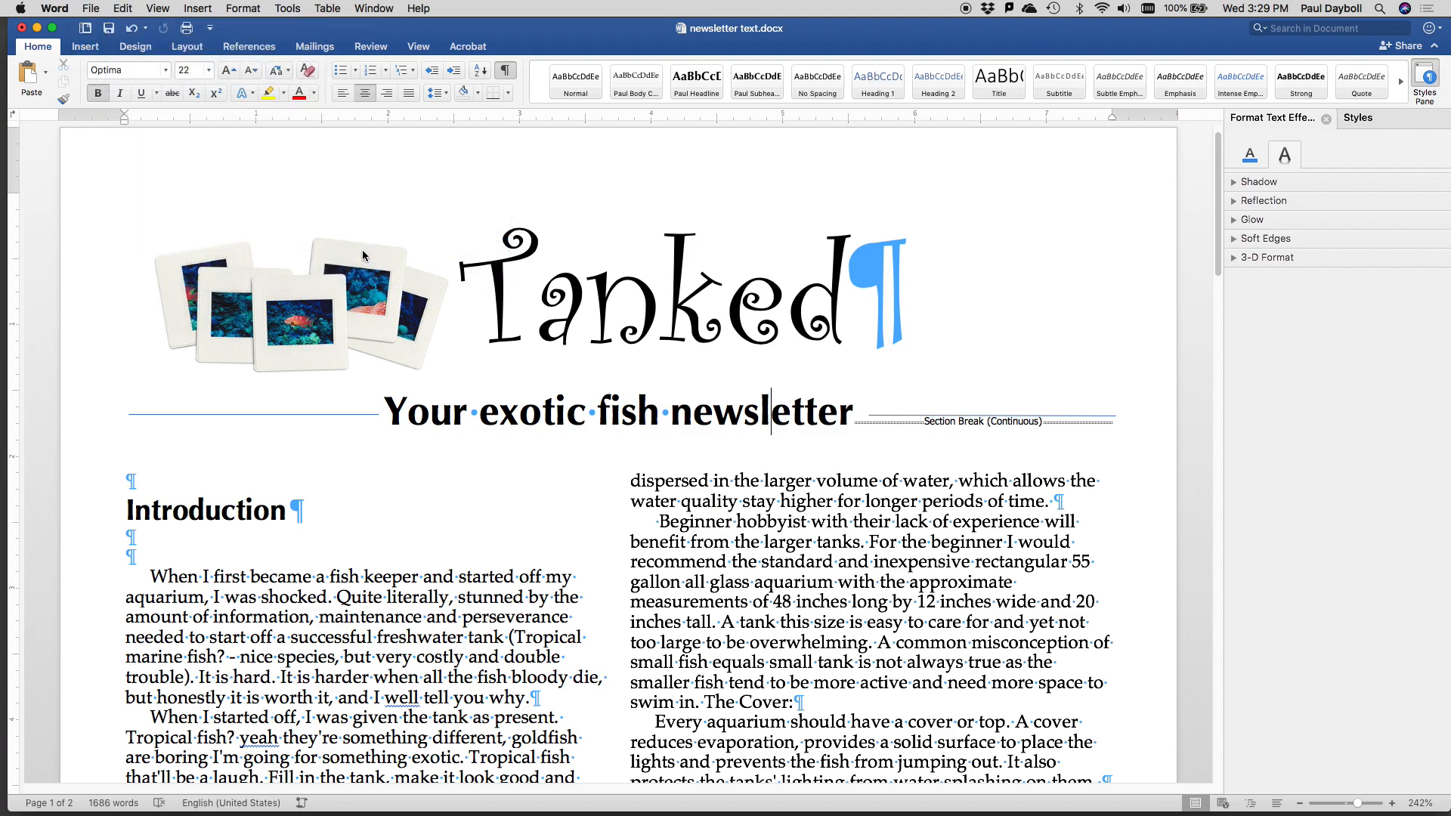
click(168, 171)
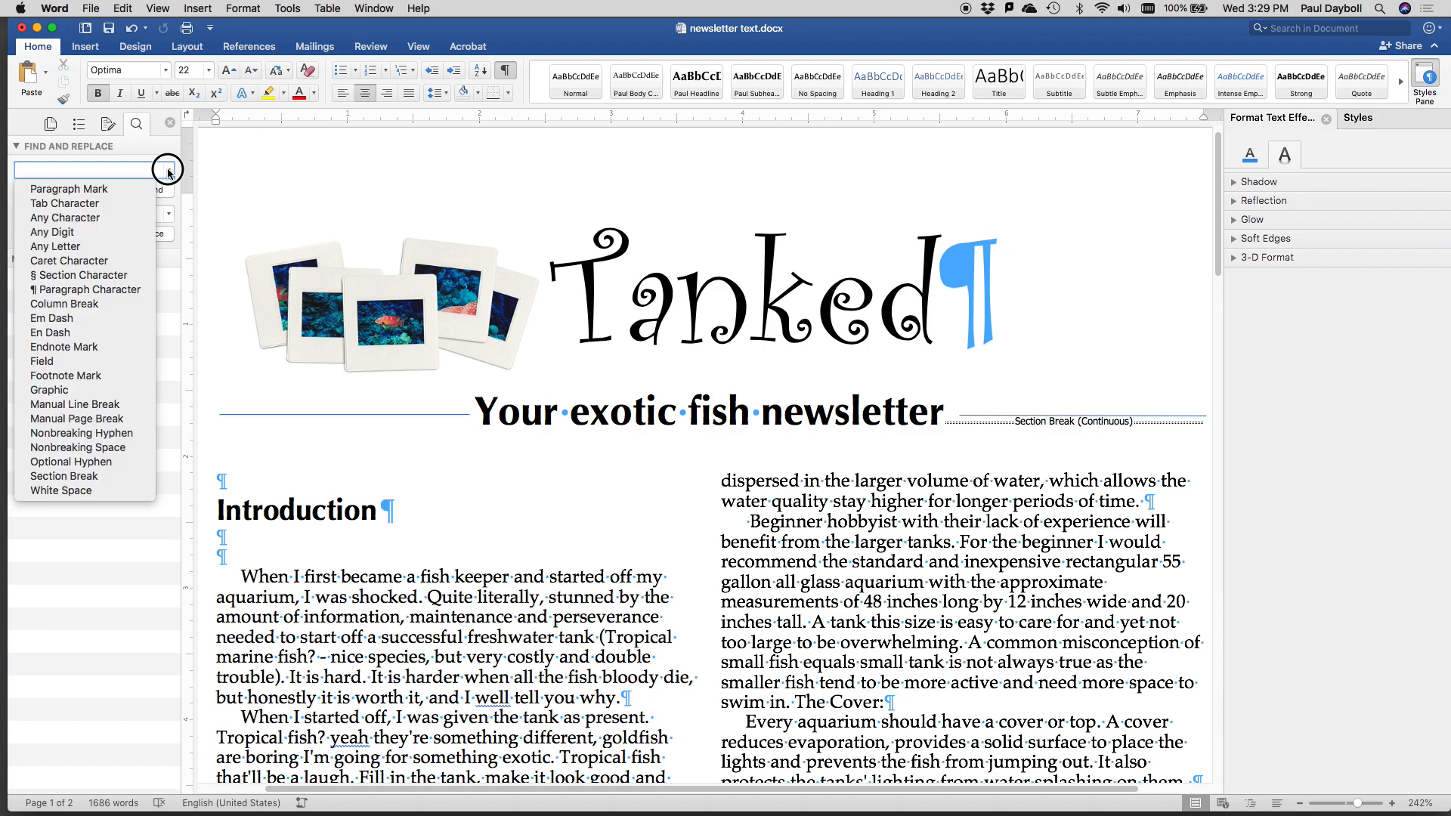
click(146, 190)
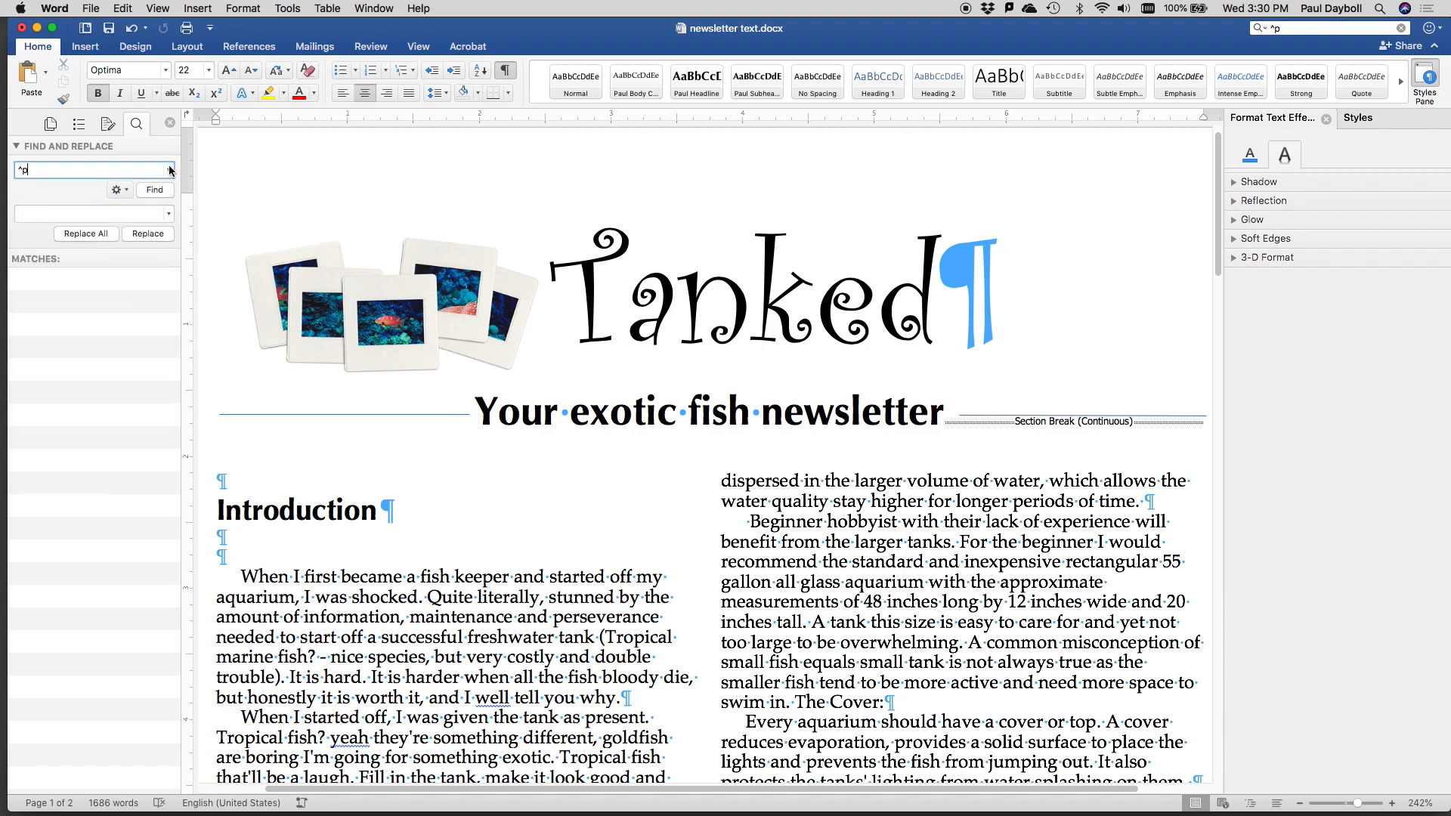
click(169, 170)
click(145, 190)
key(Return)
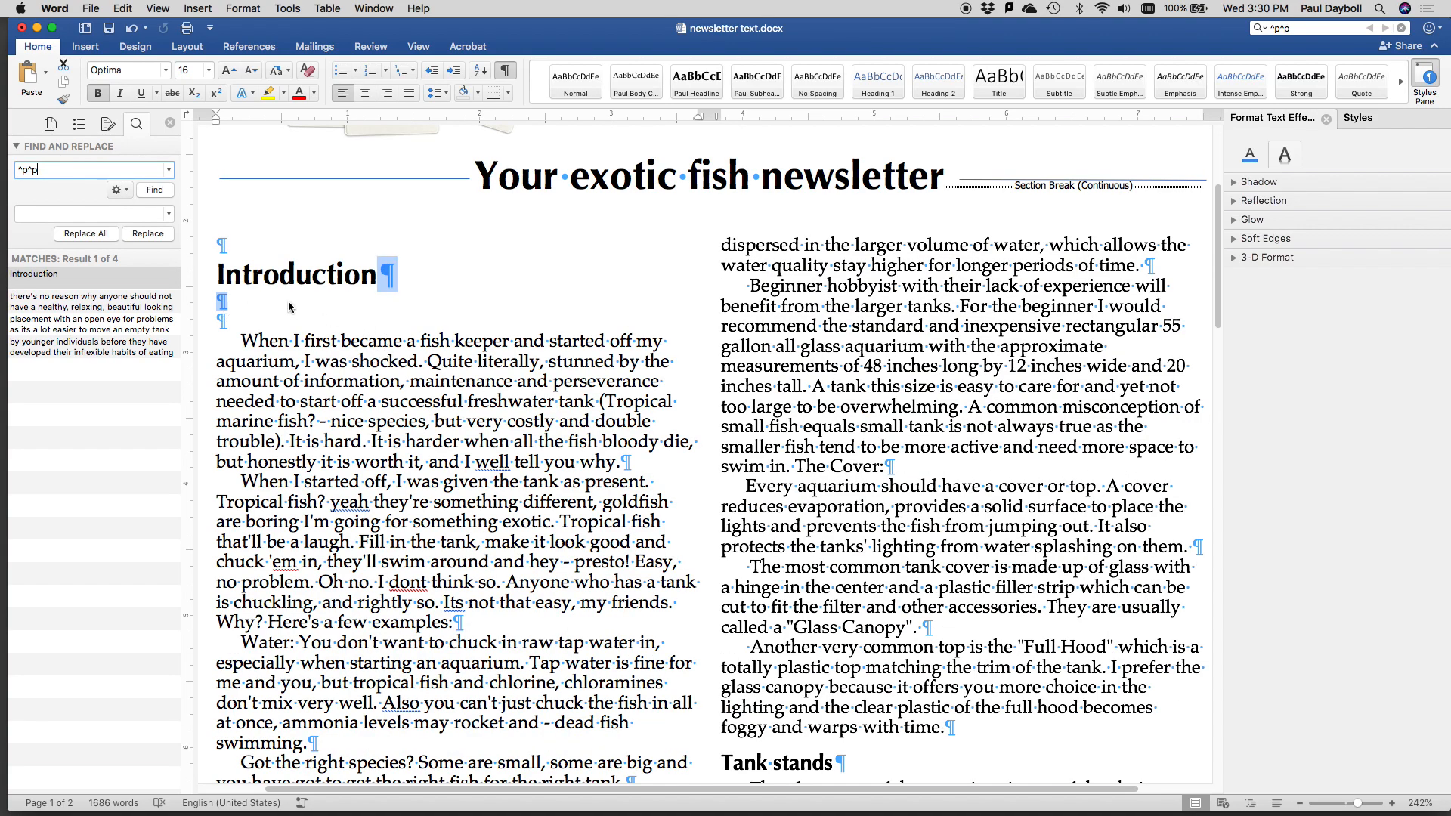
Replace all double paragraph marks with a single paragraph mark (^p), running the replacement twice.
click(38, 216)
click(168, 214)
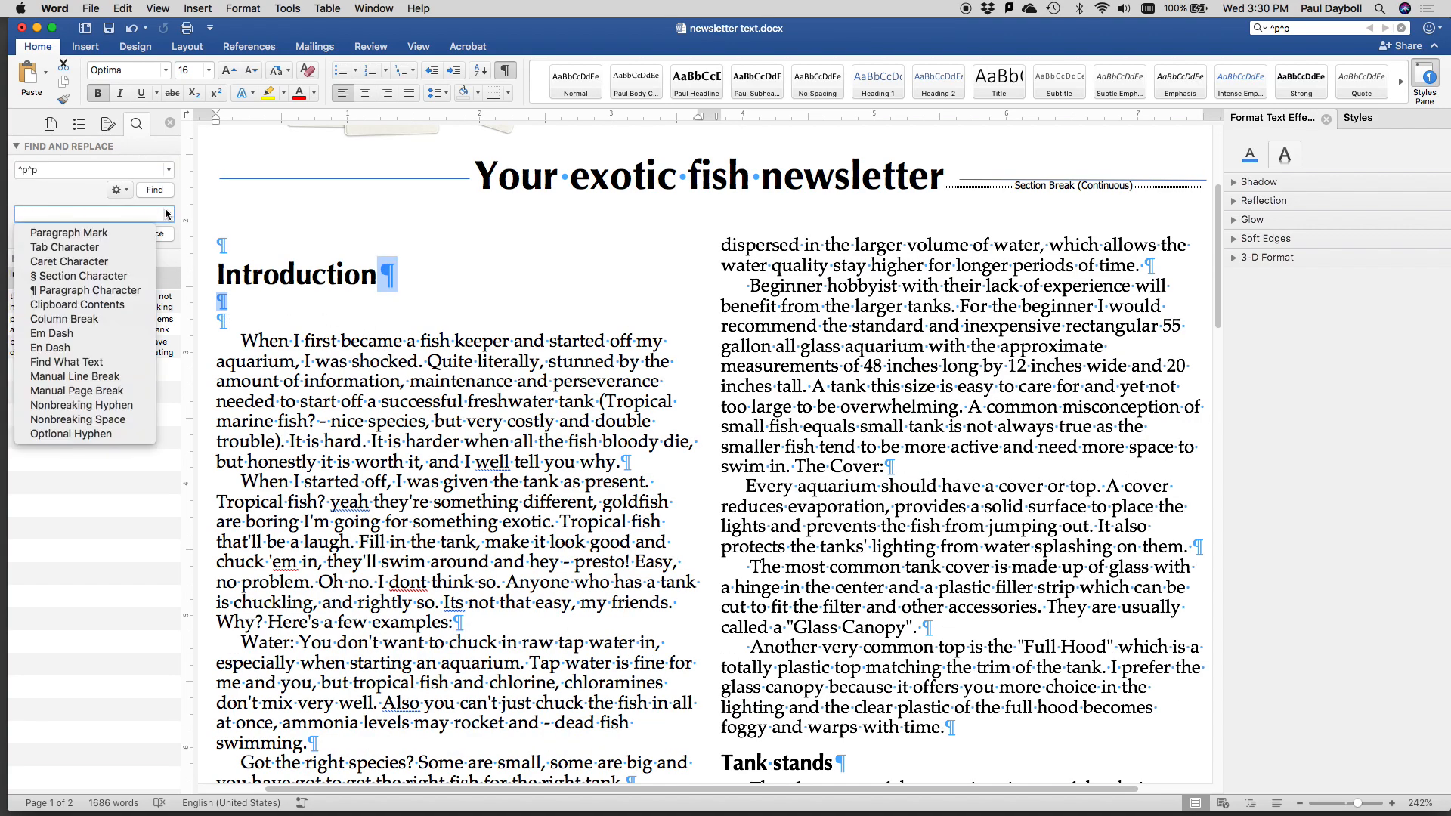
click(114, 237)
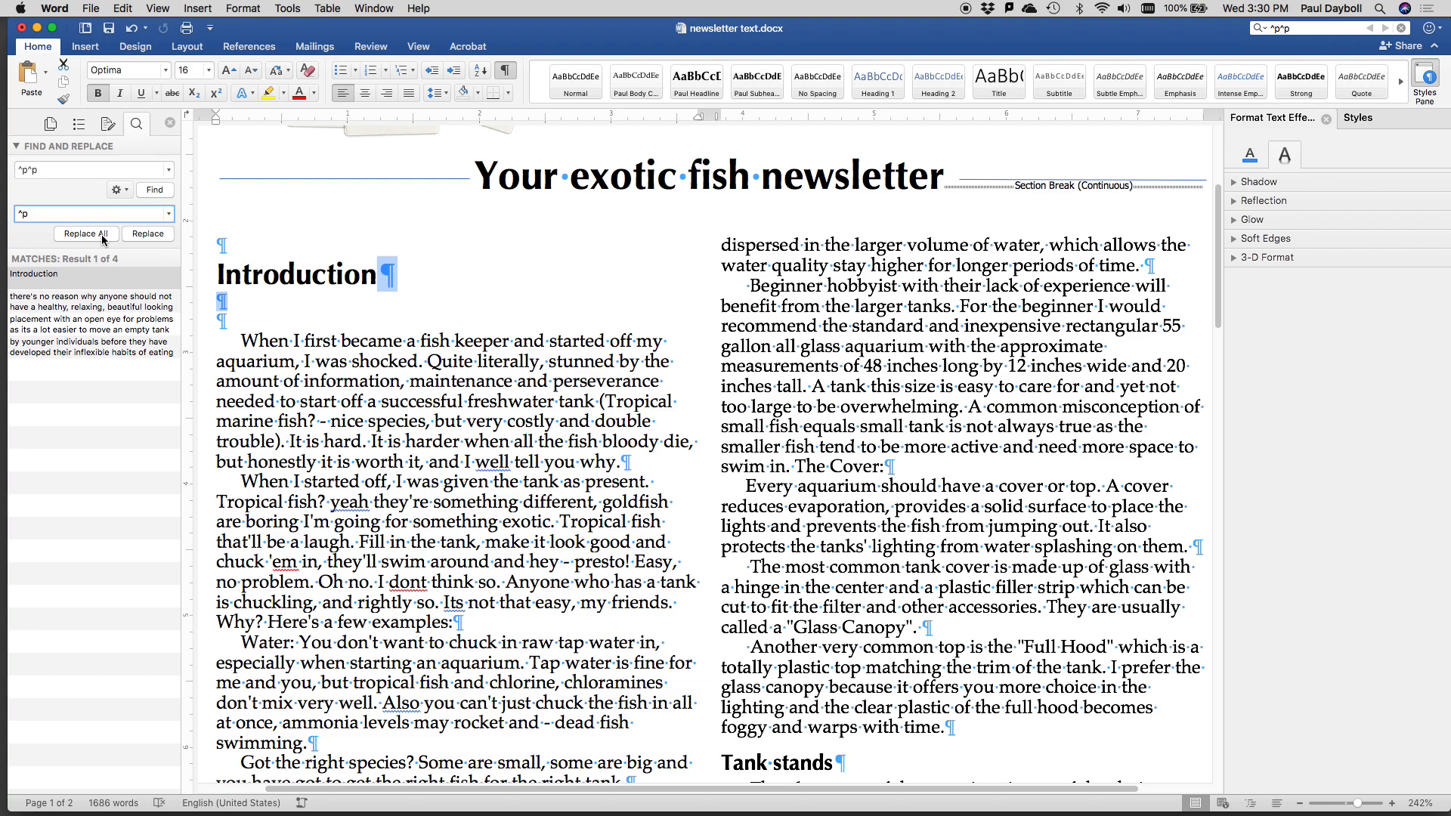
click(103, 234)
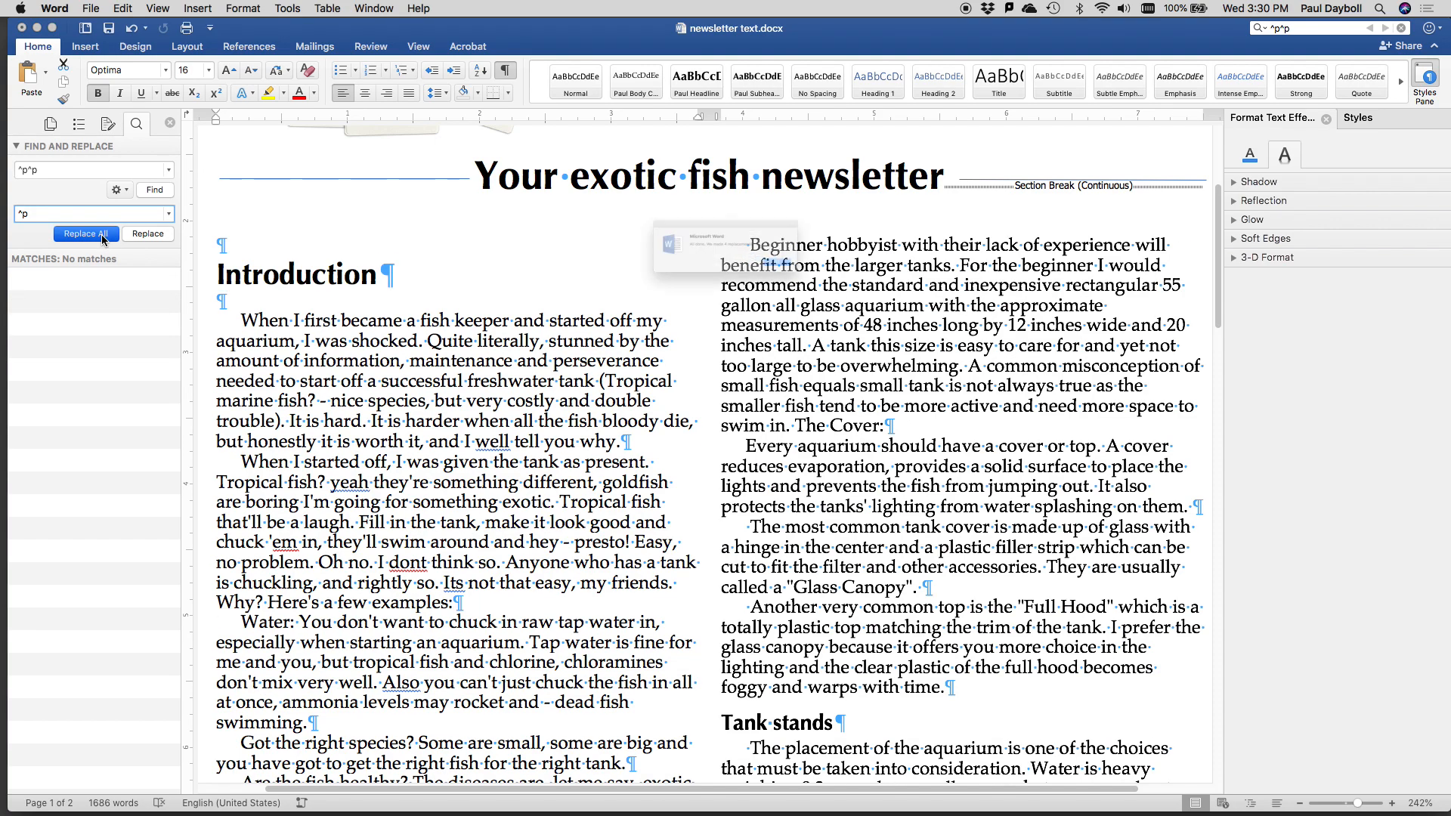
click(865, 281)
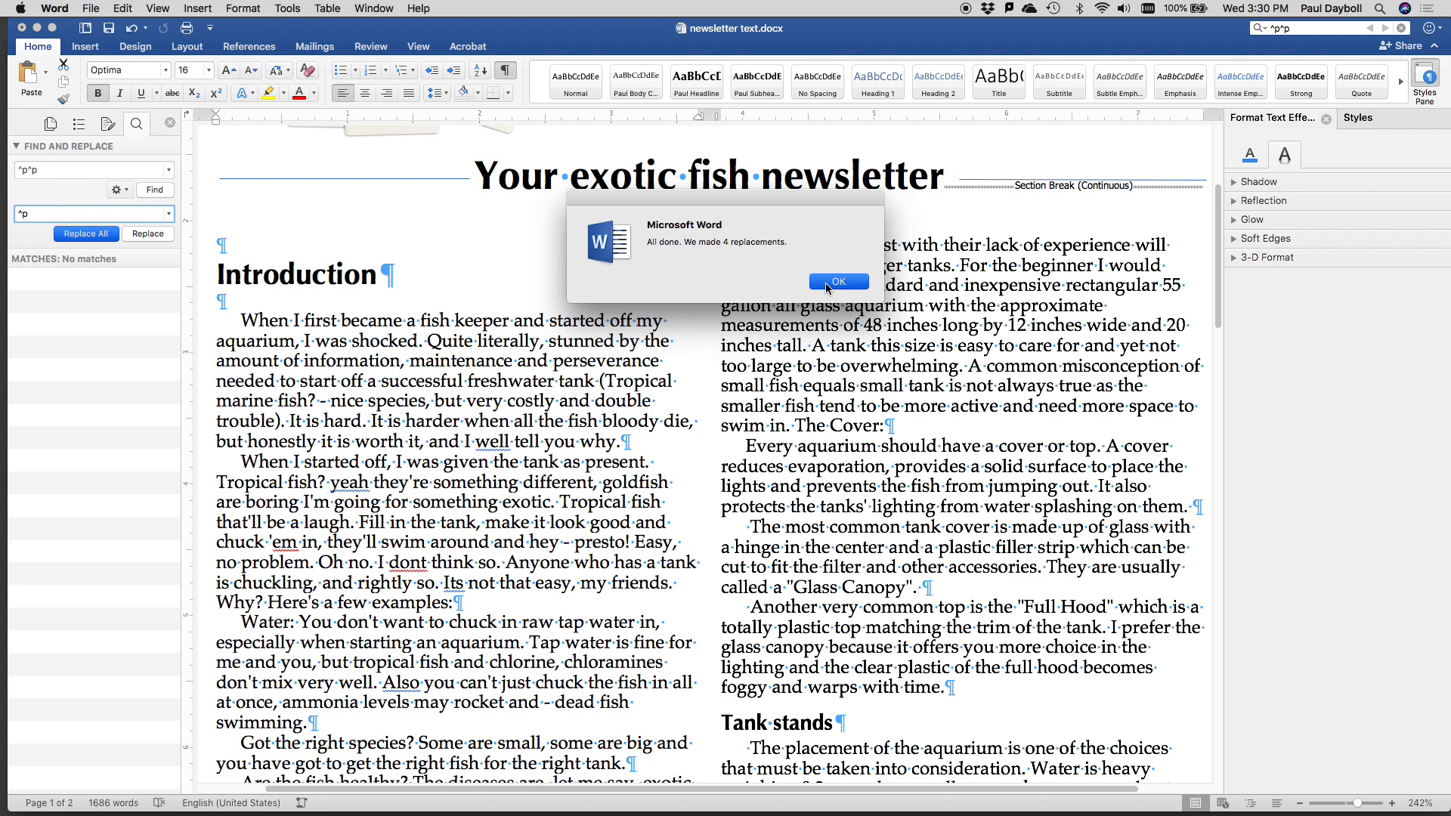
click(91, 235)
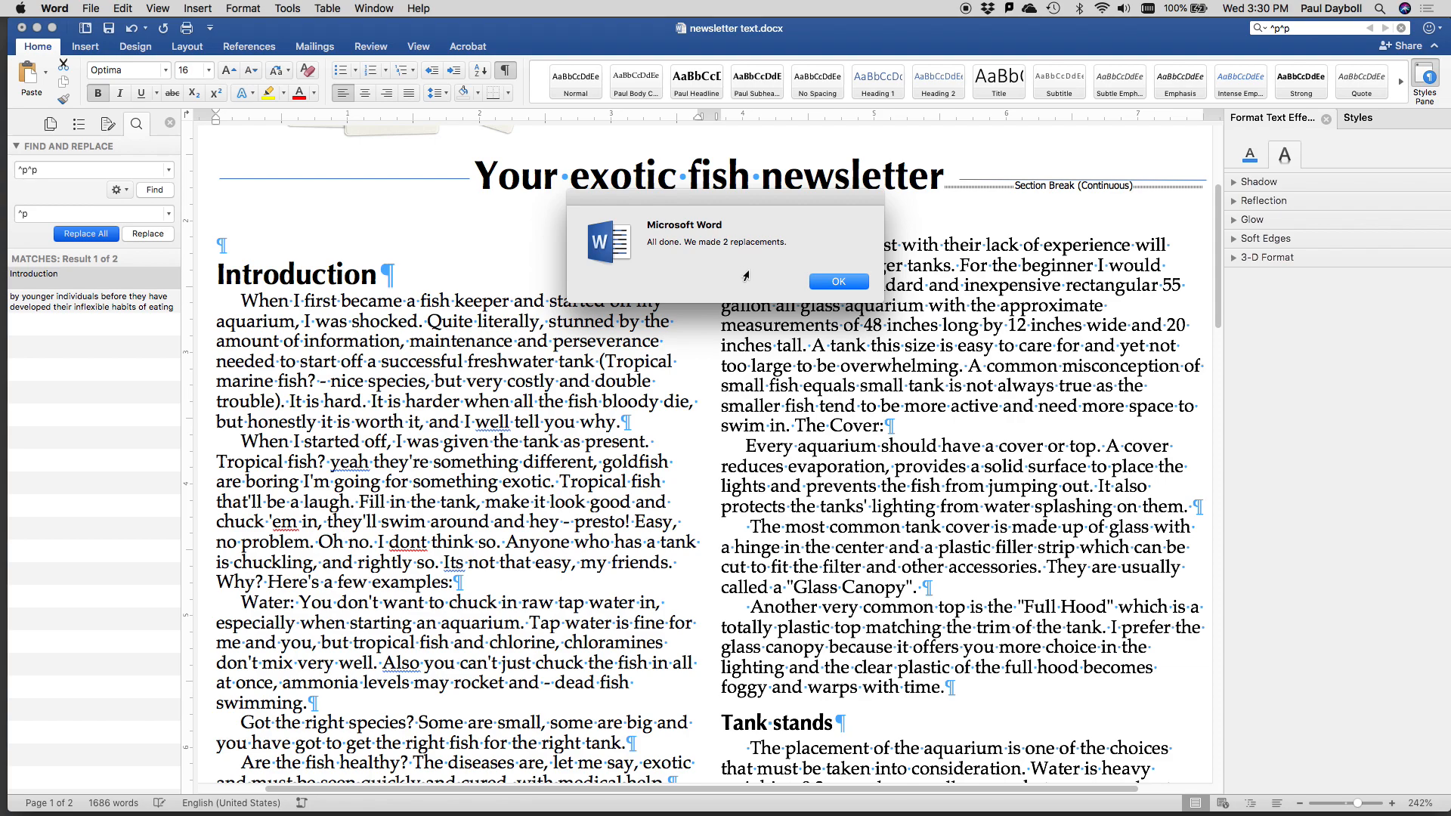
click(838, 282)
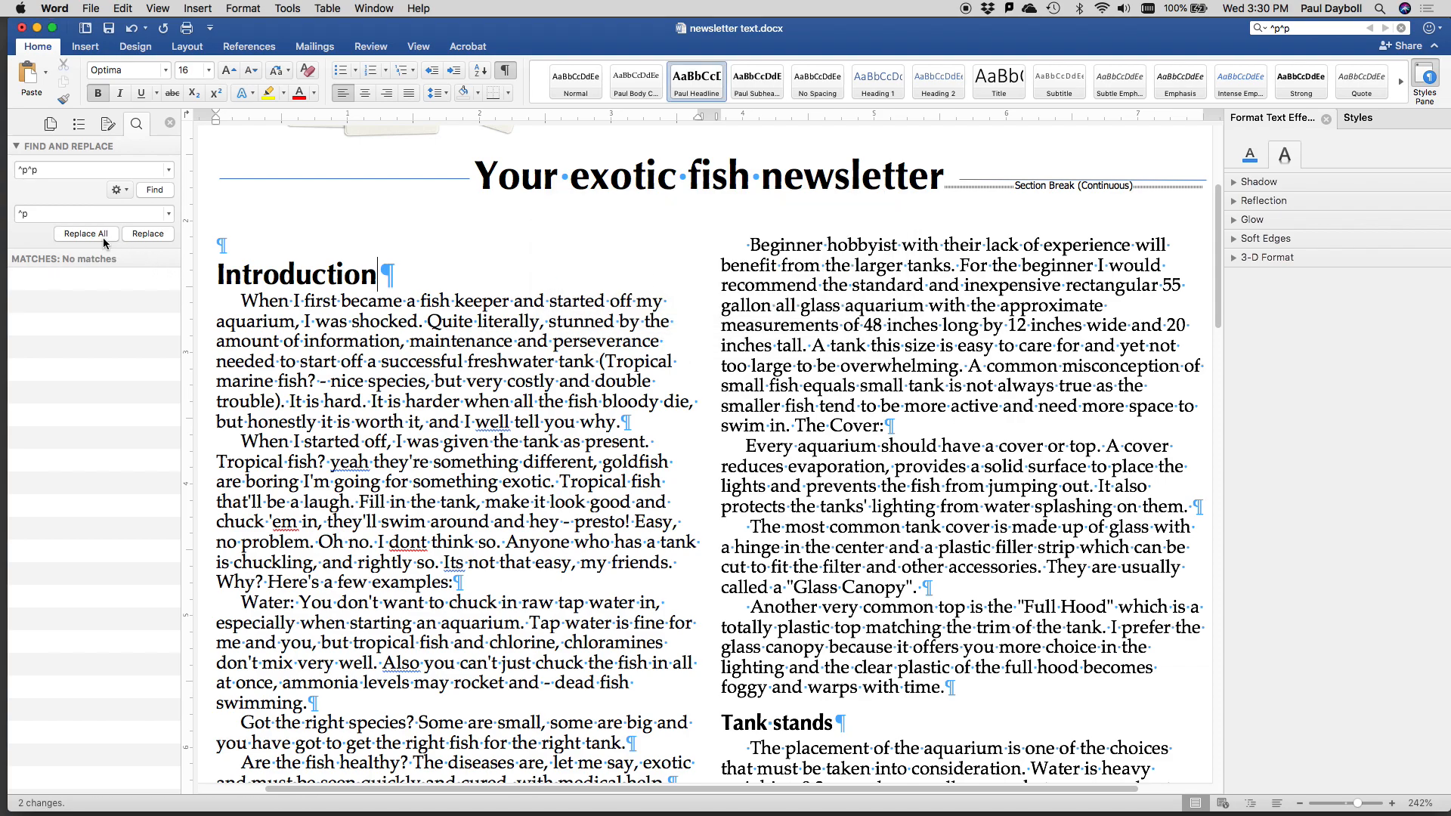
Delete the empty paragraph above the "Introduction" headline.
click(218, 274)
key(BackSpace)
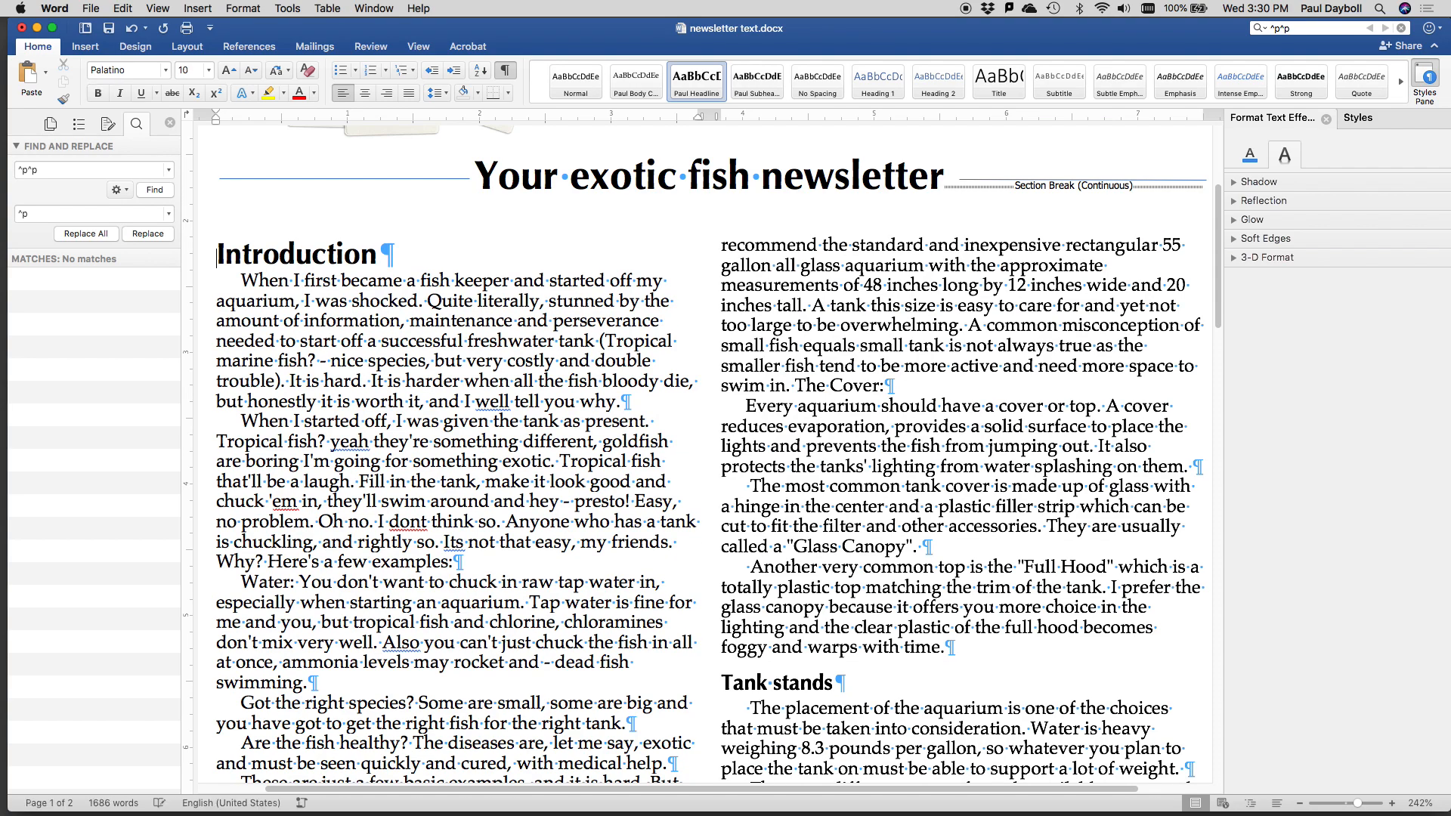
Remove the stray spaces starting paragraphs by replacing every paragraph mark followed by a space with a plain paragraph mark (^p).
scroll(418, 327, down, 5)
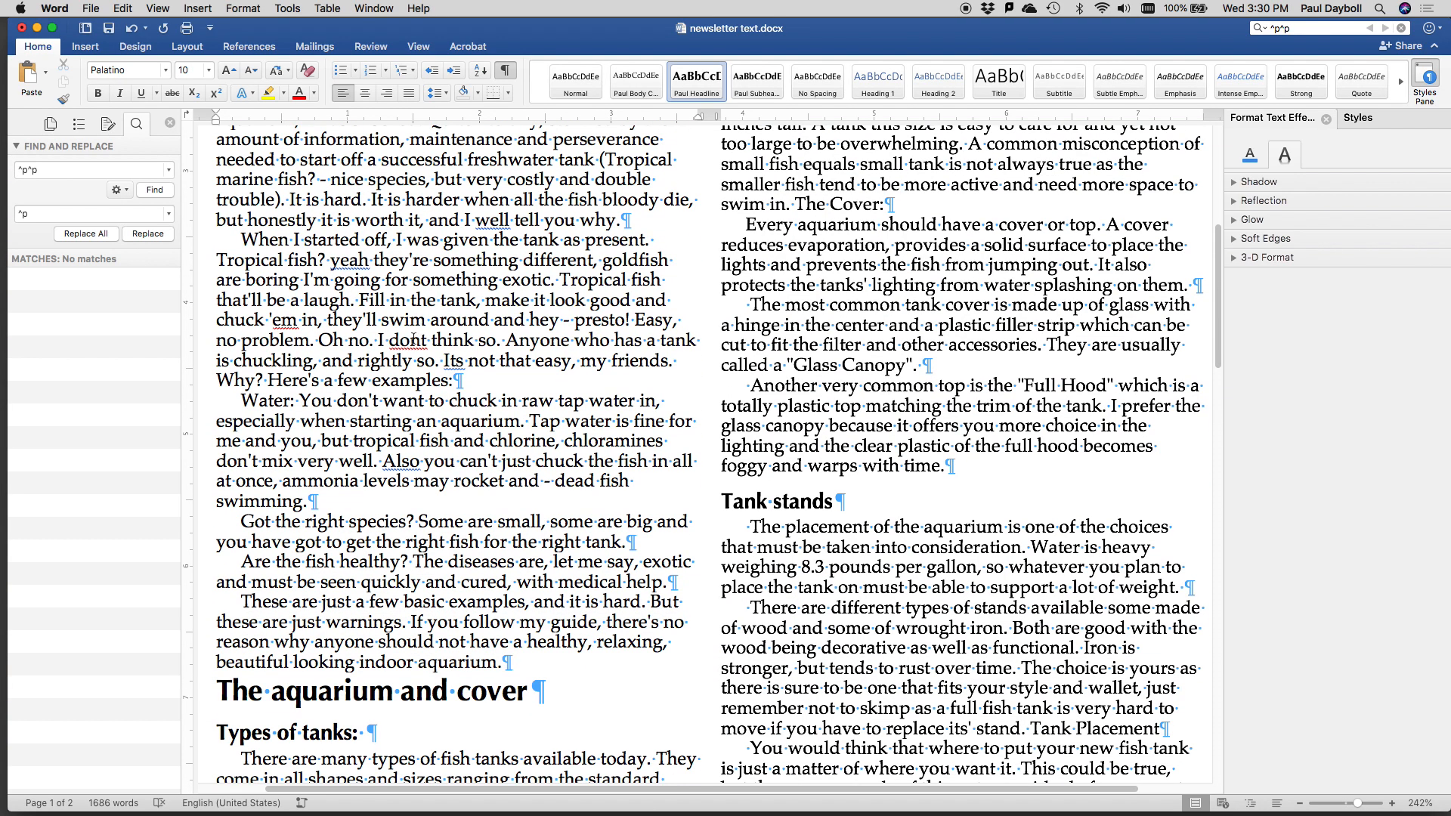
scroll(414, 340, down, 3)
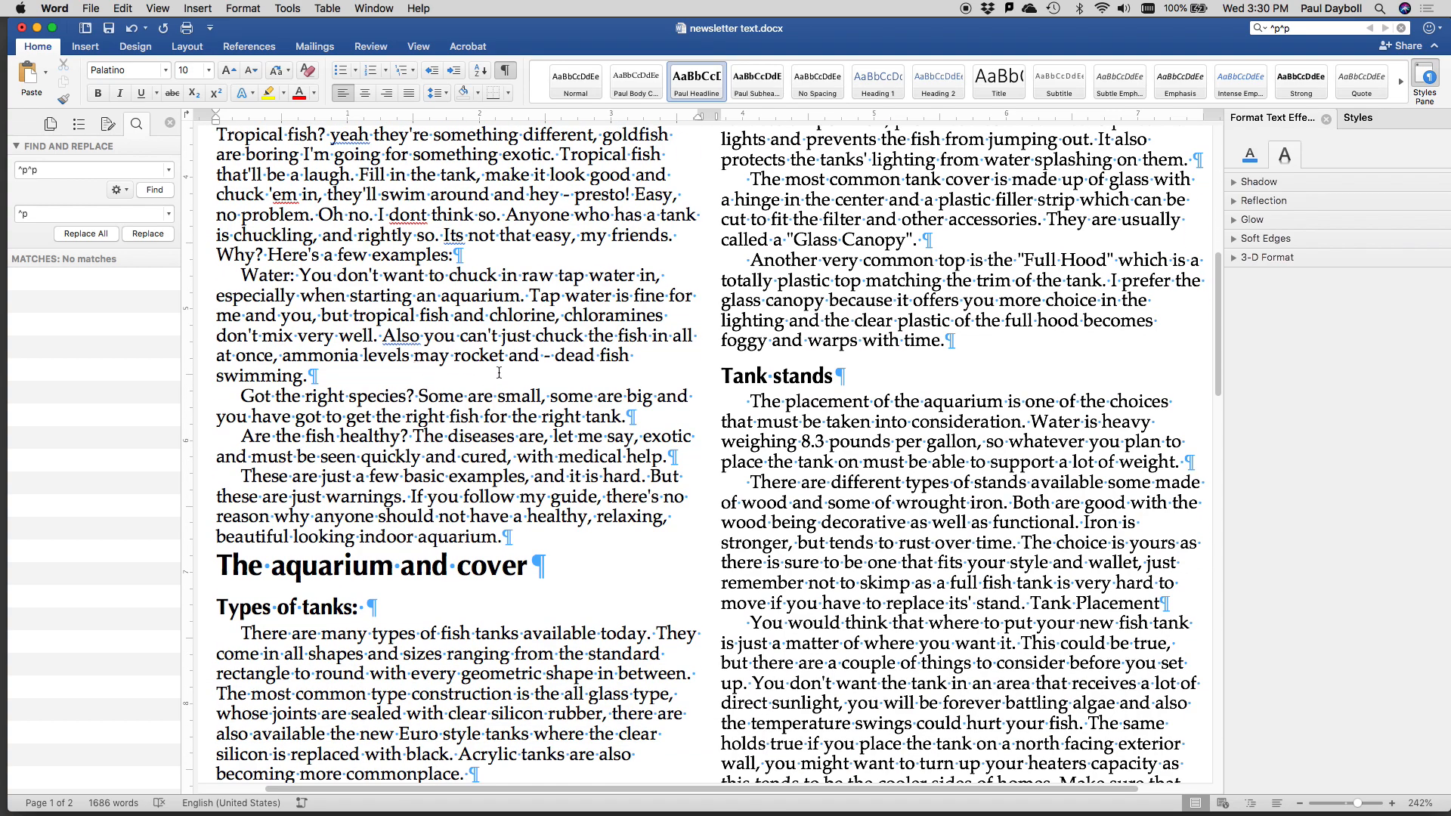
click(748, 401)
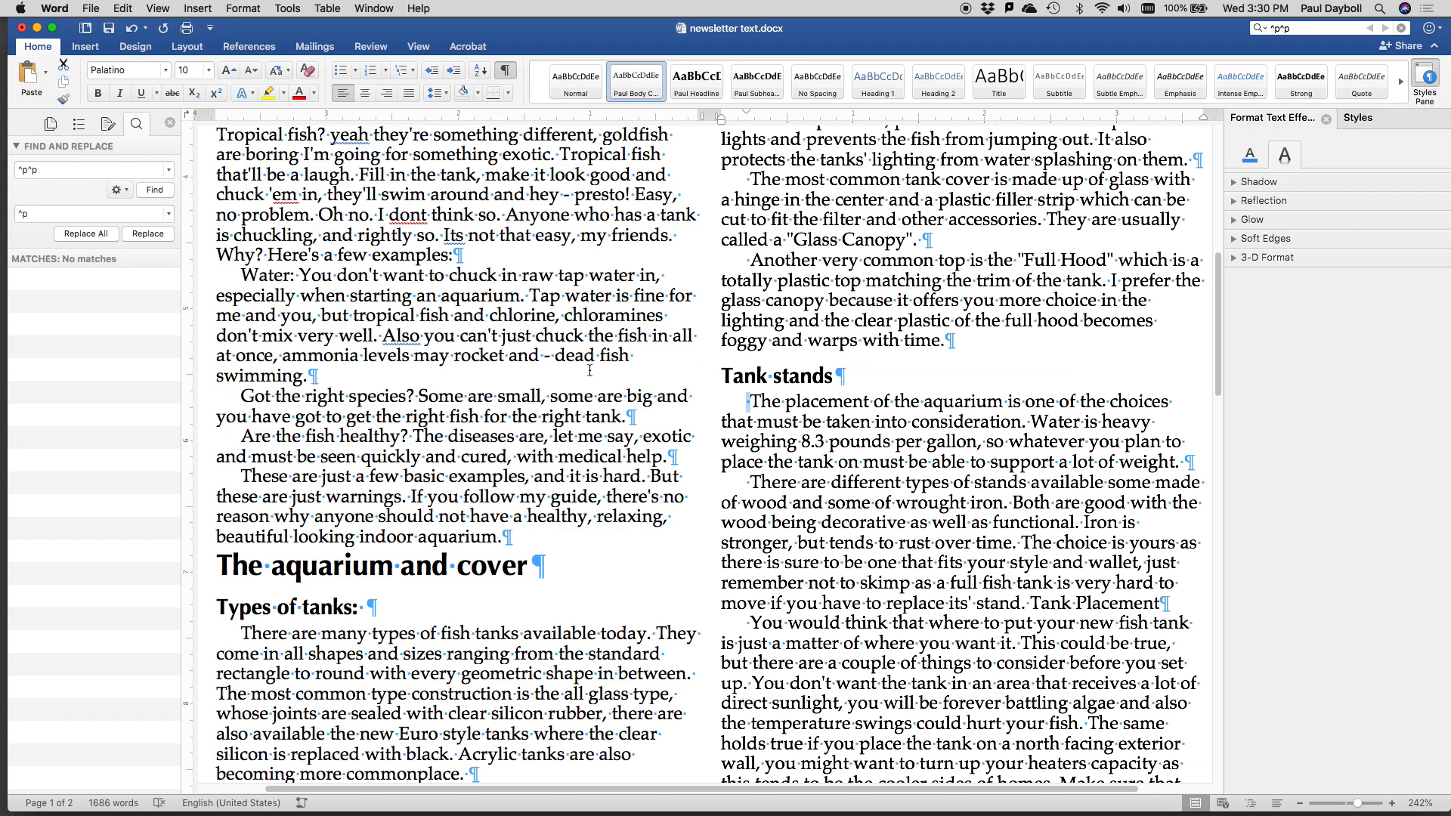
click(43, 169)
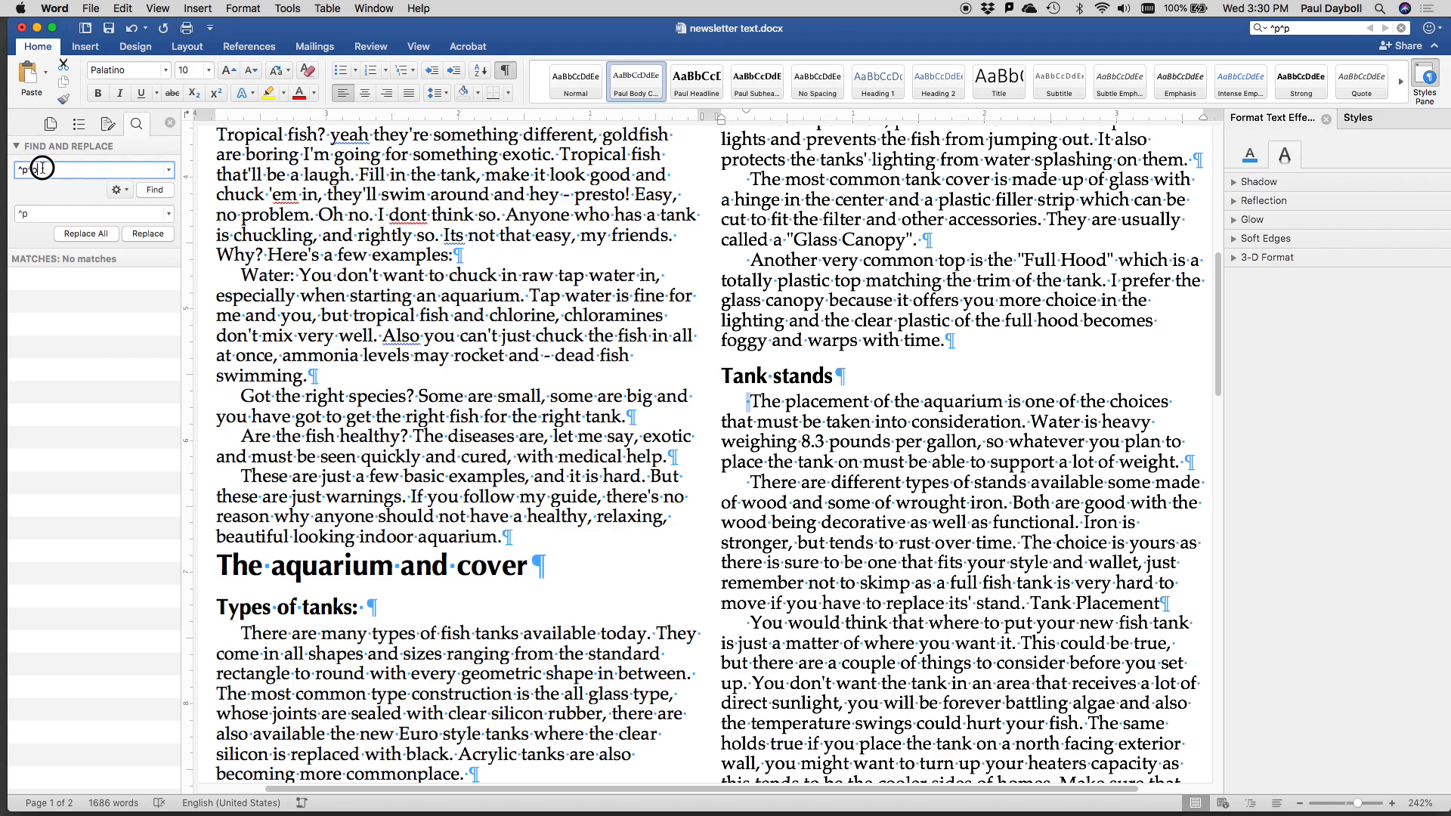
click(43, 168)
key(BackSpace)
key(BackSpace)
key(BackSpace)
key(BackSpace)
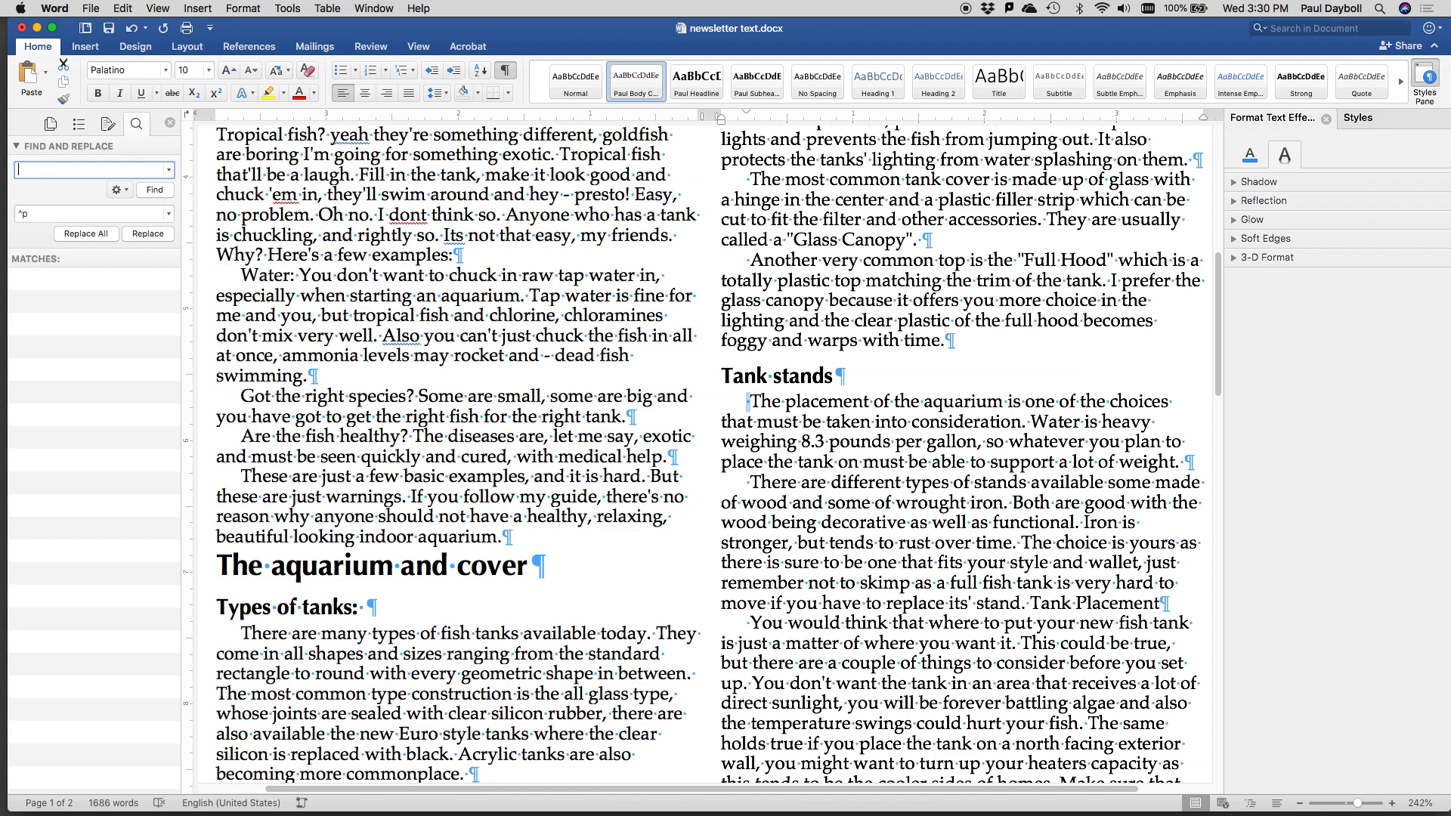
click(120, 189)
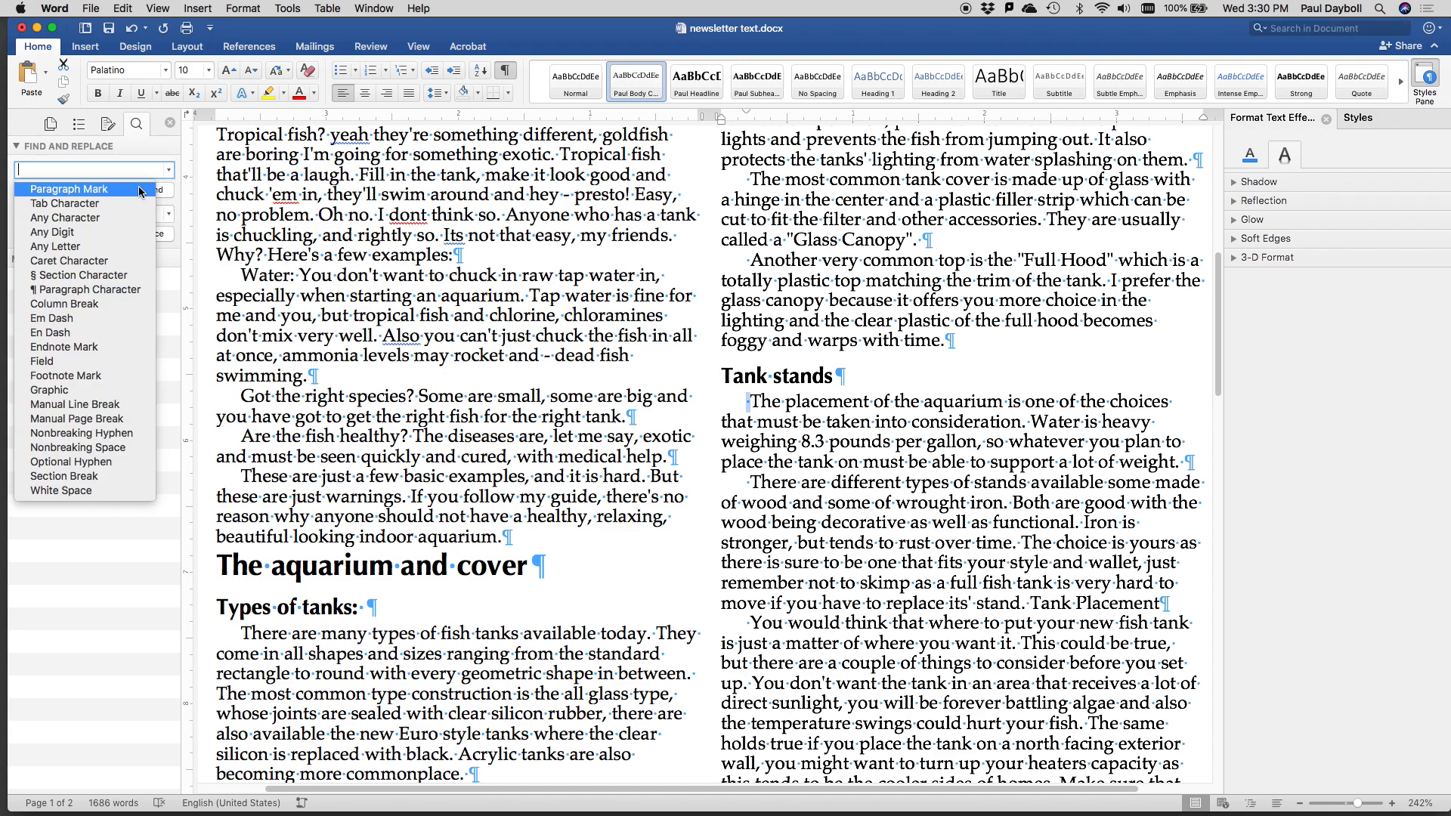
click(139, 192)
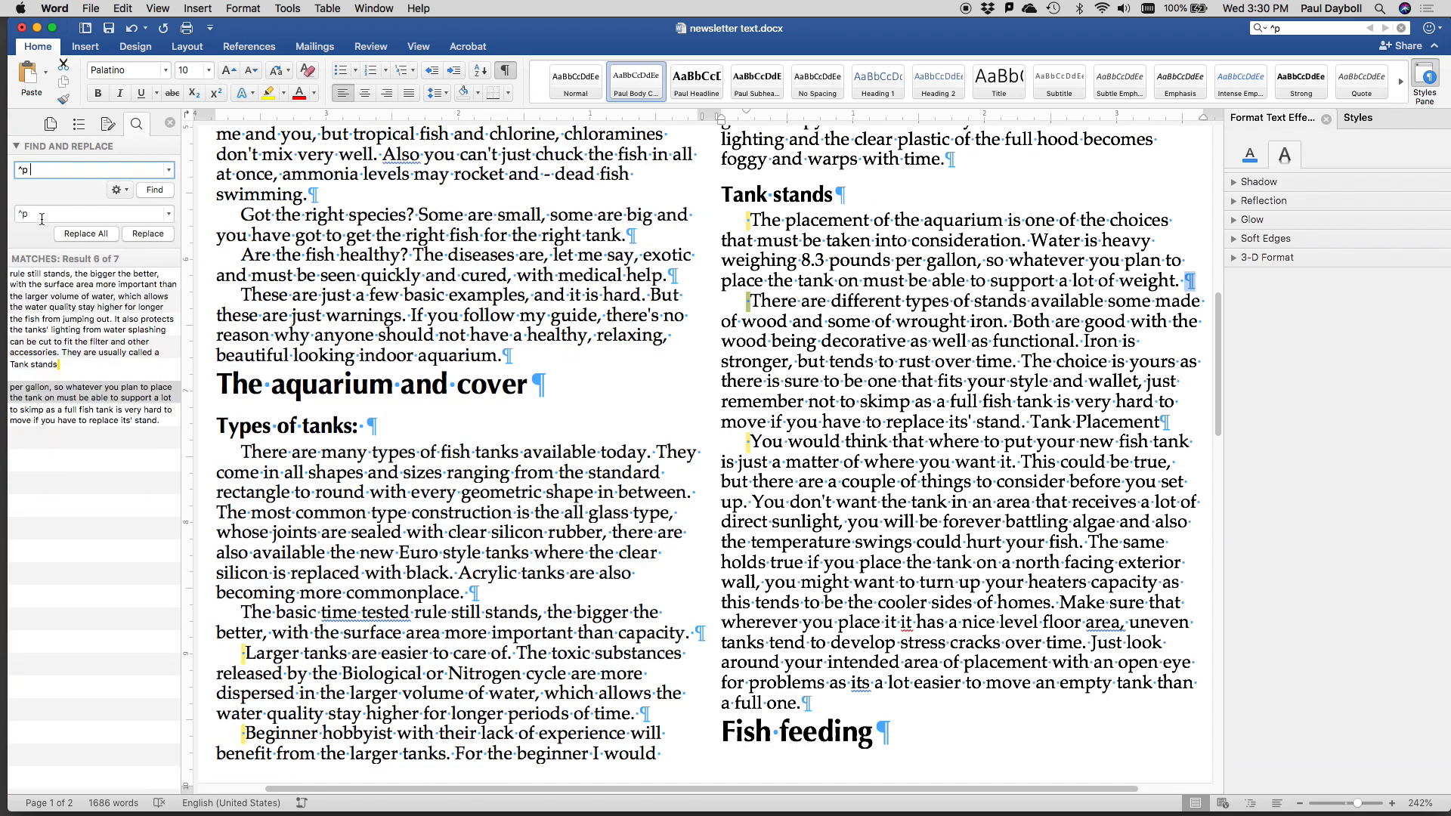
click(75, 233)
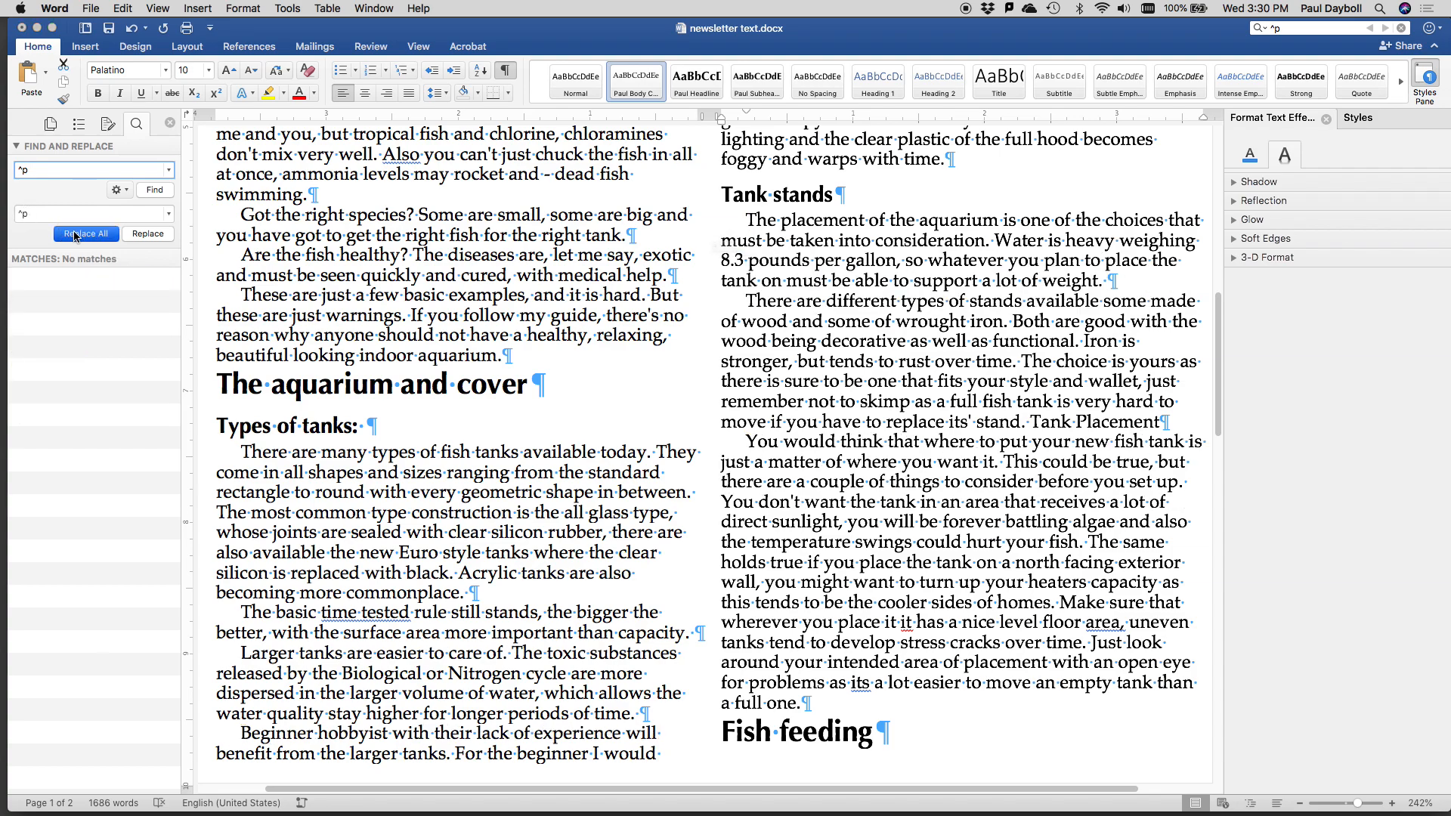
click(862, 282)
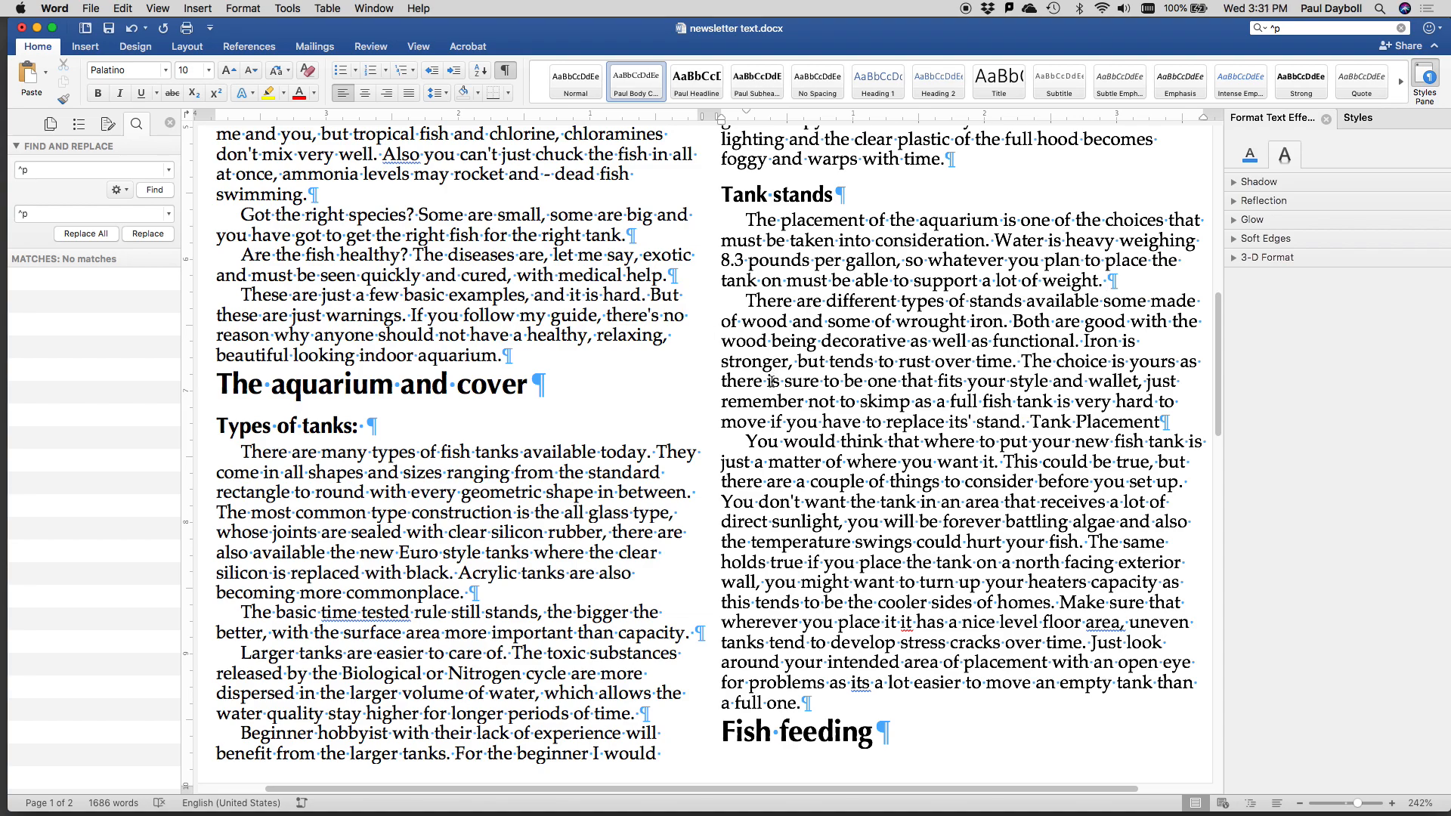
Insert the picture Sea Stars 1.tif from file at the end of the "Tanked" title.
scroll(767, 374, down, 10)
scroll(773, 384, down, 6)
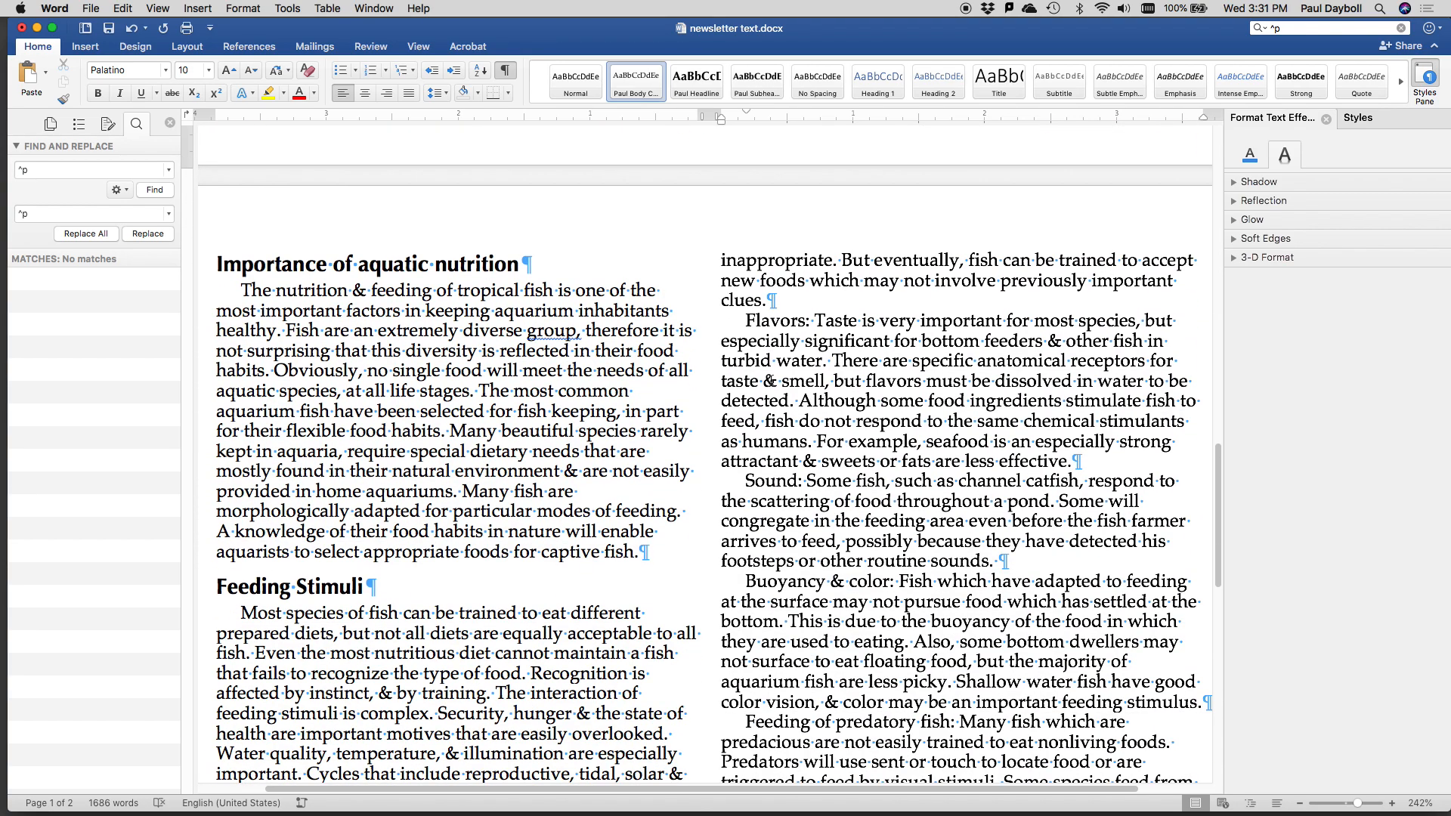
scroll(770, 380, up, 5)
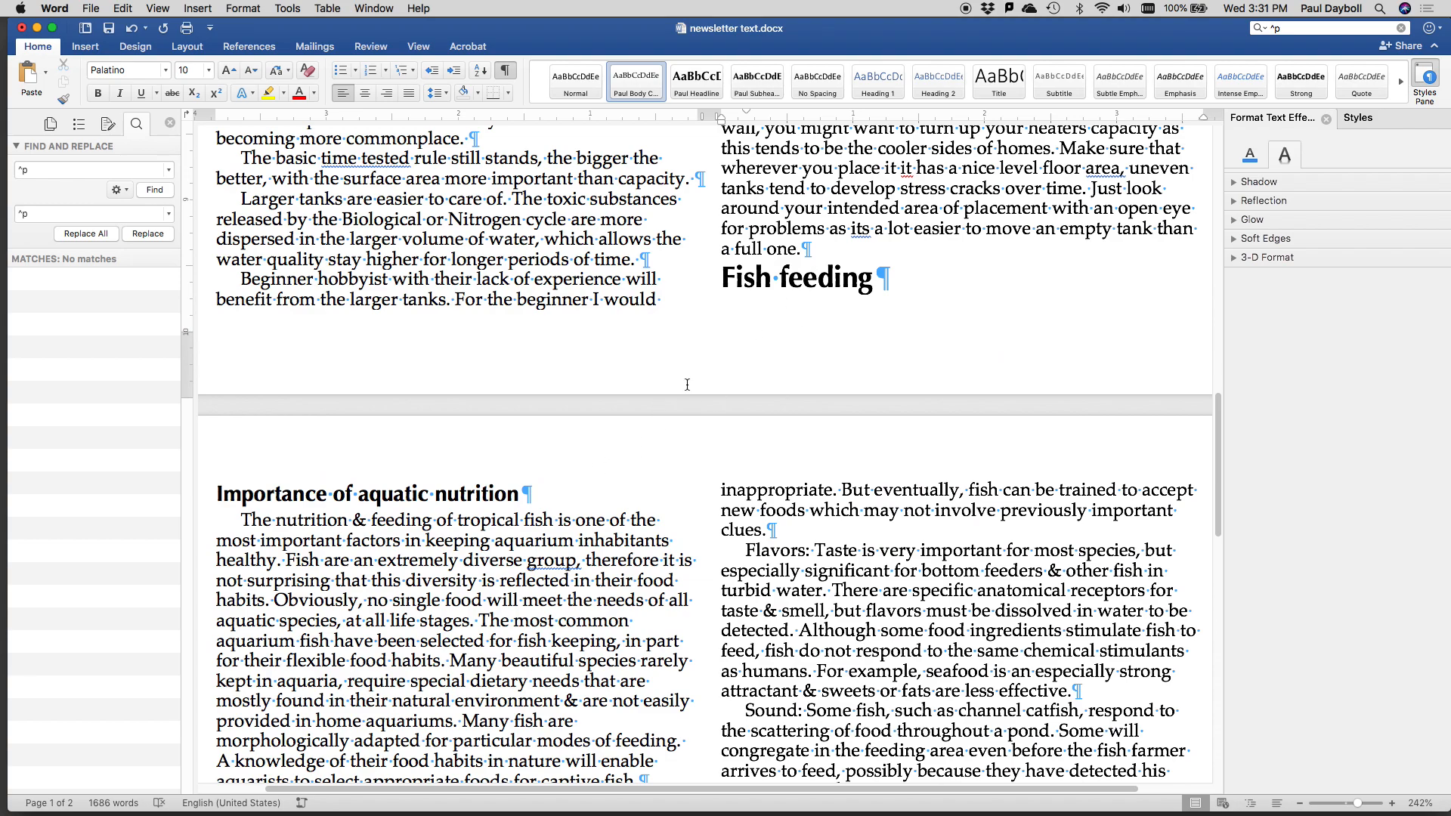
scroll(750, 357, up, 20)
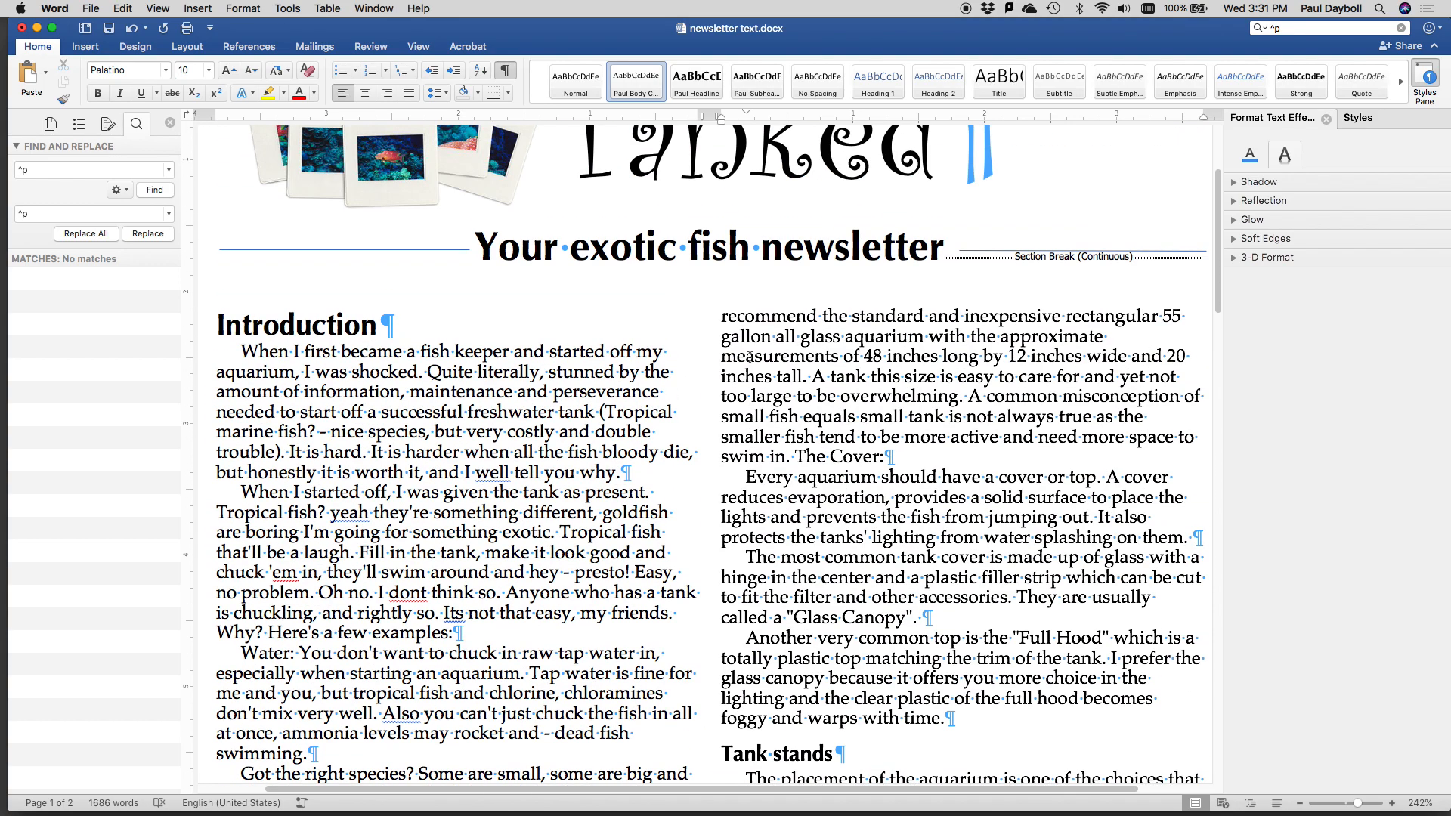
scroll(750, 357, up, 5)
click(967, 331)
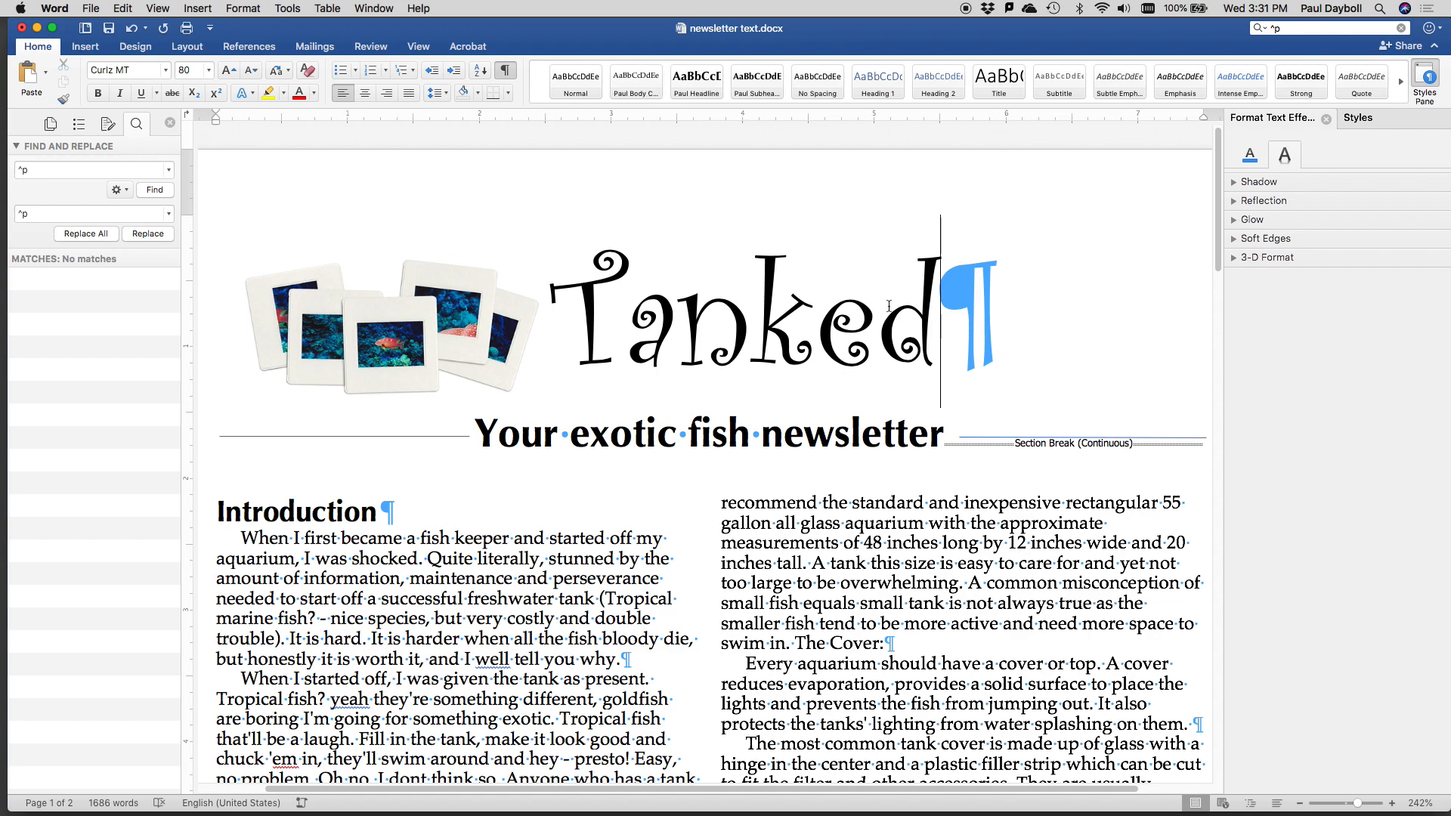
click(85, 47)
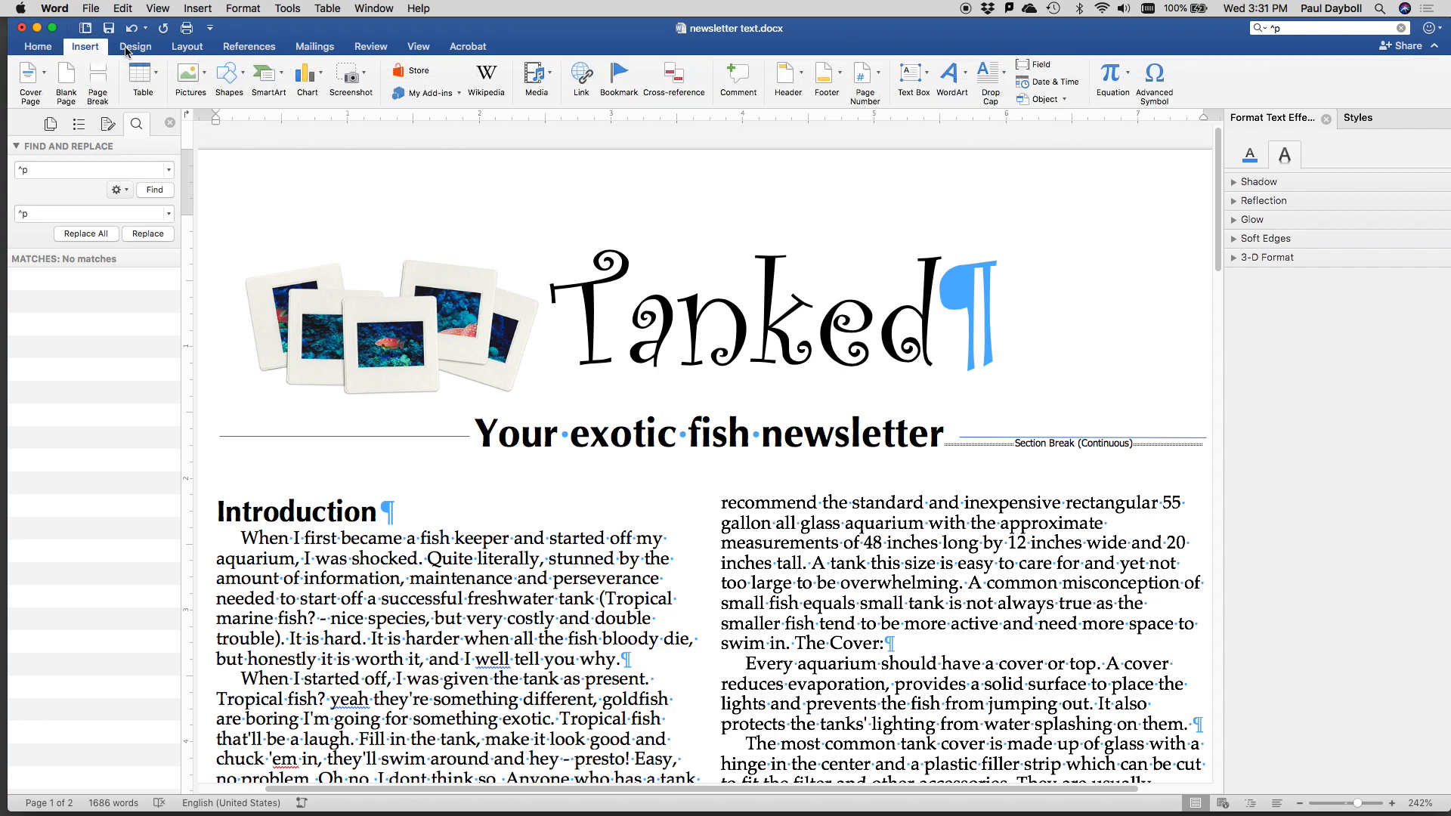
click(201, 80)
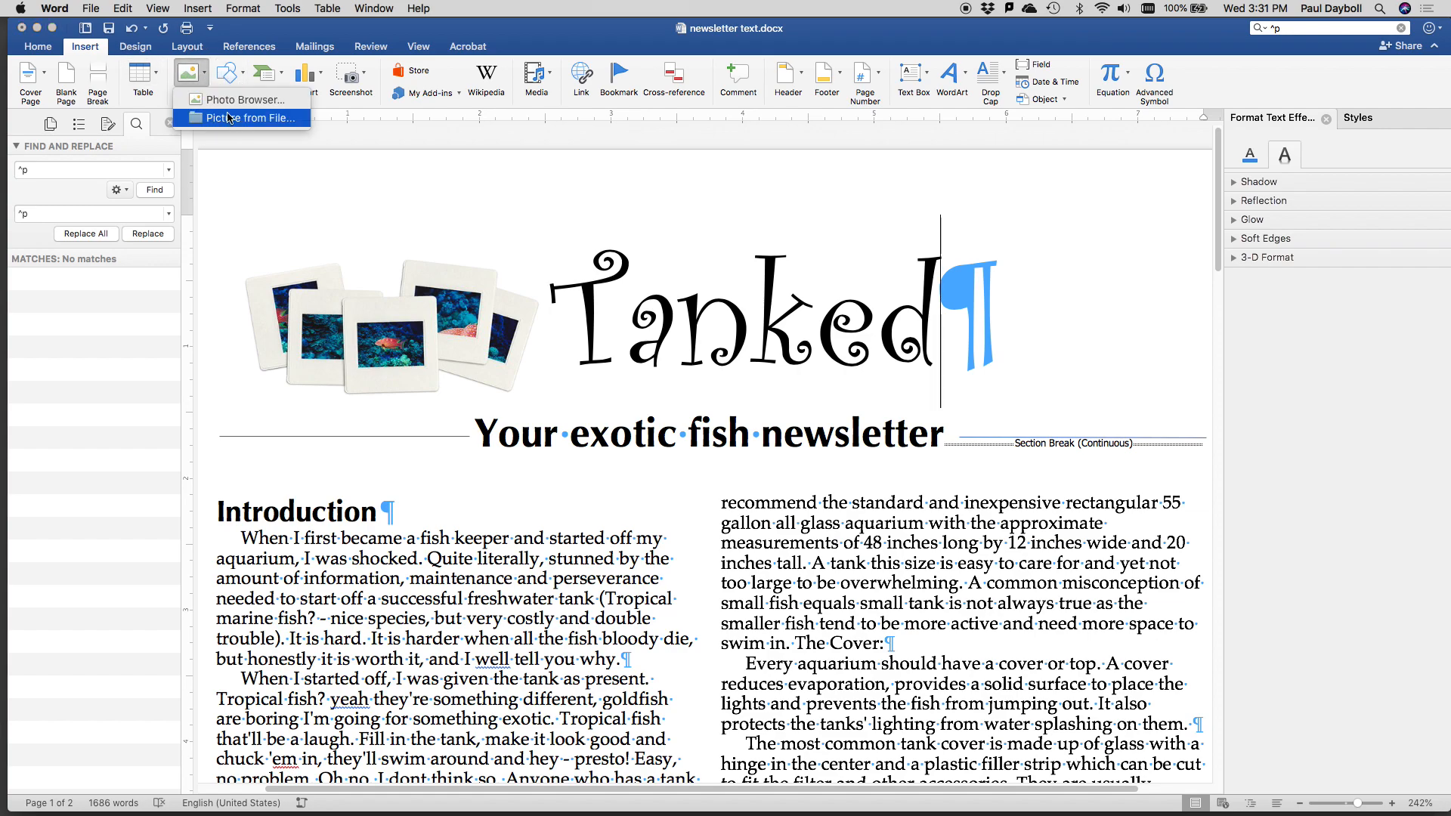
click(231, 119)
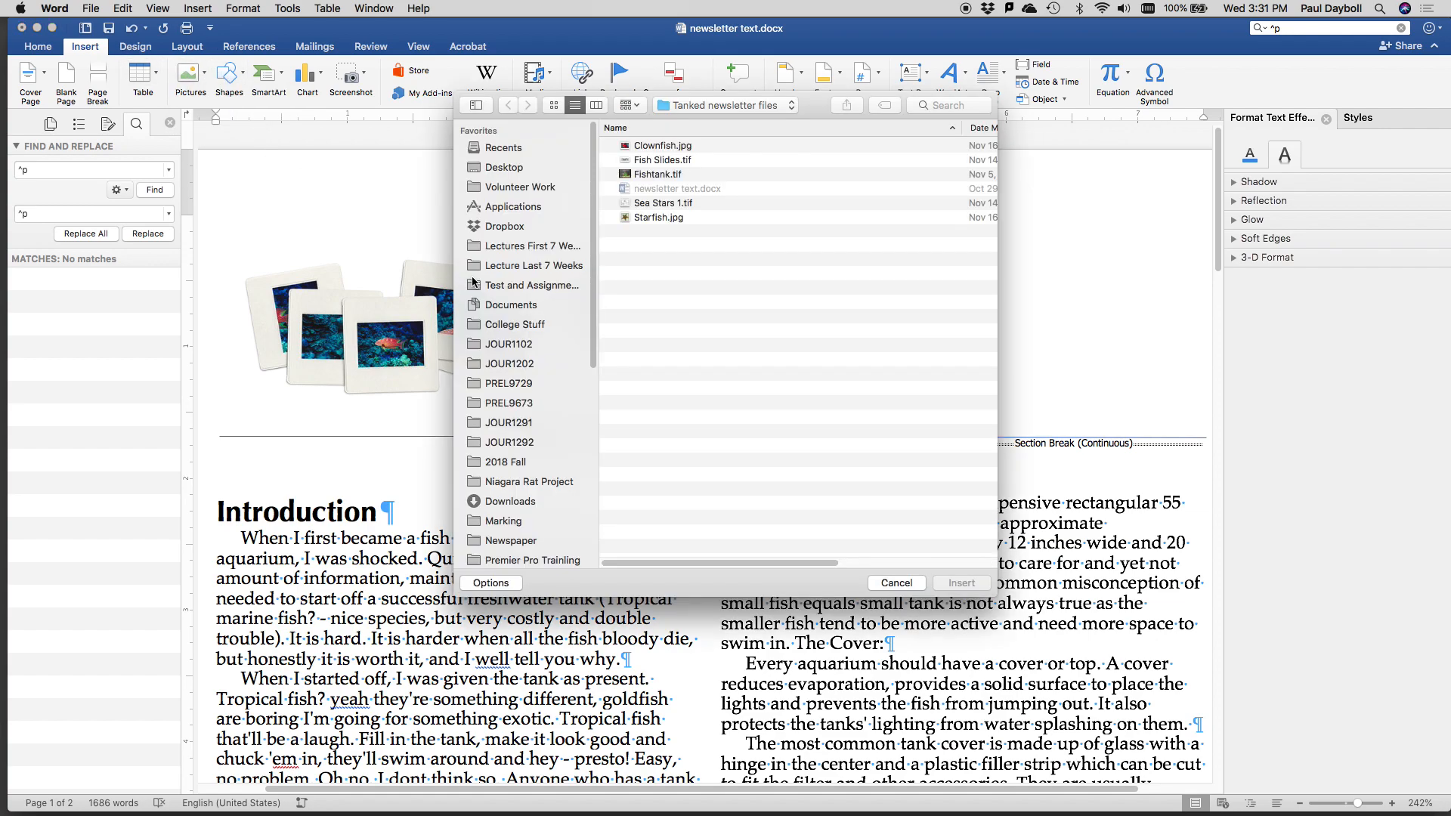
click(648, 204)
key(space)
key(space)
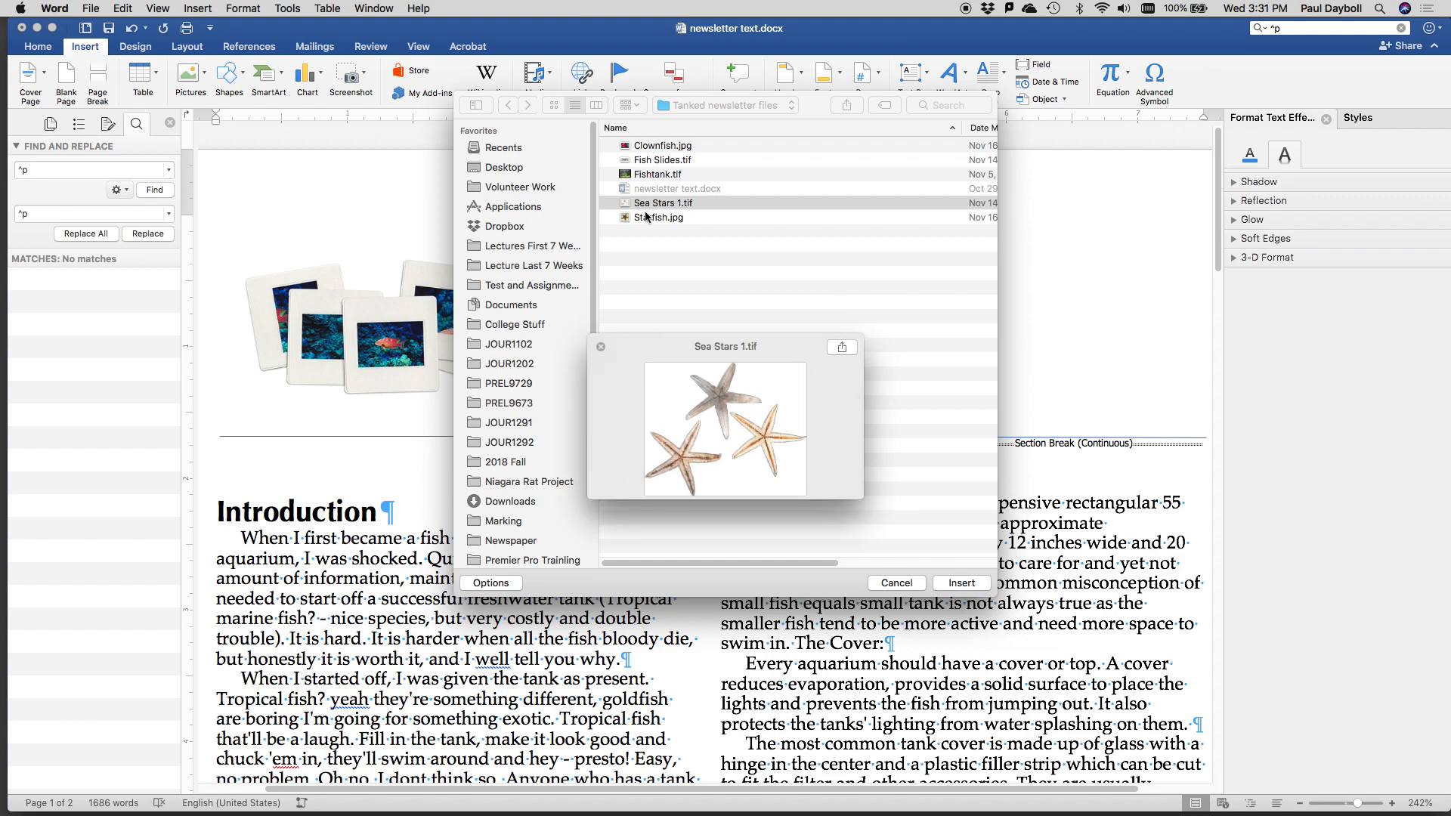
click(961, 584)
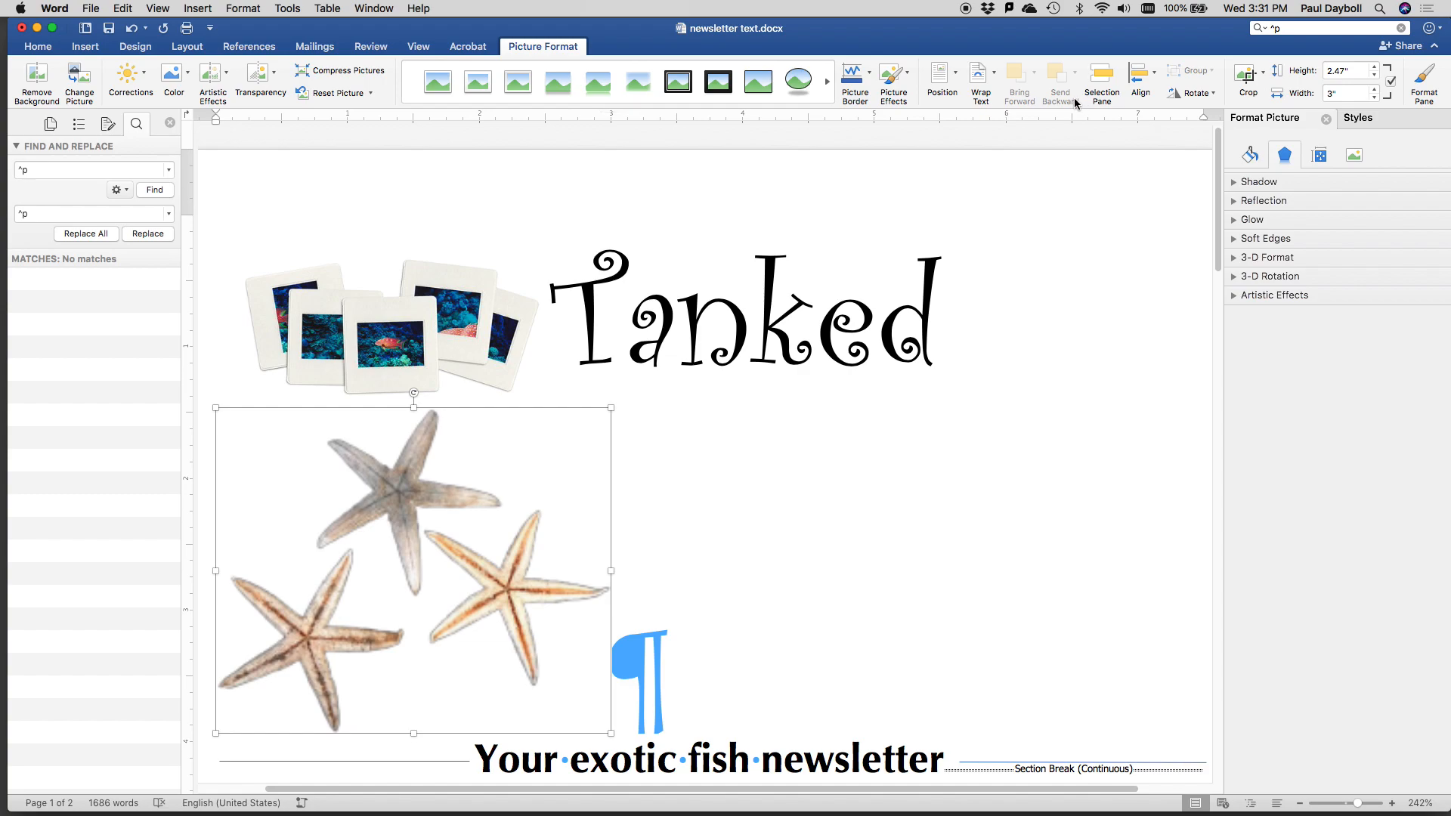
Let text wrap around the sea stars picture, move it toward the masthead's right side and shrink it to about 1.22" high by 1.48" wide.
click(989, 73)
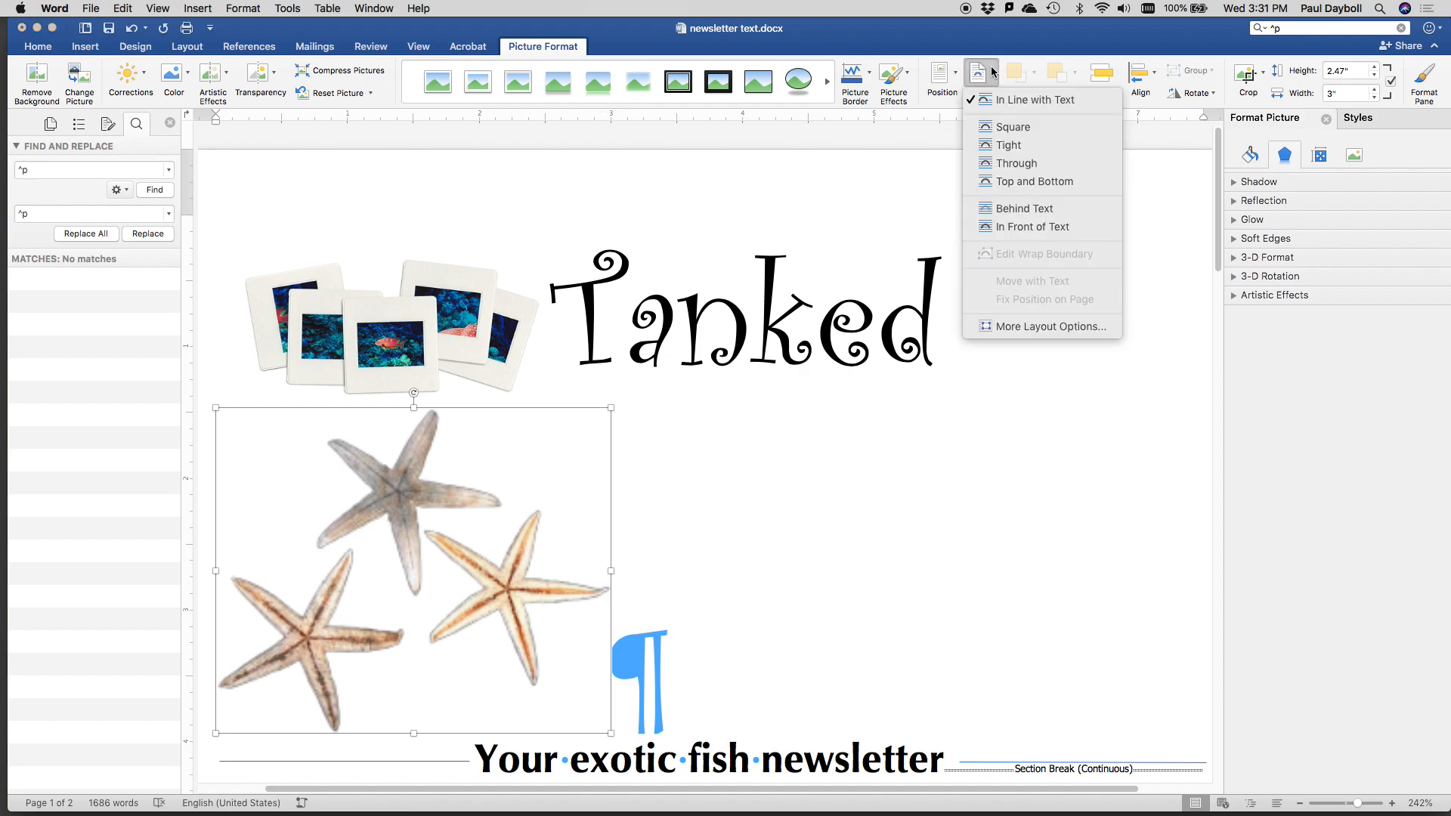
click(996, 155)
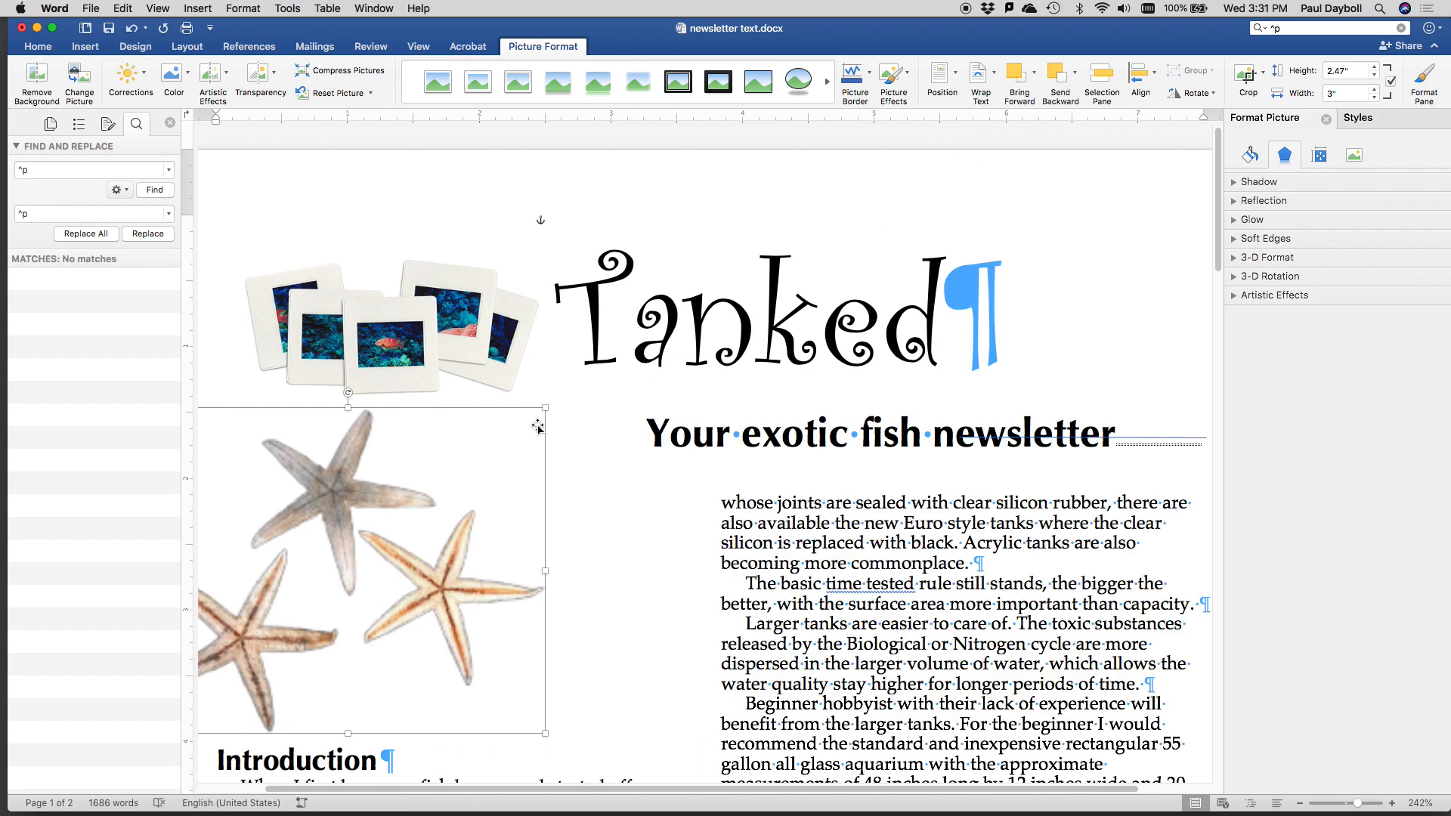
drag(550, 413, 990, 345)
drag(768, 317, 932, 381)
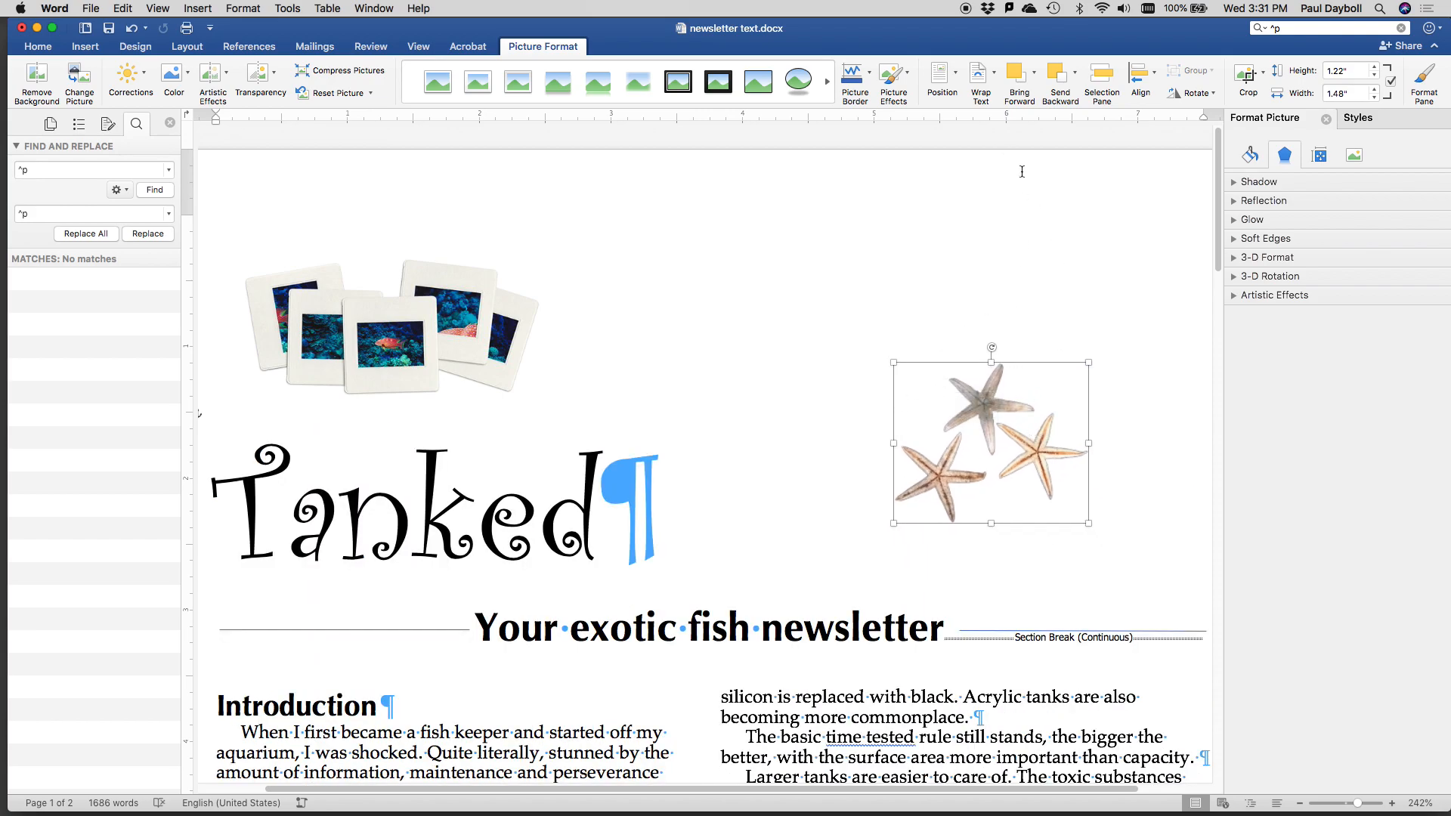
Set the sea stars picture in front of the text and position it right of the title, over the tagline's right-hand rules.
click(987, 90)
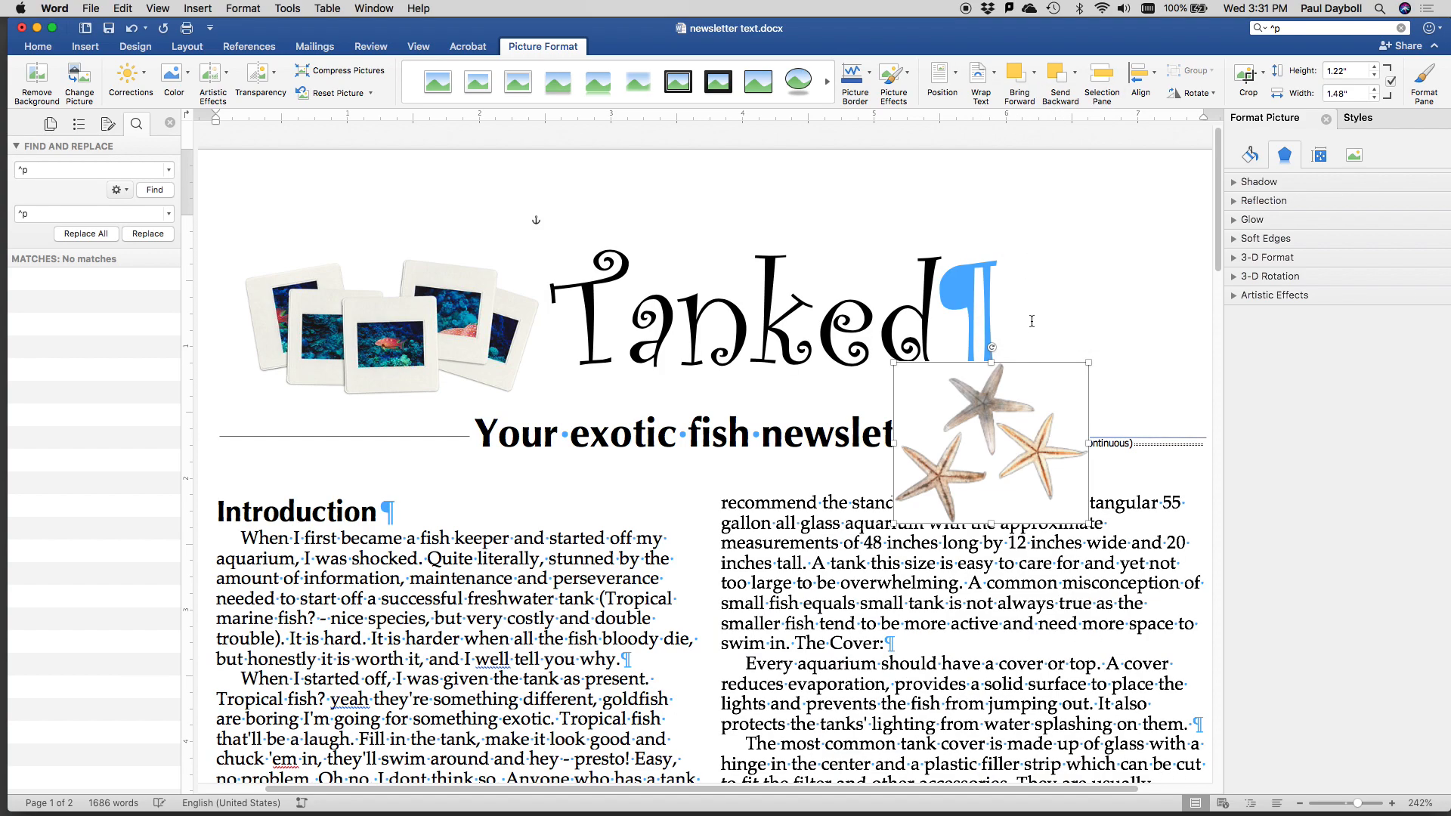
drag(1014, 411, 1081, 353)
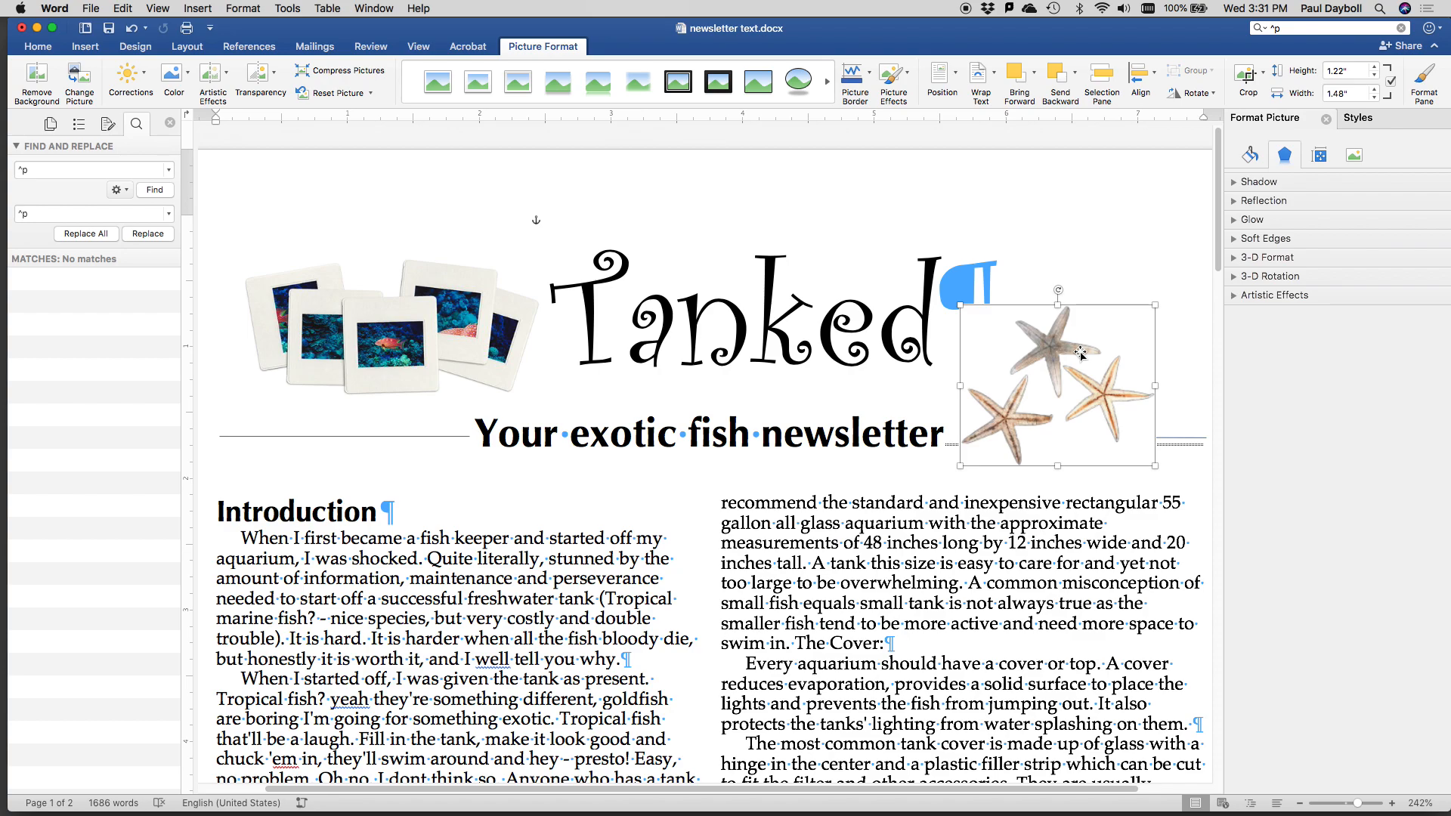
click(1181, 439)
right_click(1182, 440)
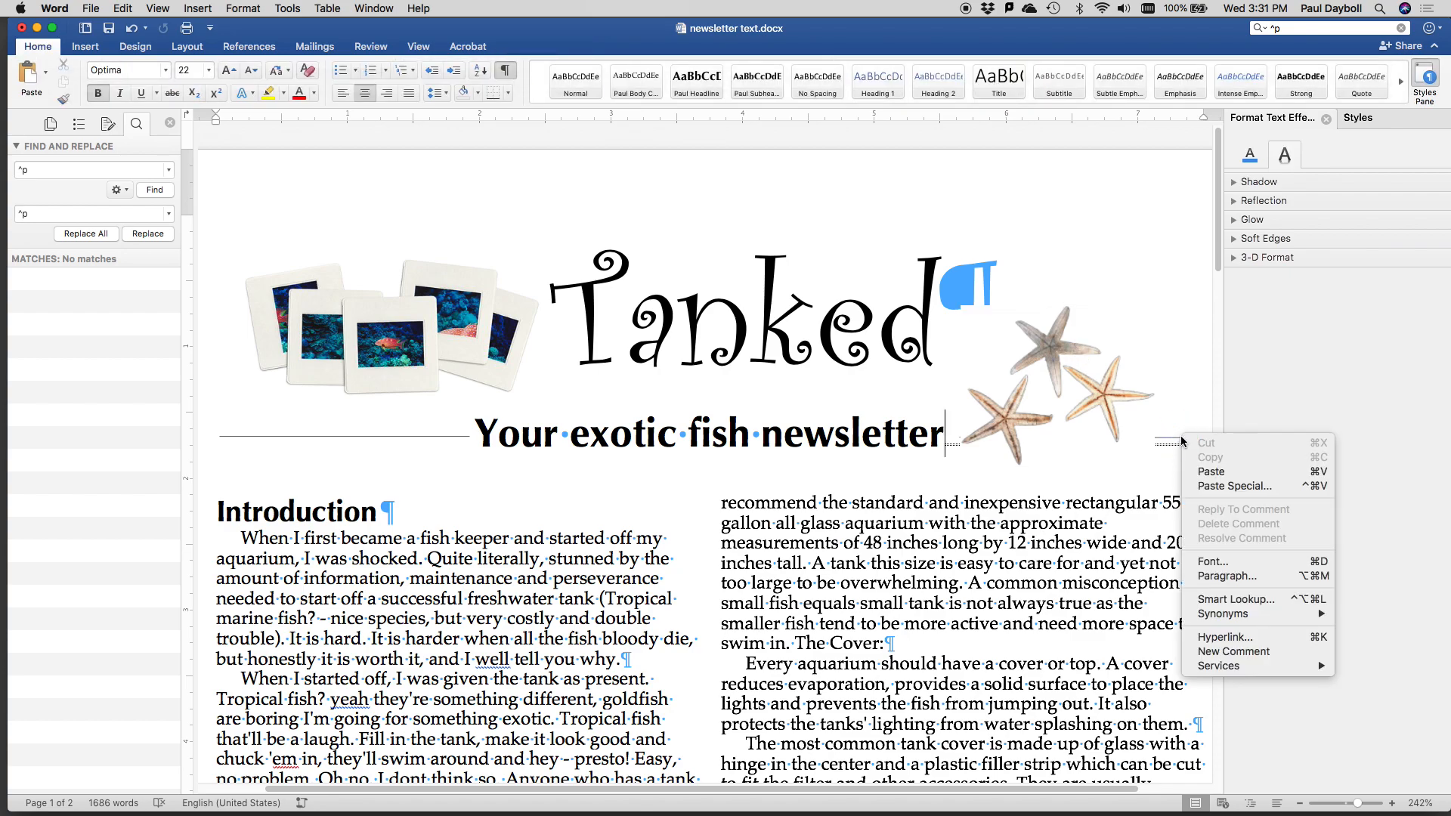
click(1179, 368)
drag(1089, 400, 1097, 398)
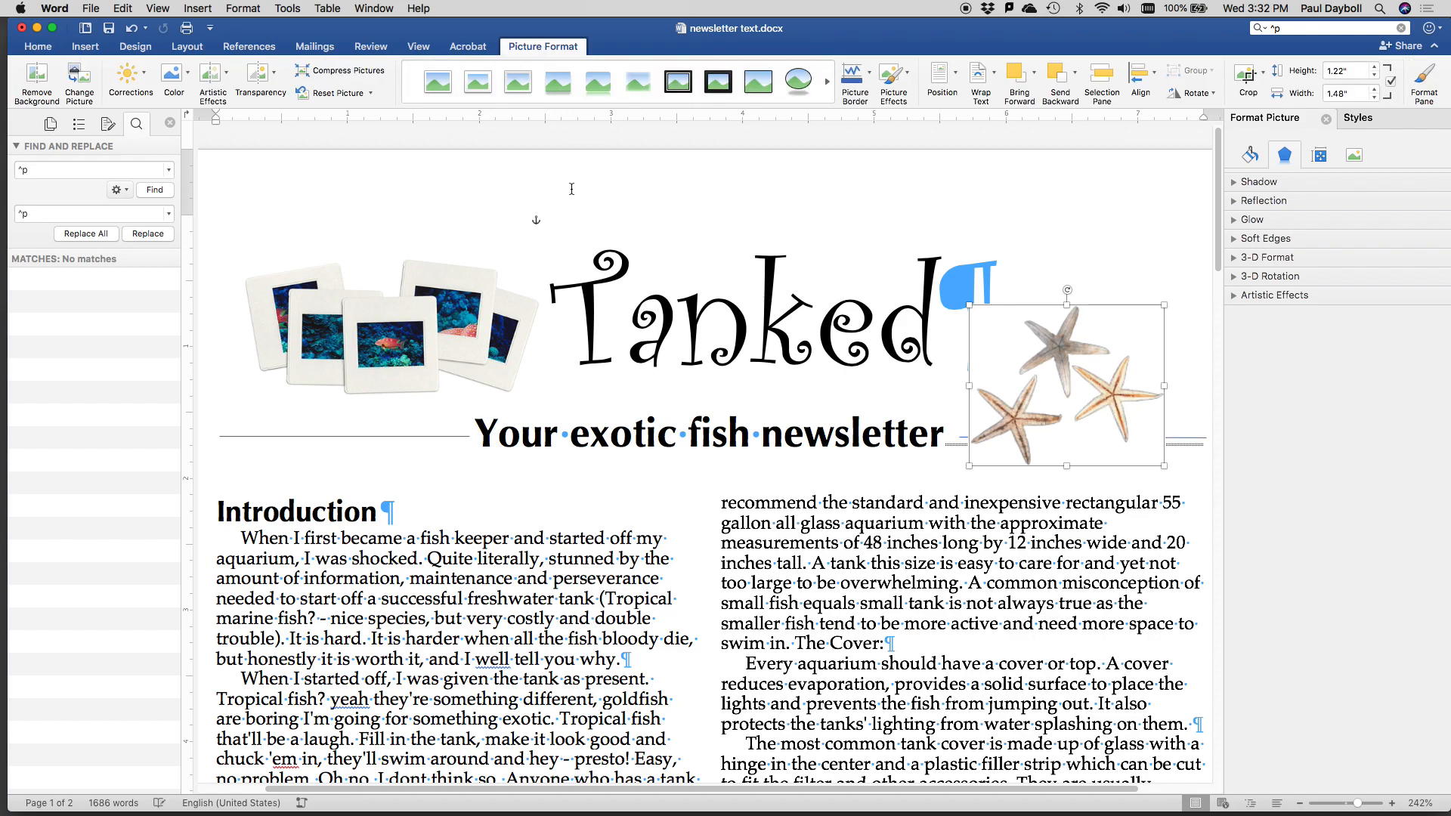
Try to remove the sea stars picture's background, extending the removal area from two opposite corners to cover all three sea stars.
click(41, 73)
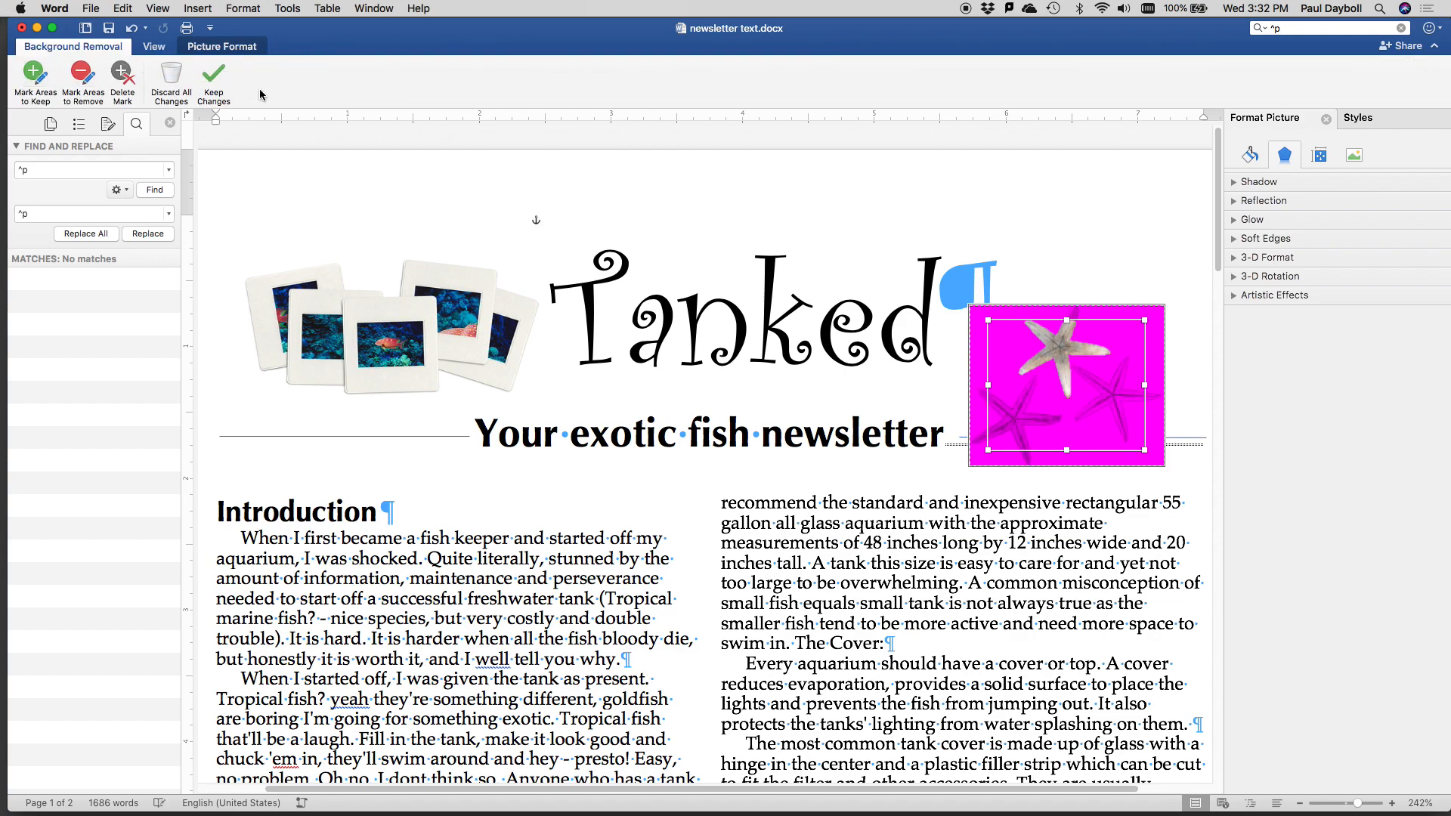
drag(988, 450, 972, 463)
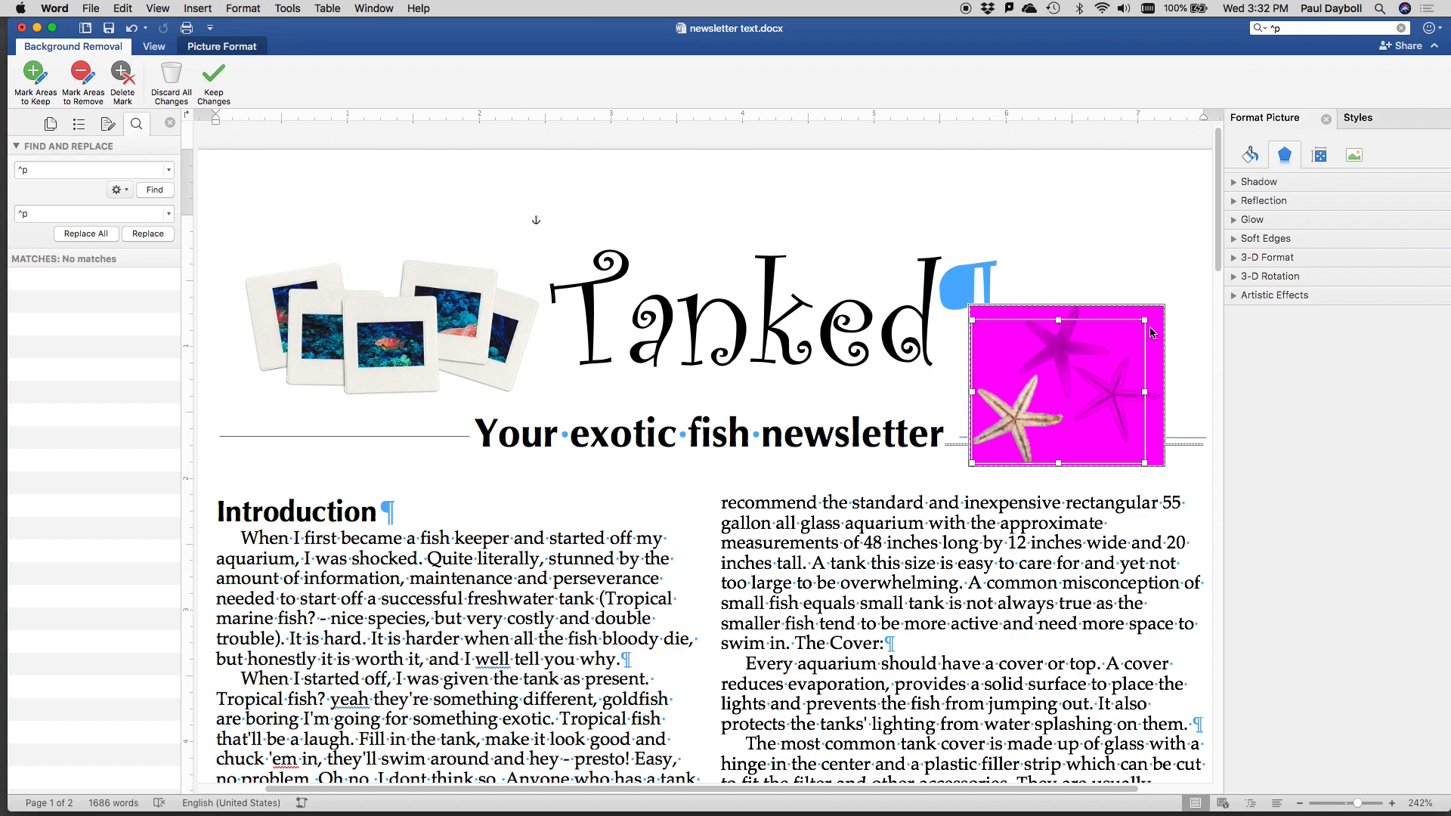
drag(1145, 323, 1169, 306)
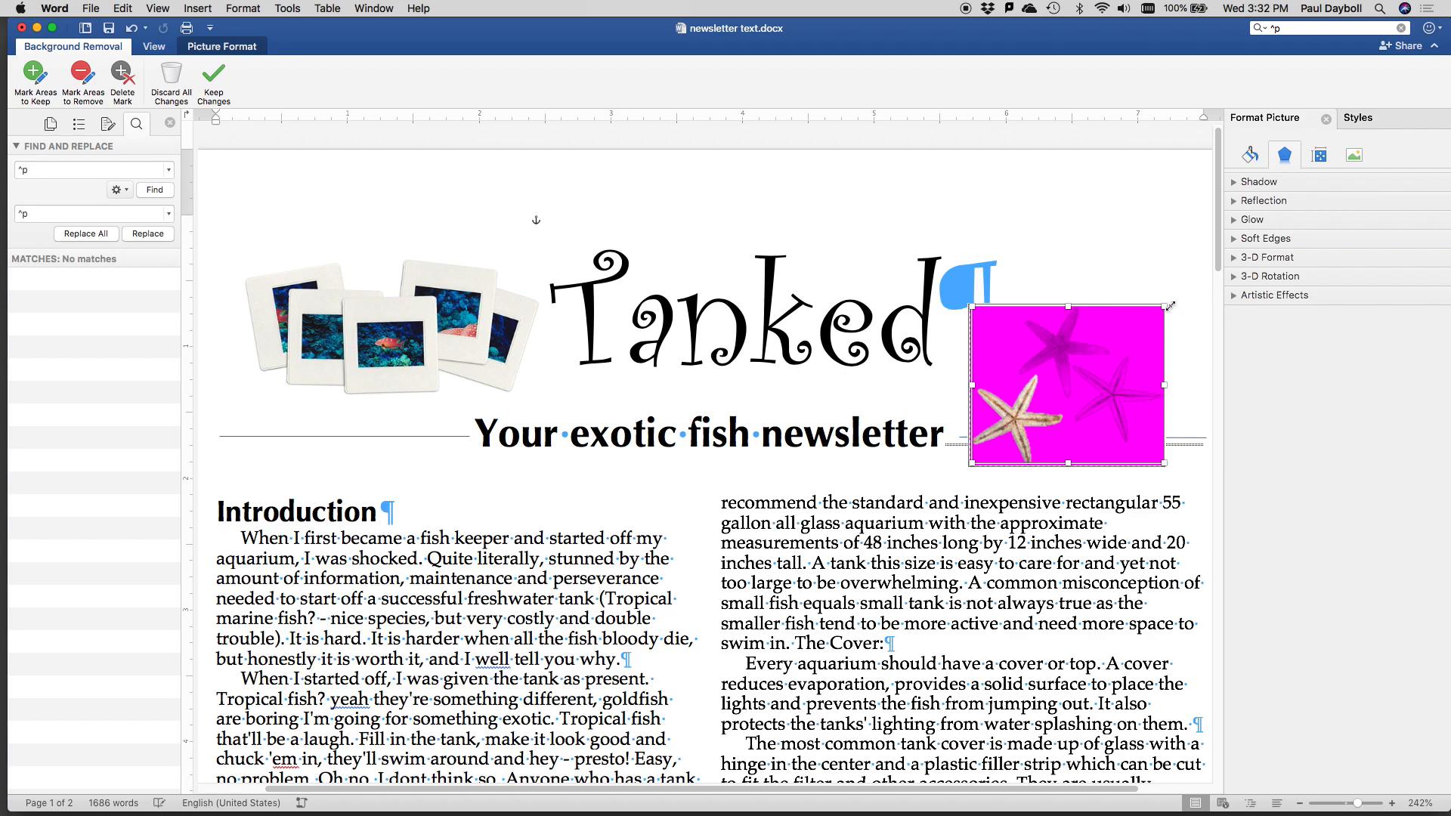
click(1166, 285)
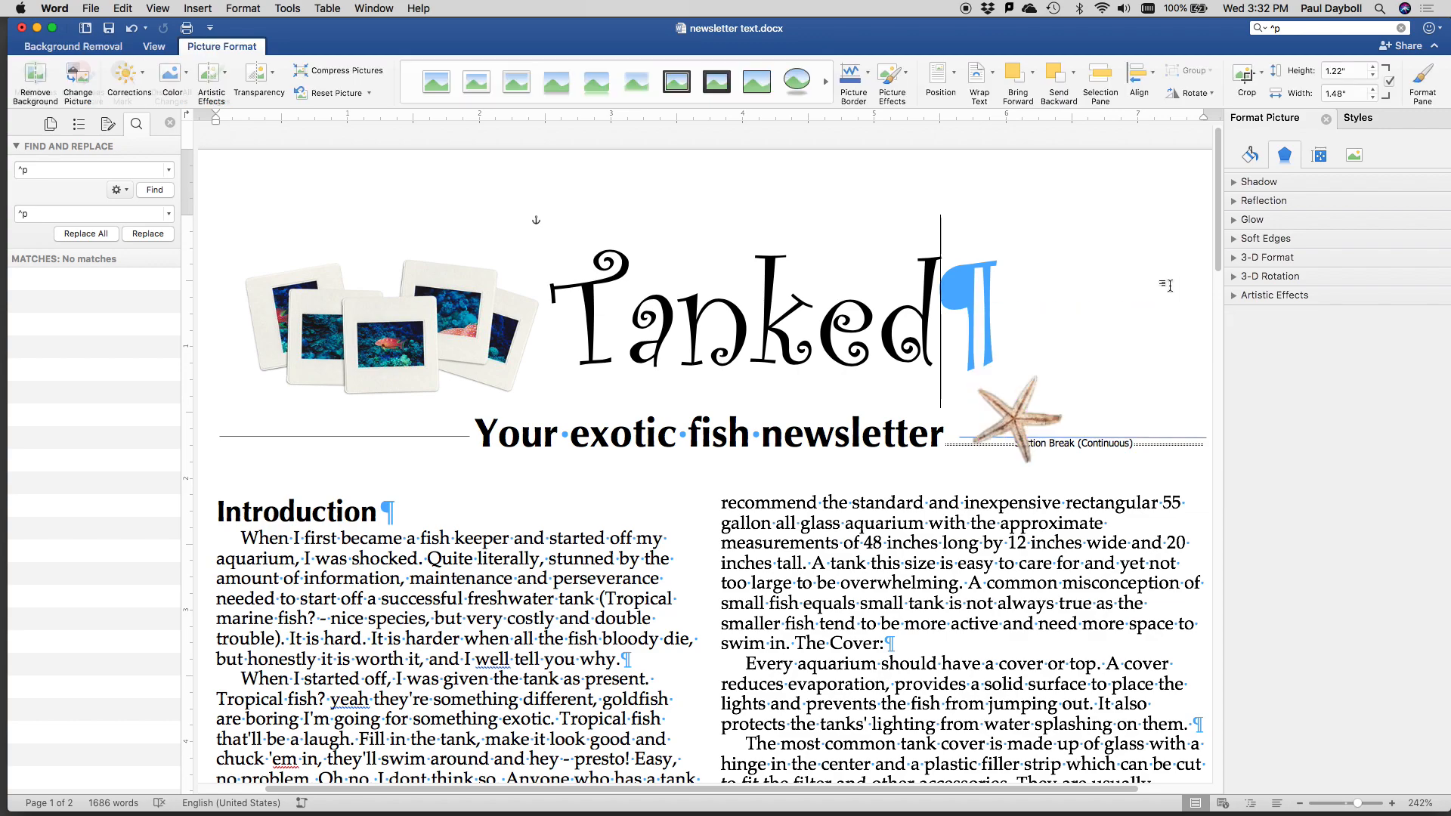
Reopen the sea stars' background removal, try marking areas to remove, and discard all the background changes.
click(1035, 414)
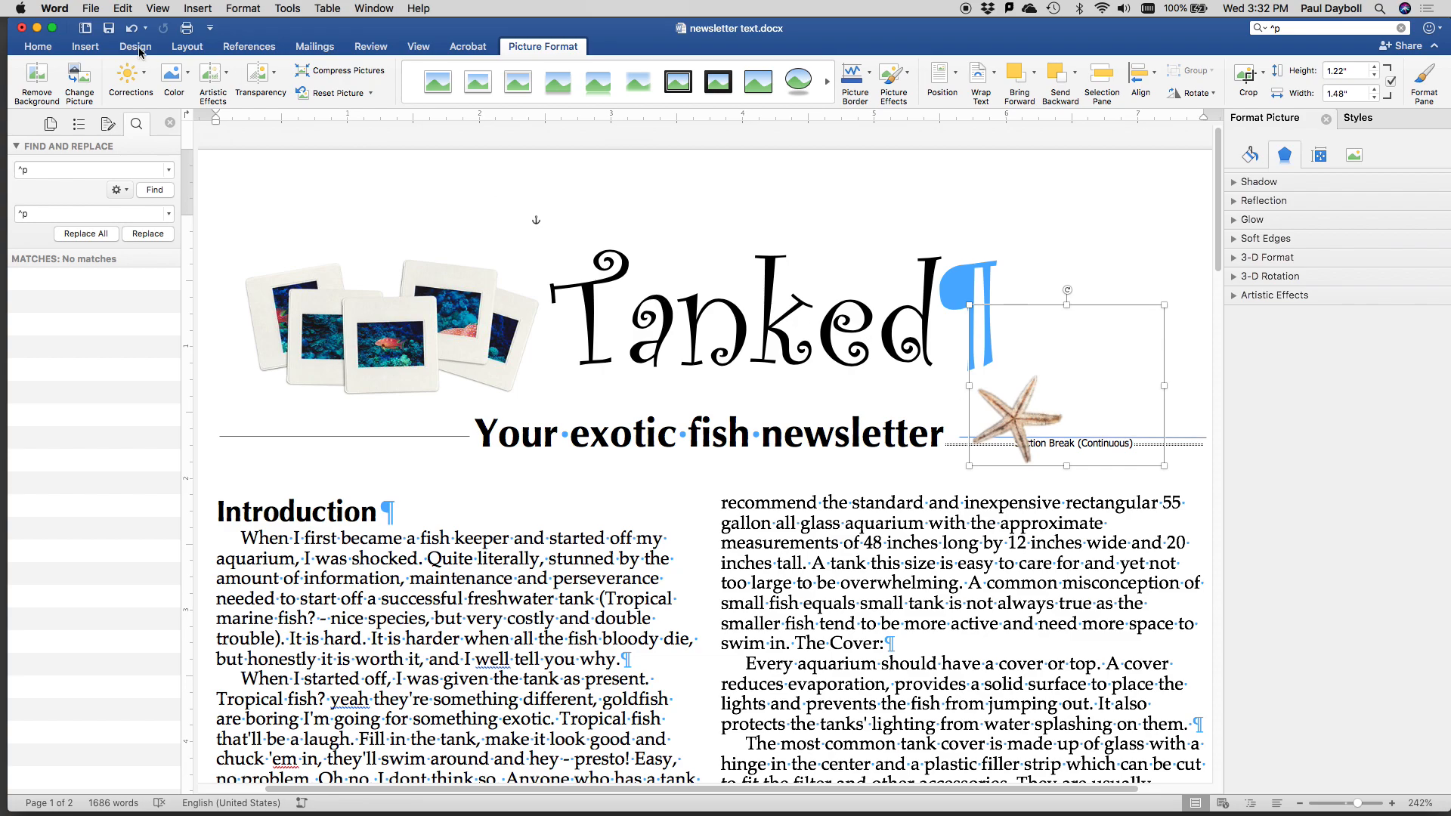
click(37, 82)
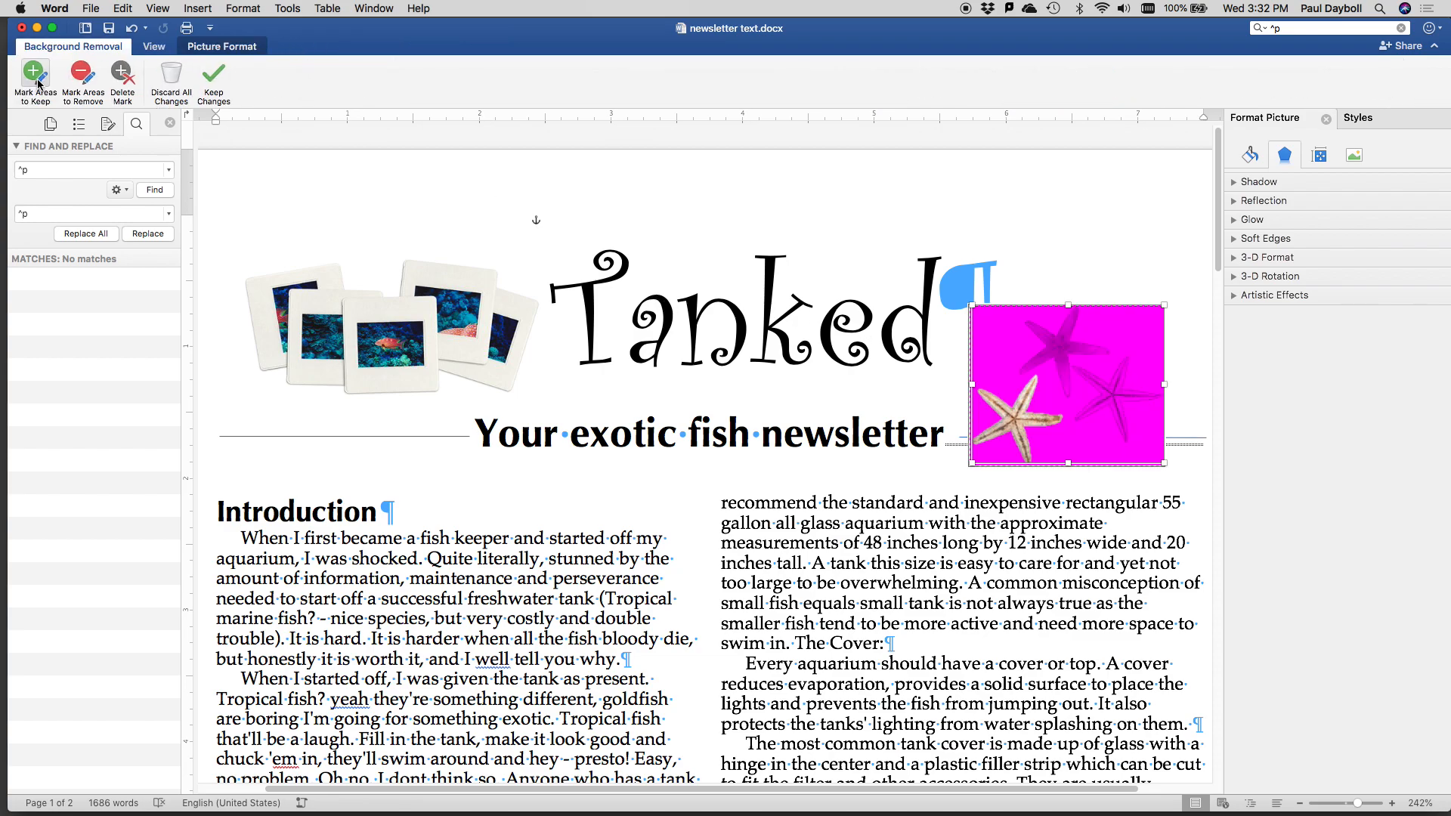
click(103, 74)
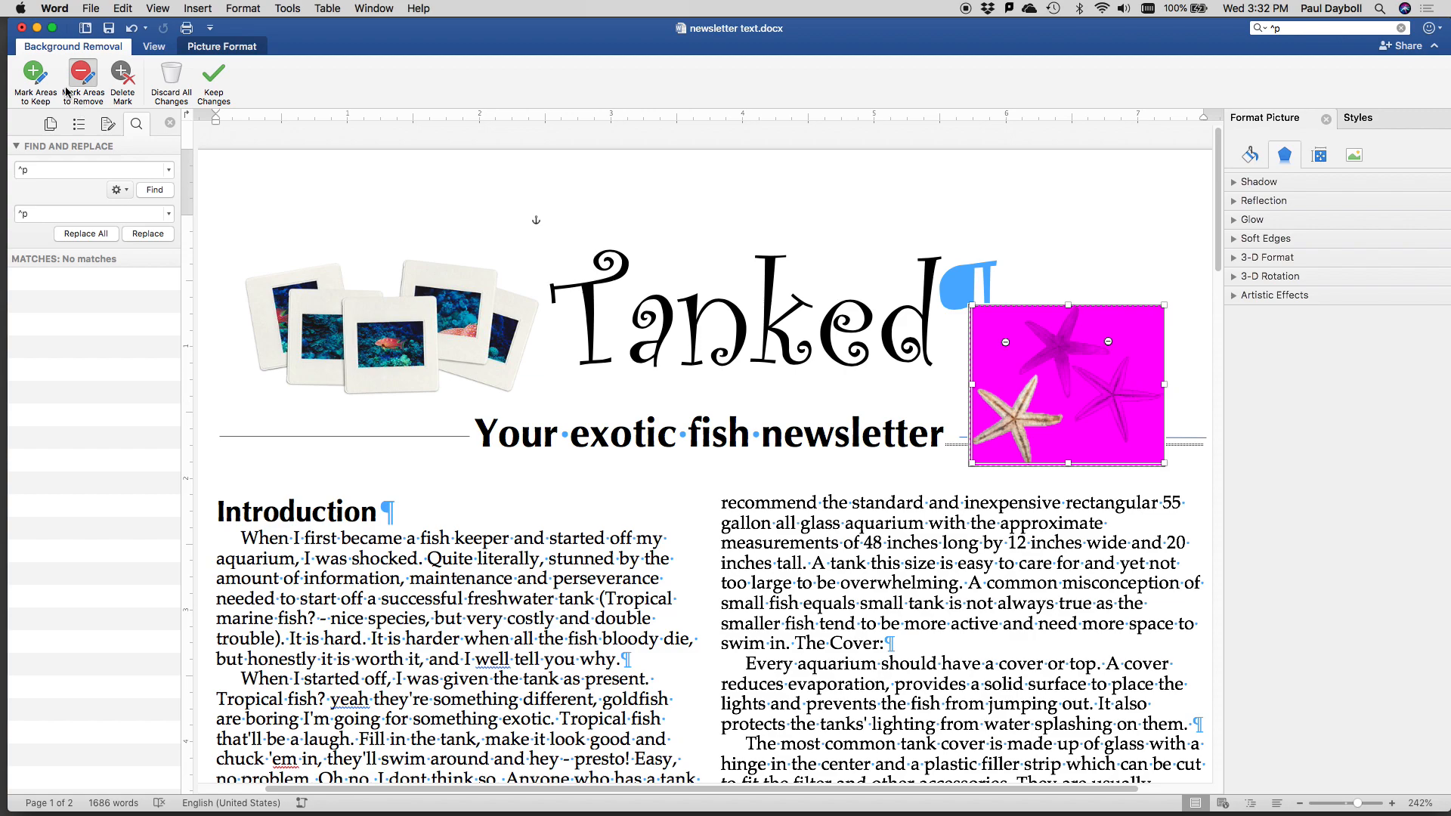
click(120, 71)
click(121, 73)
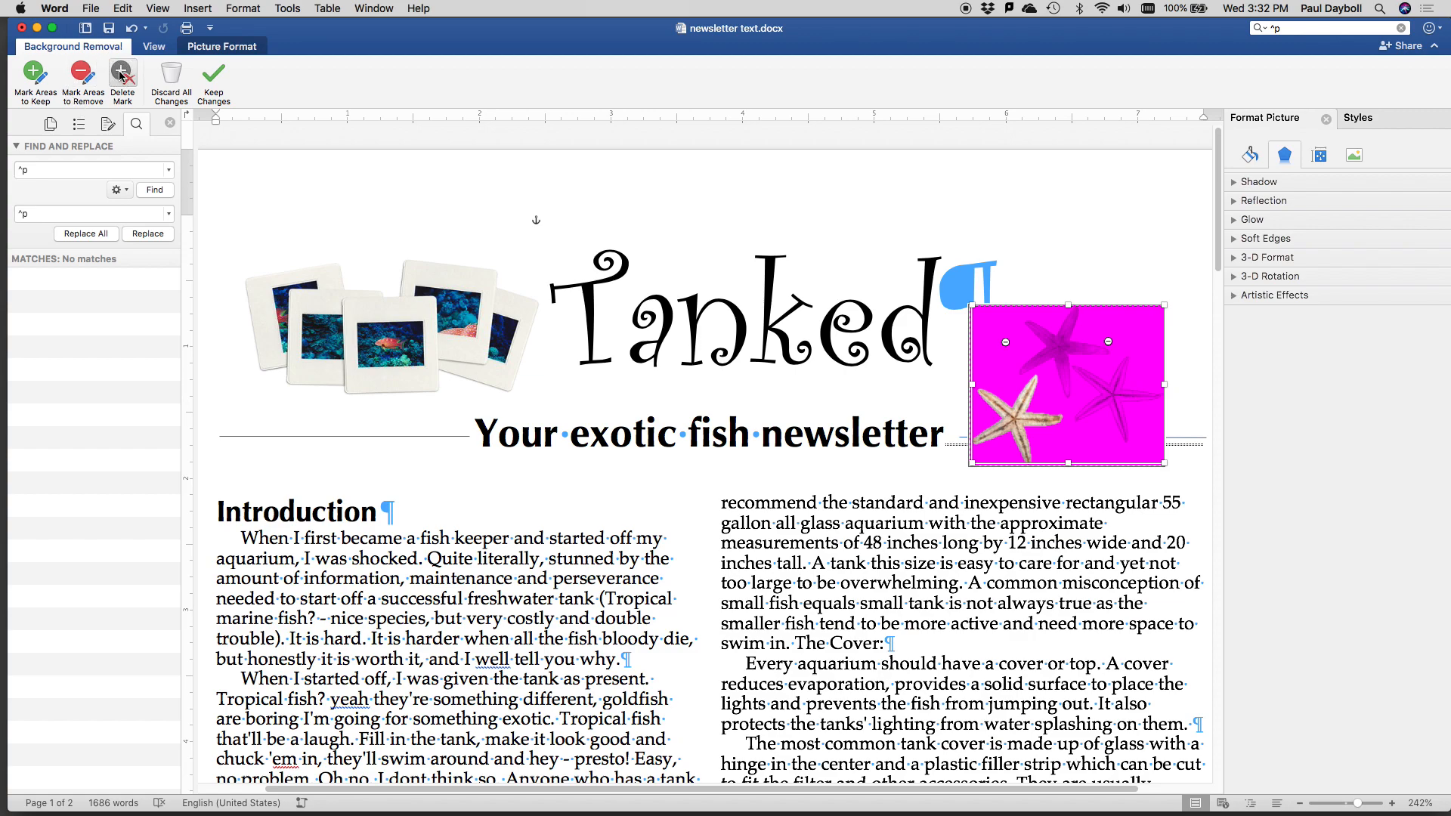
click(172, 76)
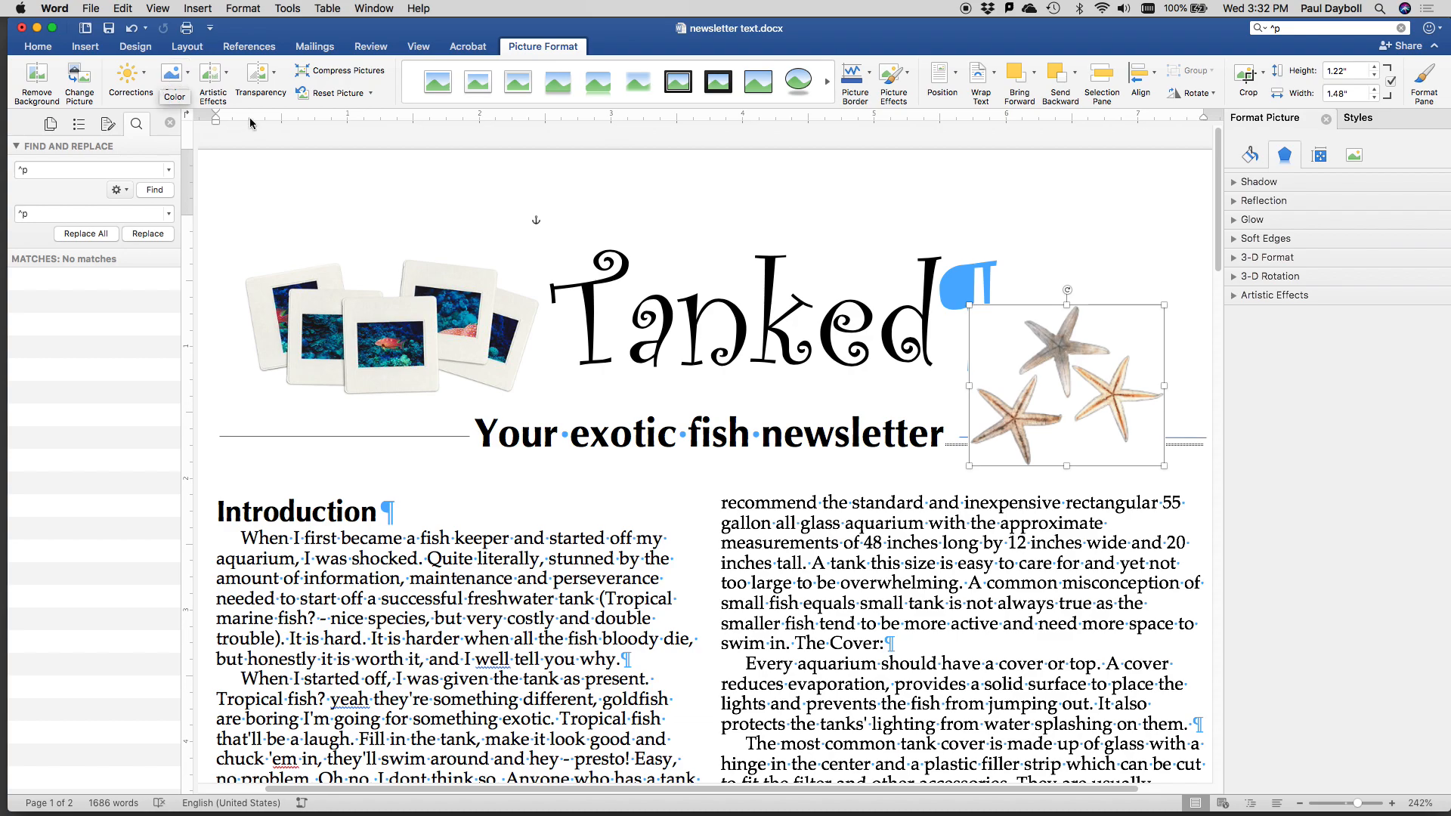
Try the sea stars' background removal again, stretching each side of the area to the picture's edges and keeping the changes.
click(43, 81)
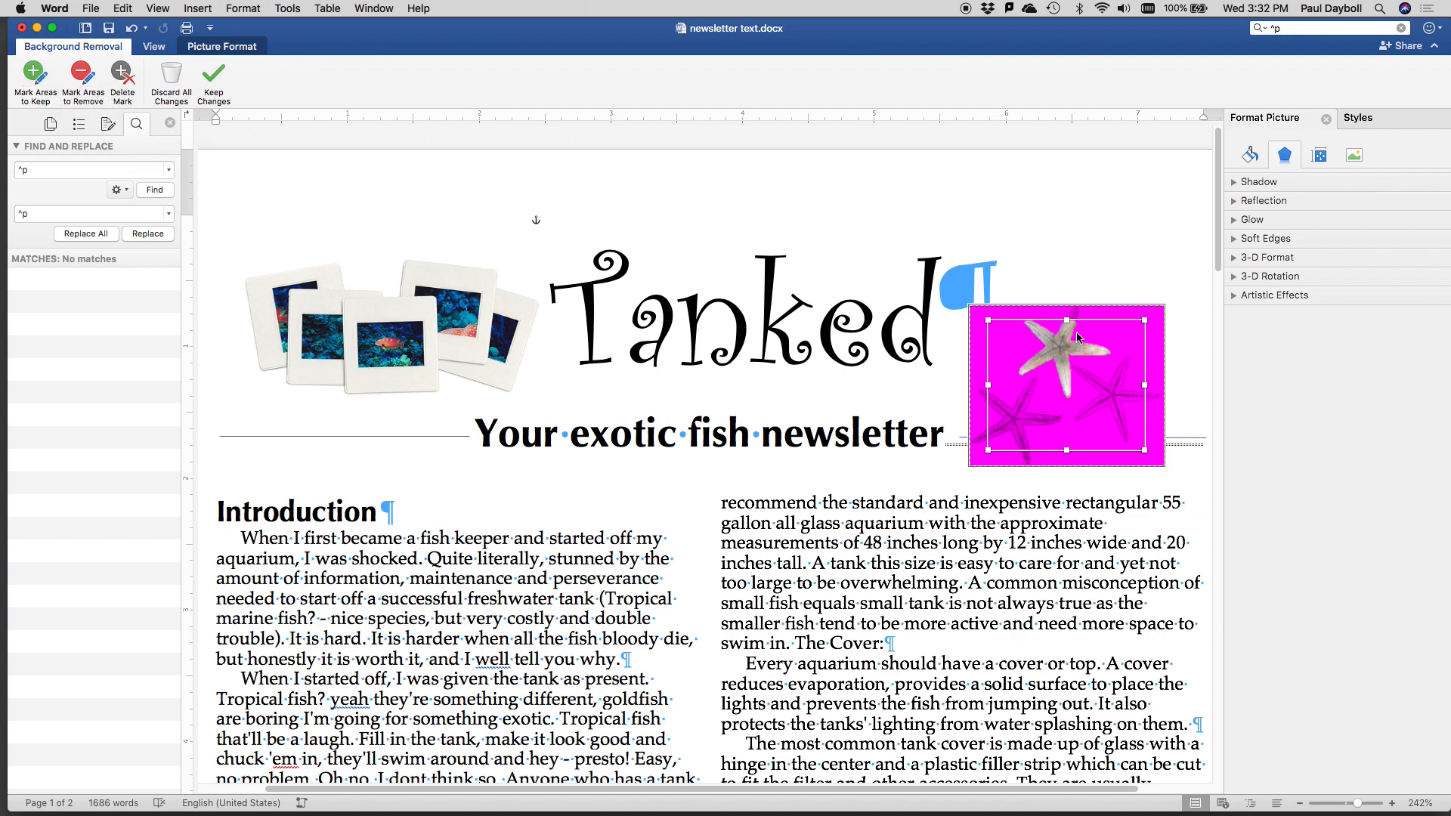
mouse_move(1067, 323)
mouse_down()
mouse_move(1066, 371)
mouse_move(1064, 306)
mouse_up()
drag(1145, 377, 1164, 378)
drag(984, 378, 970, 378)
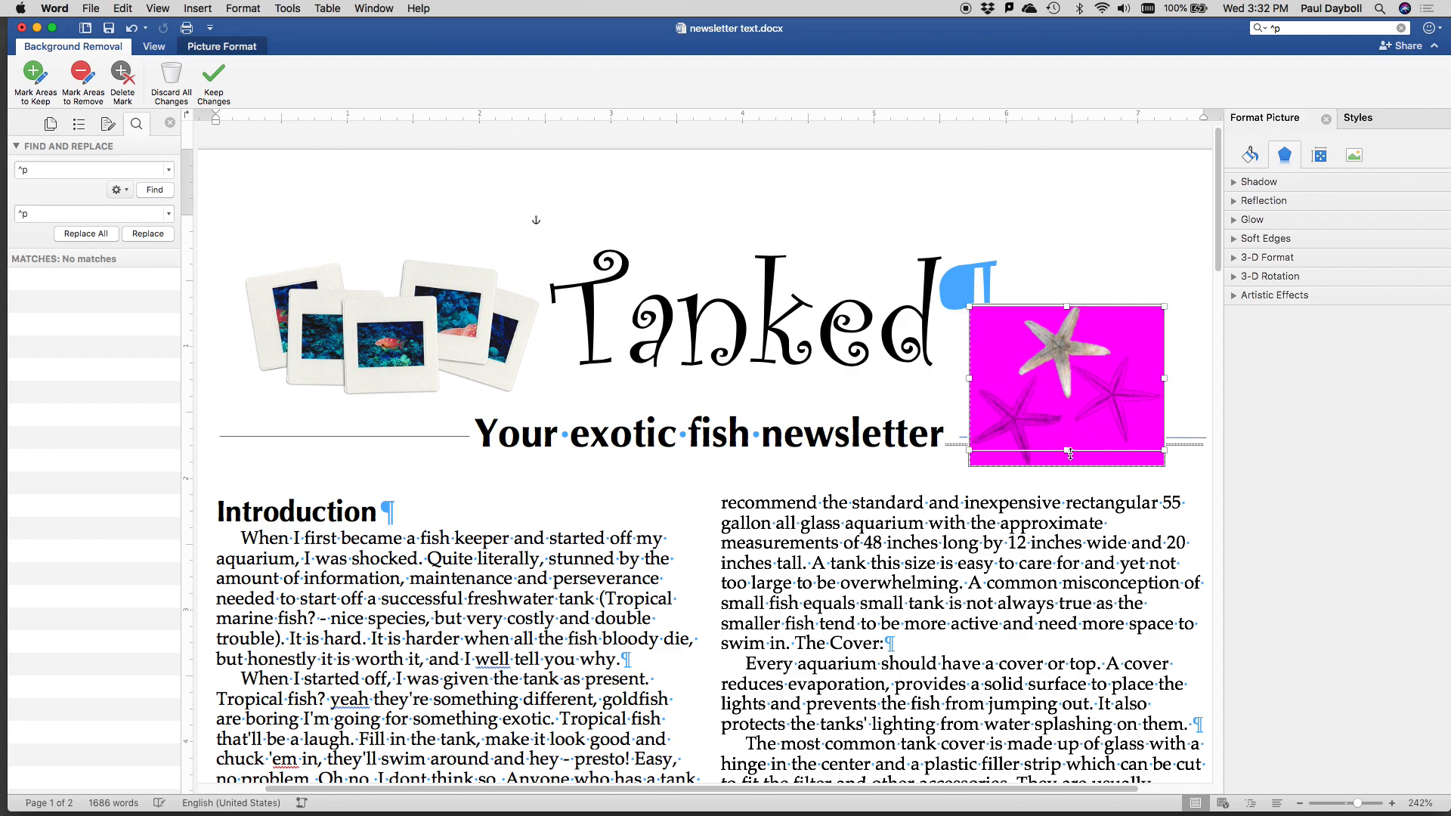
drag(1067, 451, 1069, 466)
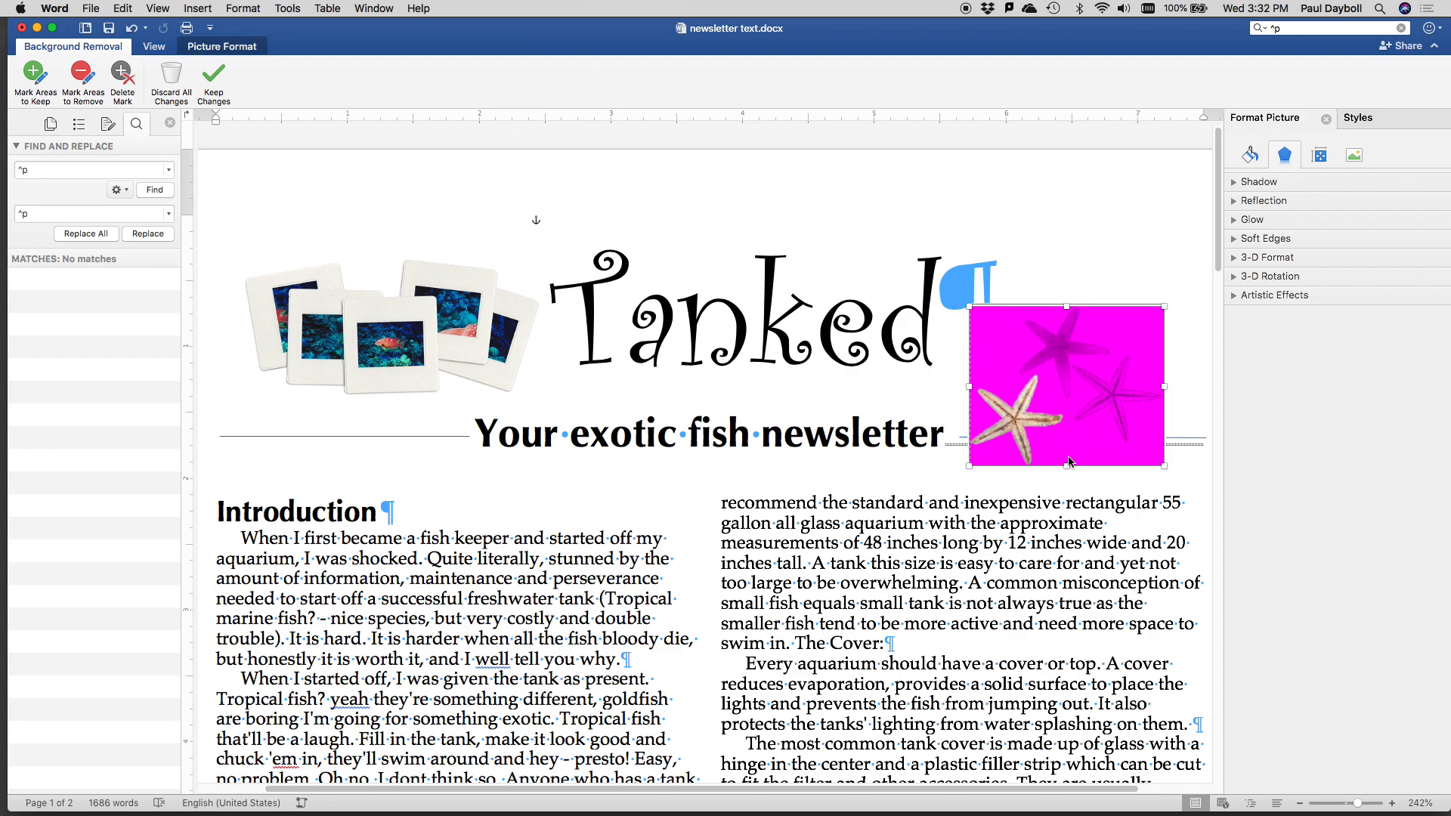
click(214, 75)
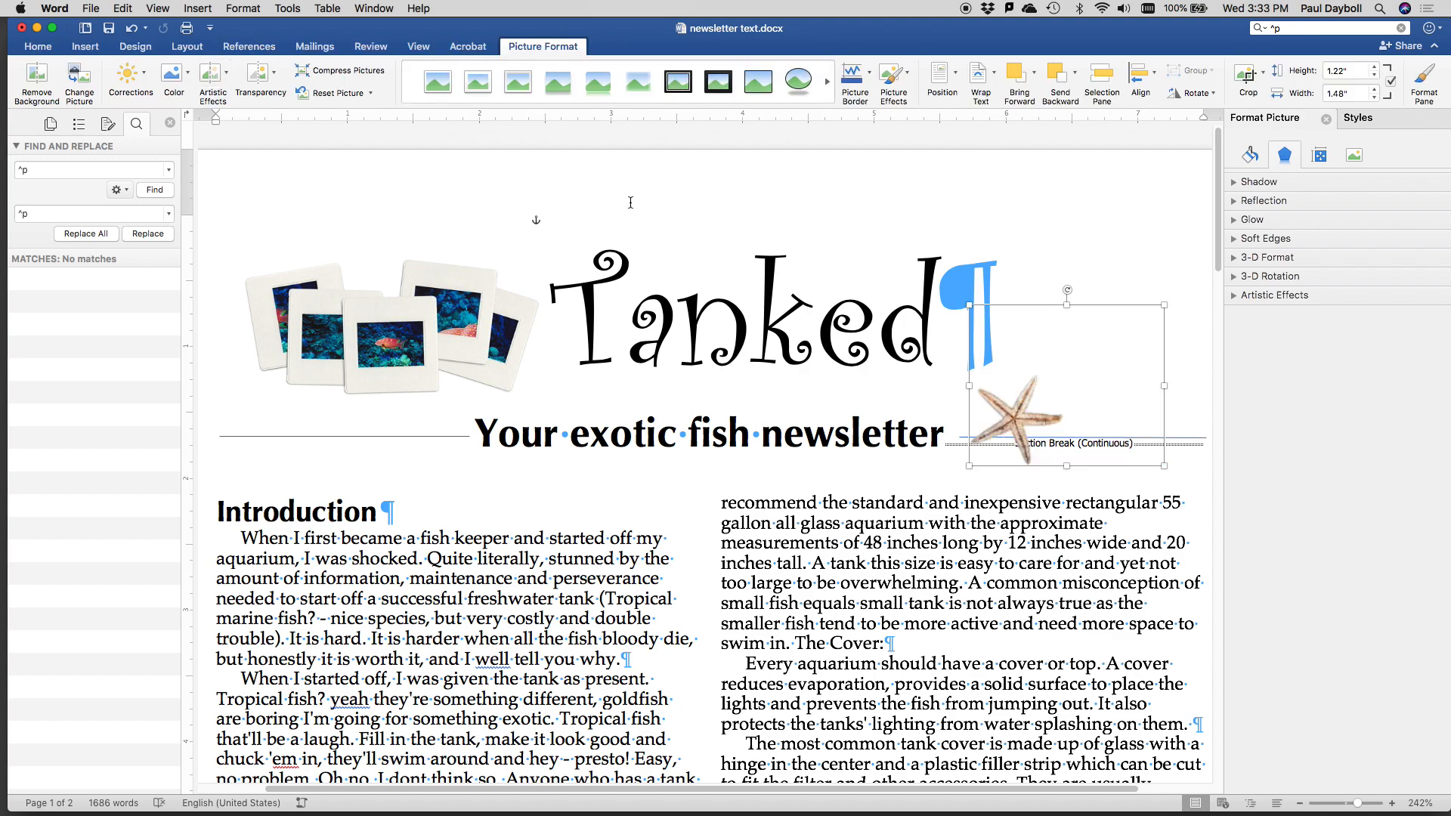
Discard the background removal applied to the sea stars picture and deselect the picture.
click(36, 79)
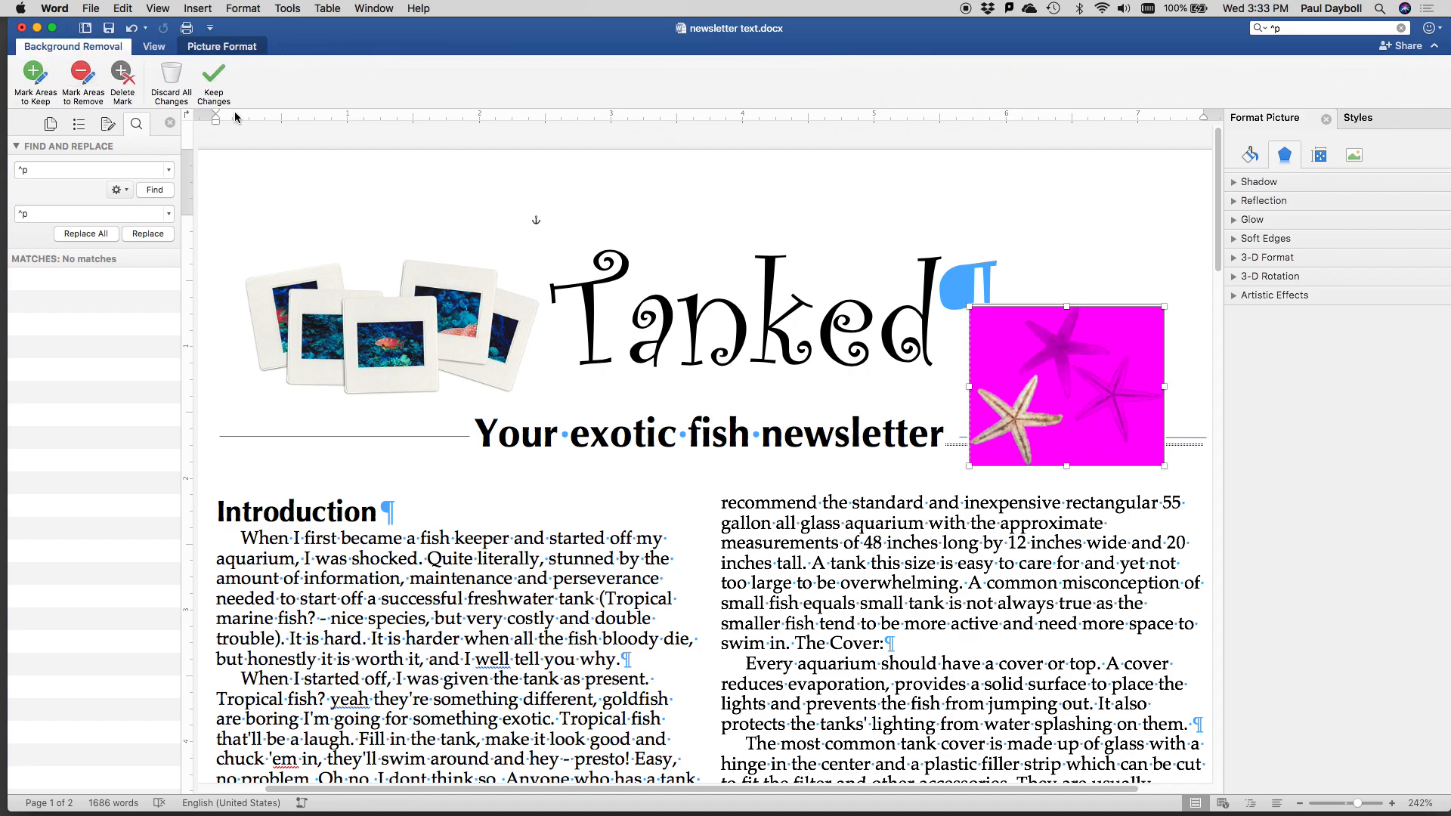
click(172, 76)
click(1189, 344)
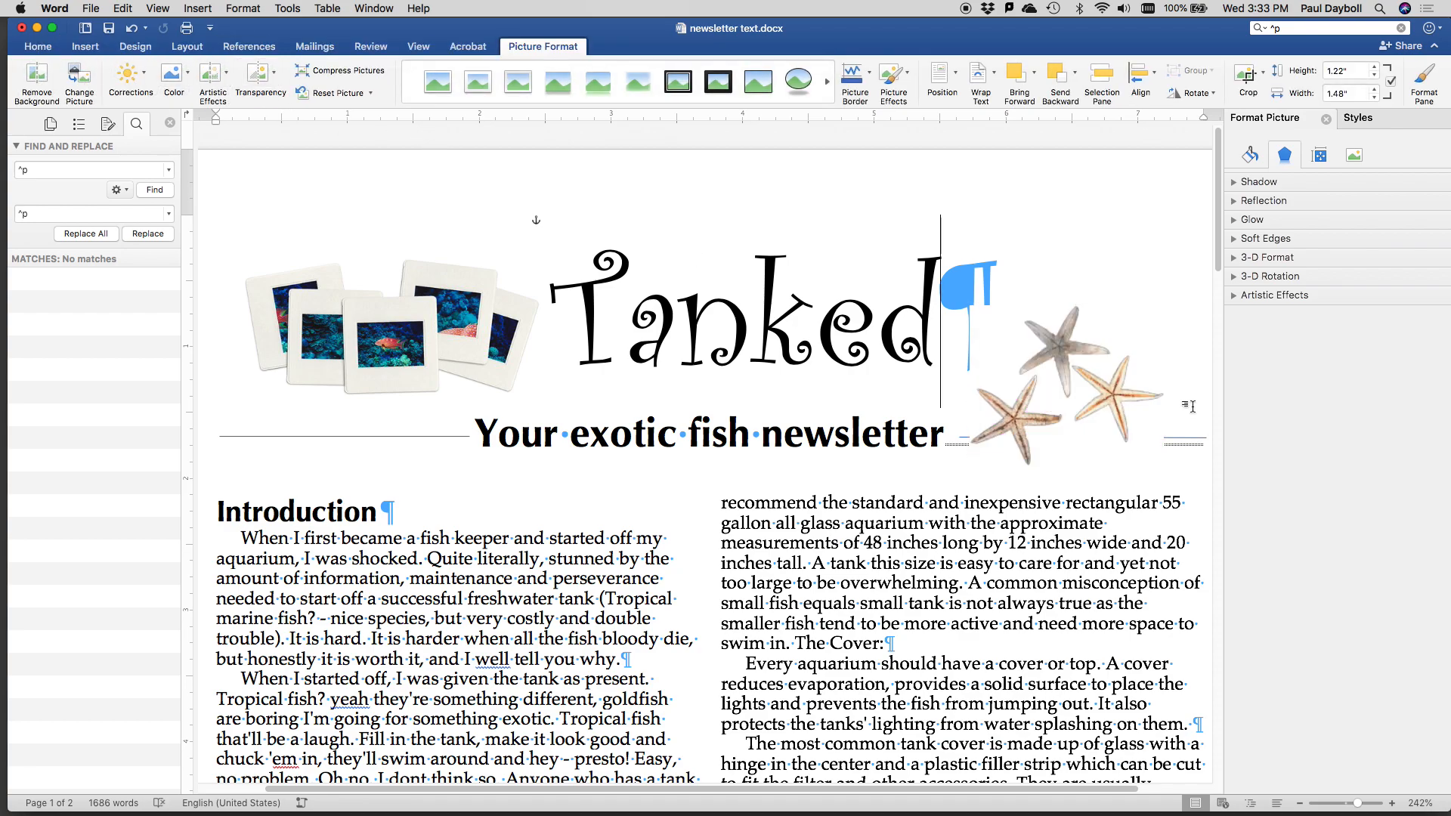
Bring the blue rule at the right of the "Your exotic fish newsletter" tagline to the front of the sea stars picture.
click(1198, 440)
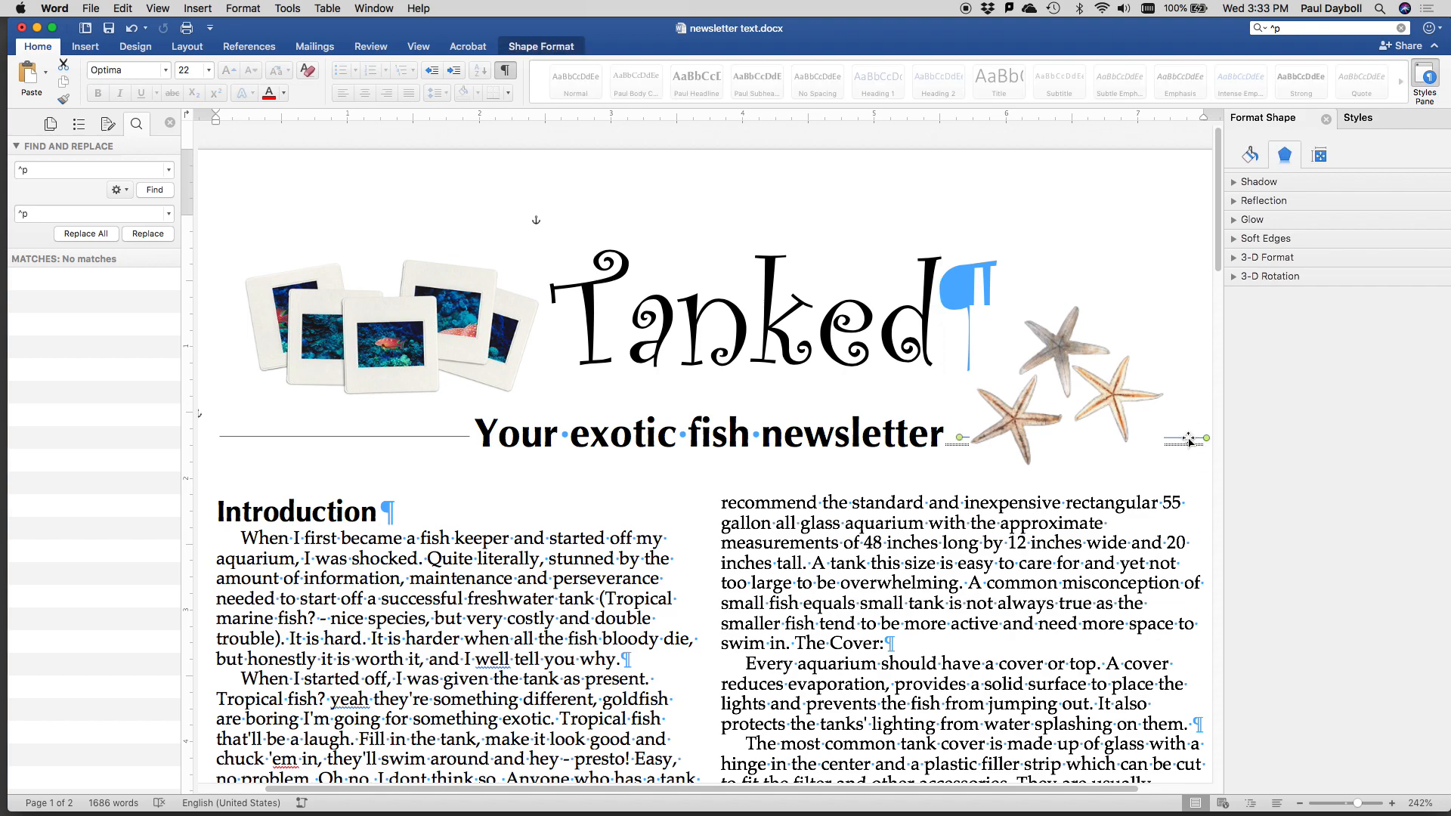
right_click(1188, 441)
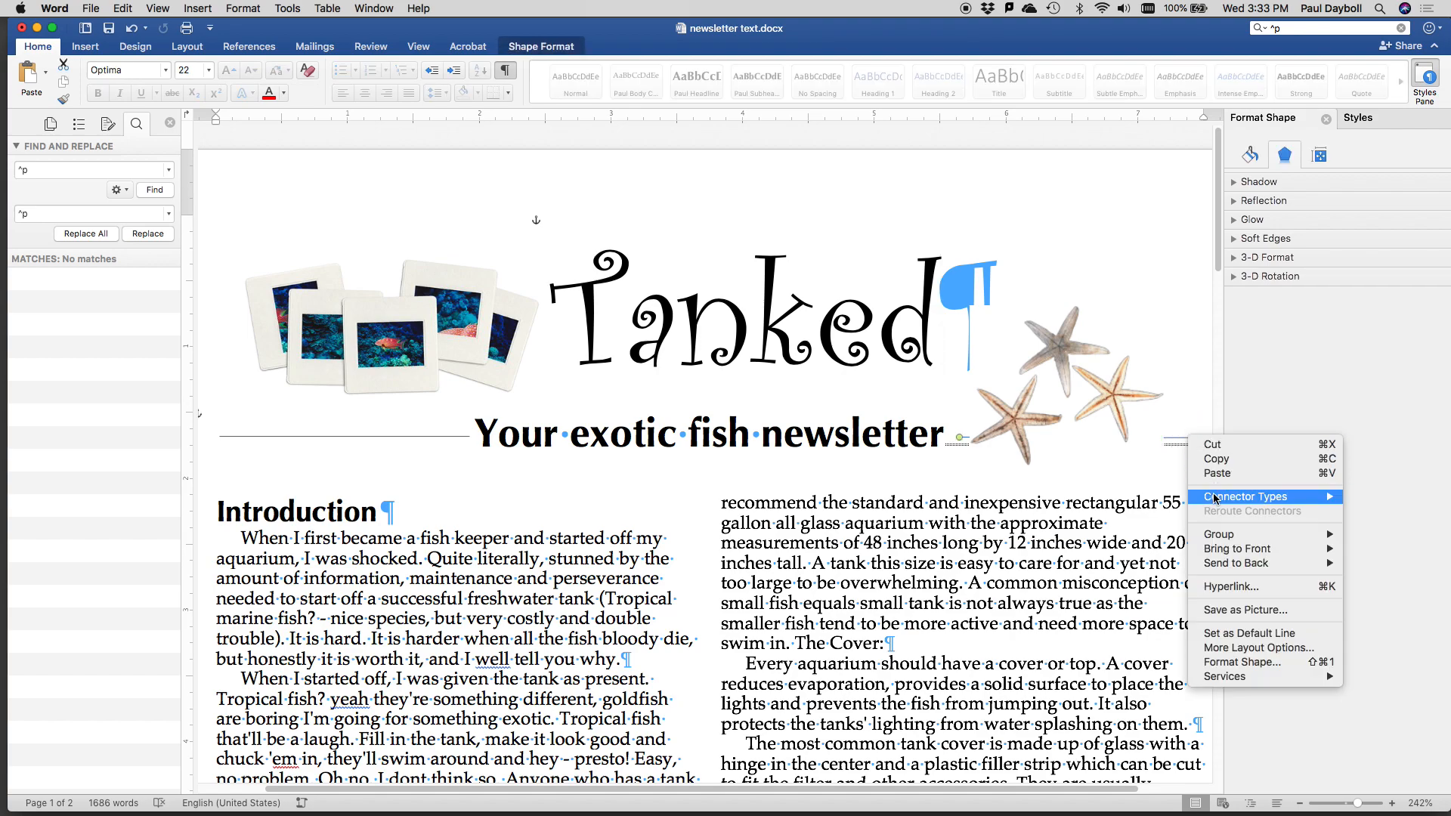
mouse_move(1237, 551)
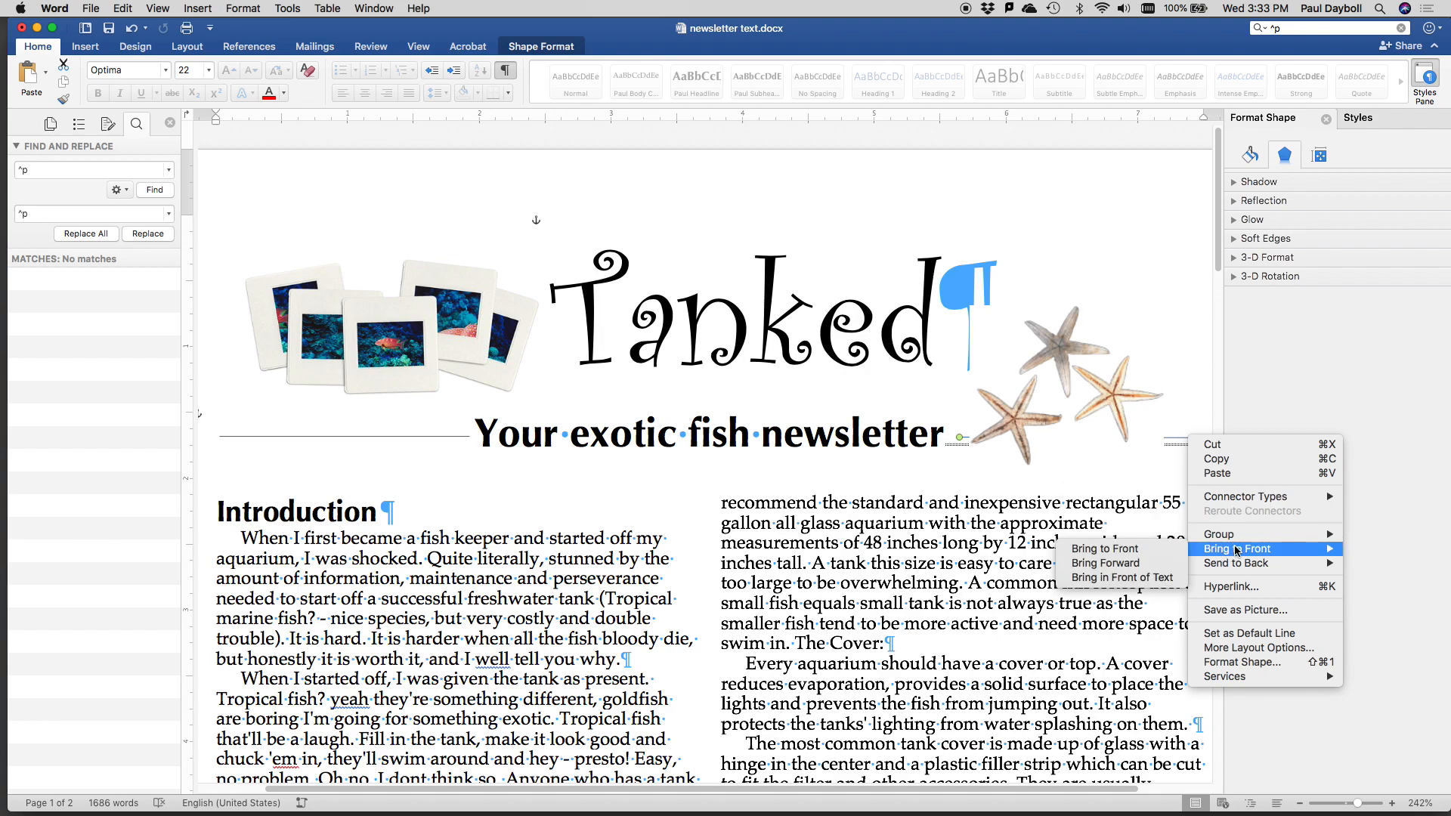
click(1137, 553)
click(1106, 485)
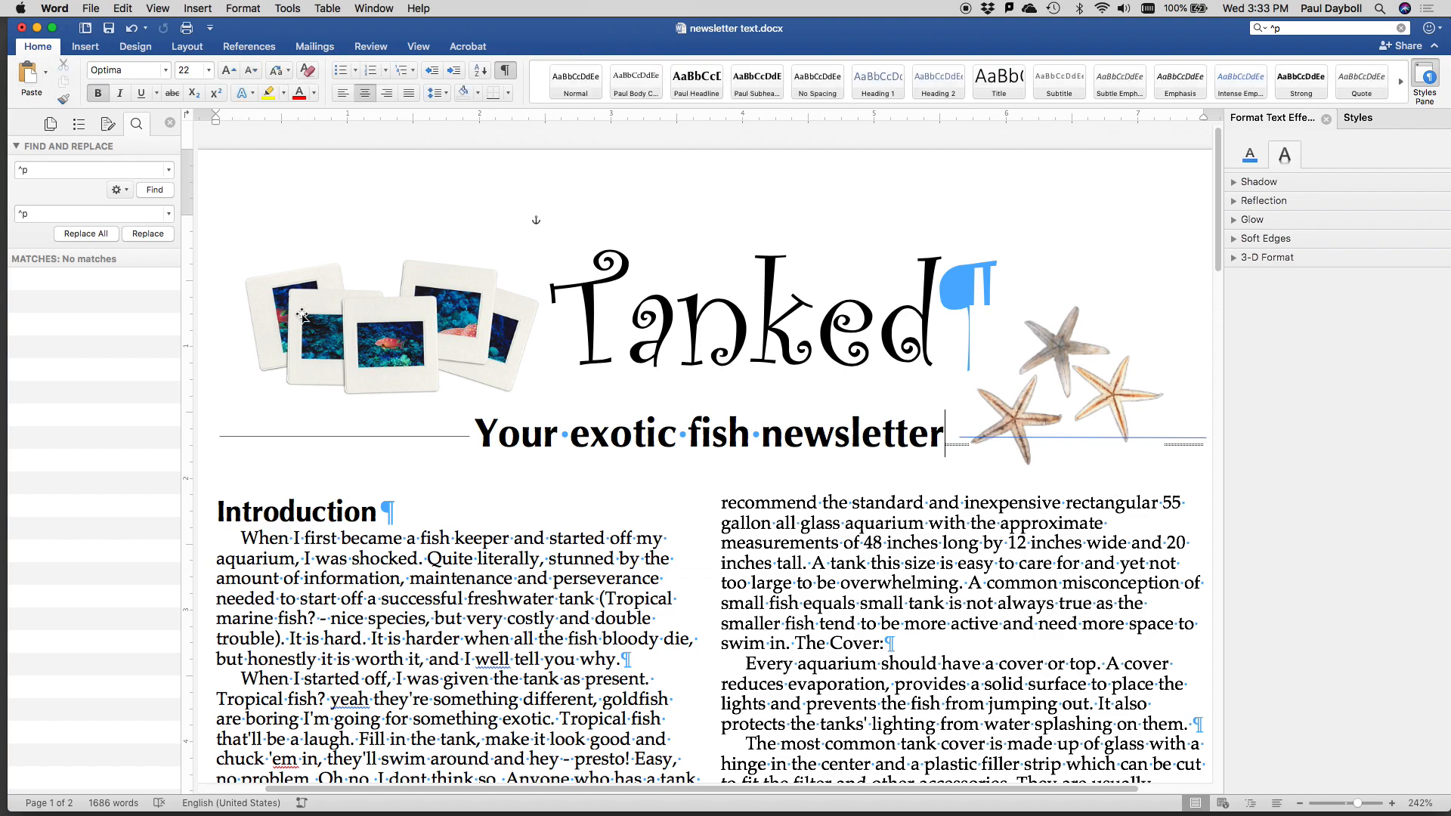
Hide the formatting marks in the newsletter and close the Find and Replace sidebar.
scroll(316, 435, down, 1)
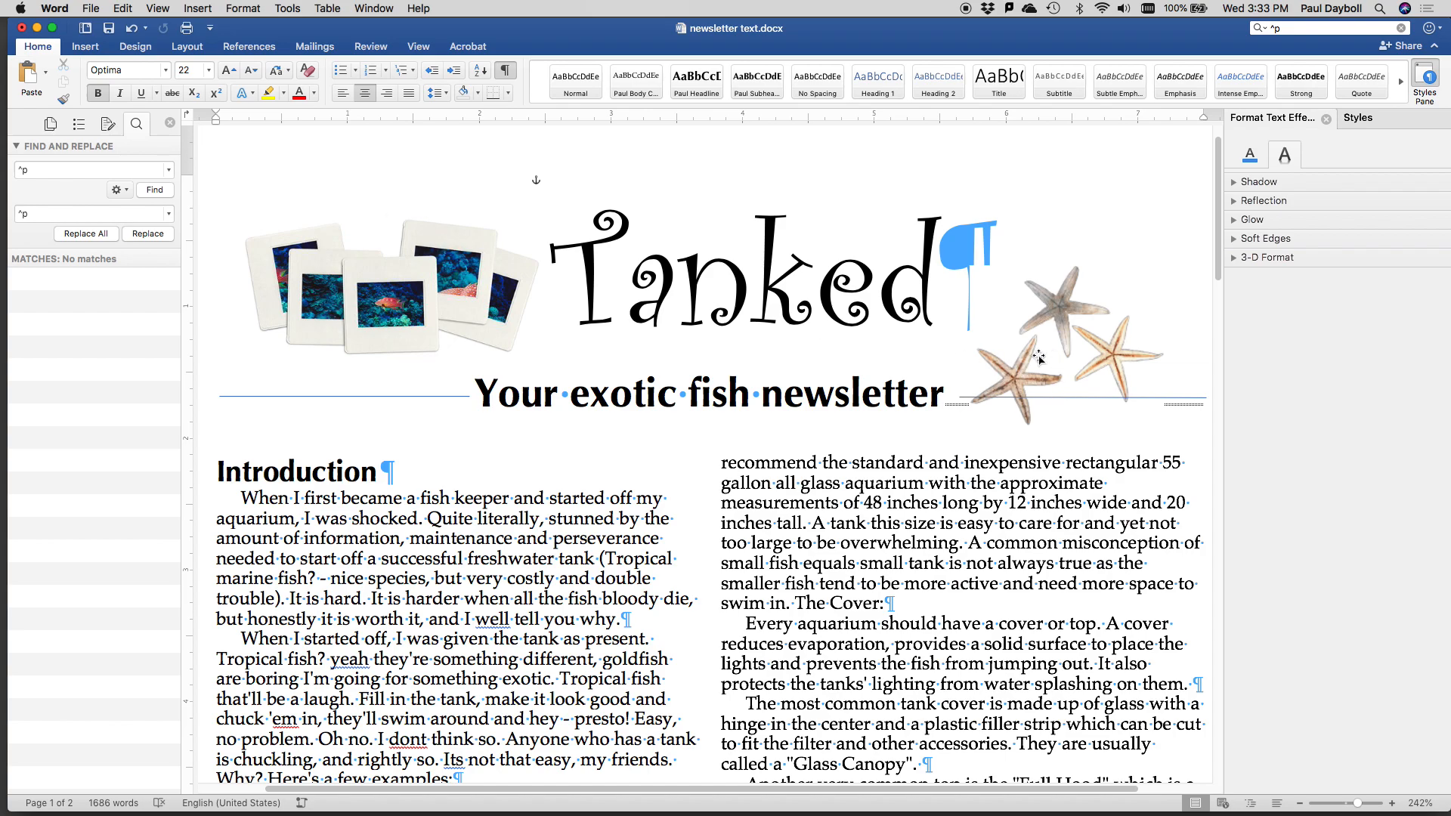
click(505, 70)
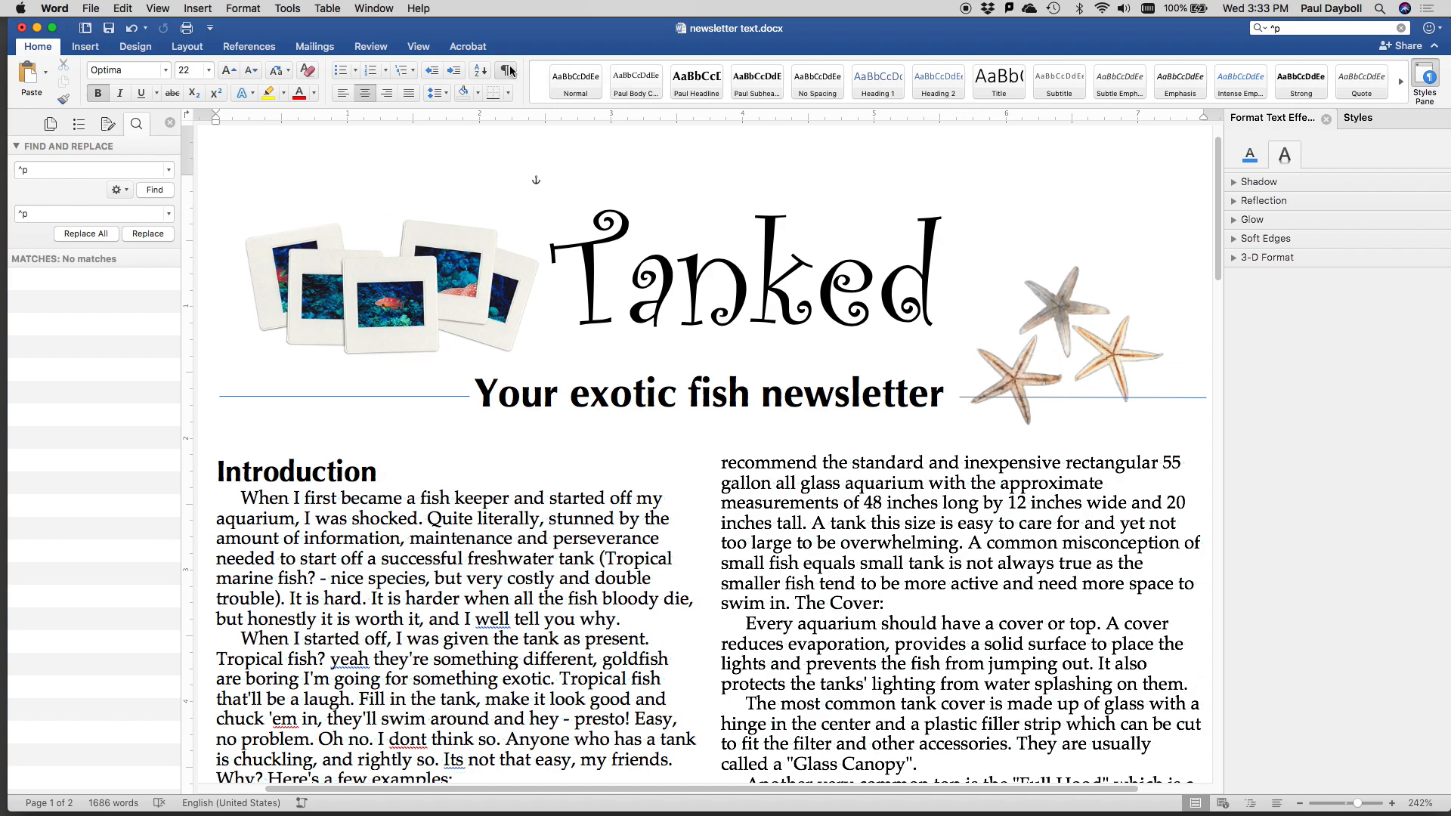
scroll(796, 294, down, 5)
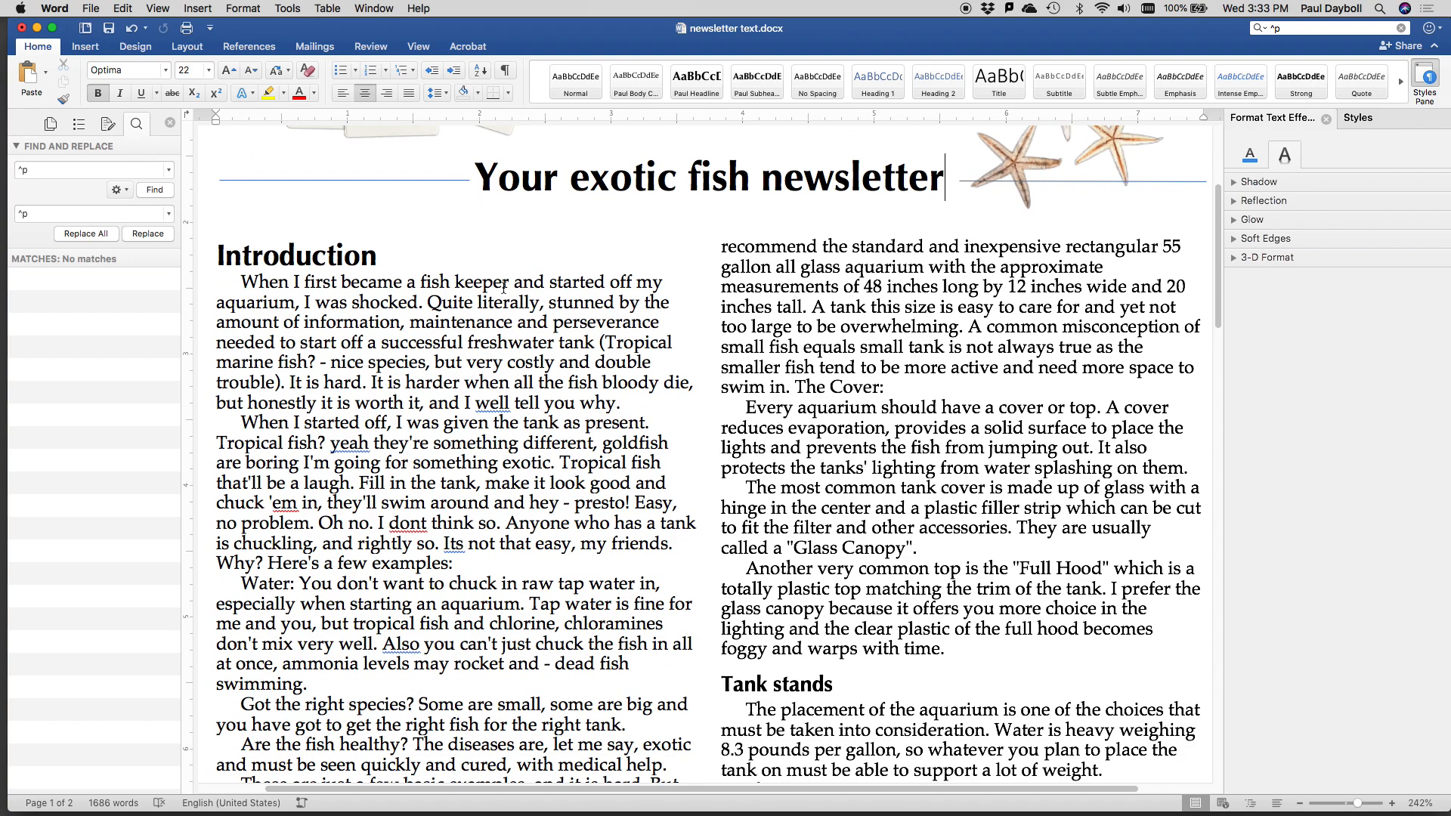
click(170, 122)
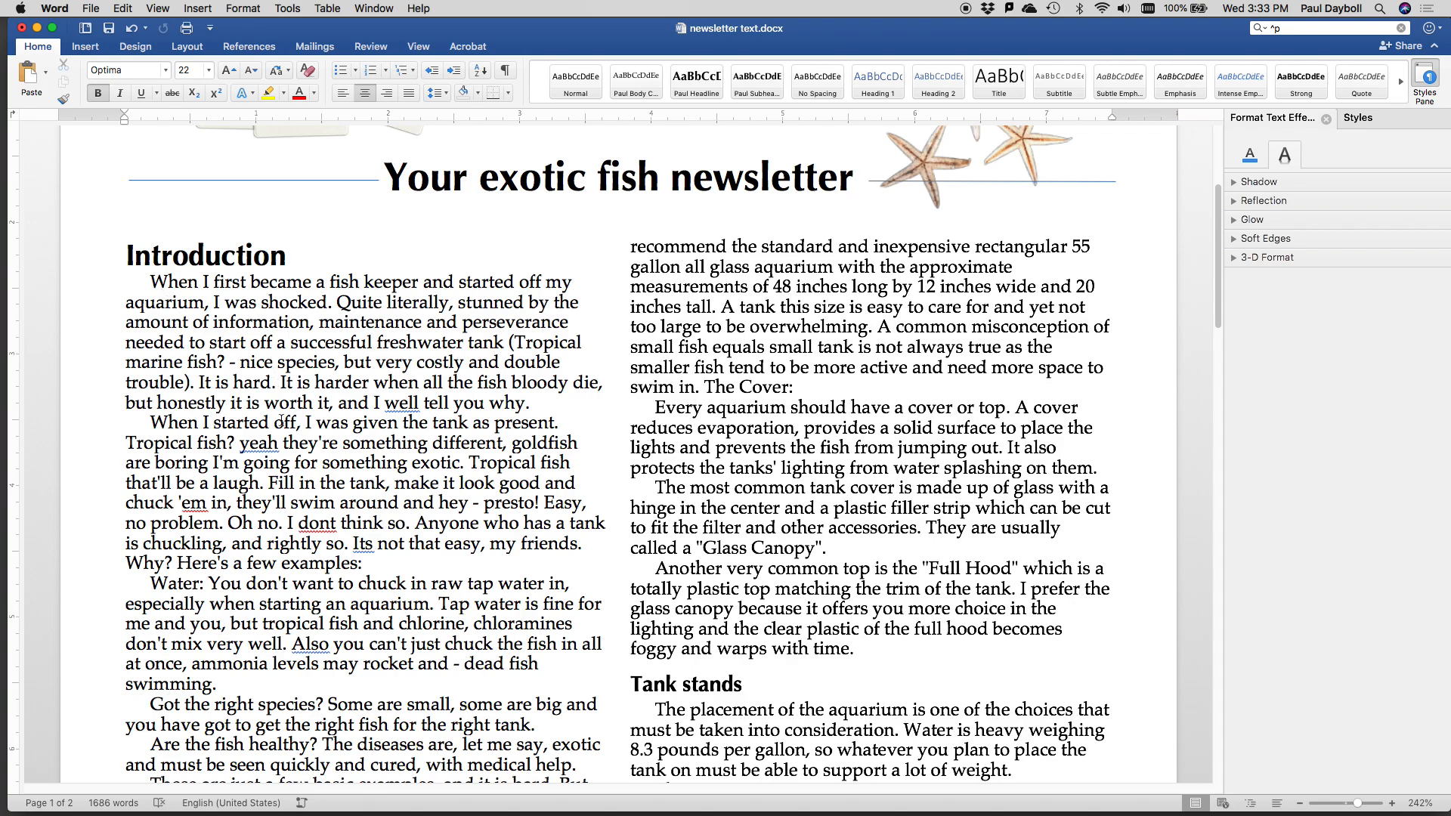
Insert the picture Clownfish.jpg at the start of the Introduction's second paragraph, "When I started off".
click(147, 420)
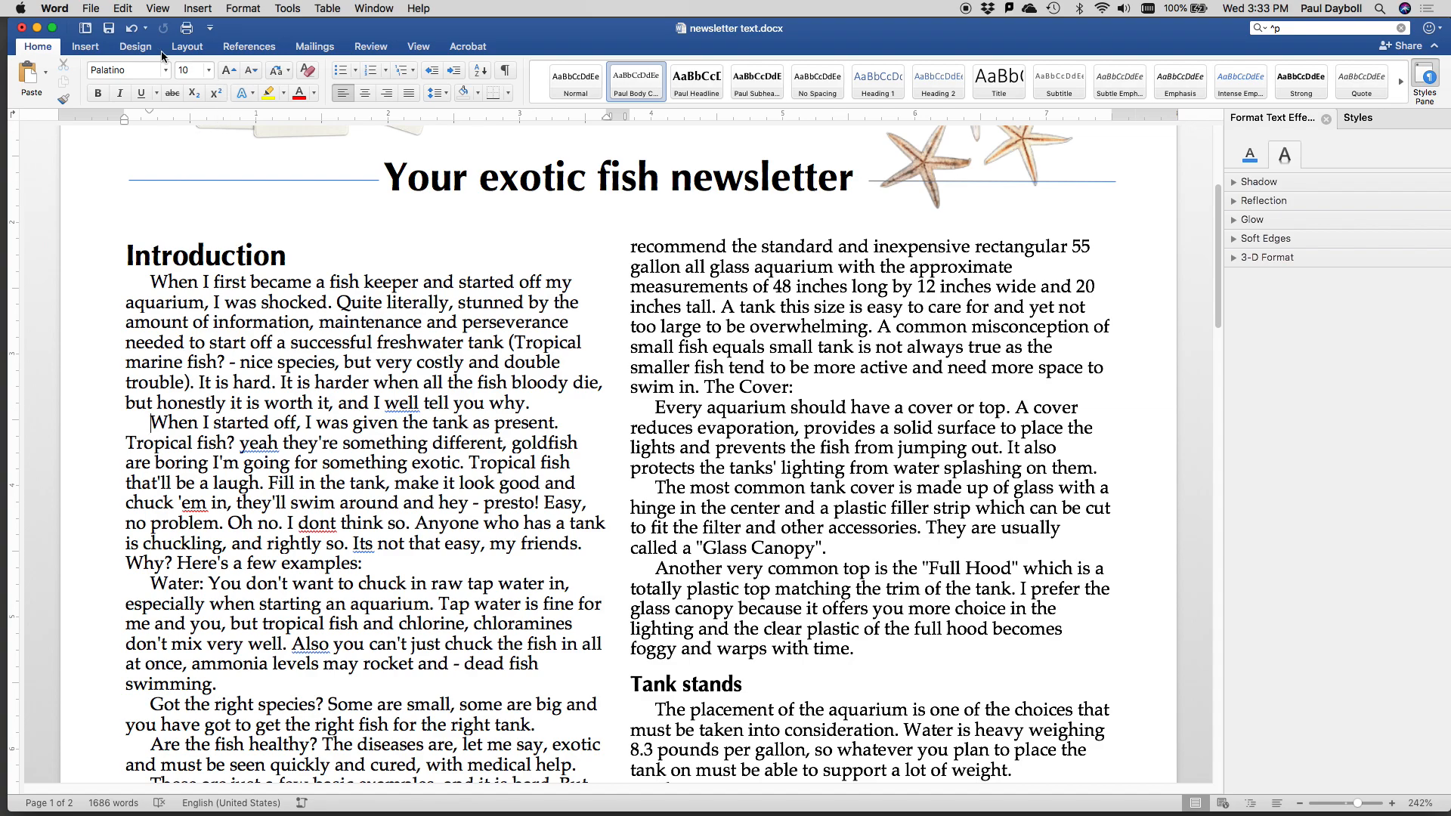
click(87, 47)
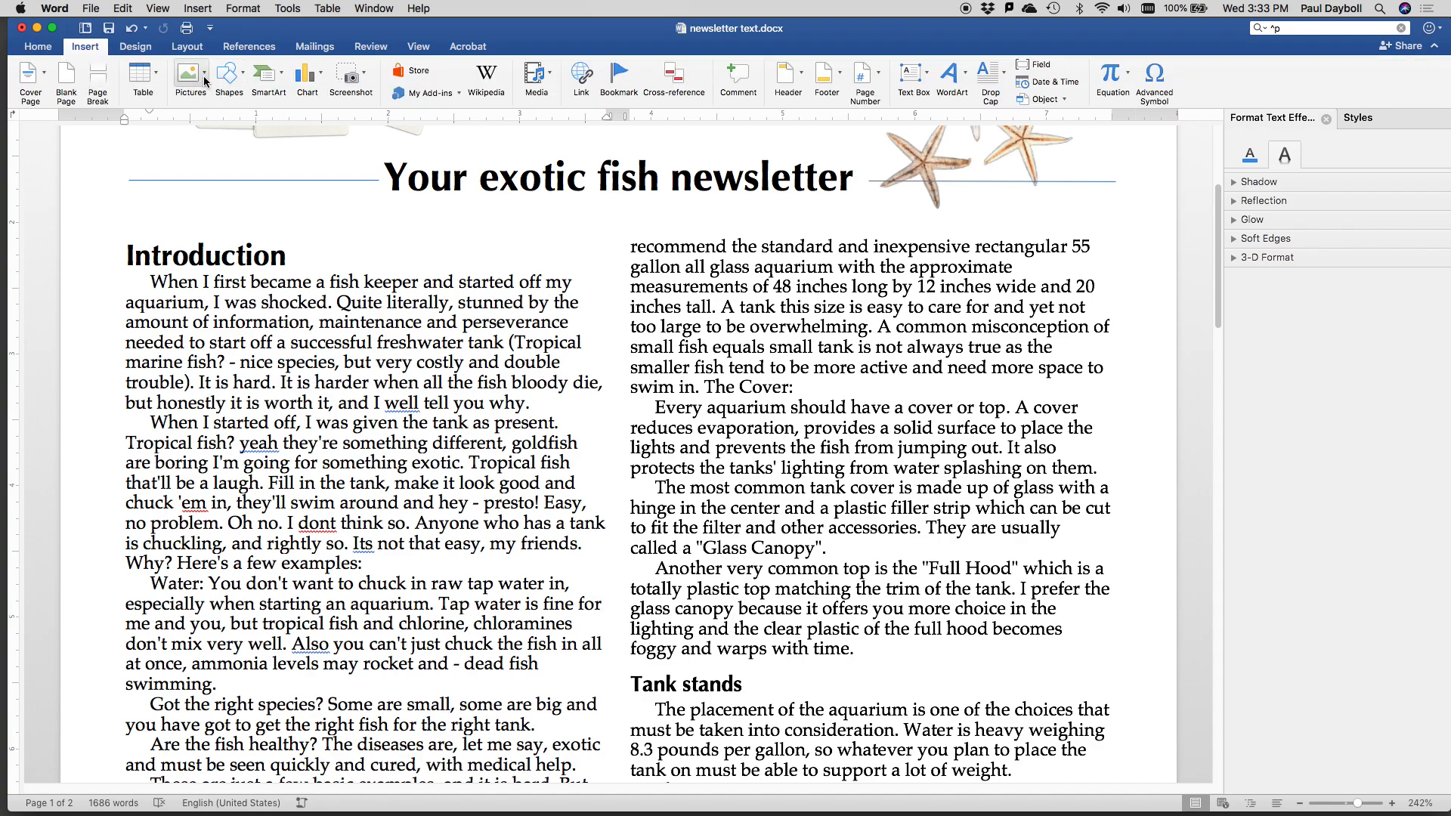
click(206, 75)
click(226, 108)
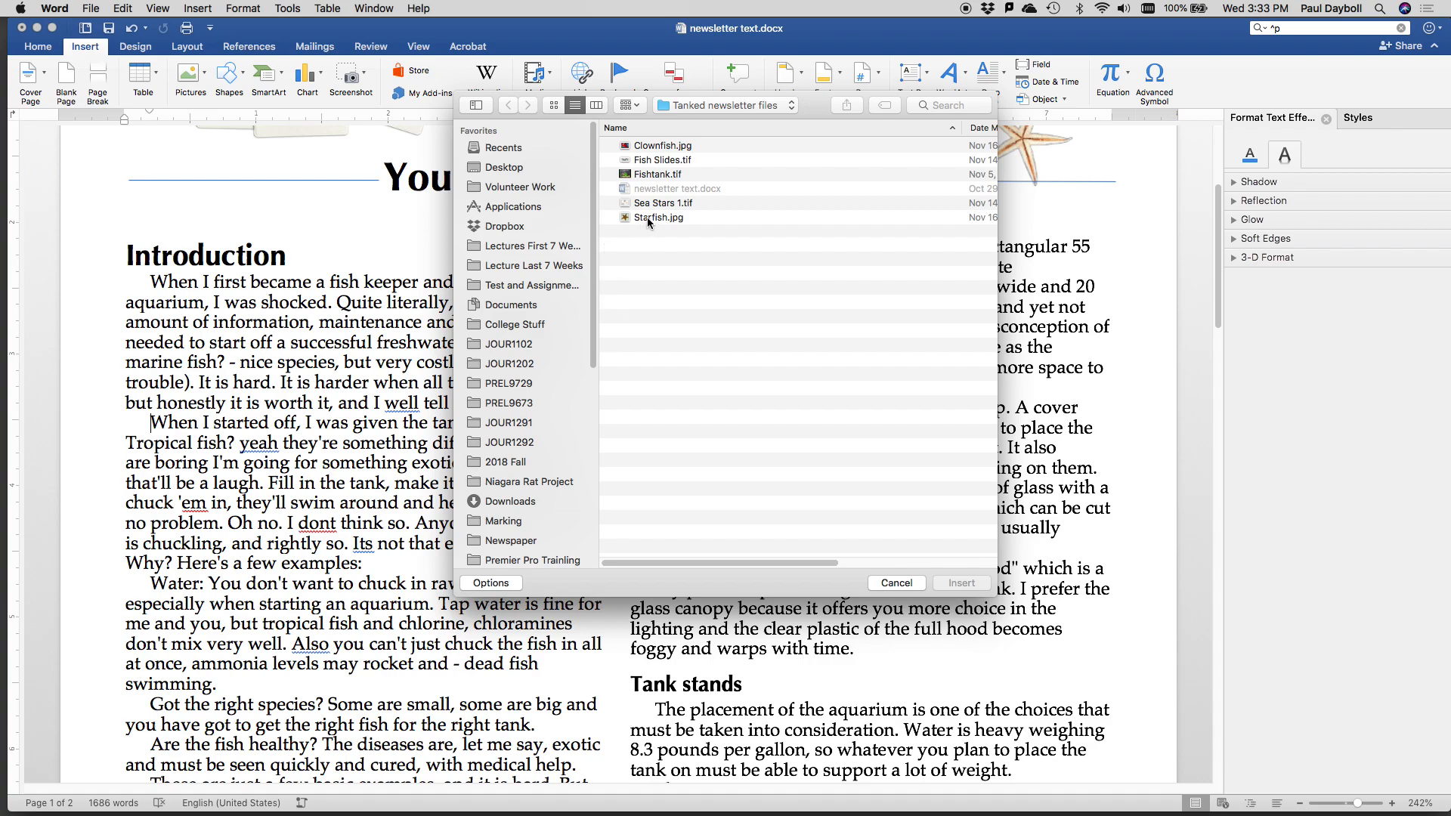
double_click(670, 147)
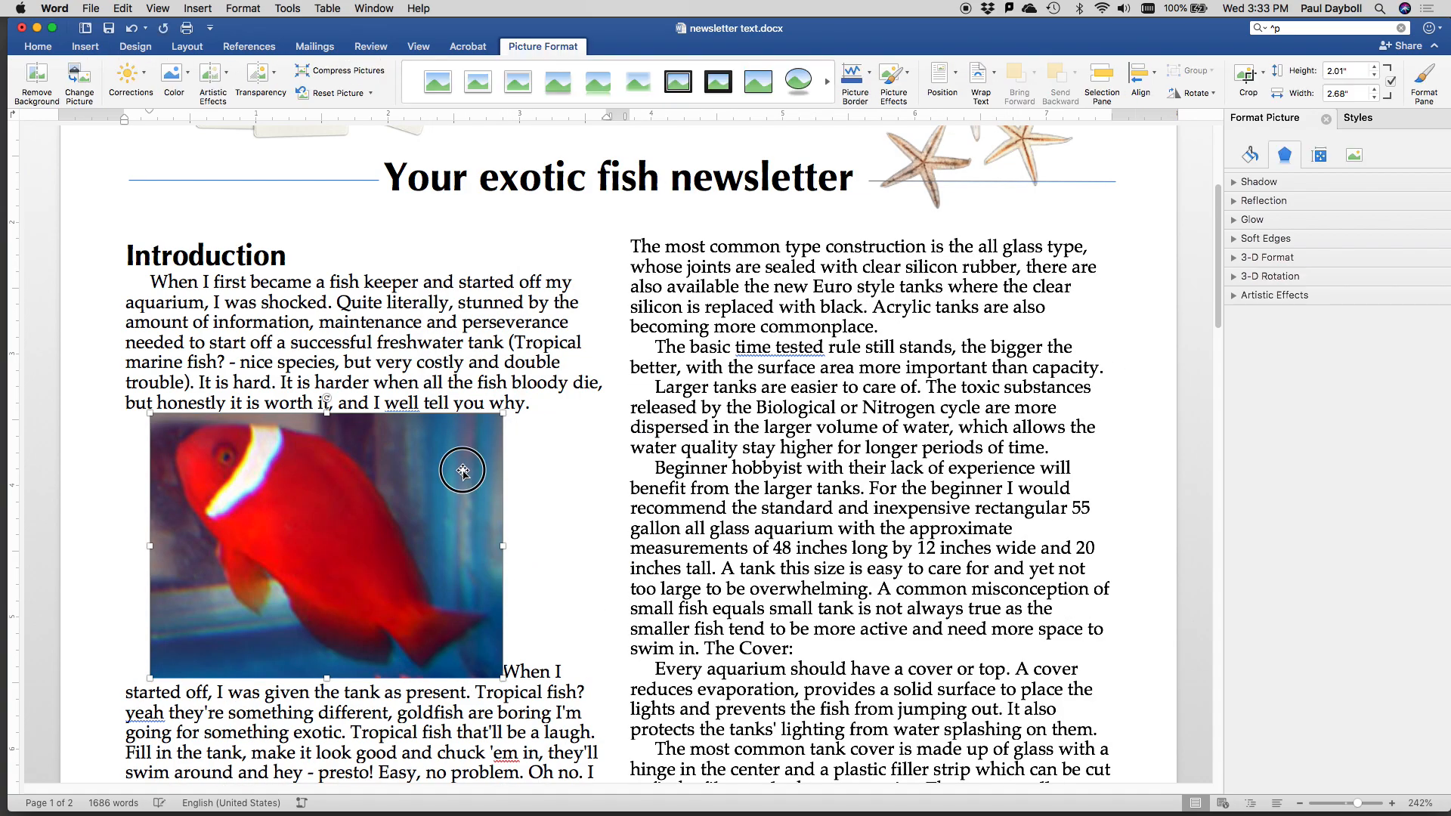
Wrap the text around the clownfish picture, shrink it to about 1.4" by 1.86", and place it at the column's left edge.
click(978, 74)
key(Return)
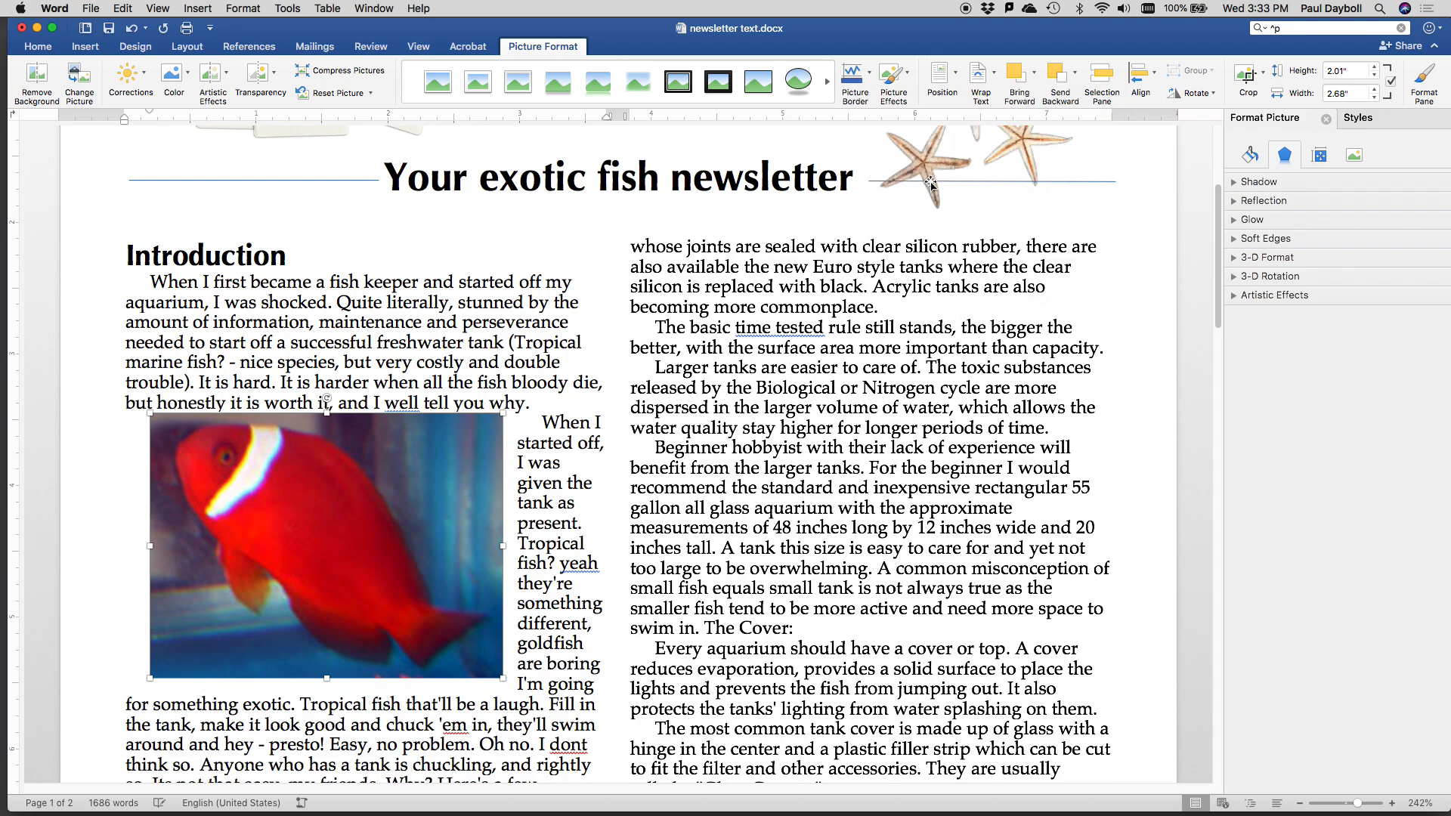
click(499, 414)
drag(500, 414, 289, 441)
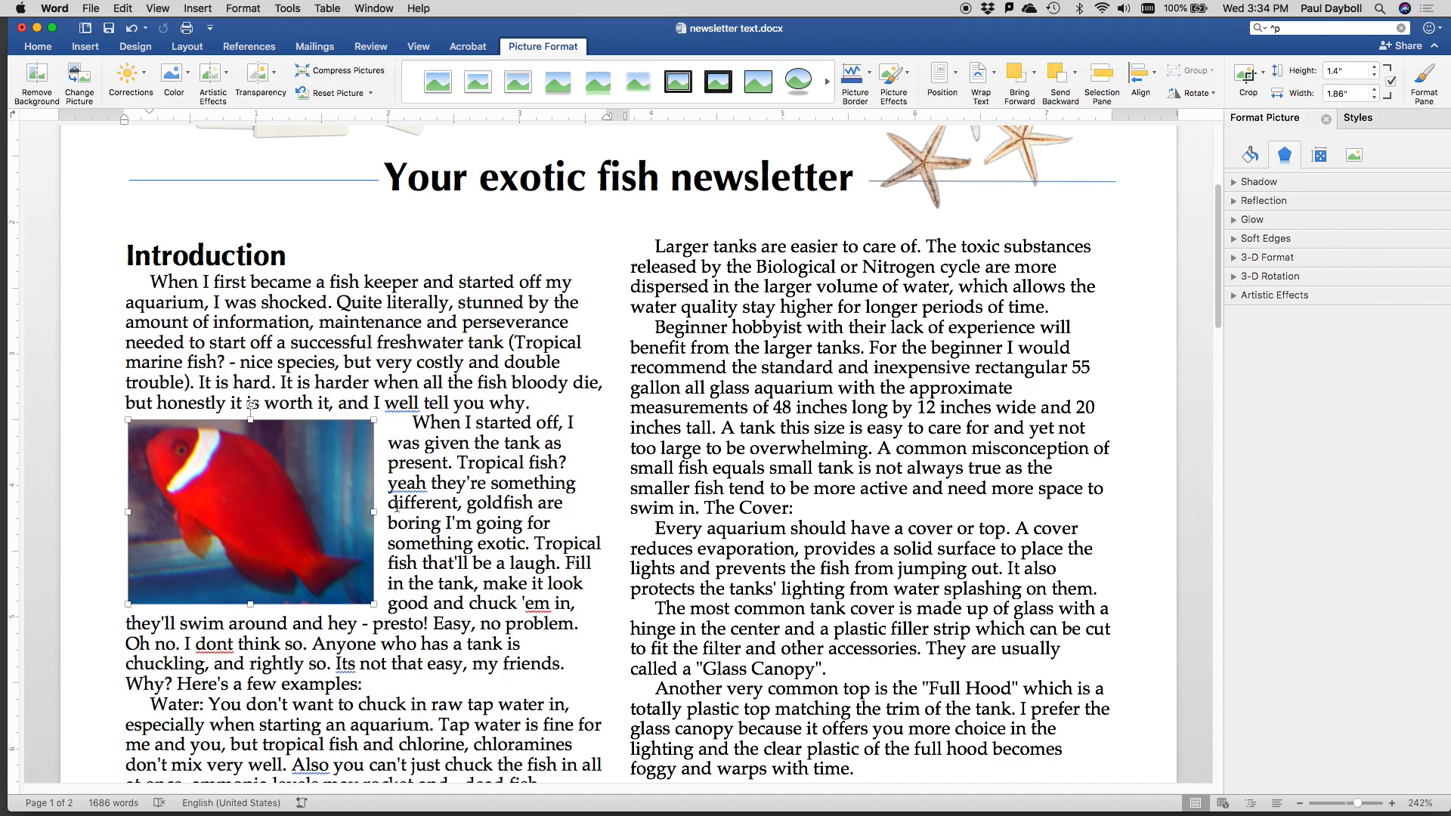
Insert the picture Fishtank.tif at the start of the first paragraph under "Tank stands".
scroll(624, 508, down, 10)
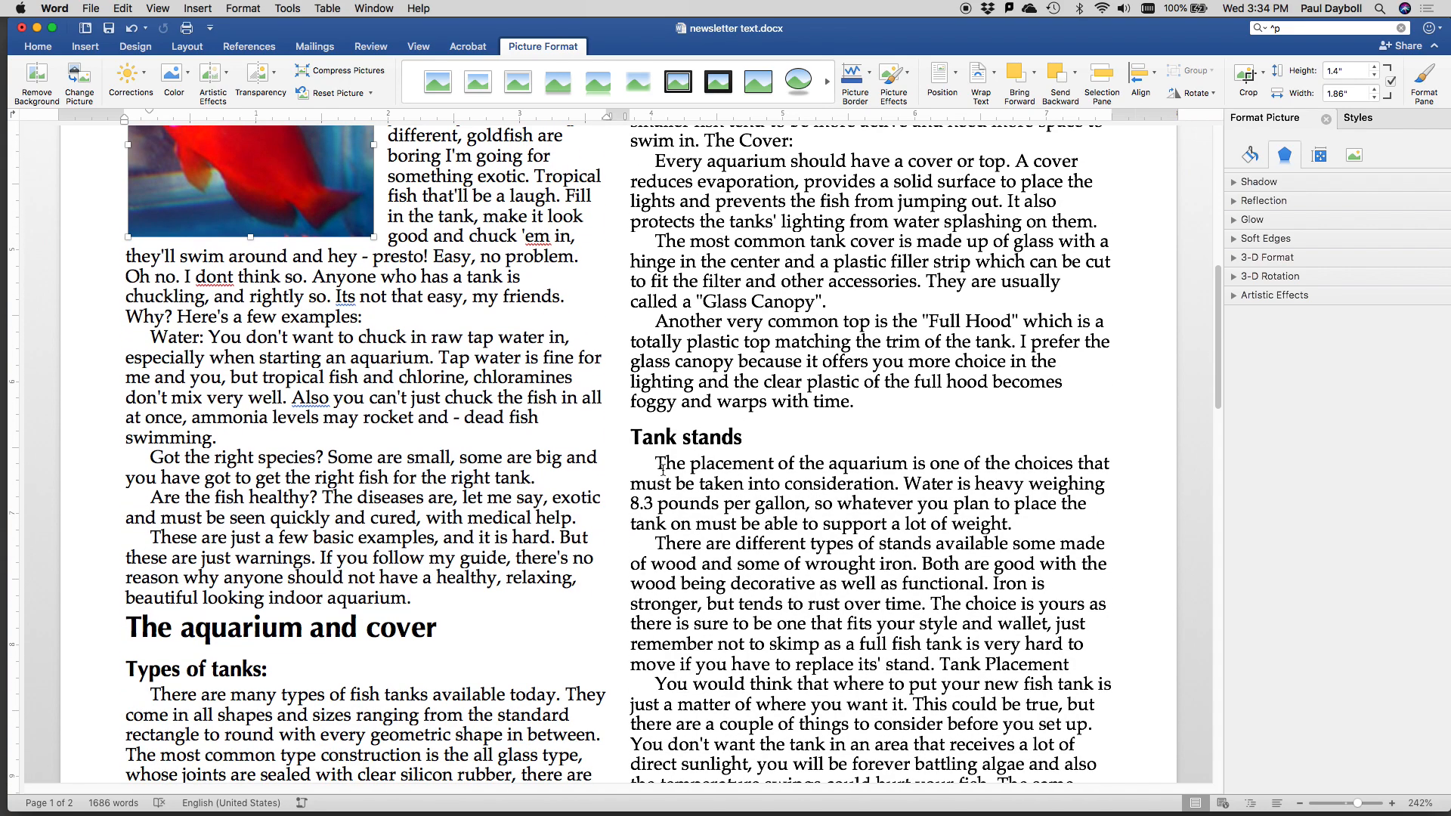
click(662, 469)
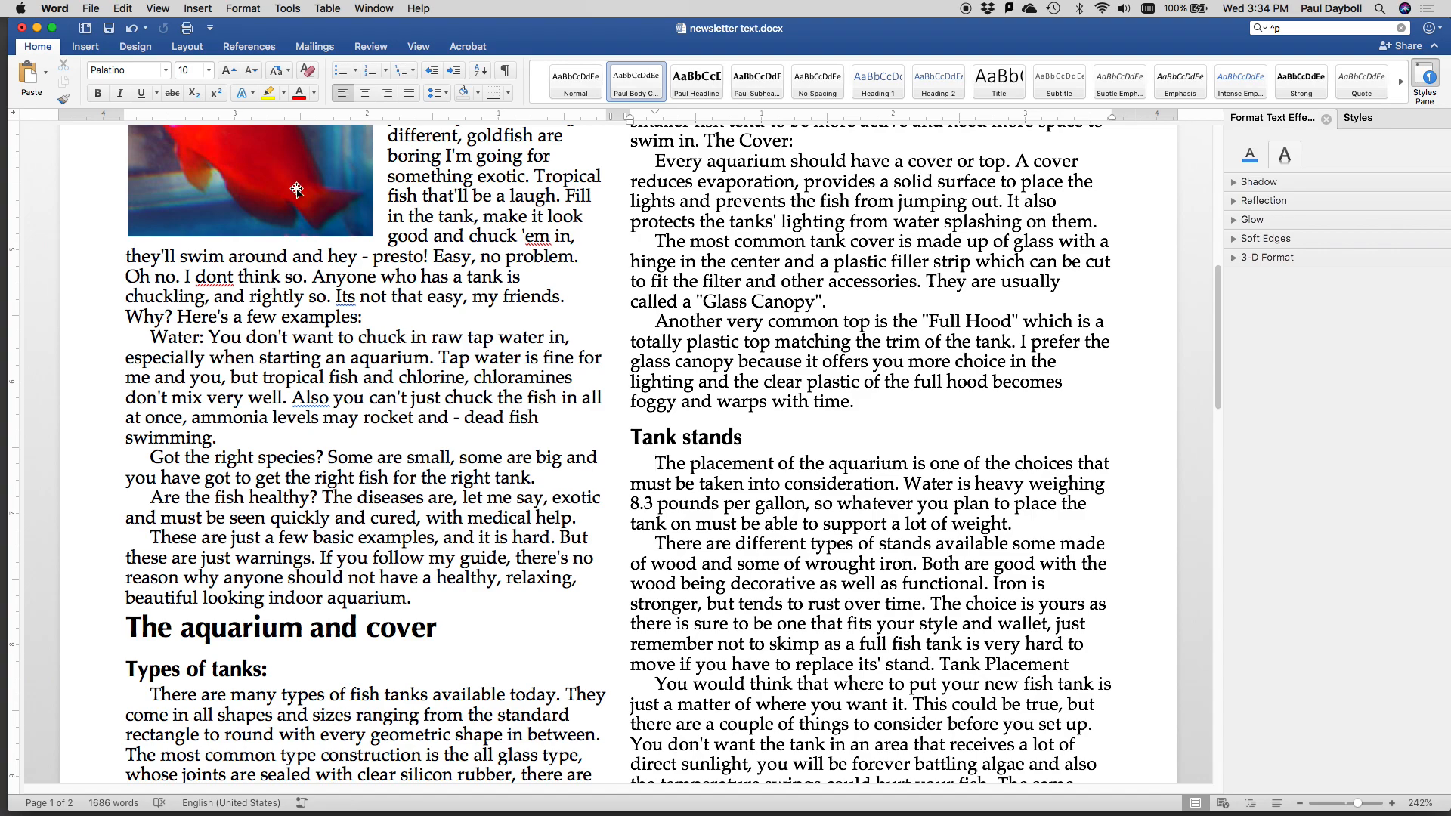
click(95, 50)
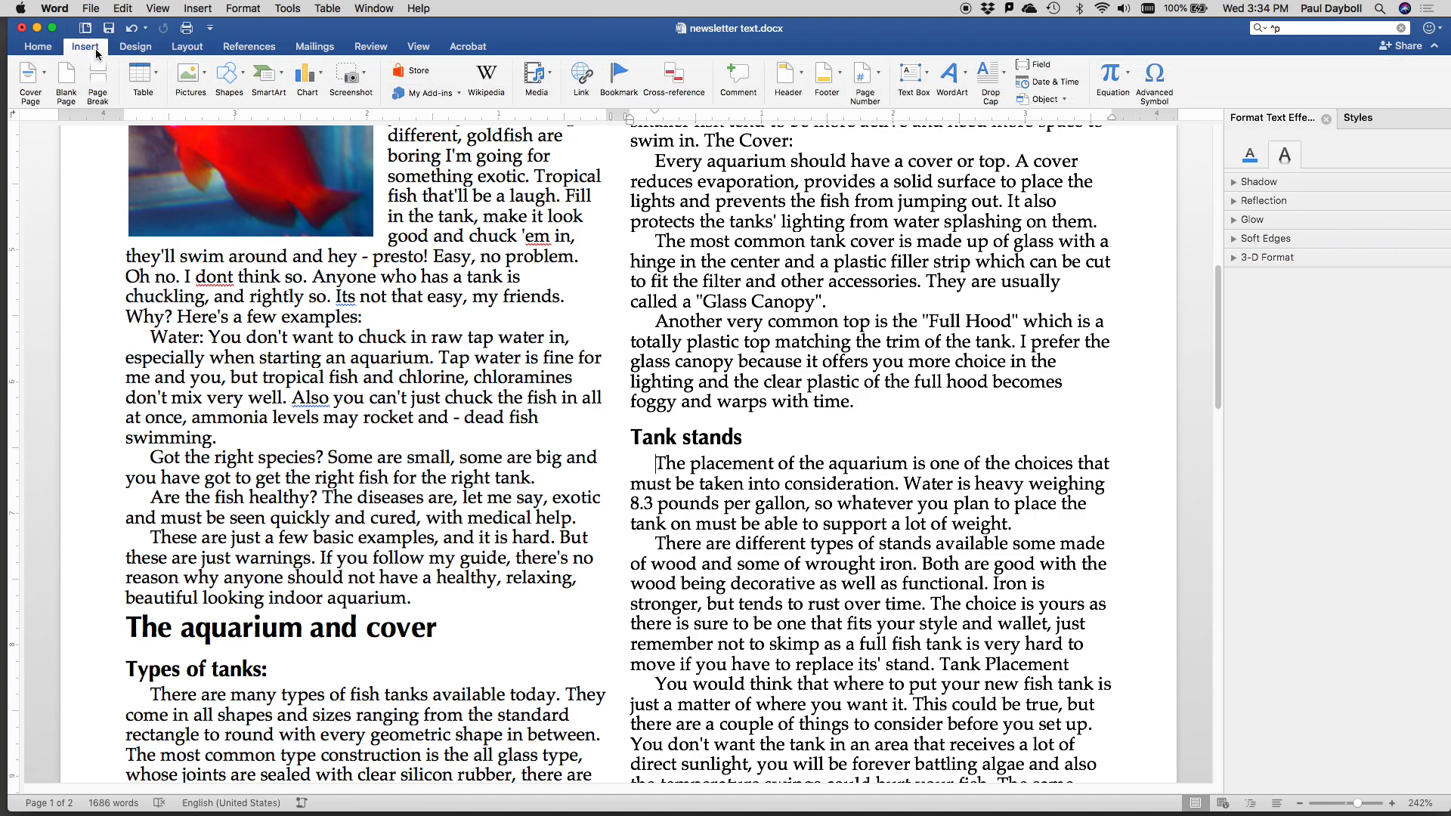
click(189, 72)
click(218, 119)
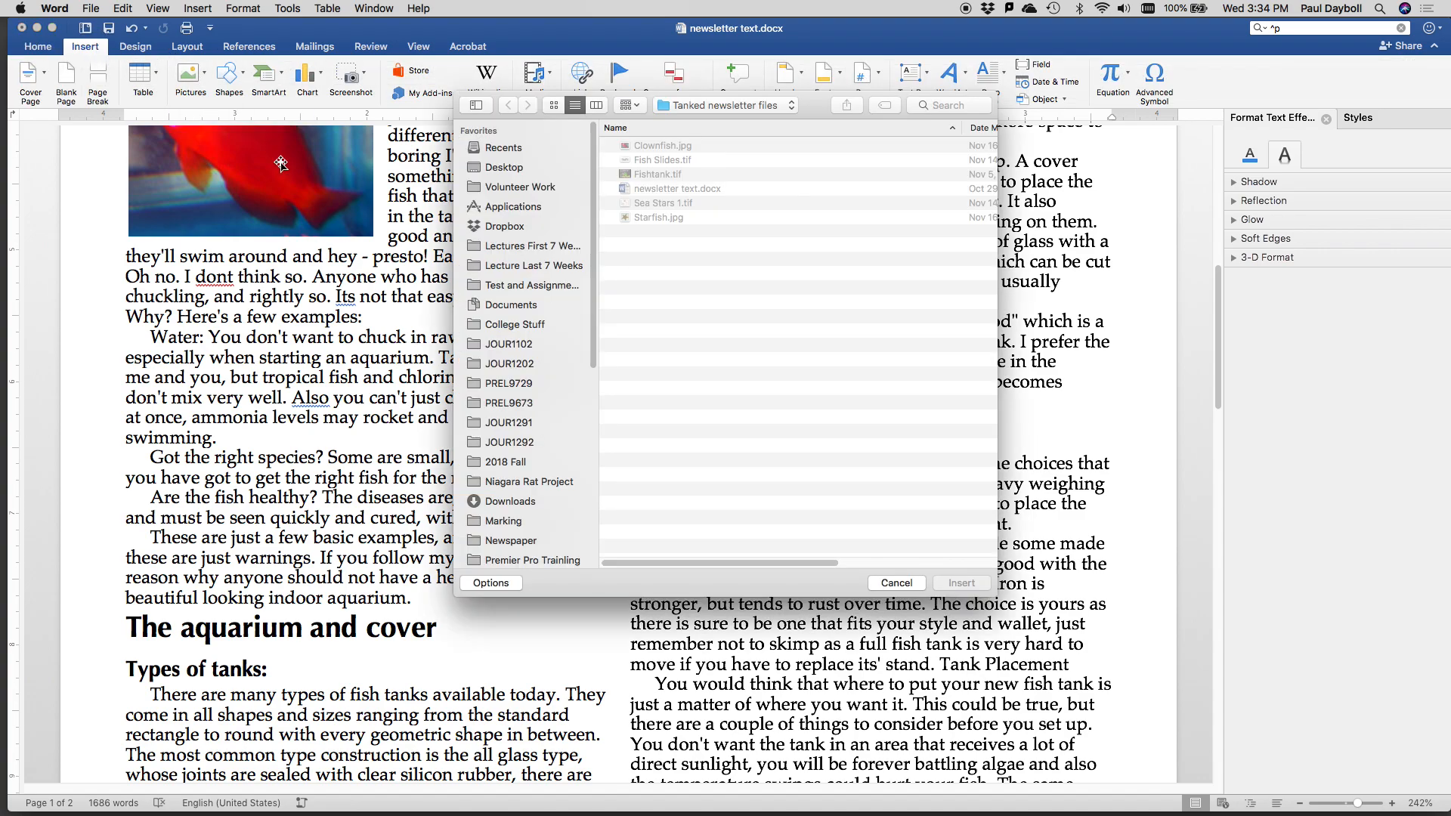
double_click(639, 175)
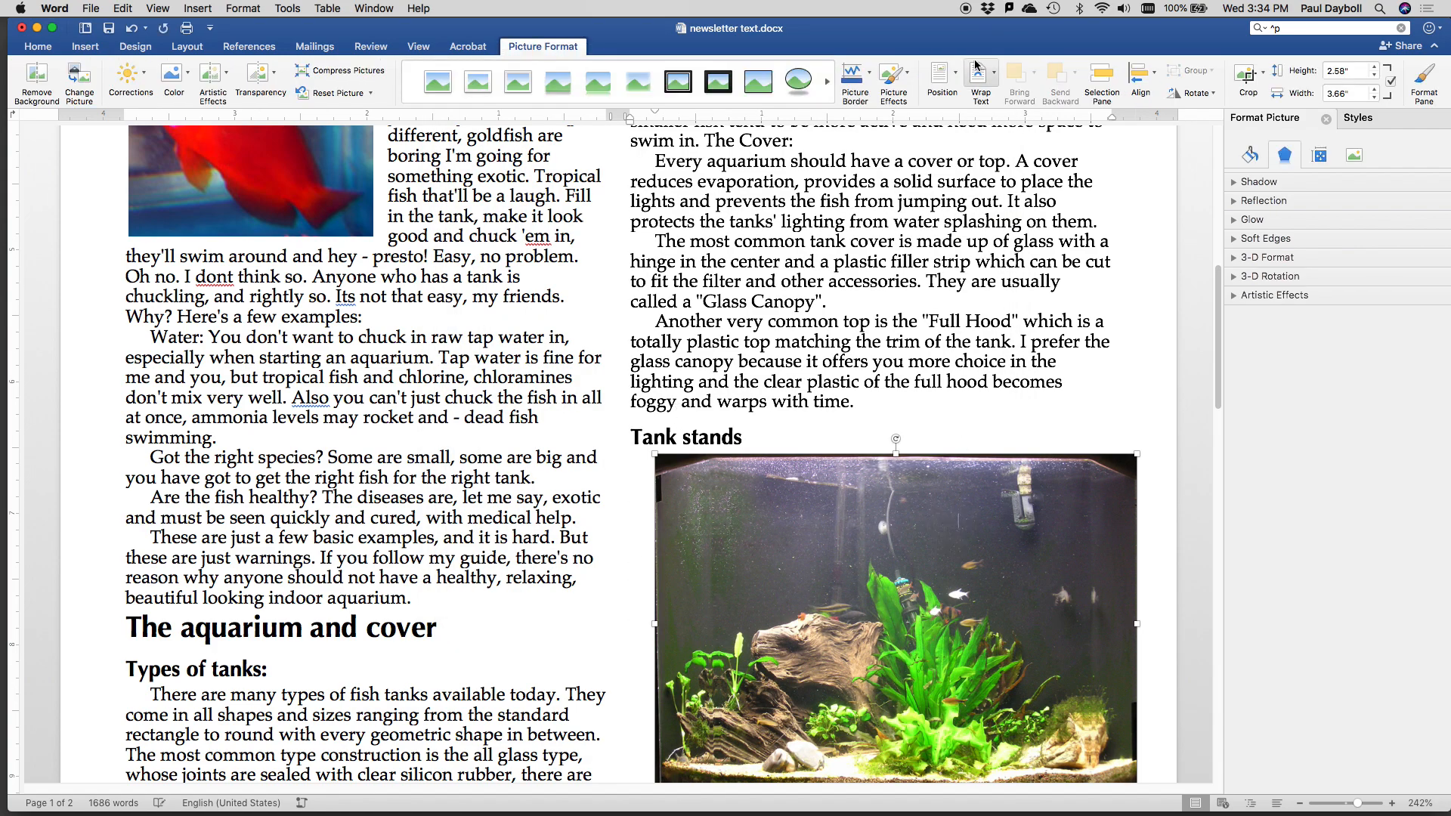
Give the fish tank picture Square wrapping, shrink it to about 1.68" by 2.38", and place it at its column's left edge in the second paragraph.
click(990, 84)
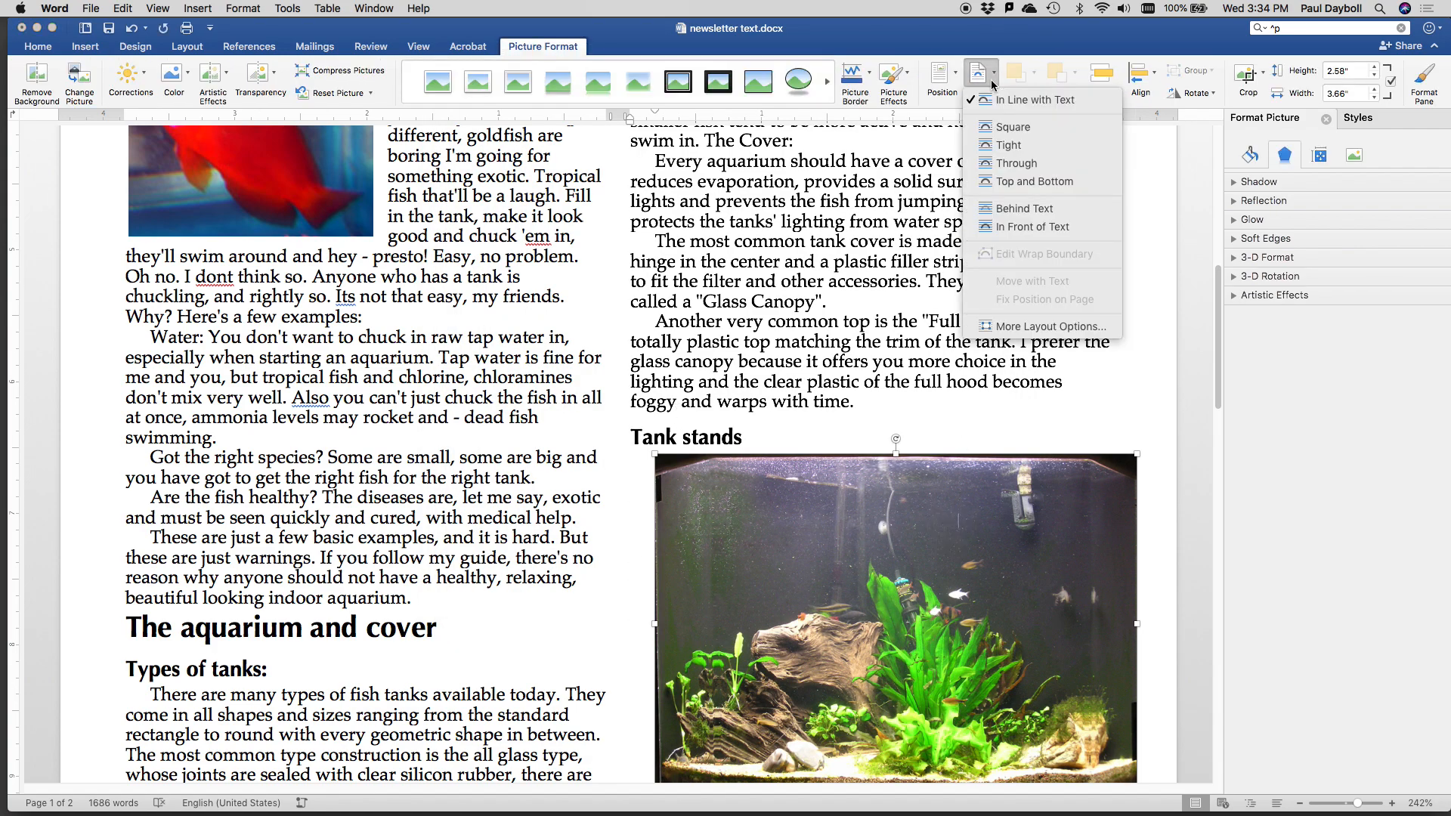
click(1009, 129)
drag(1137, 454, 825, 549)
scroll(833, 576, down, 3)
scroll(832, 577, down, 2)
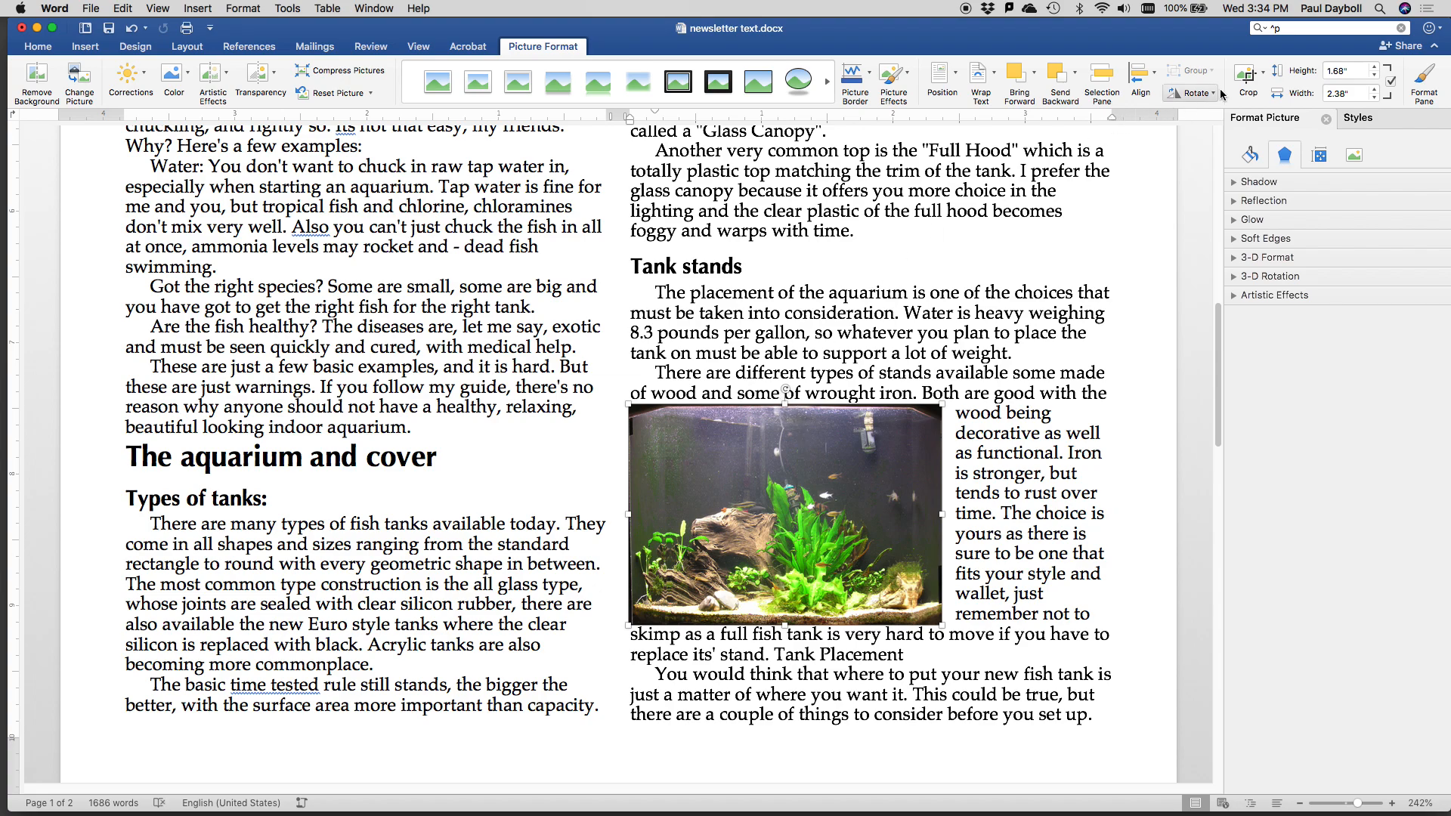
Crop thin strips off the fish tank picture's top and bottom to about 1.59" high, and shift the image slightly inside the crop frame.
click(1247, 76)
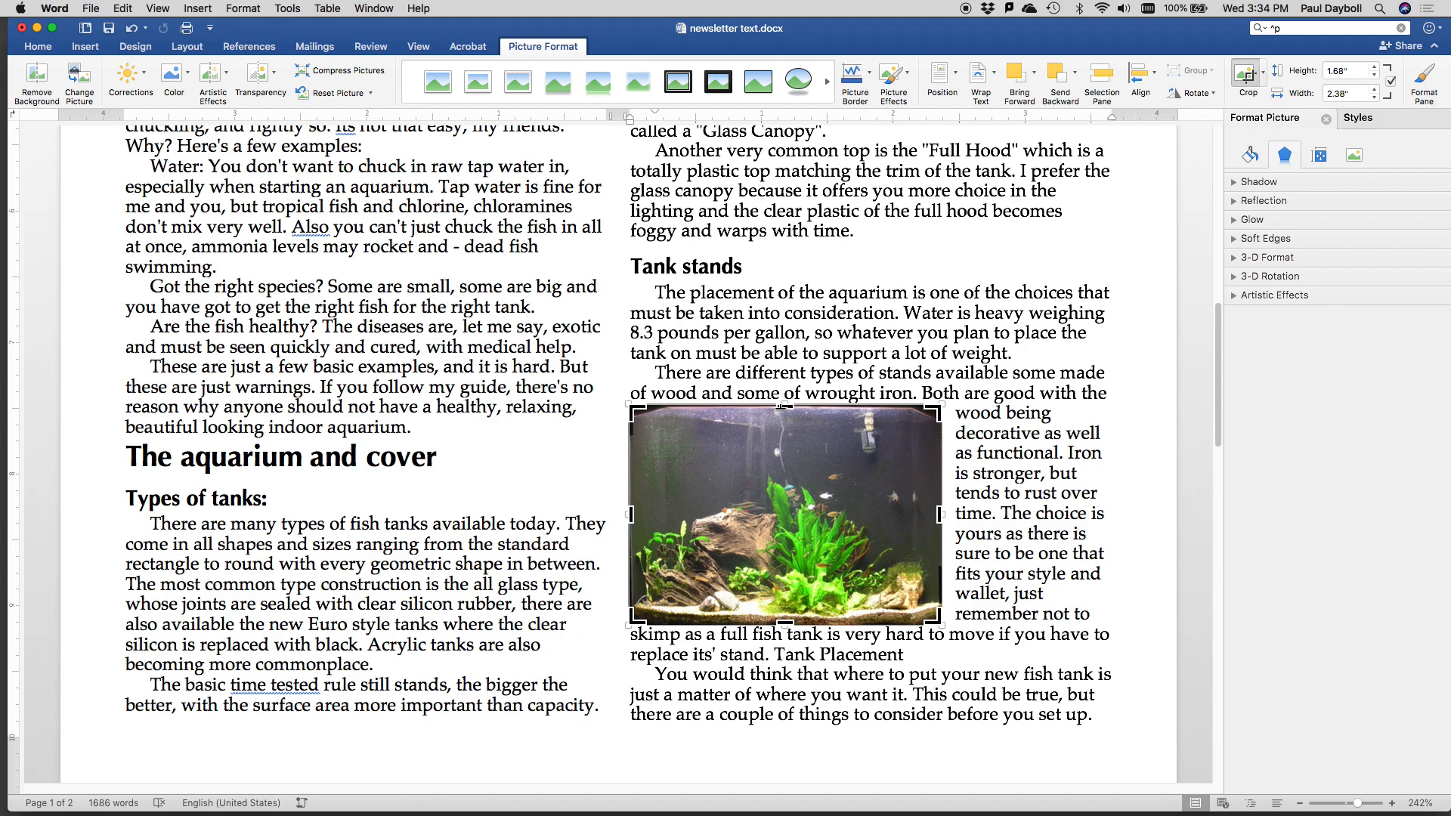
drag(784, 406, 782, 415)
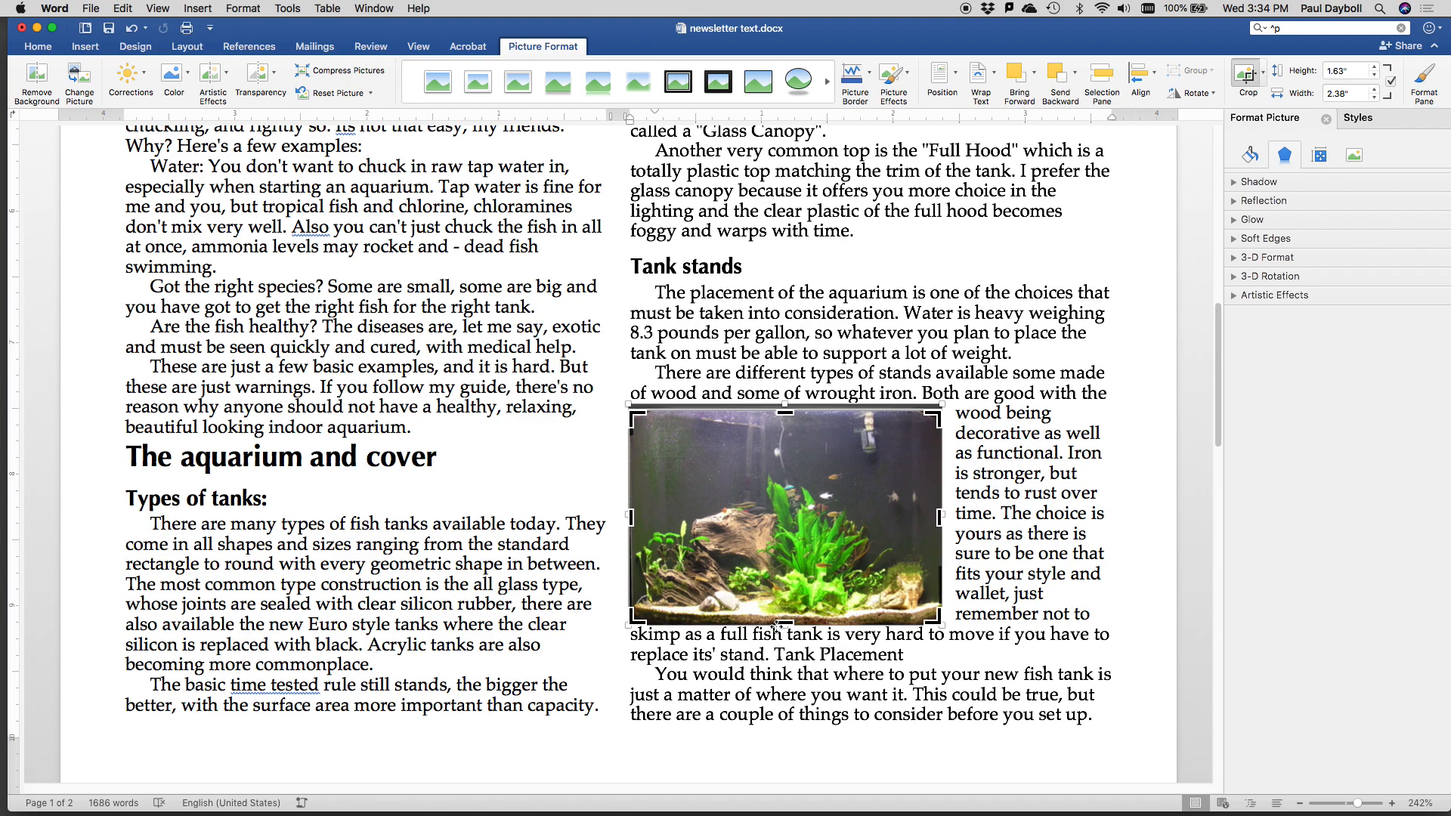
drag(785, 624, 785, 618)
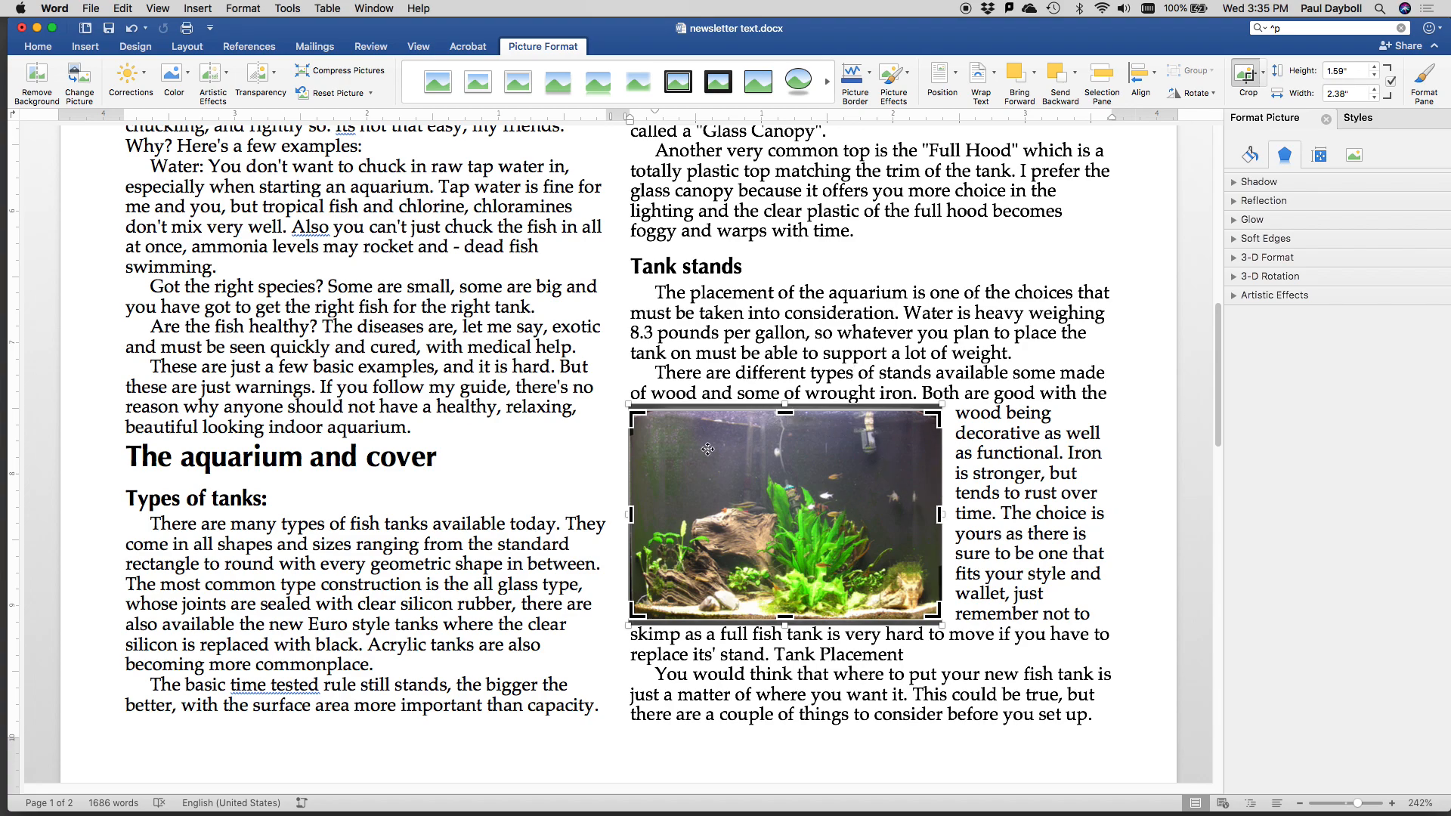
click(745, 480)
mouse_move(745, 480)
mouse_down()
mouse_move(692, 476)
mouse_move(745, 482)
mouse_up()
drag(745, 484, 745, 481)
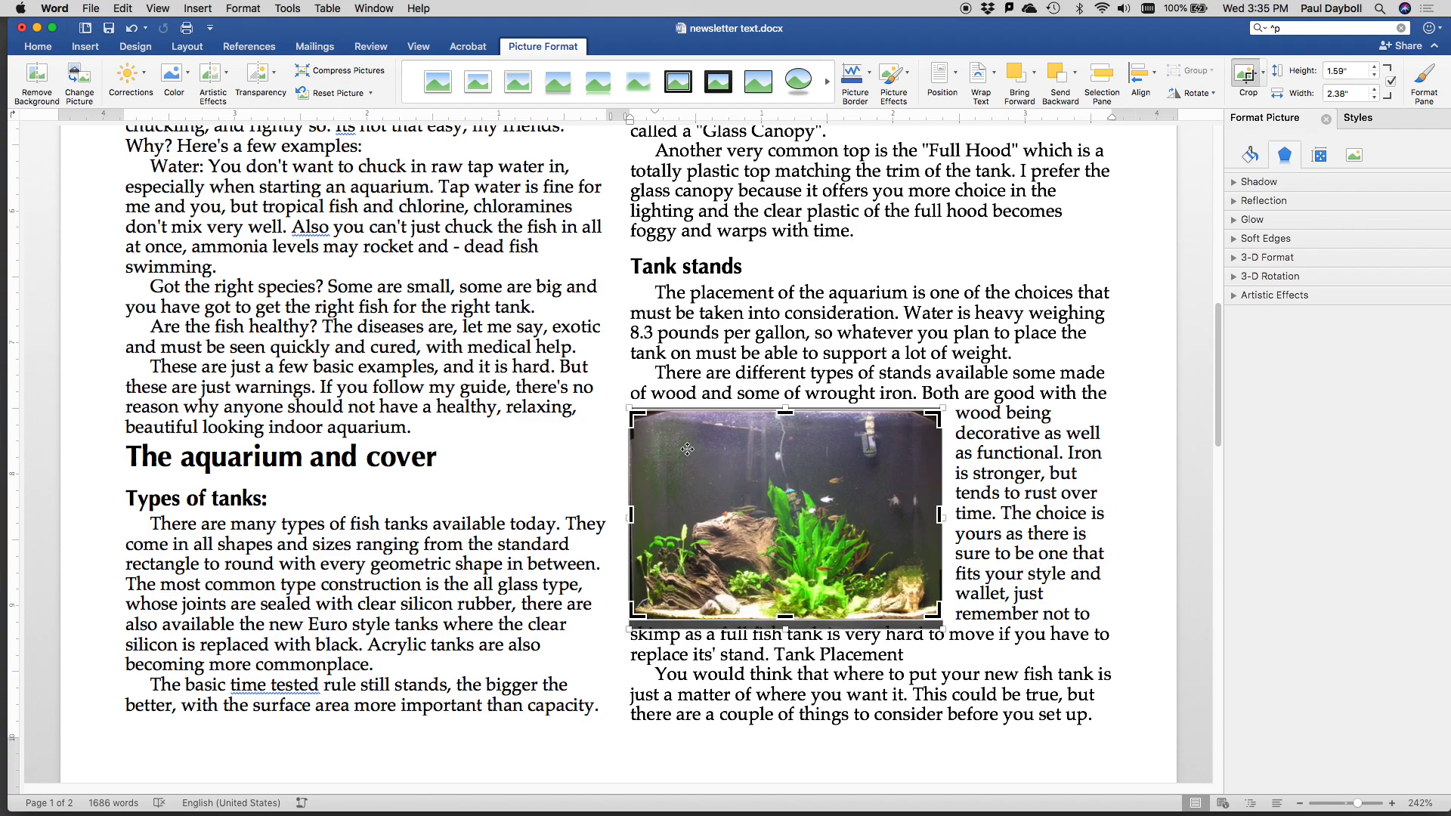
Enlarge and reposition the fish tank image within its crop frame, extend the frame to about 1.59" by 2.35", and apply the crop.
drag(633, 414, 578, 370)
click(632, 412)
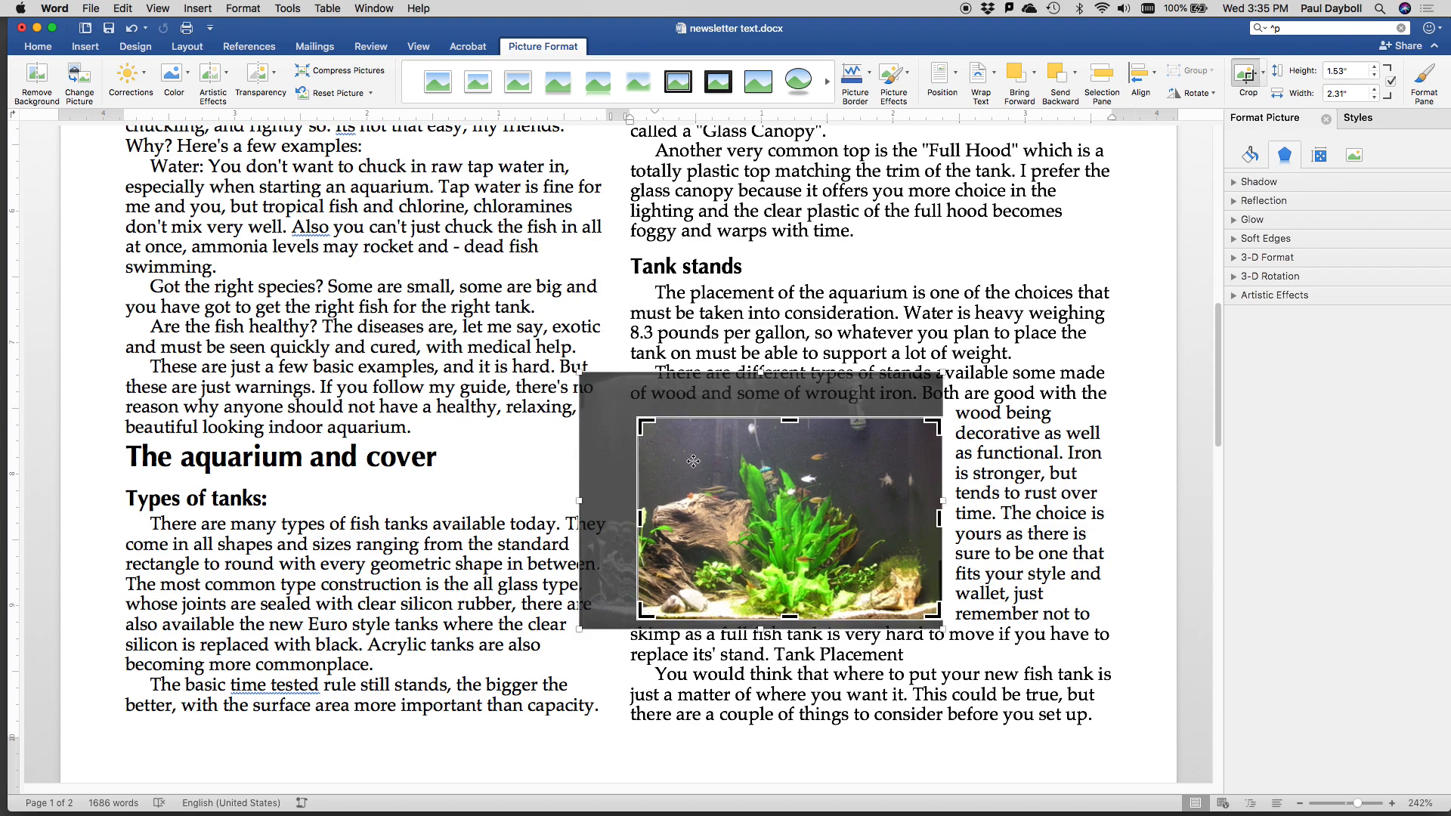
click(718, 477)
drag(719, 477, 752, 469)
drag(790, 418, 790, 412)
drag(642, 512, 631, 514)
drag(751, 532, 754, 540)
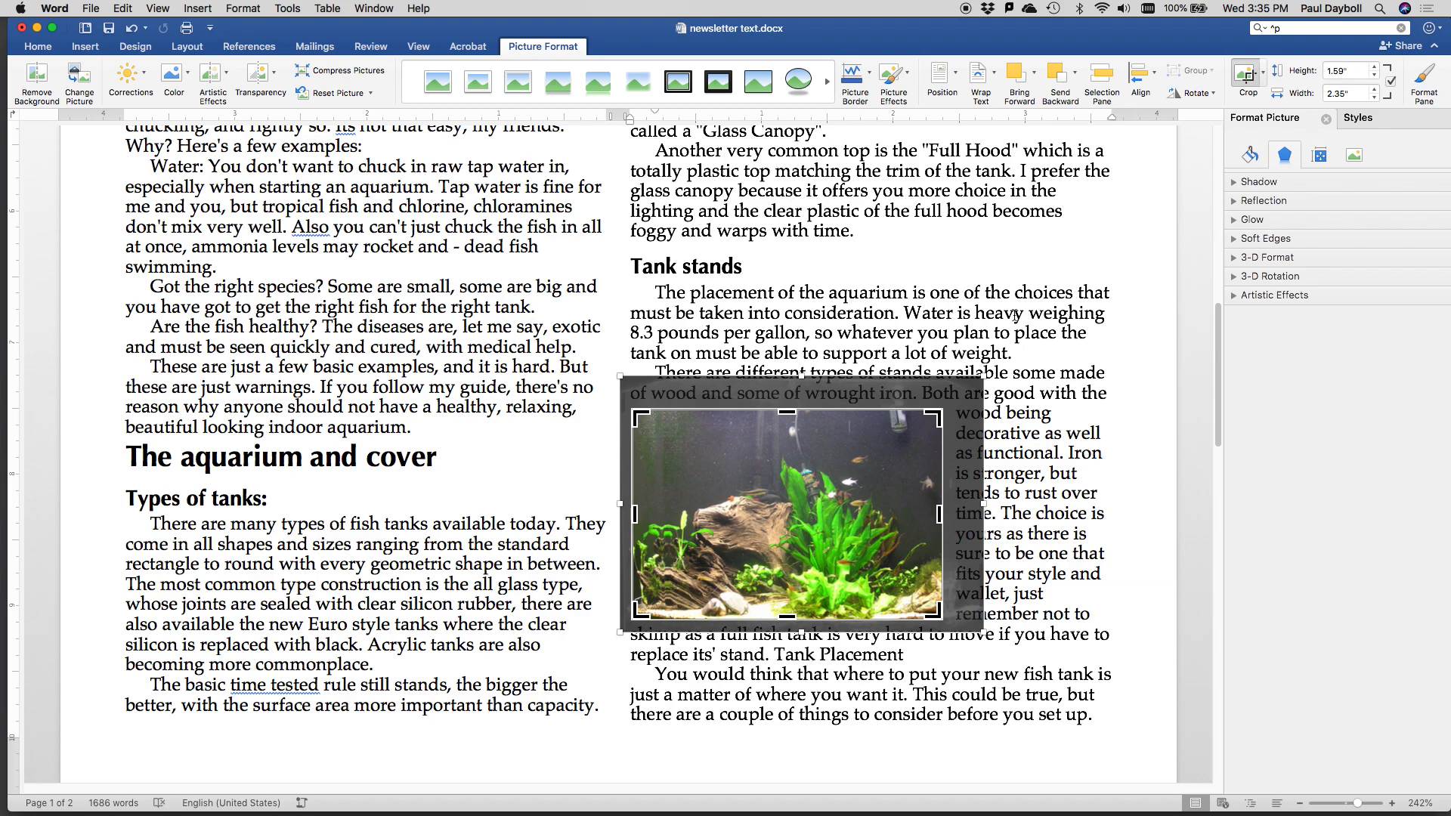
click(1245, 74)
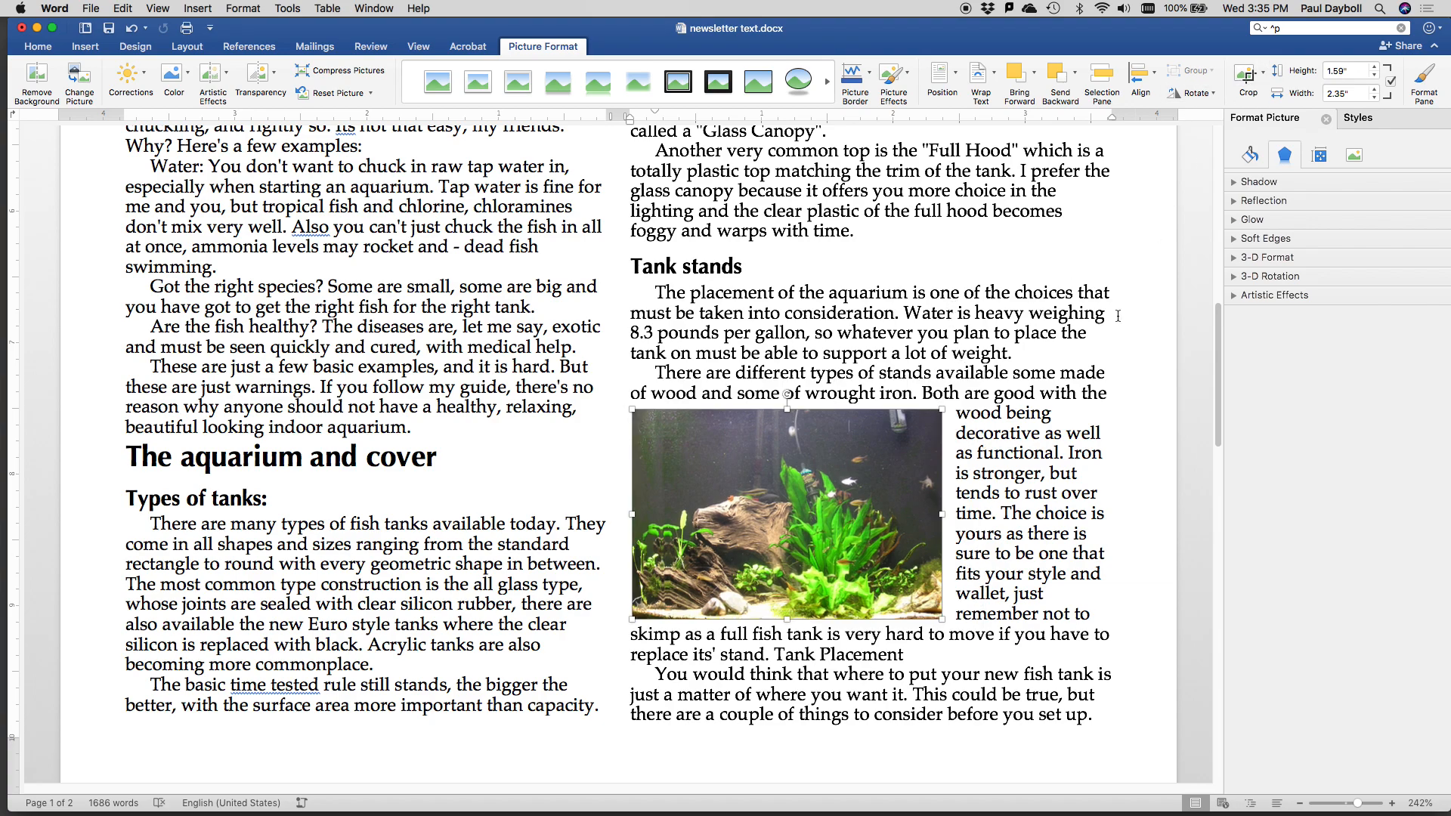
Add a solid black outline to the fish tank picture and deselect it.
scroll(877, 576, down, 4)
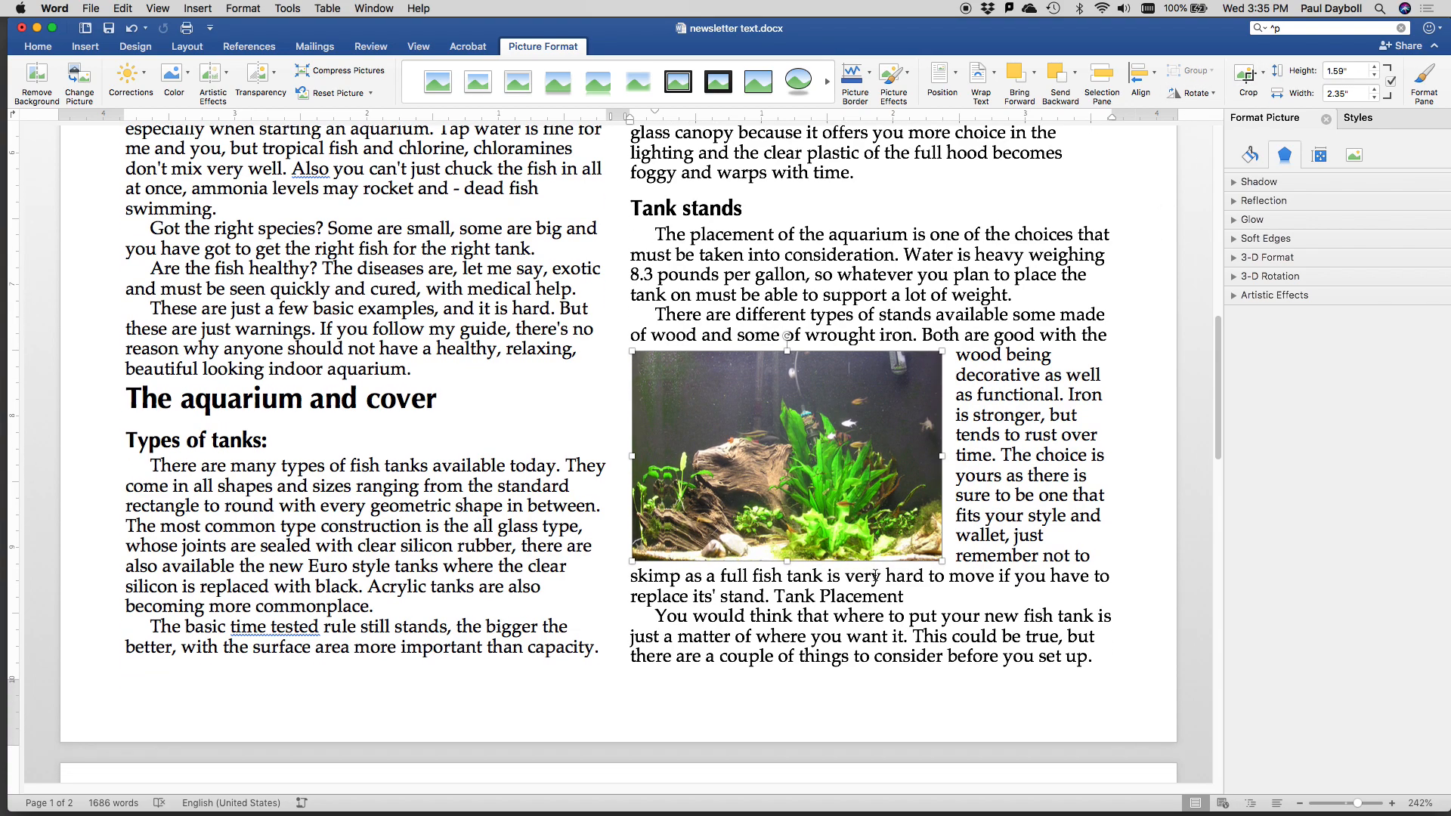
scroll(874, 574, down, 4)
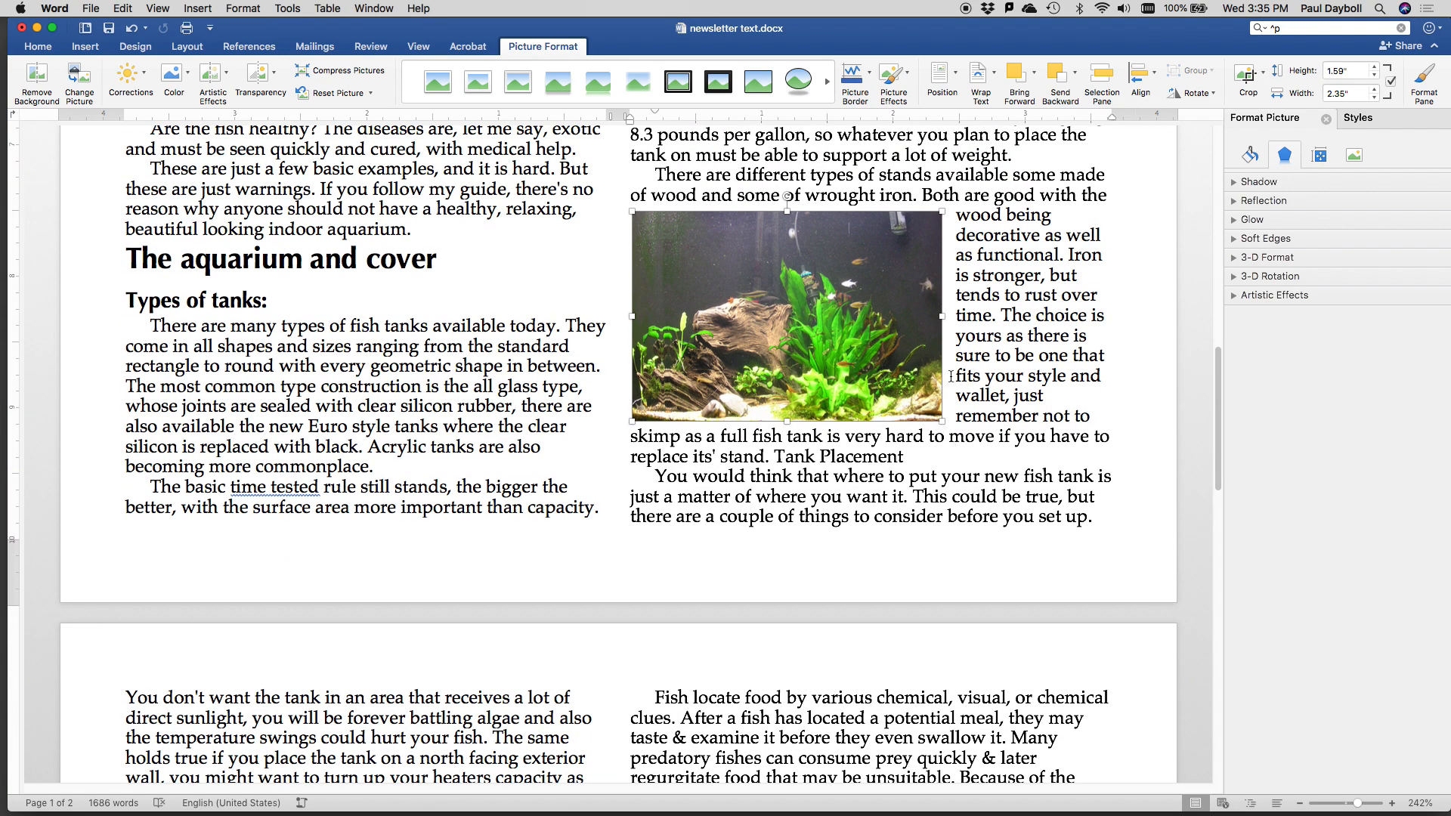
click(1090, 405)
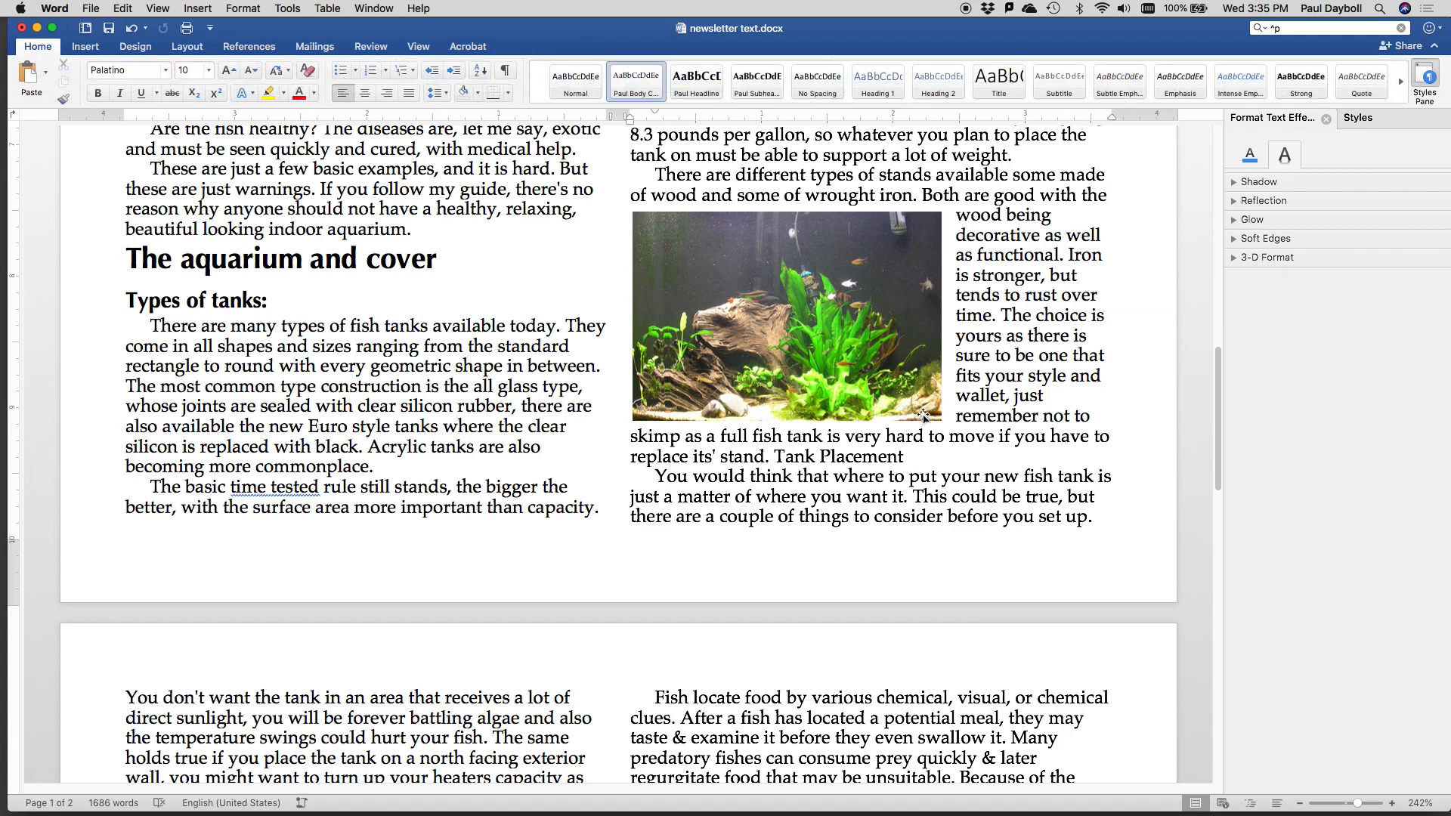
scroll(918, 409, up, 2)
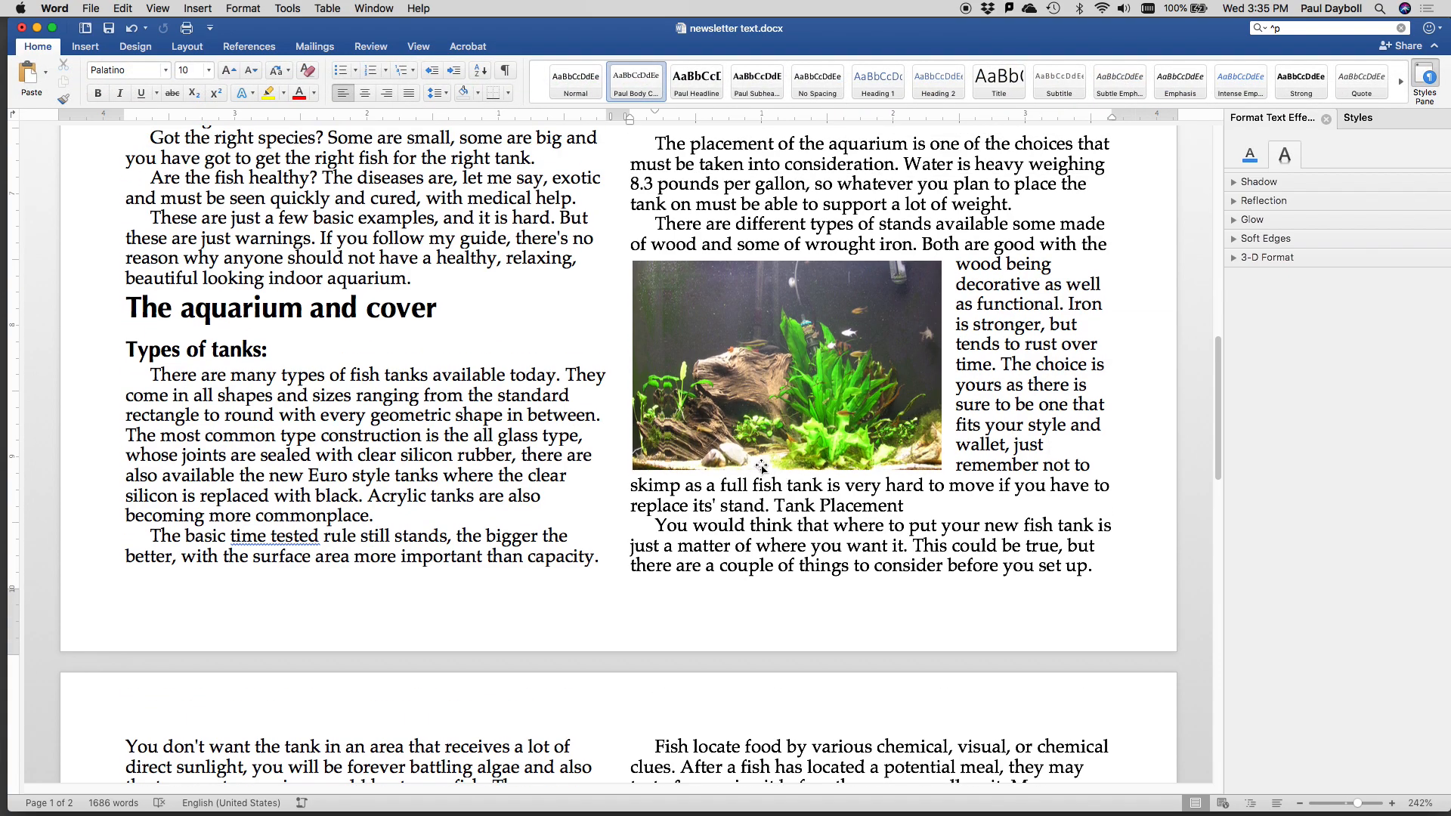
click(777, 449)
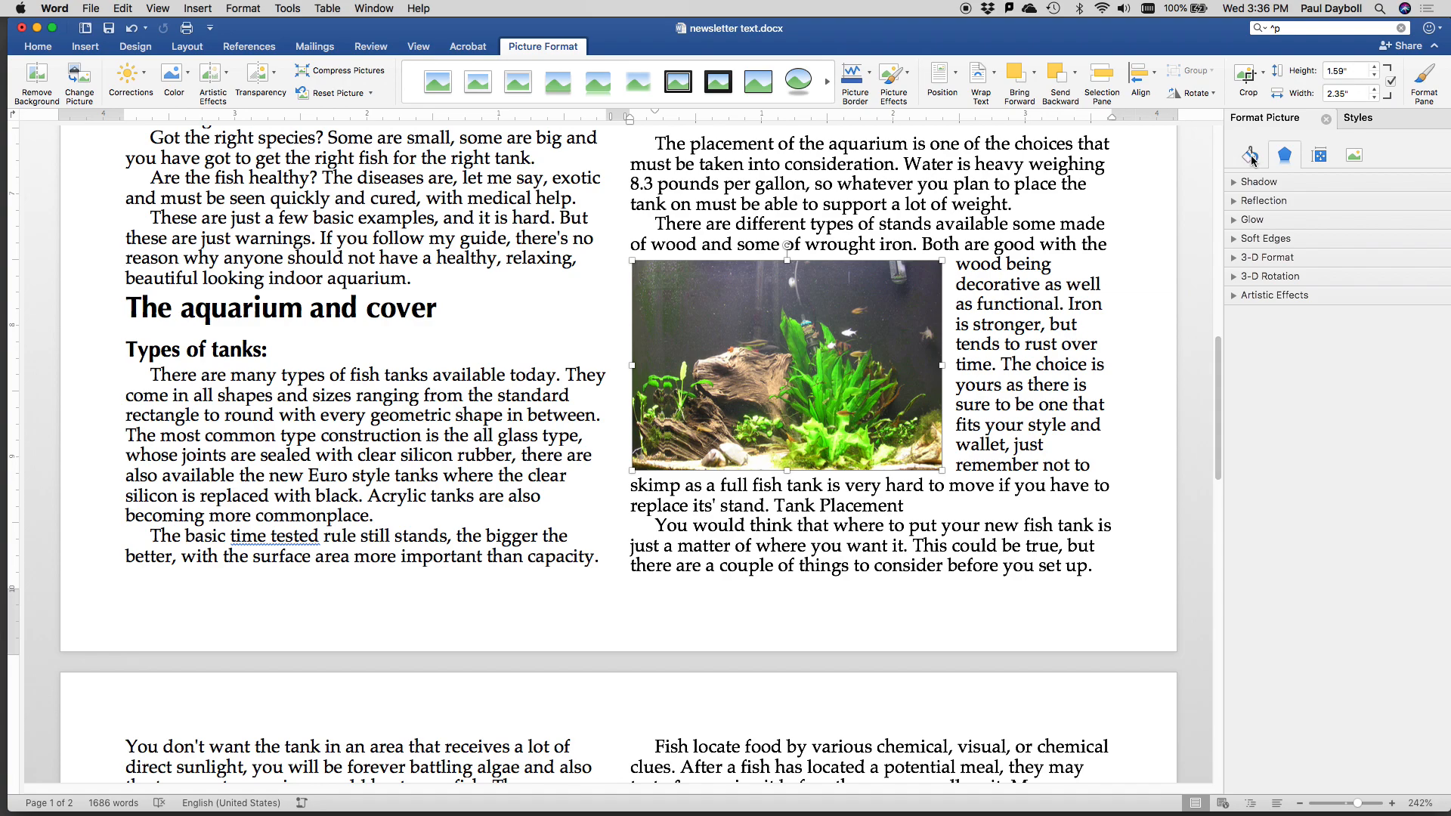
click(1250, 157)
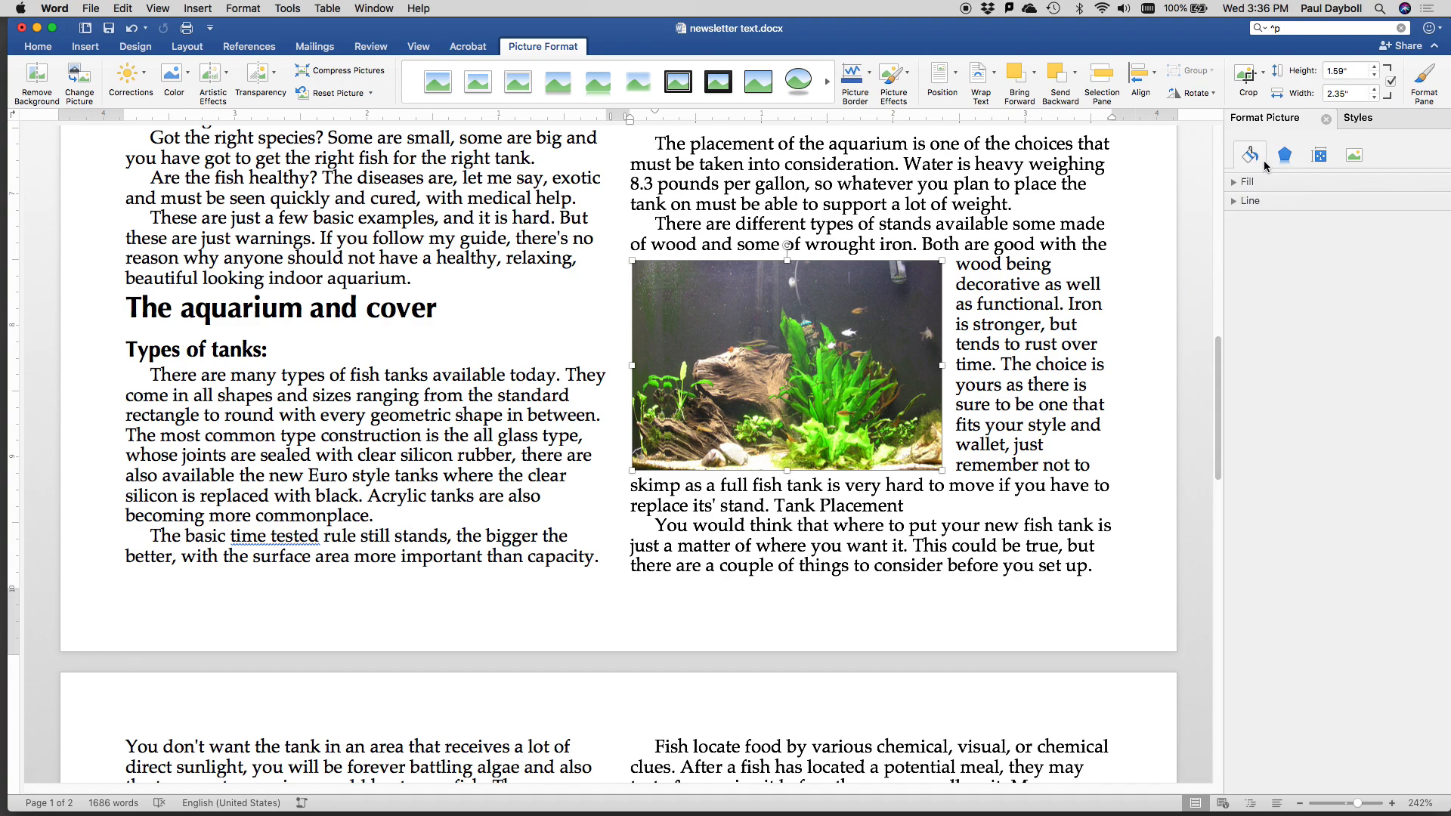
click(1234, 203)
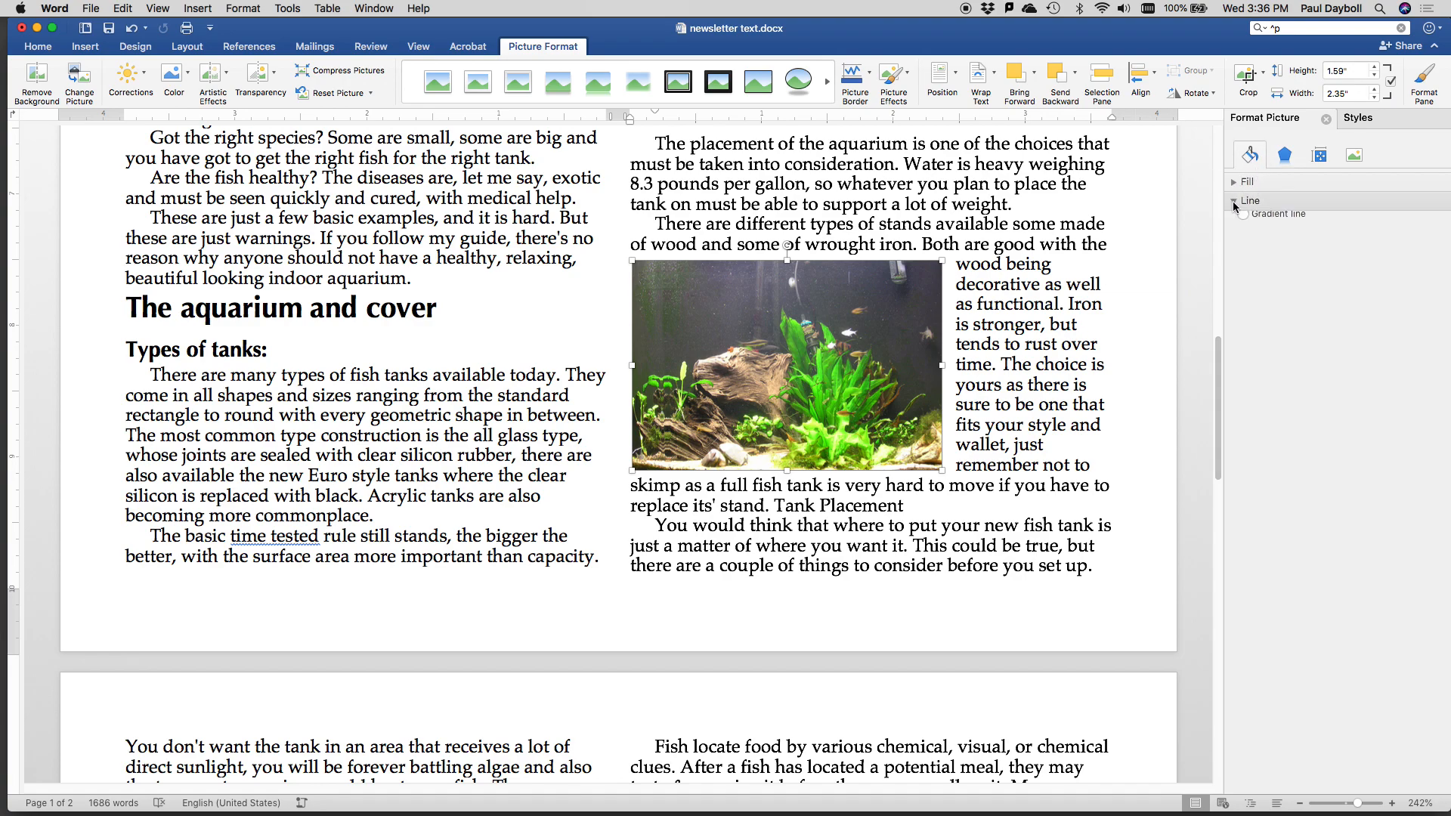
click(1243, 239)
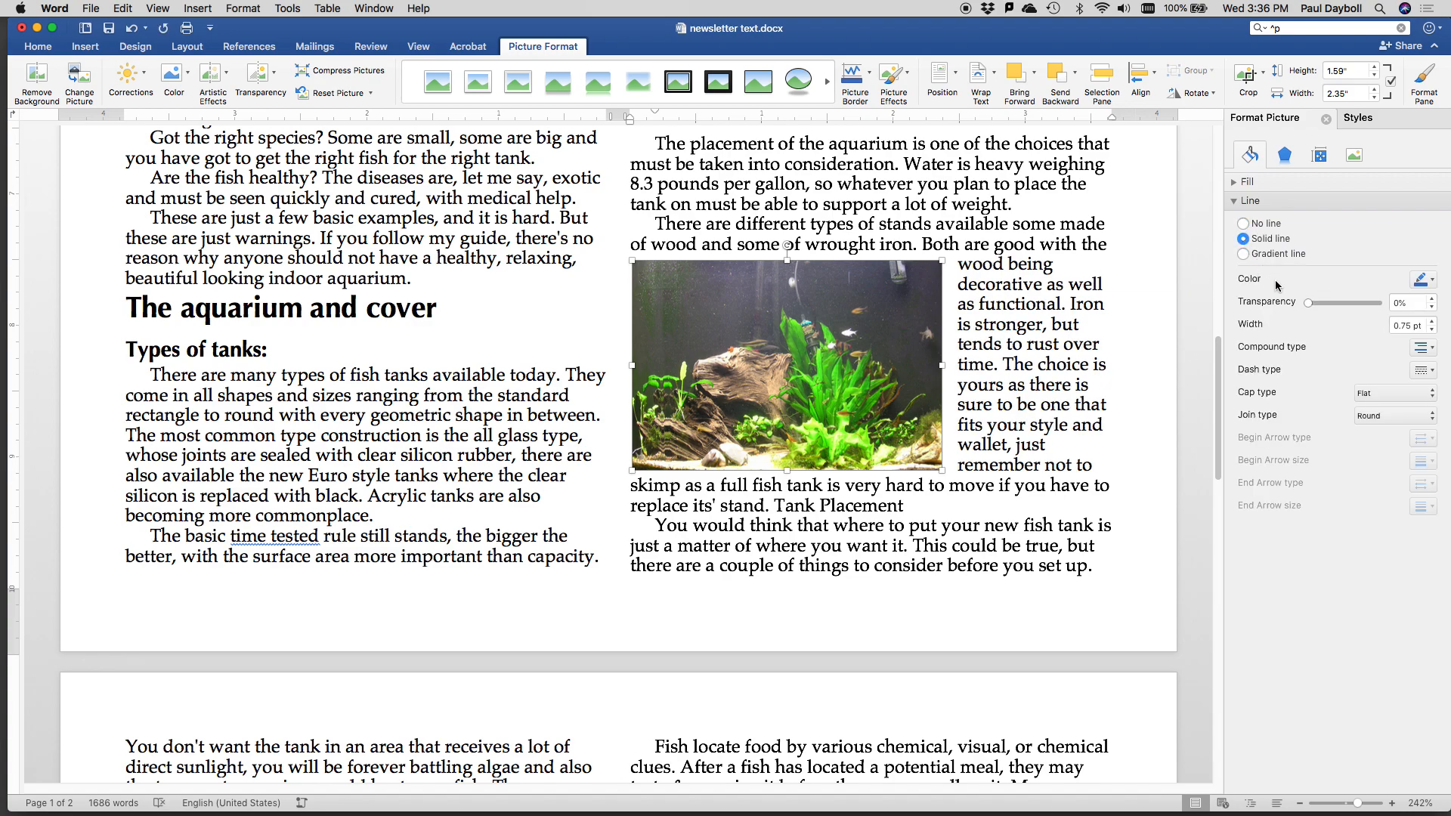
click(1430, 279)
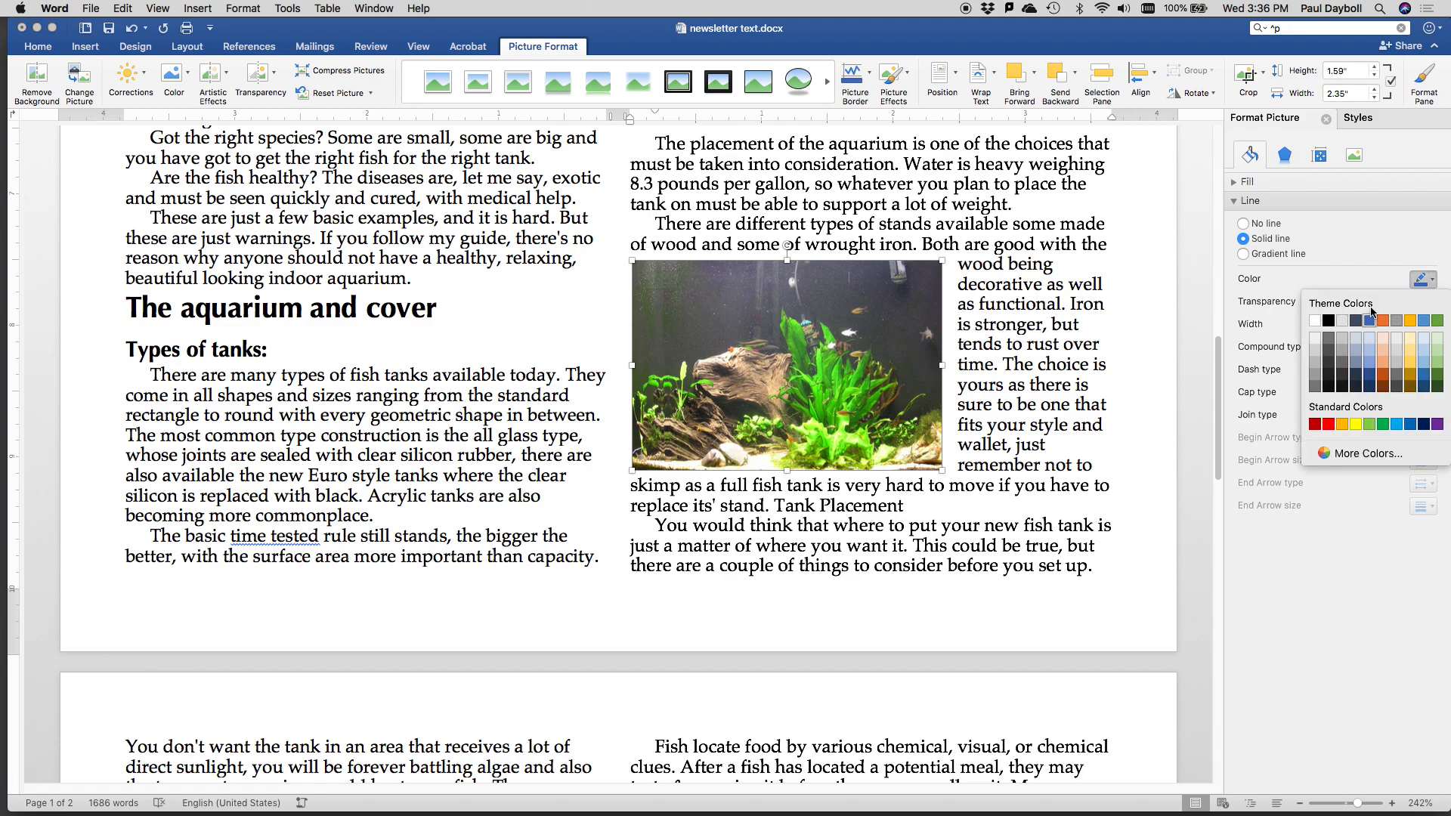
click(1328, 328)
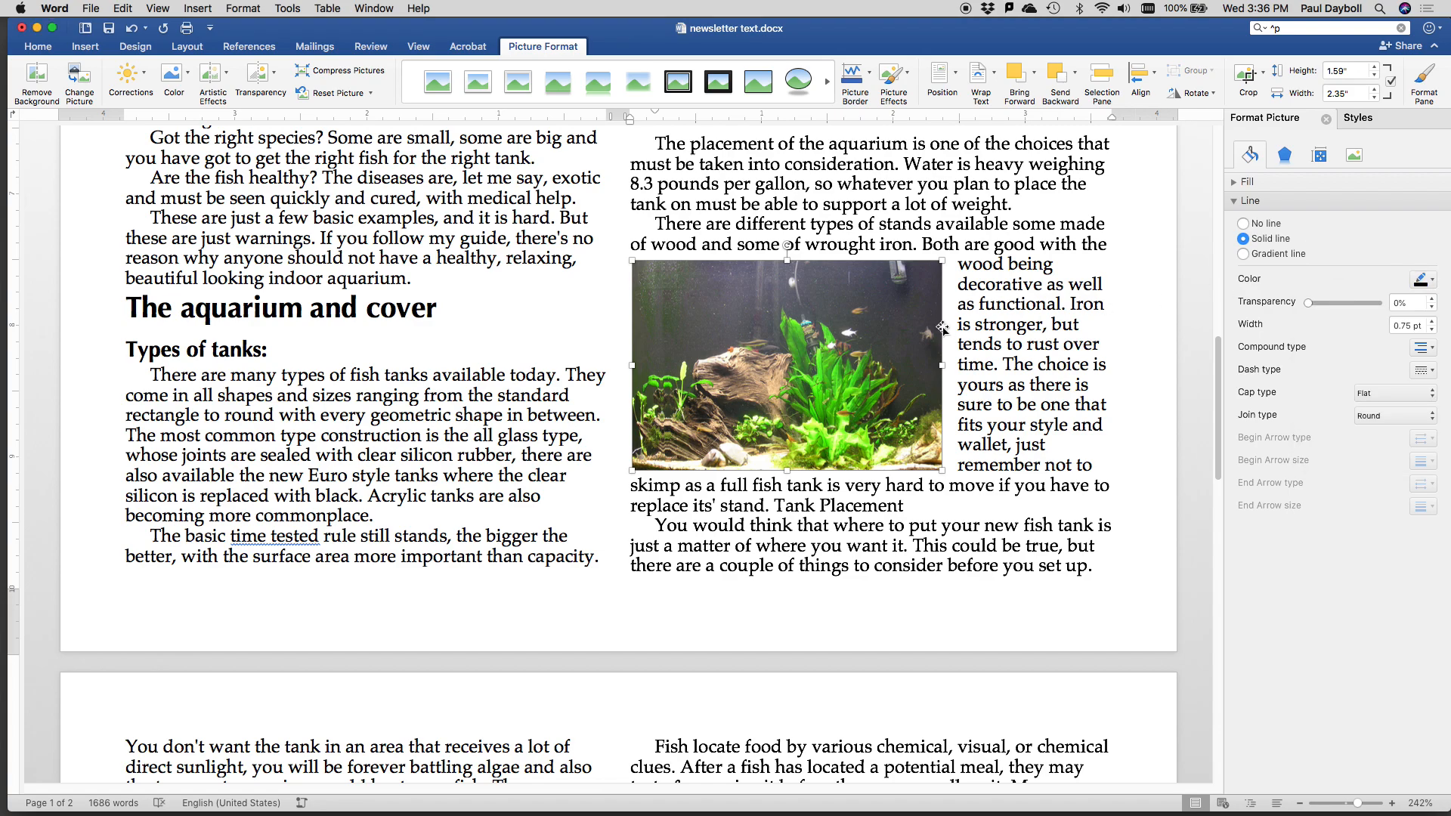
click(615, 485)
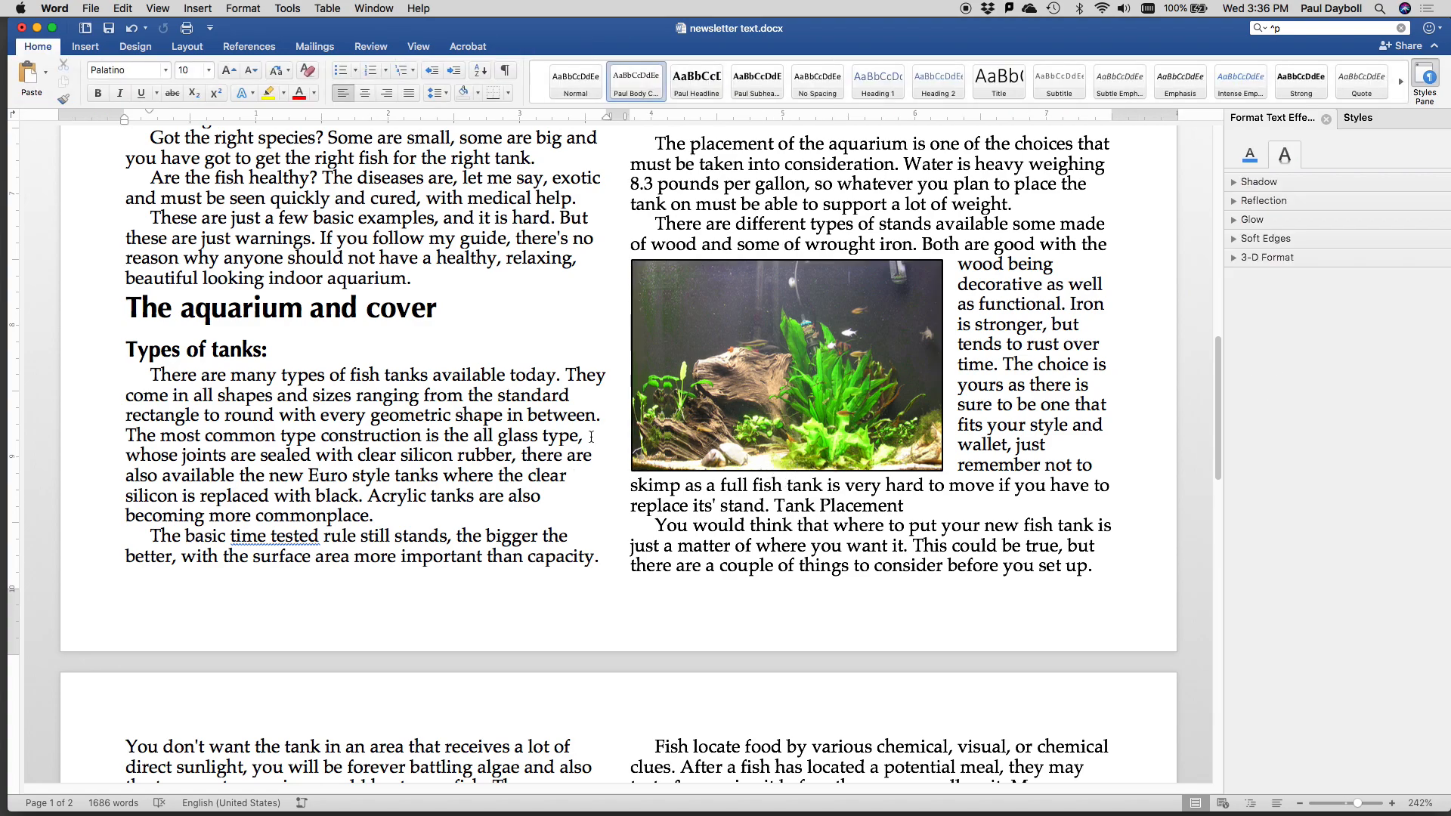
Add a solid black outline to the clownfish picture in the Introduction and deselect it.
scroll(591, 437, up, 2)
scroll(592, 436, up, 10)
click(344, 412)
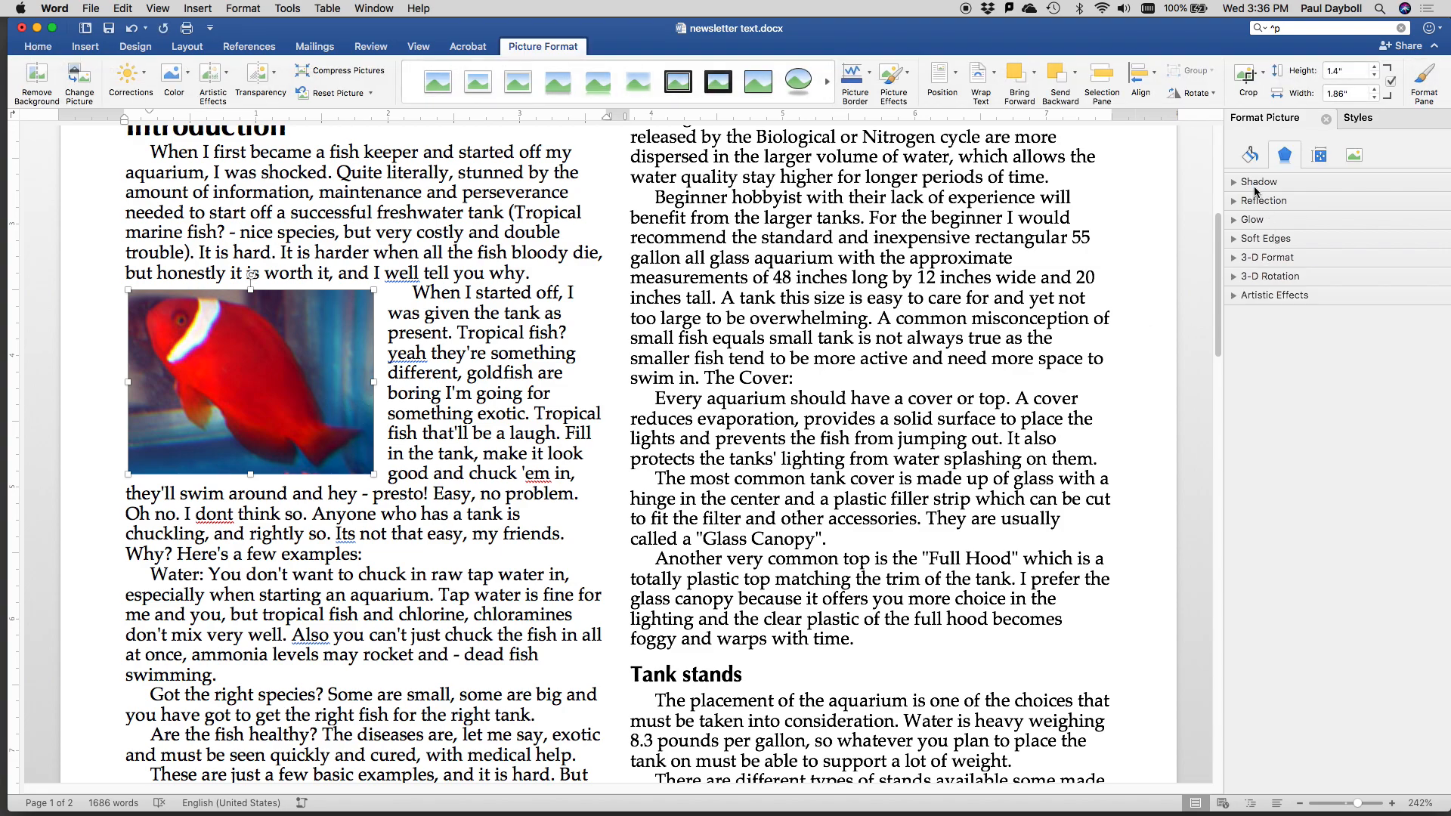
click(1251, 157)
click(1265, 239)
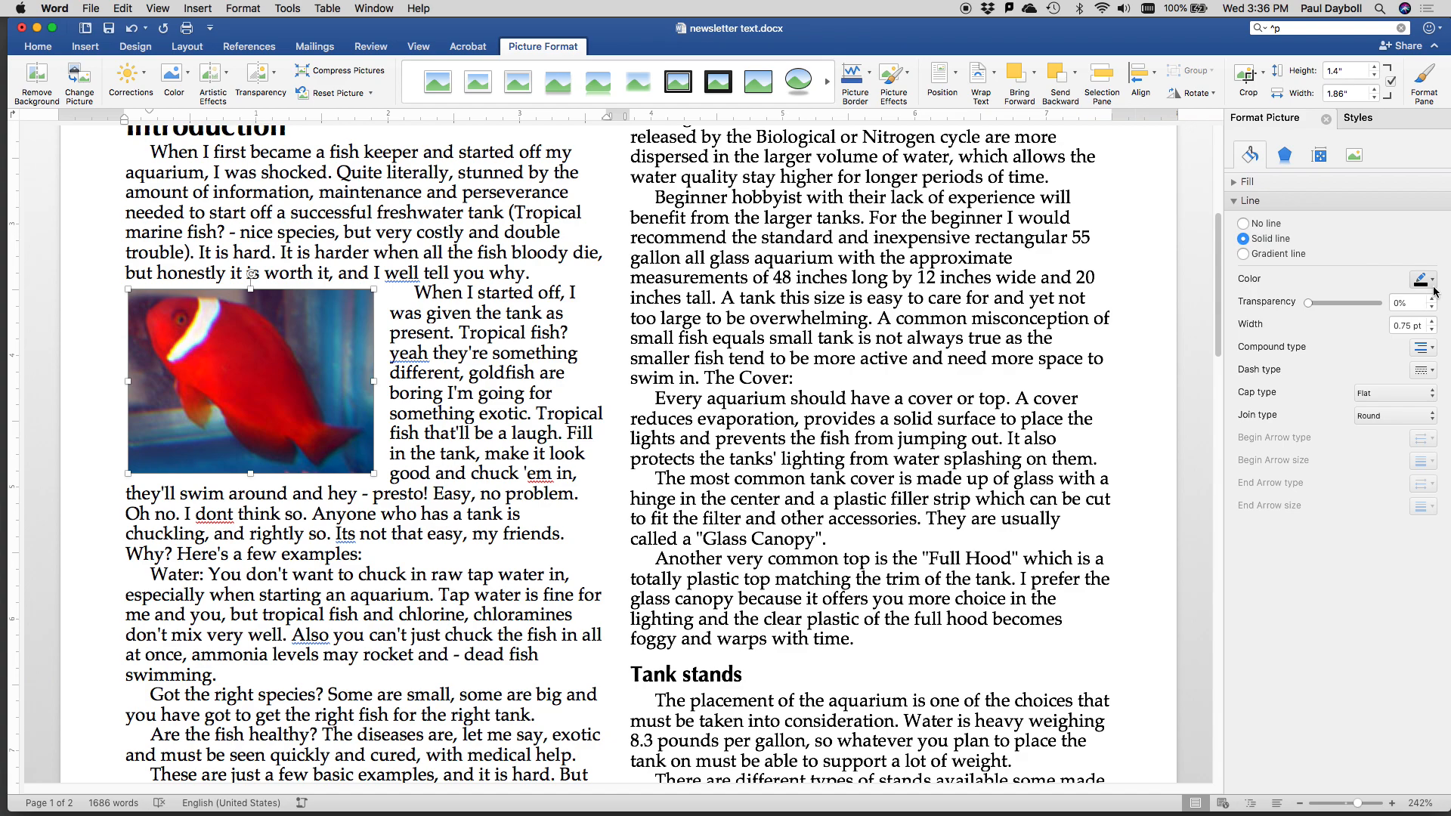
click(1429, 281)
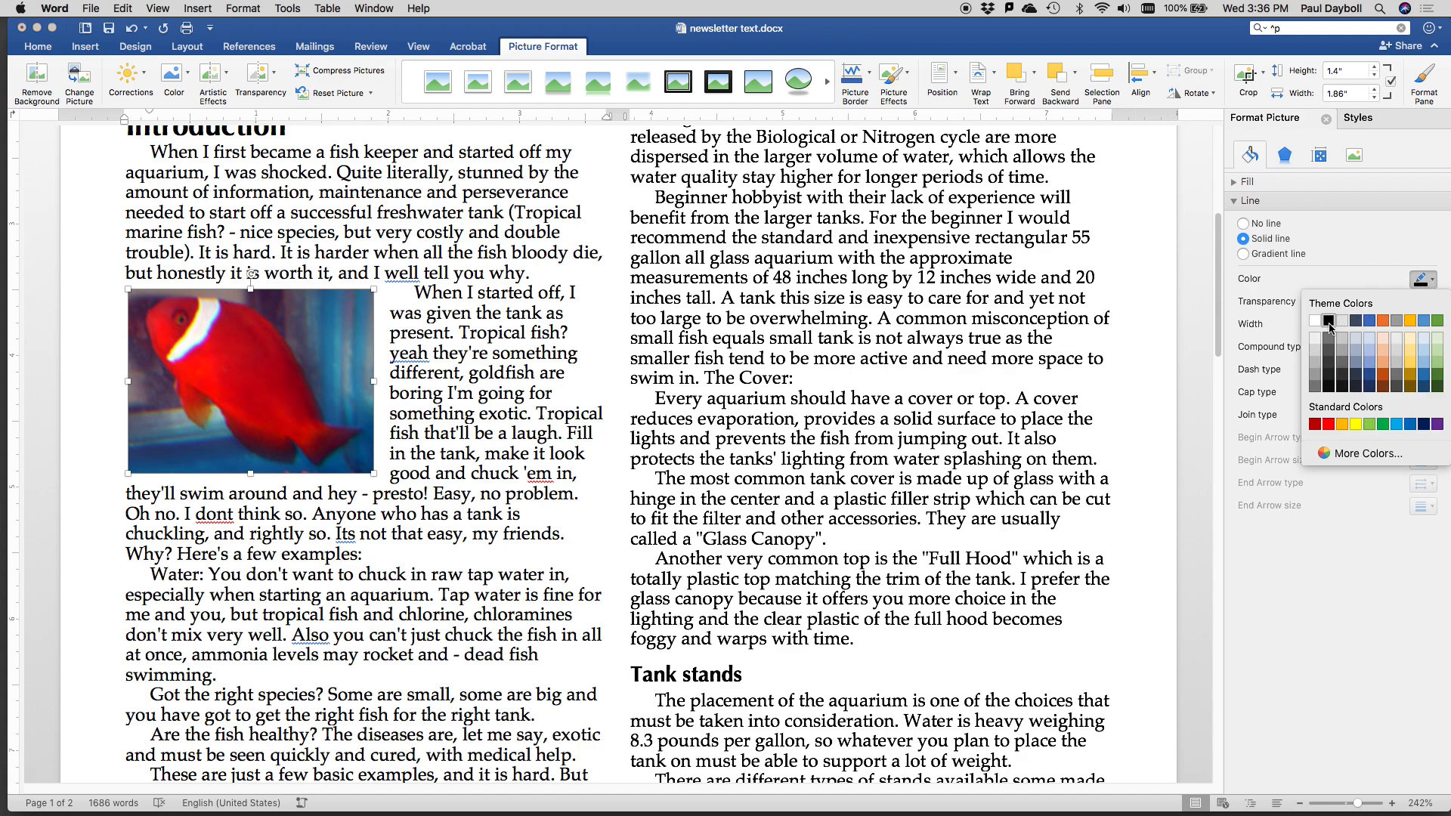
click(1329, 325)
click(1034, 342)
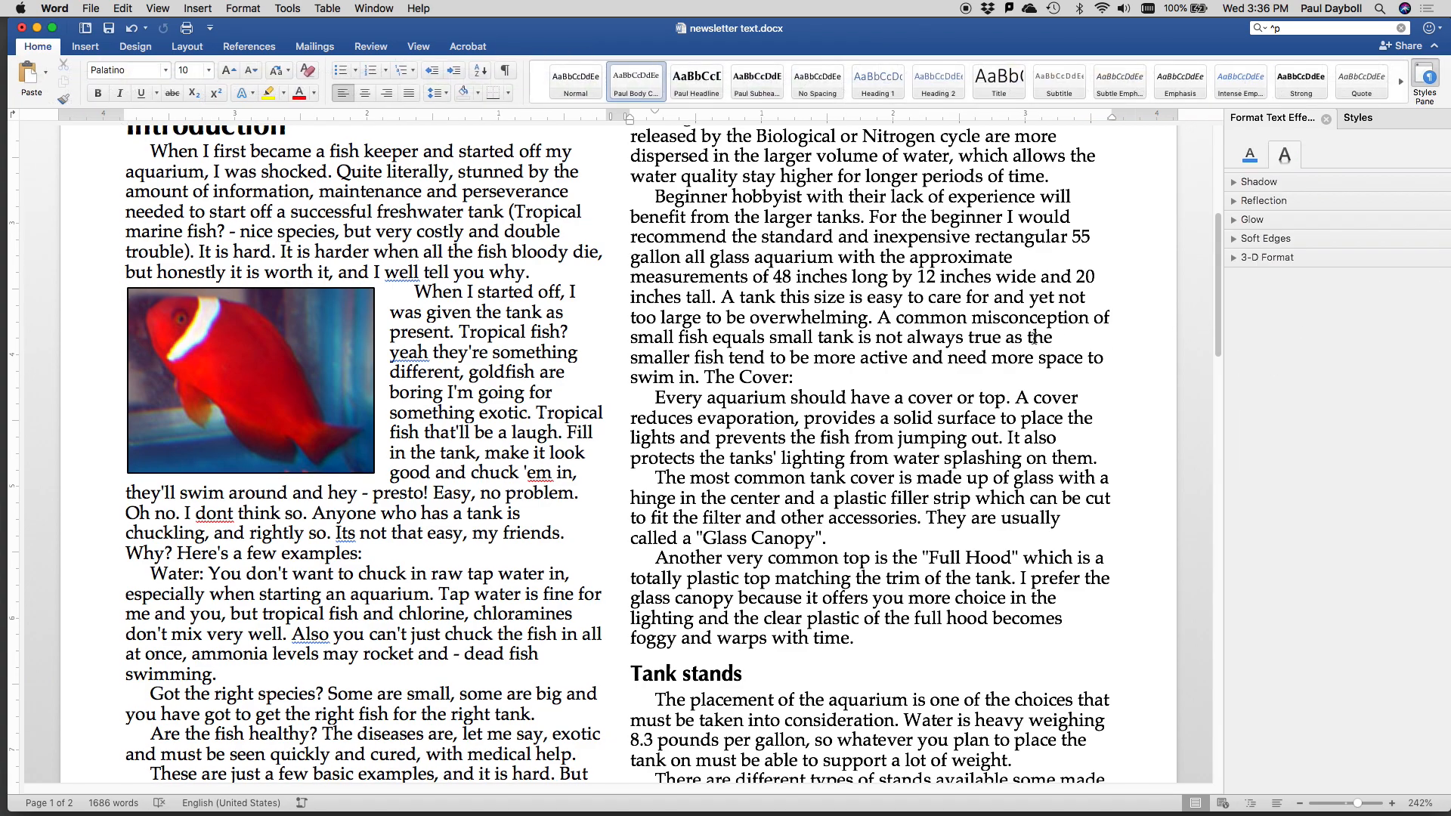
Insert the picture file Starfish.jpg at the start of the "Flavors" paragraph on page 2.
scroll(1033, 341, down, 3)
scroll(1033, 342, down, 15)
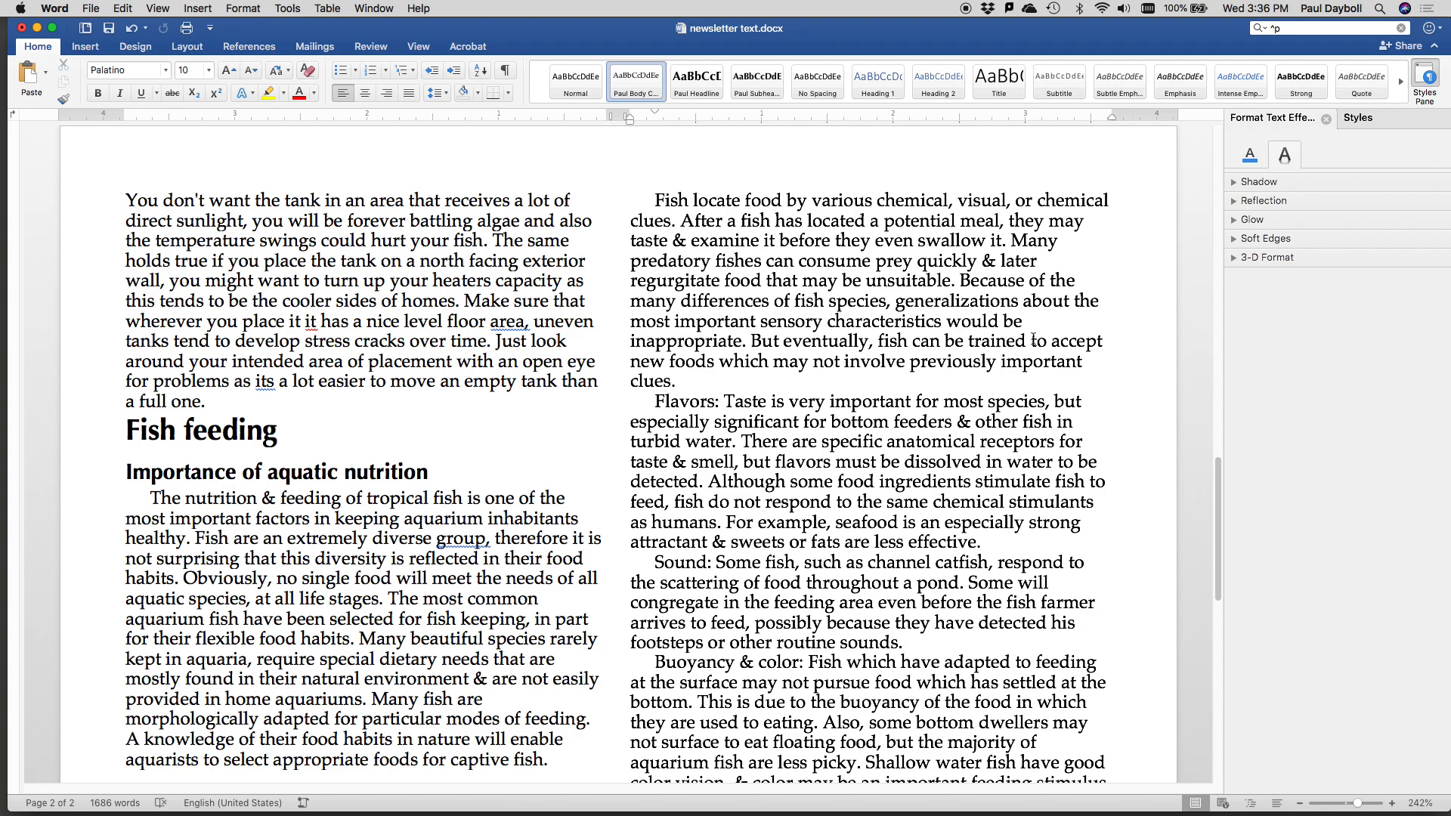
scroll(835, 386, down, 2)
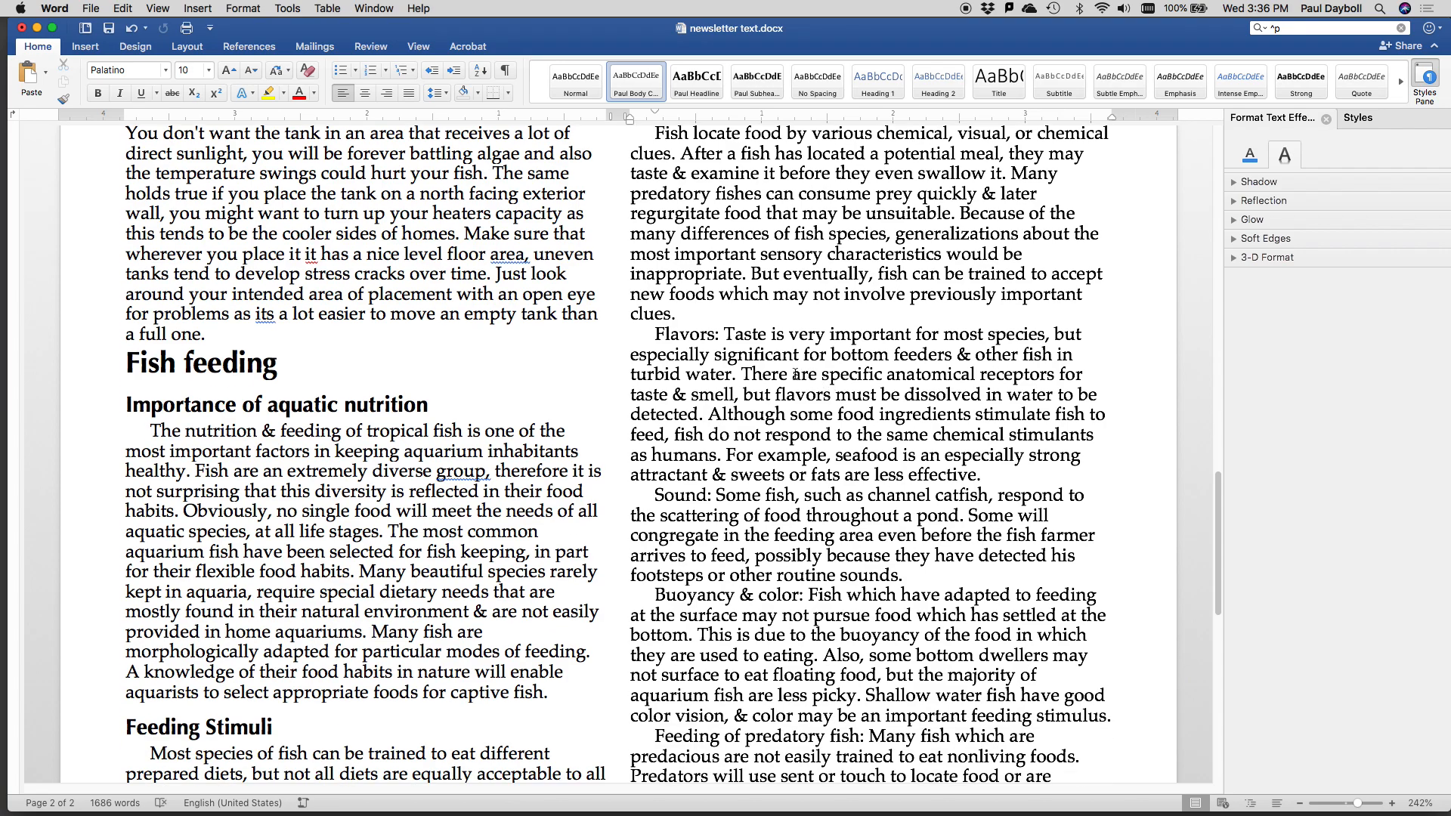
click(641, 330)
click(89, 48)
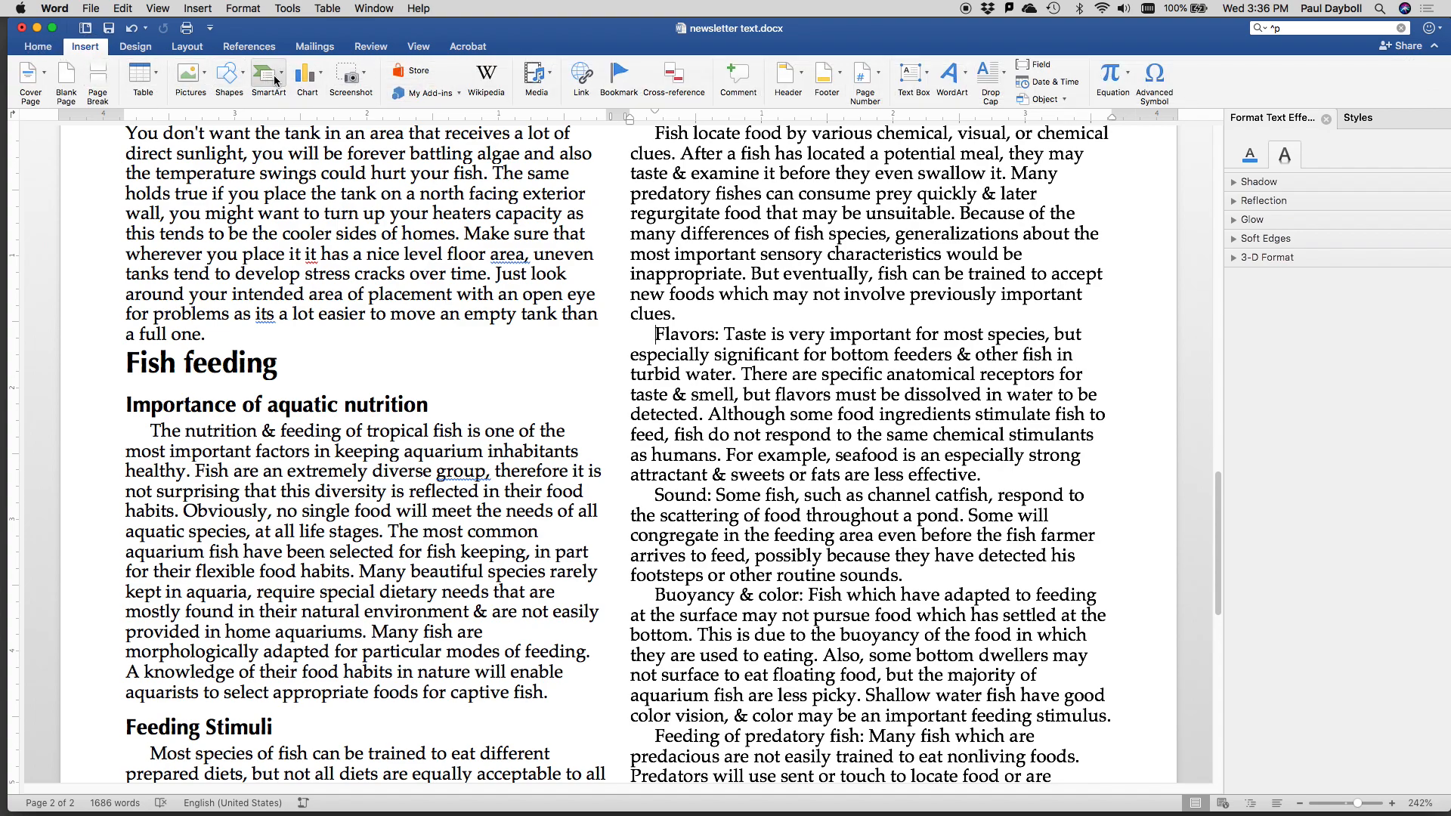
click(204, 80)
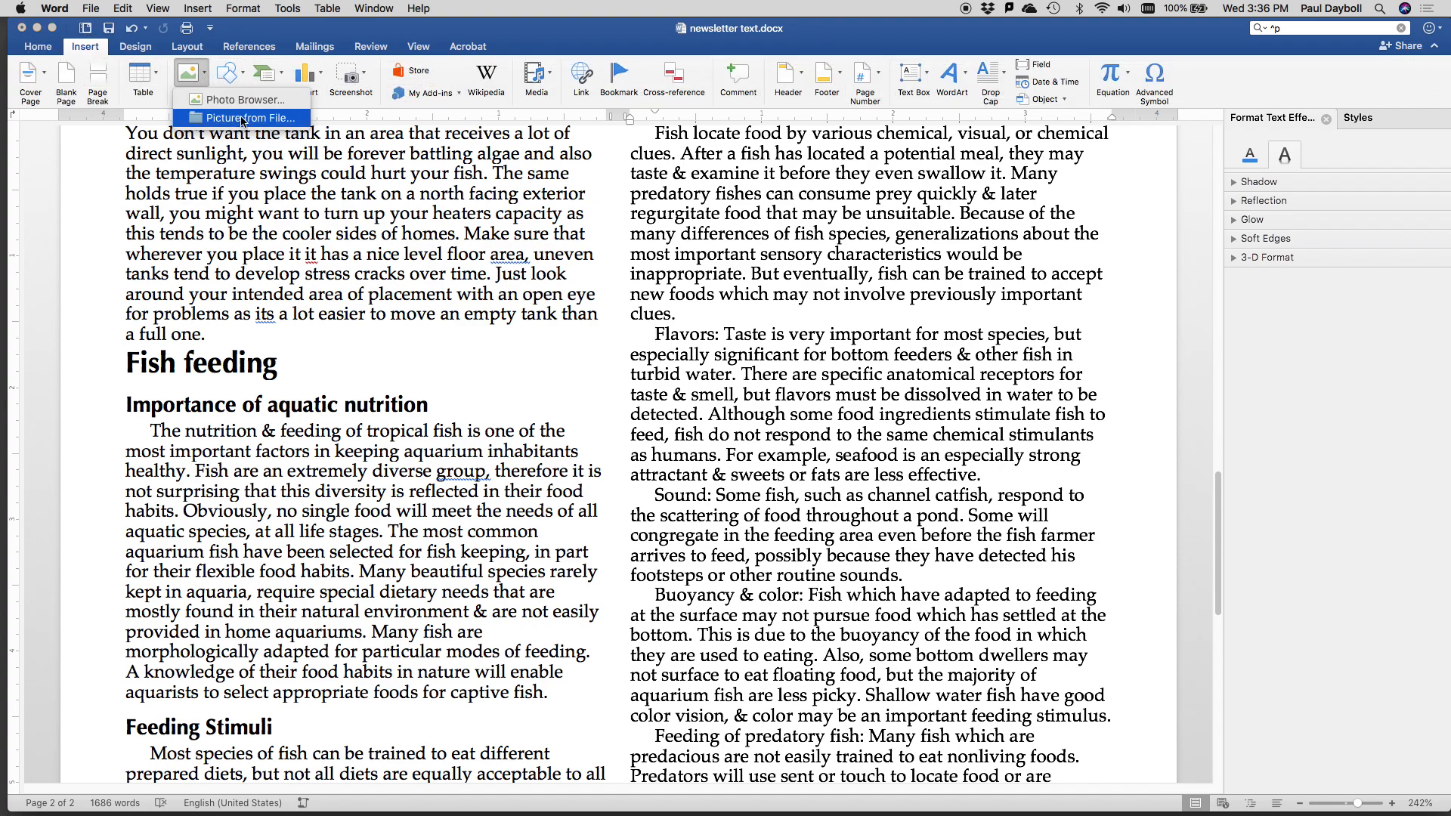
click(257, 118)
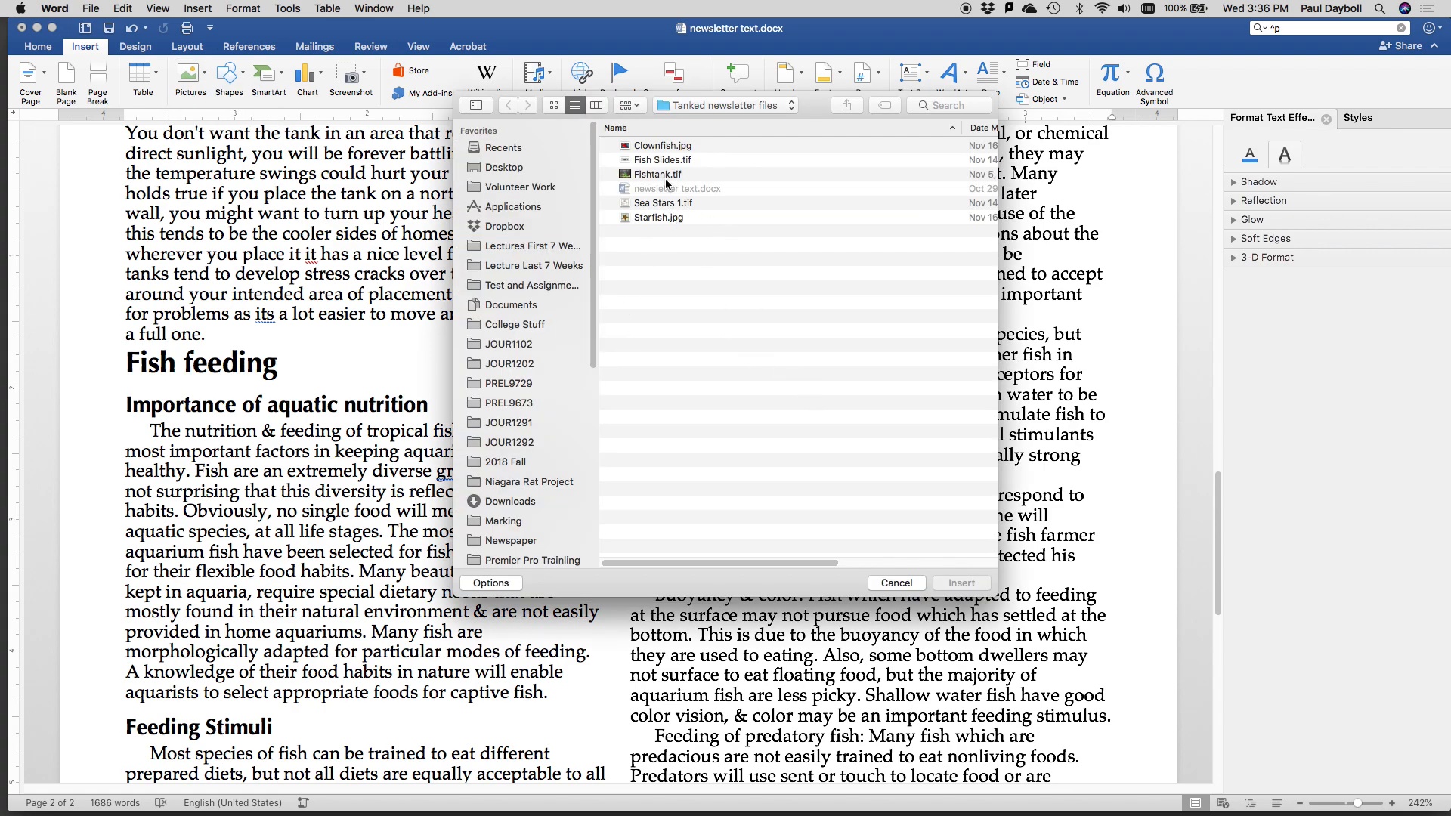
click(657, 218)
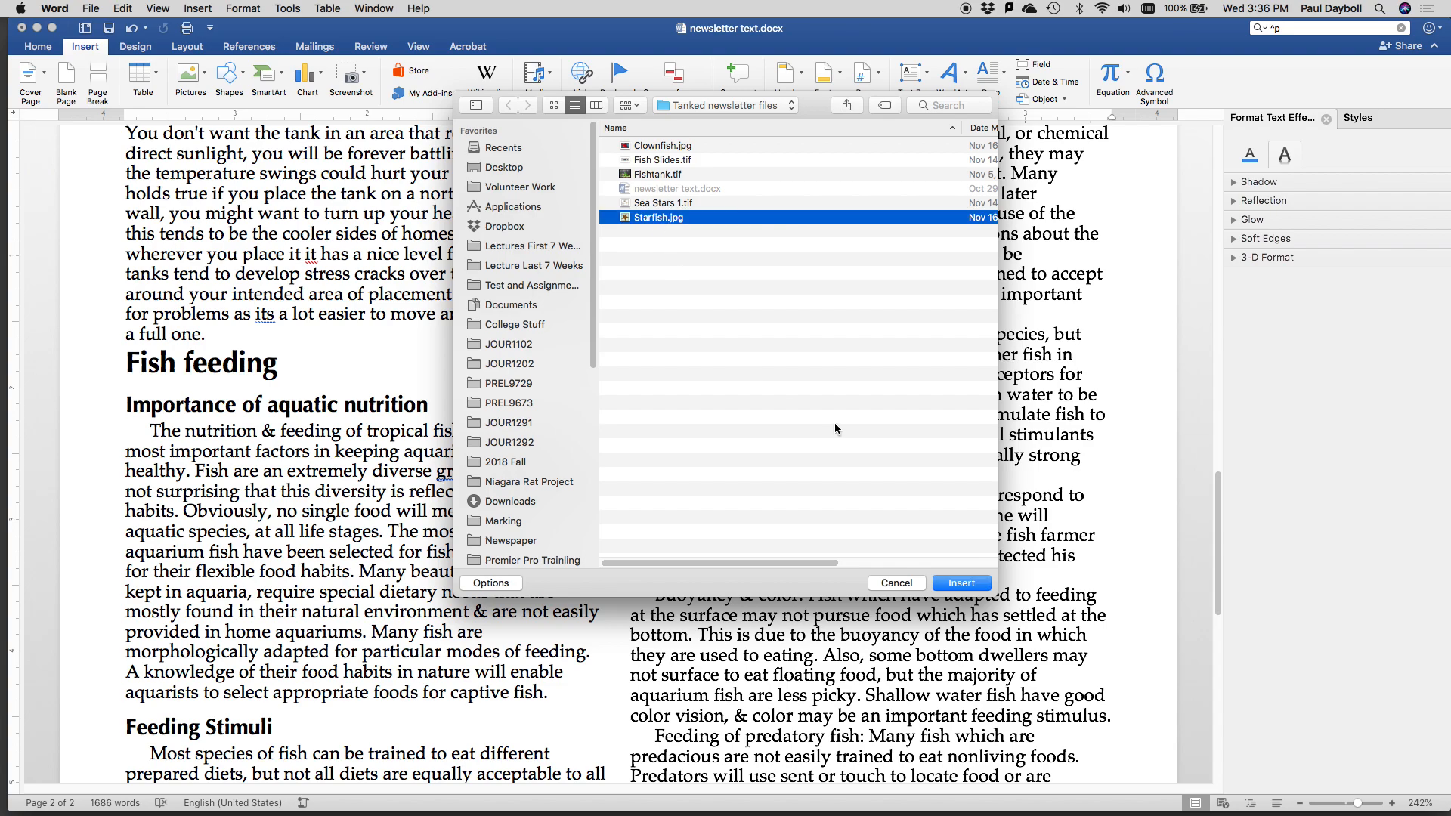
click(966, 584)
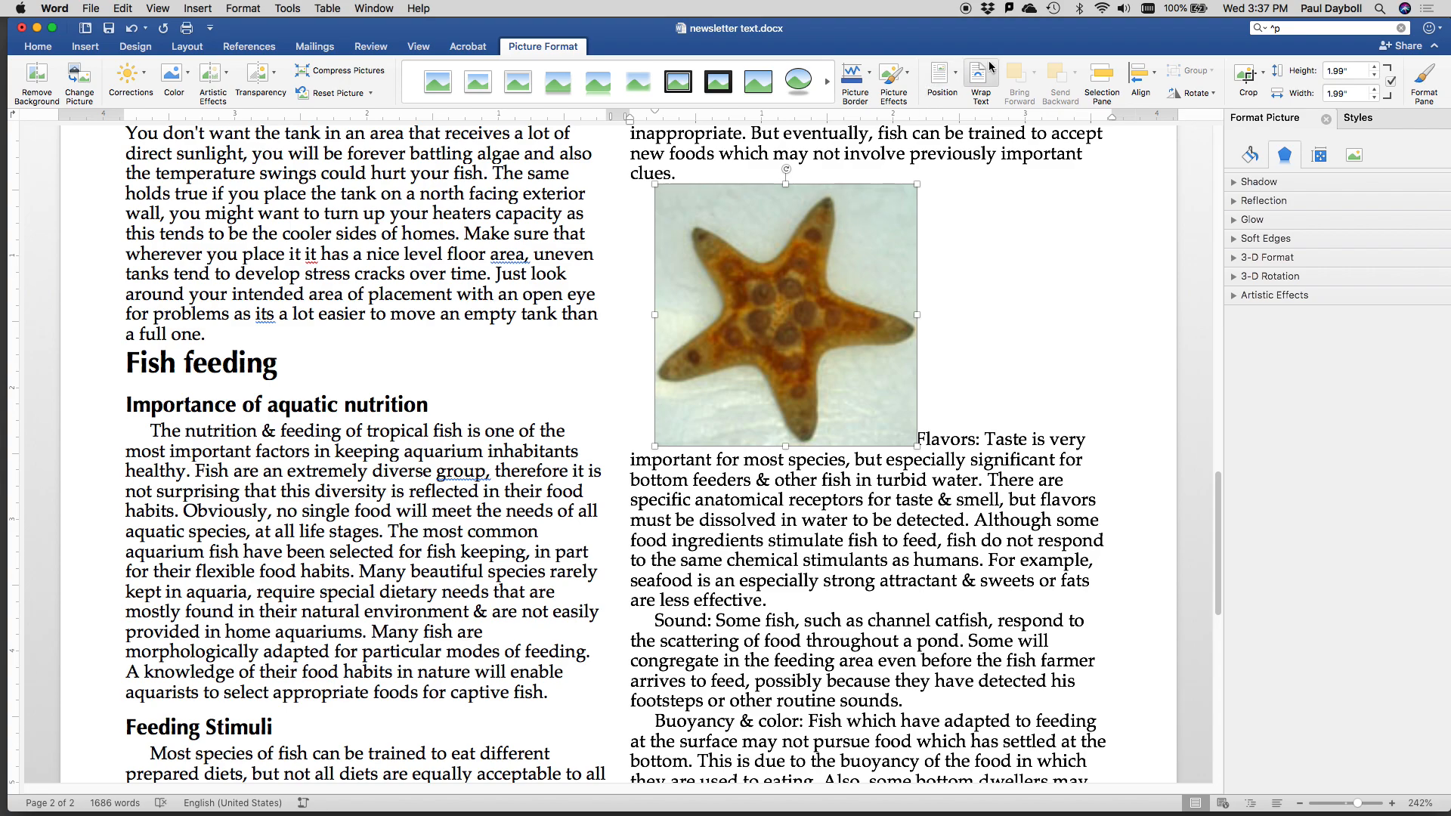
Make text wrap around the starfish picture and move it between the two columns, beside the Fish feeding heading.
right_click(825, 257)
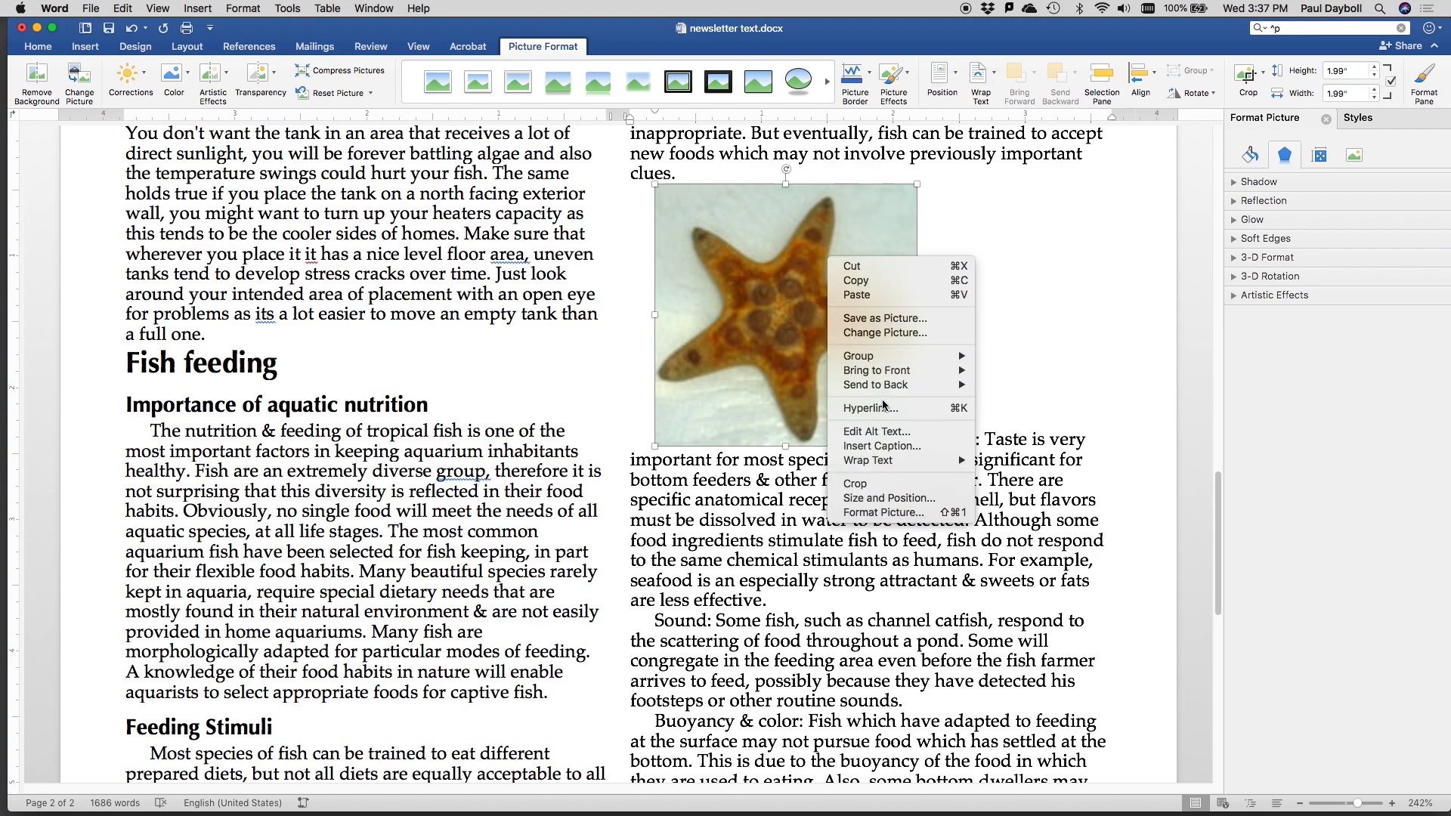
mouse_move(878, 387)
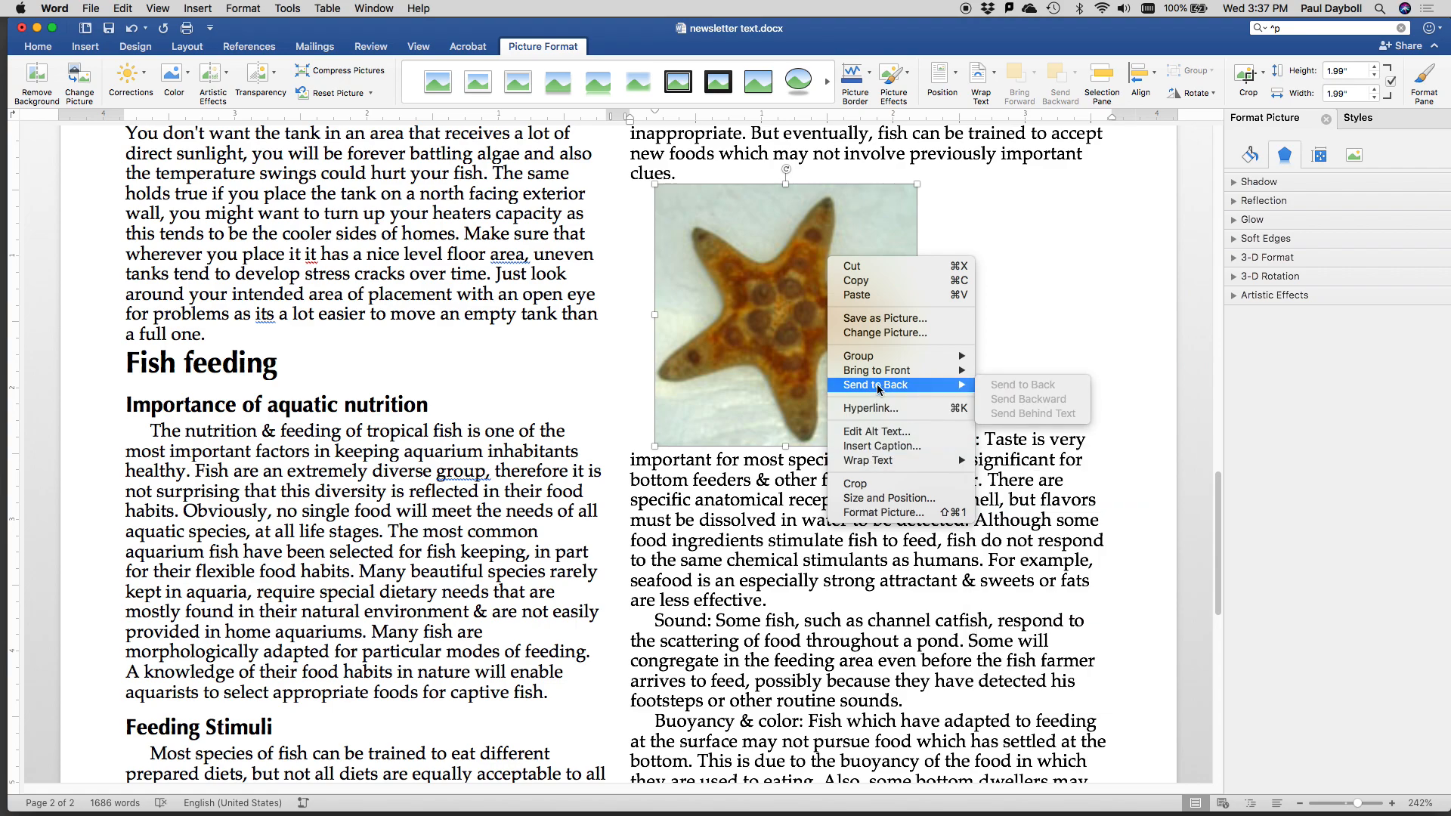
mouse_move(879, 462)
click(1030, 511)
drag(880, 390, 704, 413)
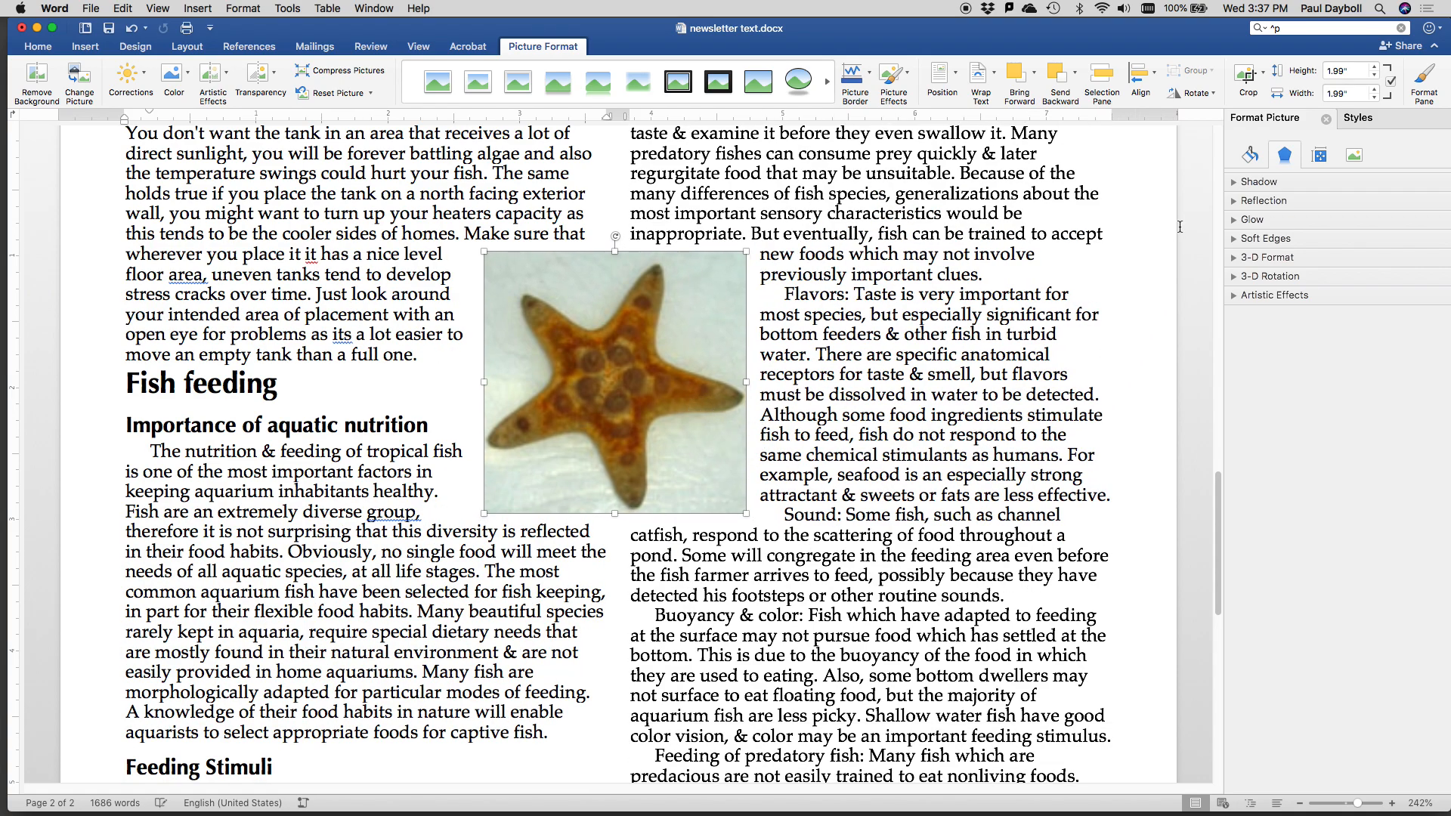
Give the starfish picture a solid line outline.
click(1249, 155)
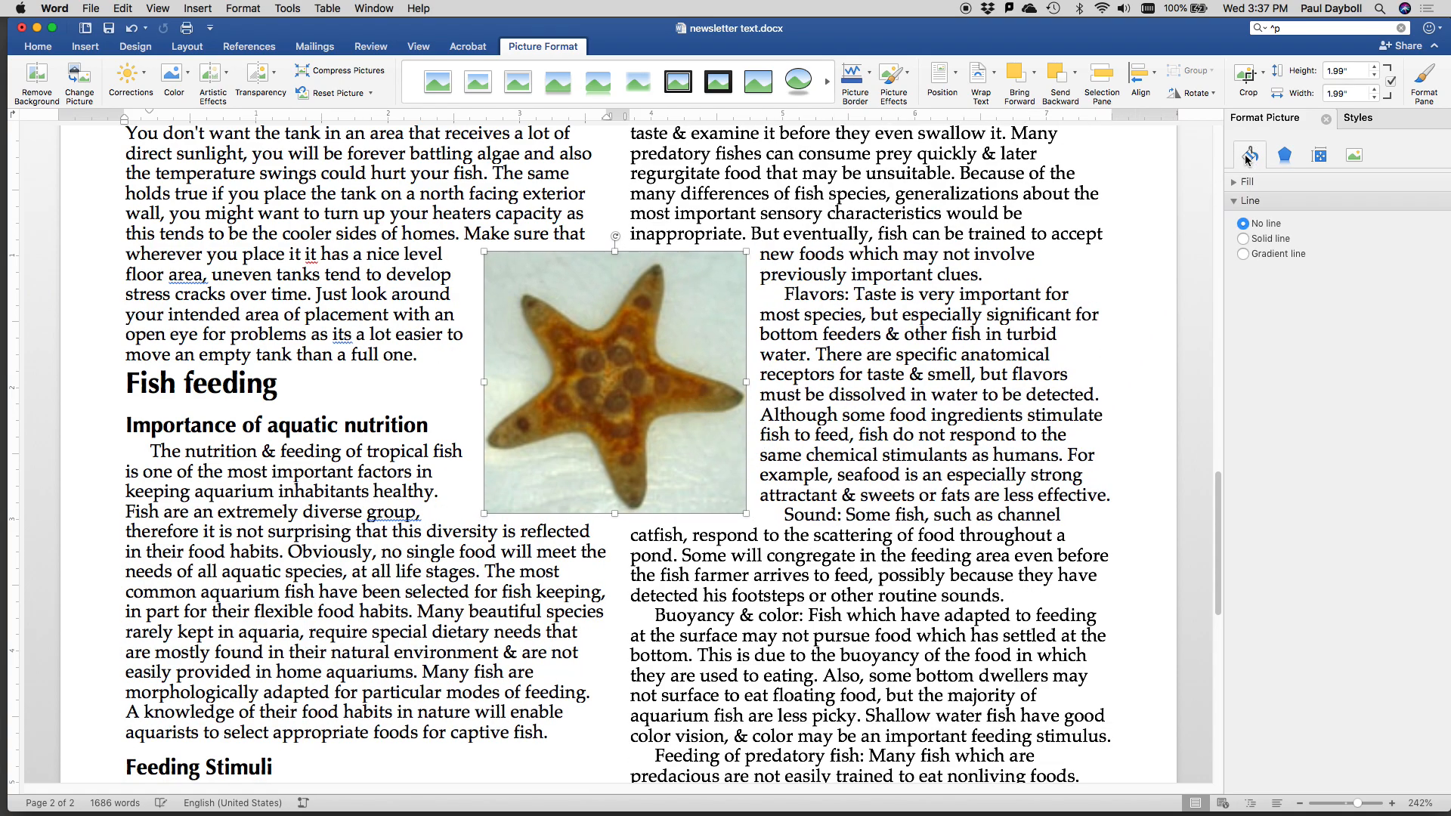
click(1242, 238)
Set 20 pt of spacing before the closing line "Tanked is a monthly newsletter created by your friends at the".
scroll(937, 302, down, 10)
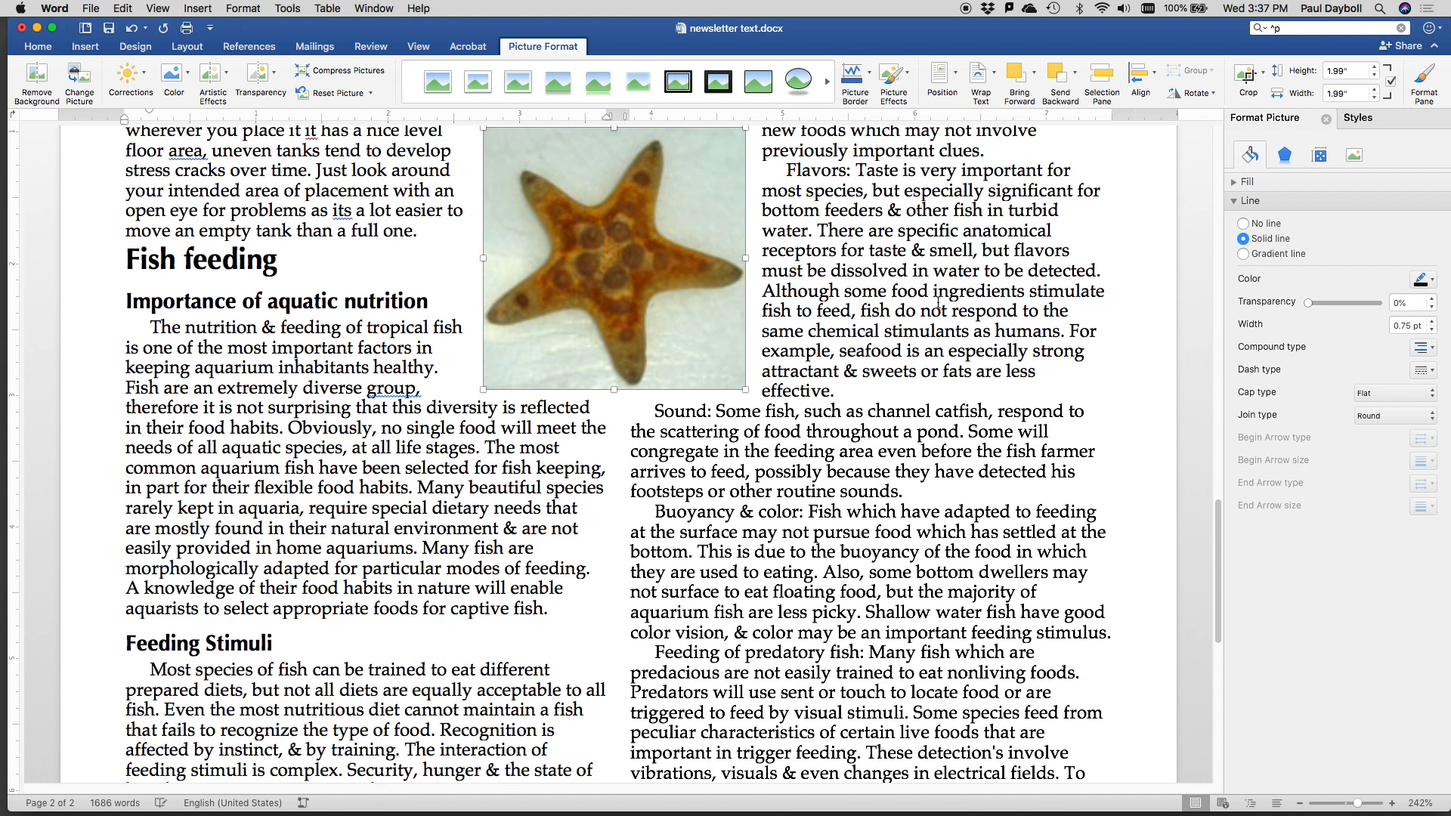
scroll(938, 302, down, 3)
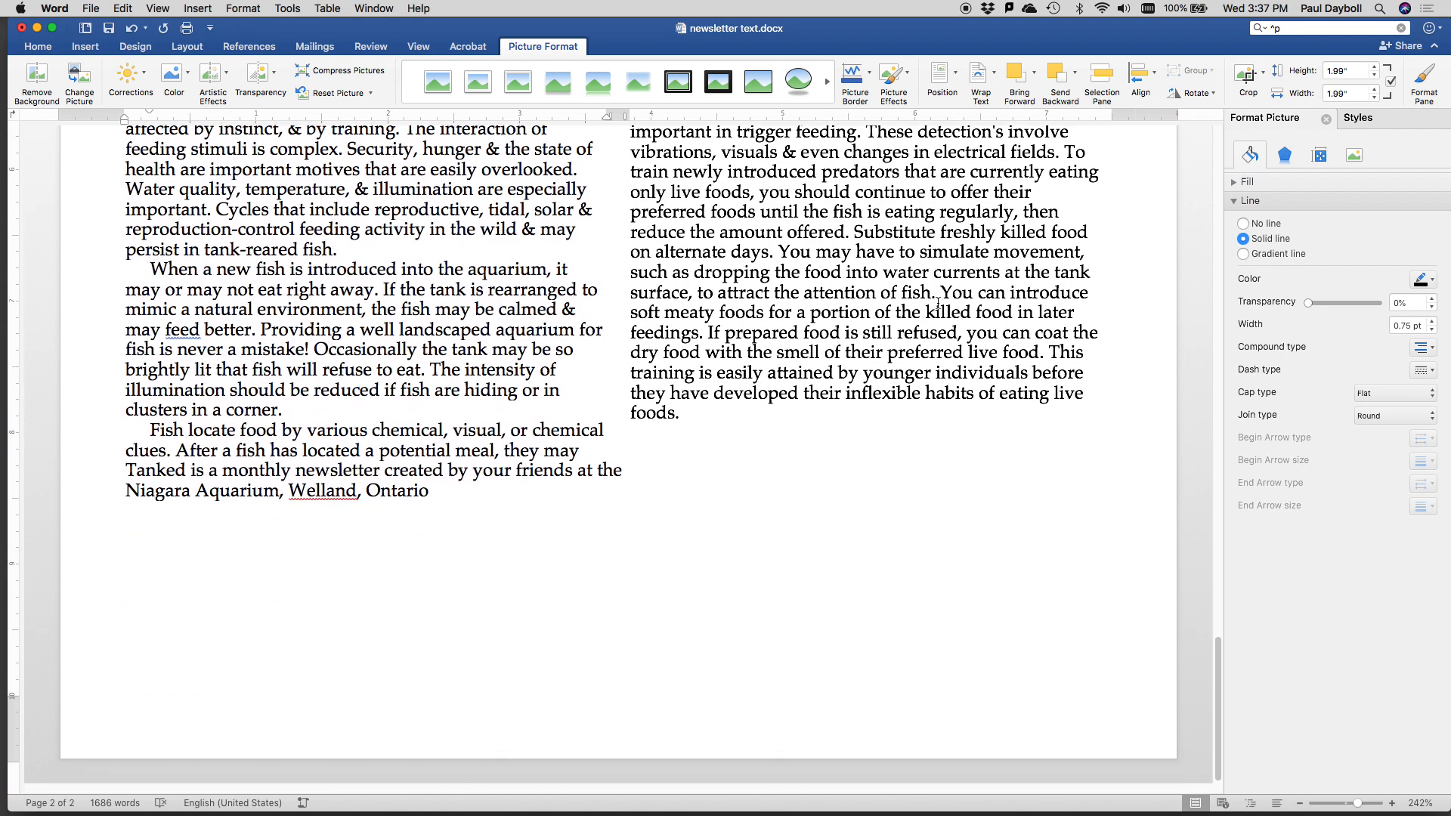
scroll(789, 326, up, 4)
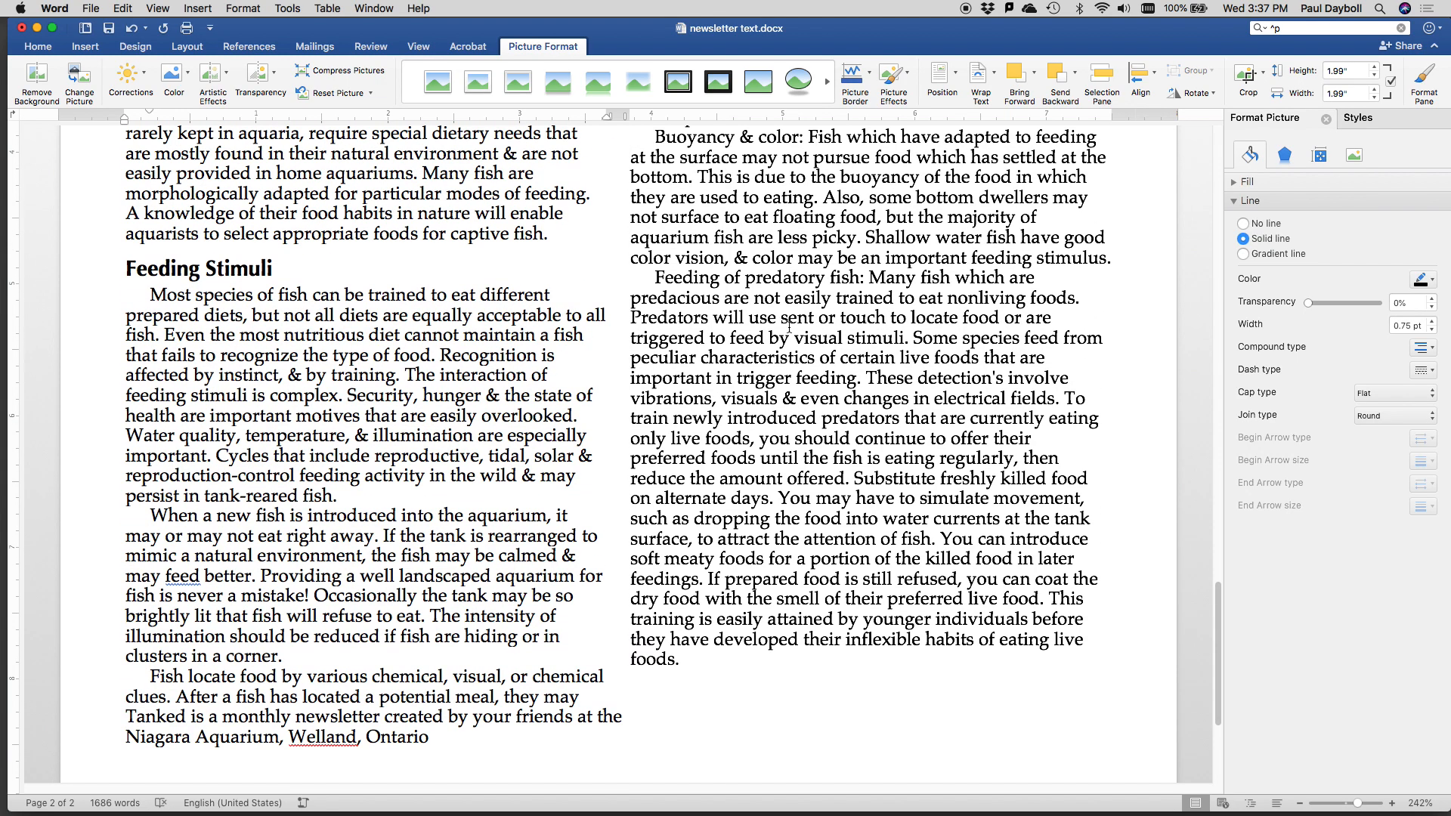
scroll(789, 326, down, 4)
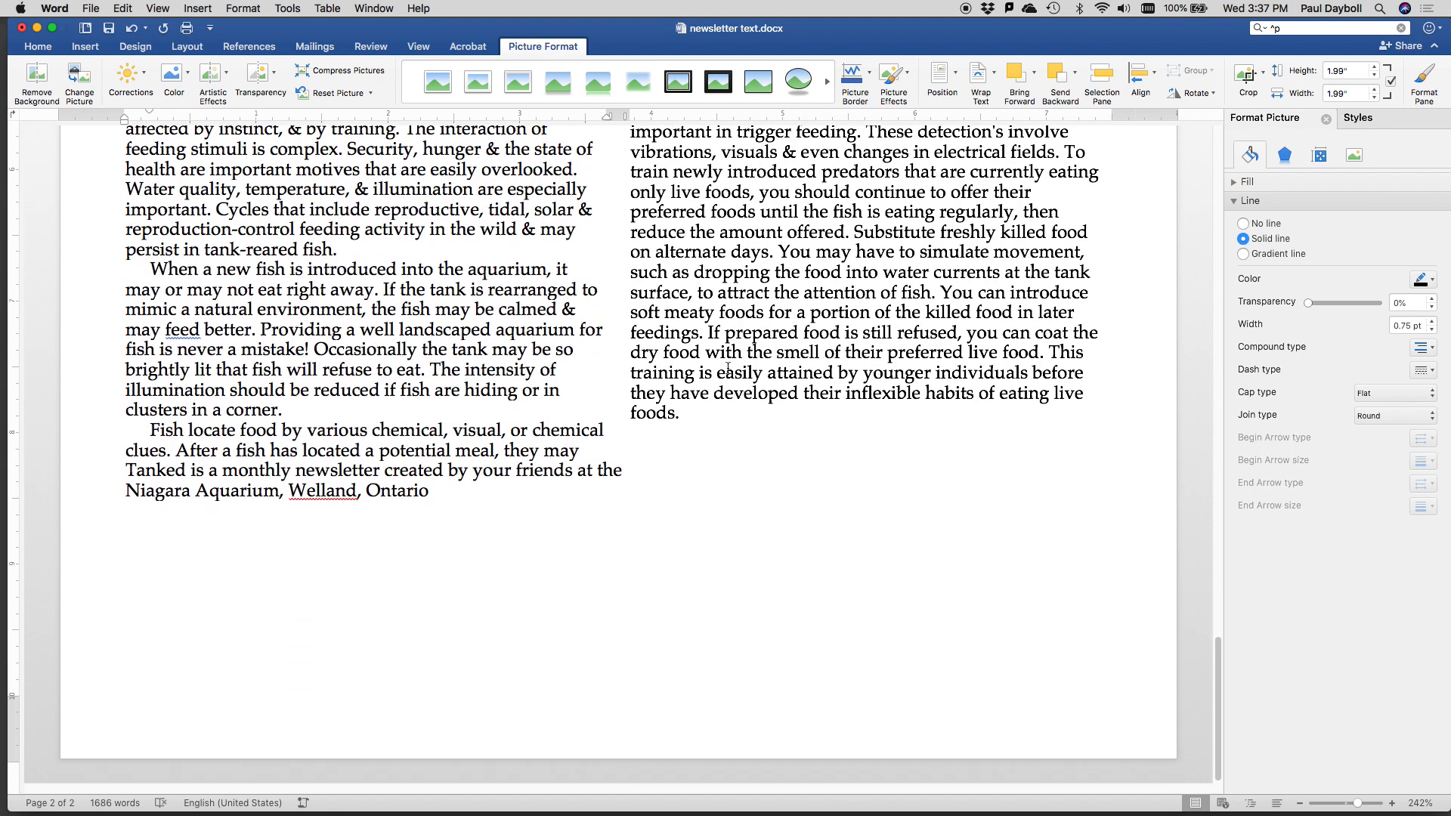
triple_click(154, 472)
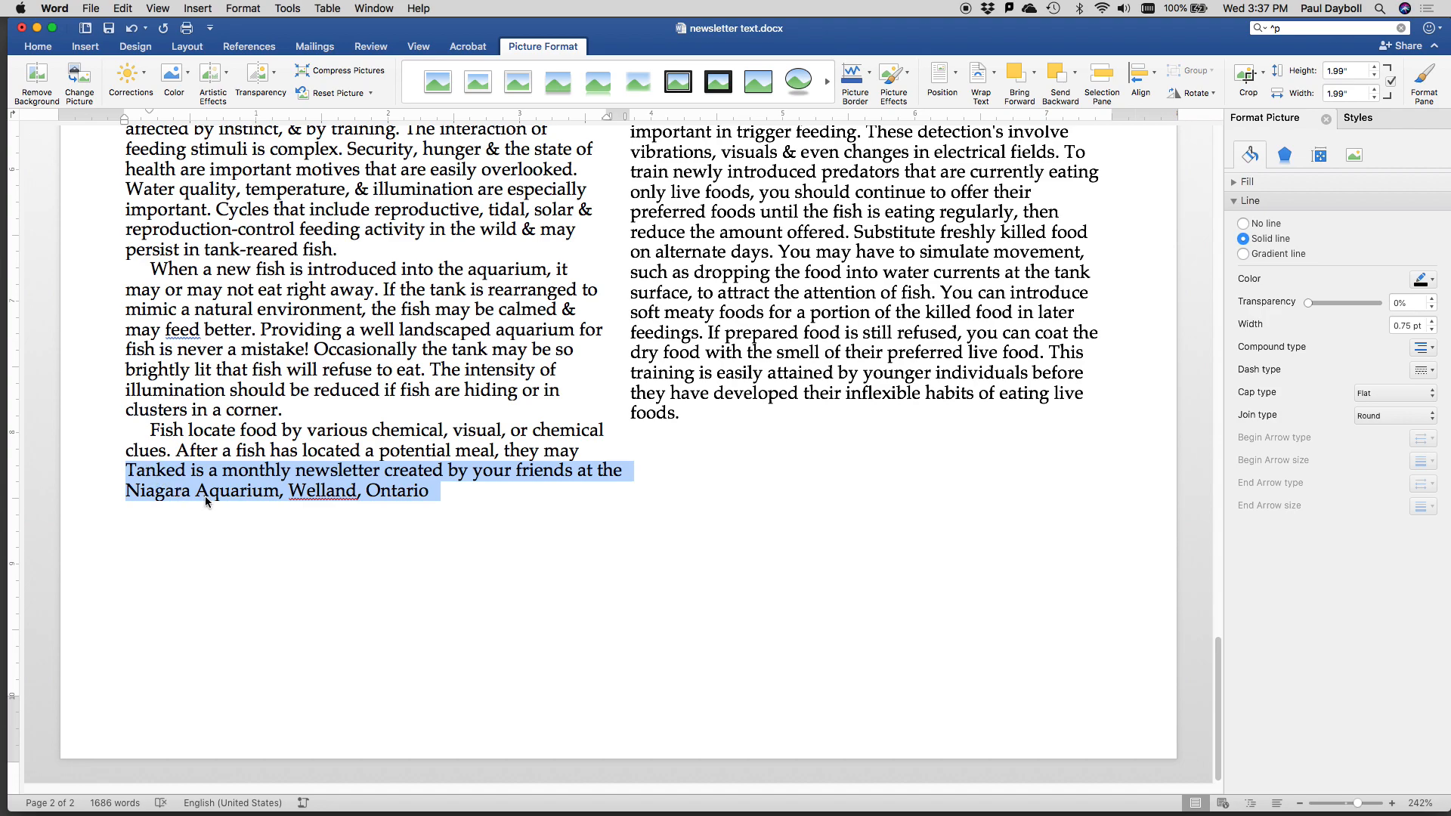
click(361, 485)
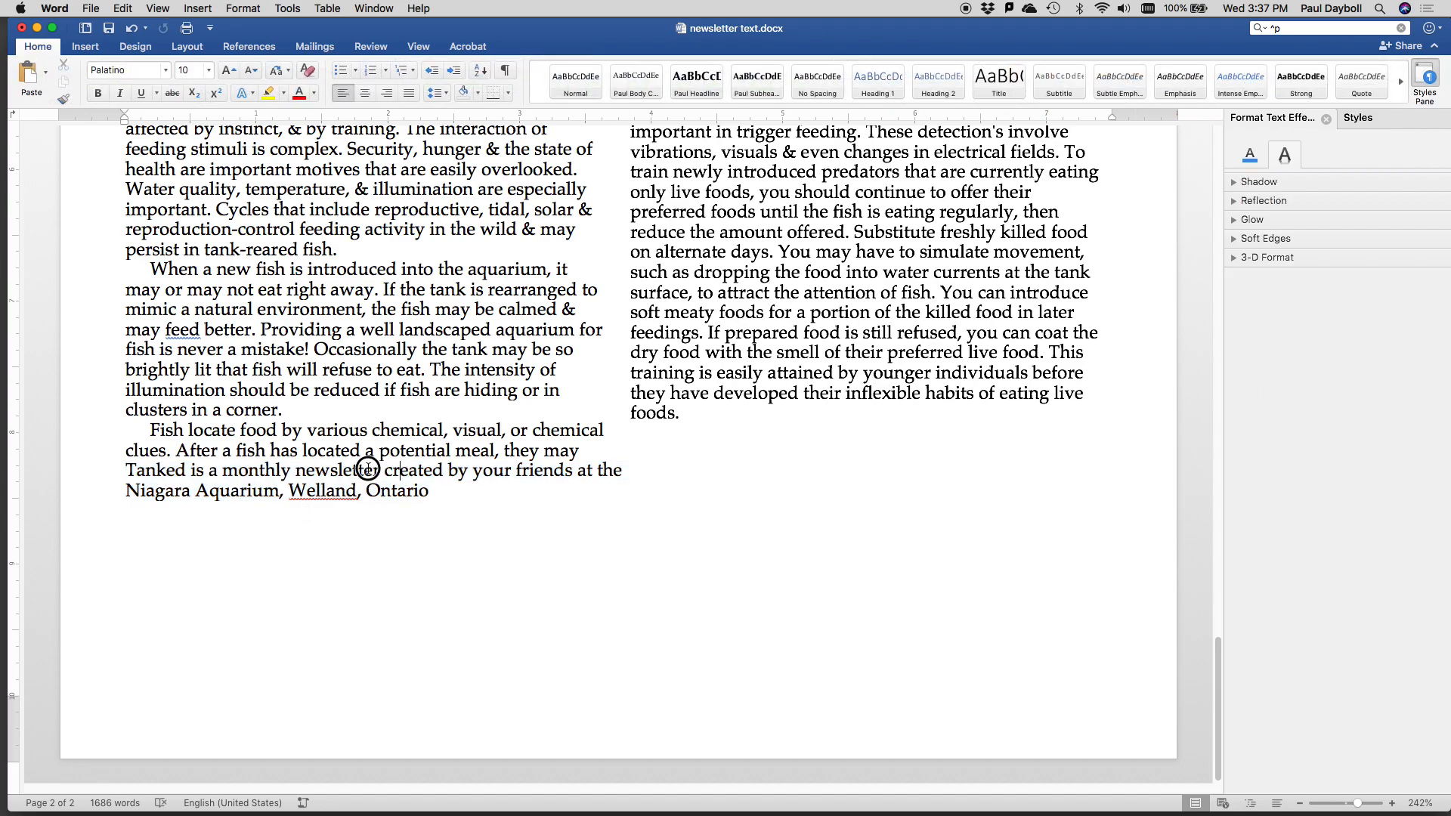
drag(383, 469, 339, 466)
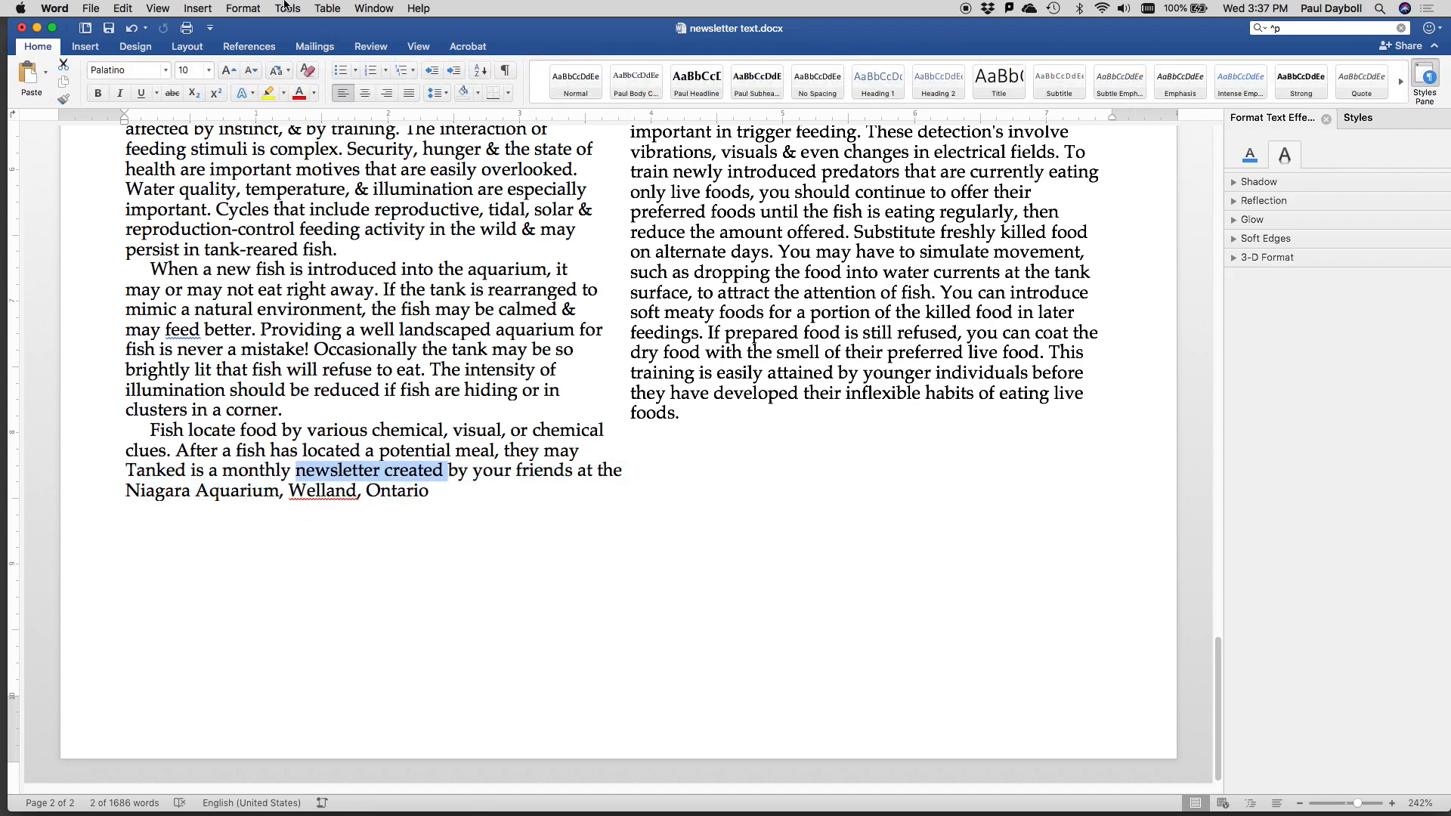
click(251, 8)
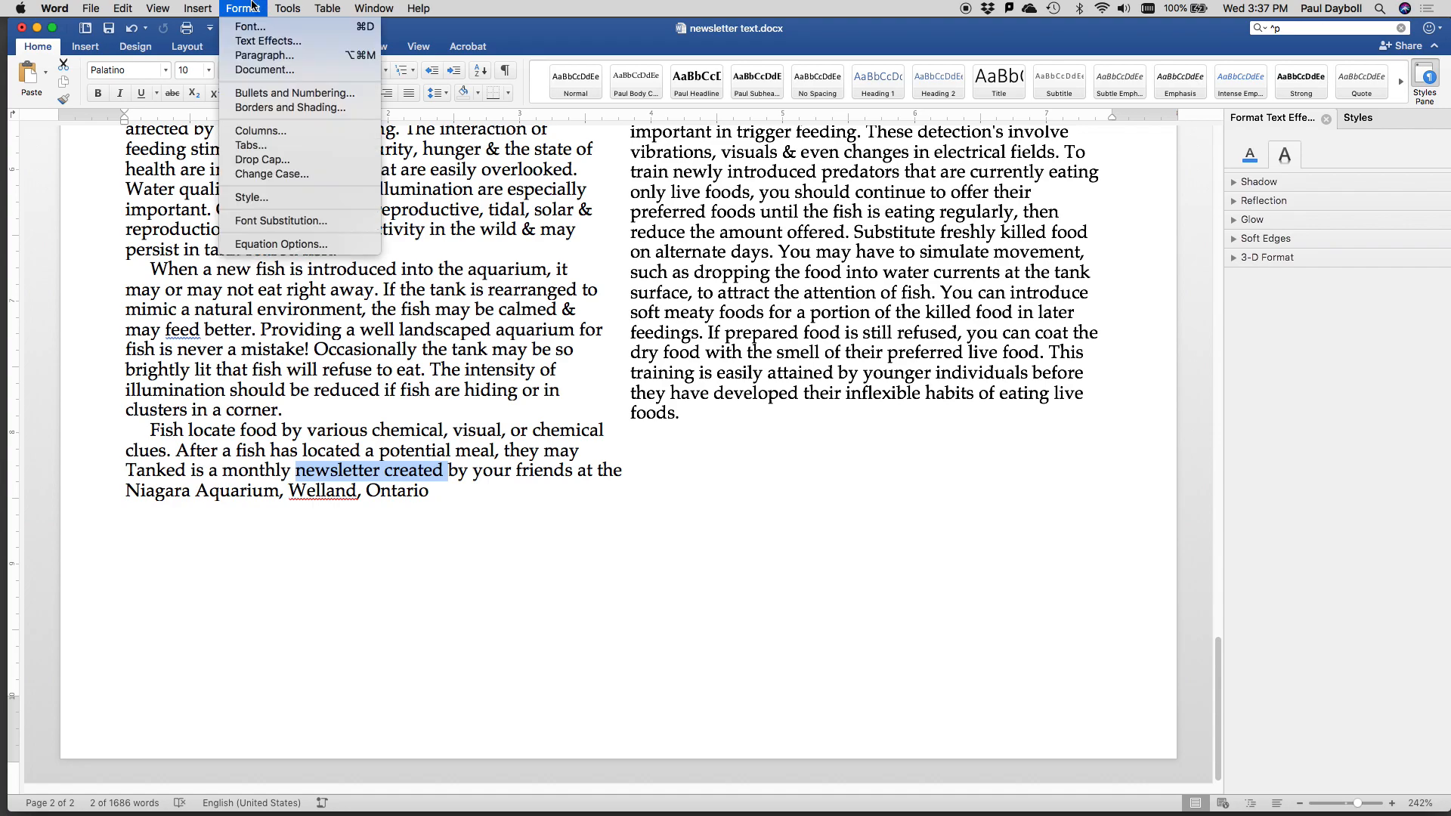
click(260, 57)
click(635, 392)
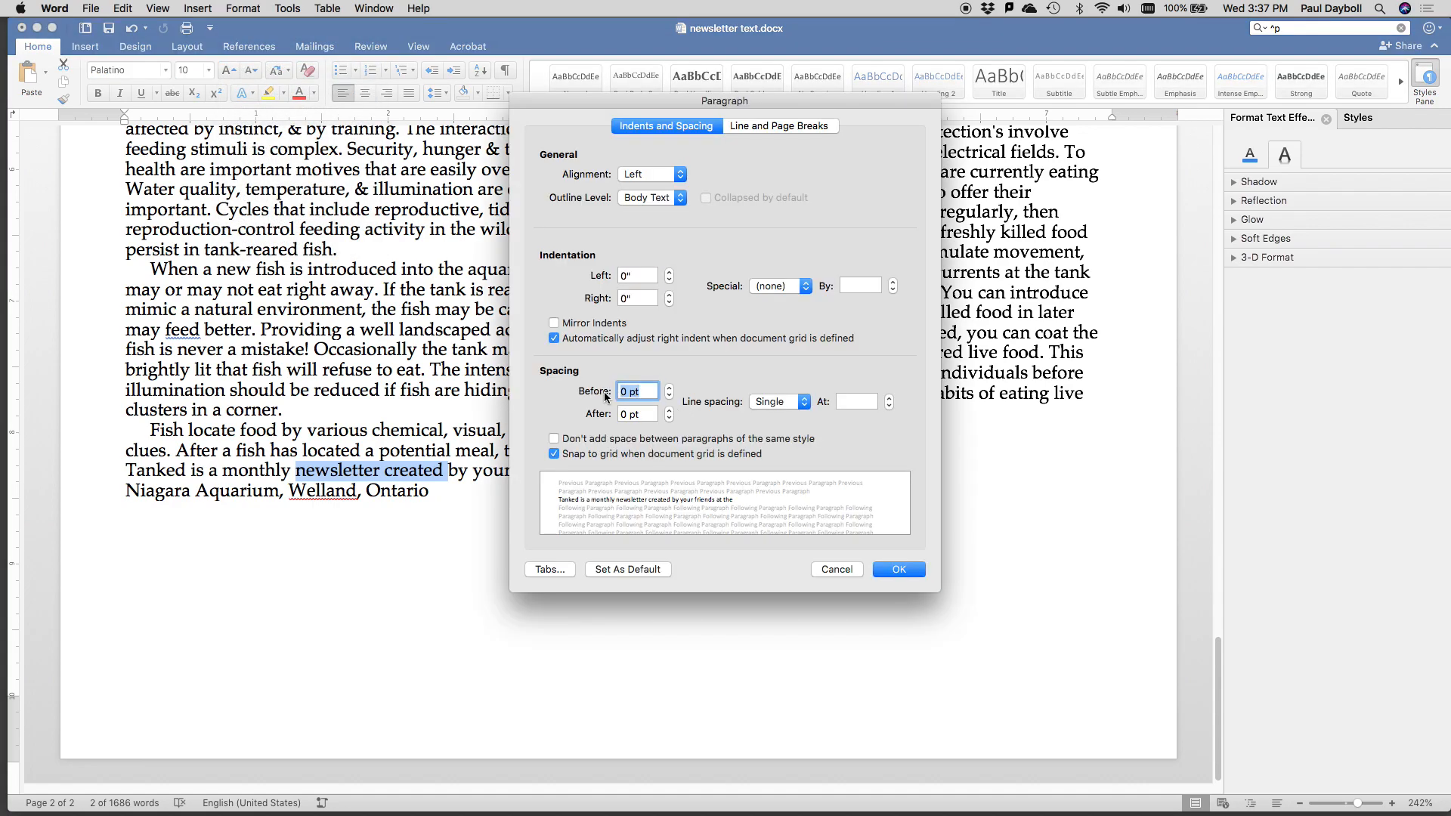
text(24)
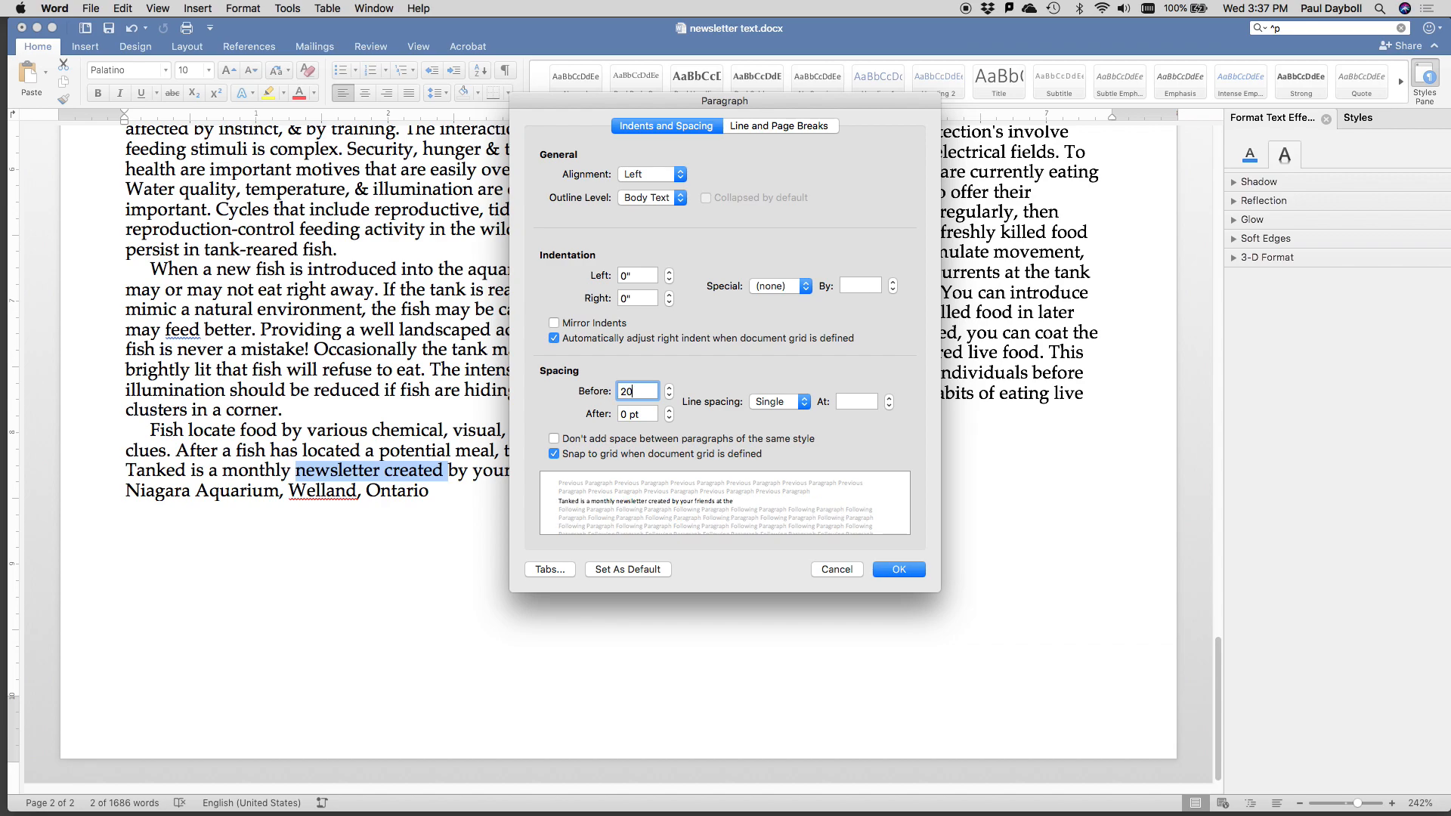
key(Return)
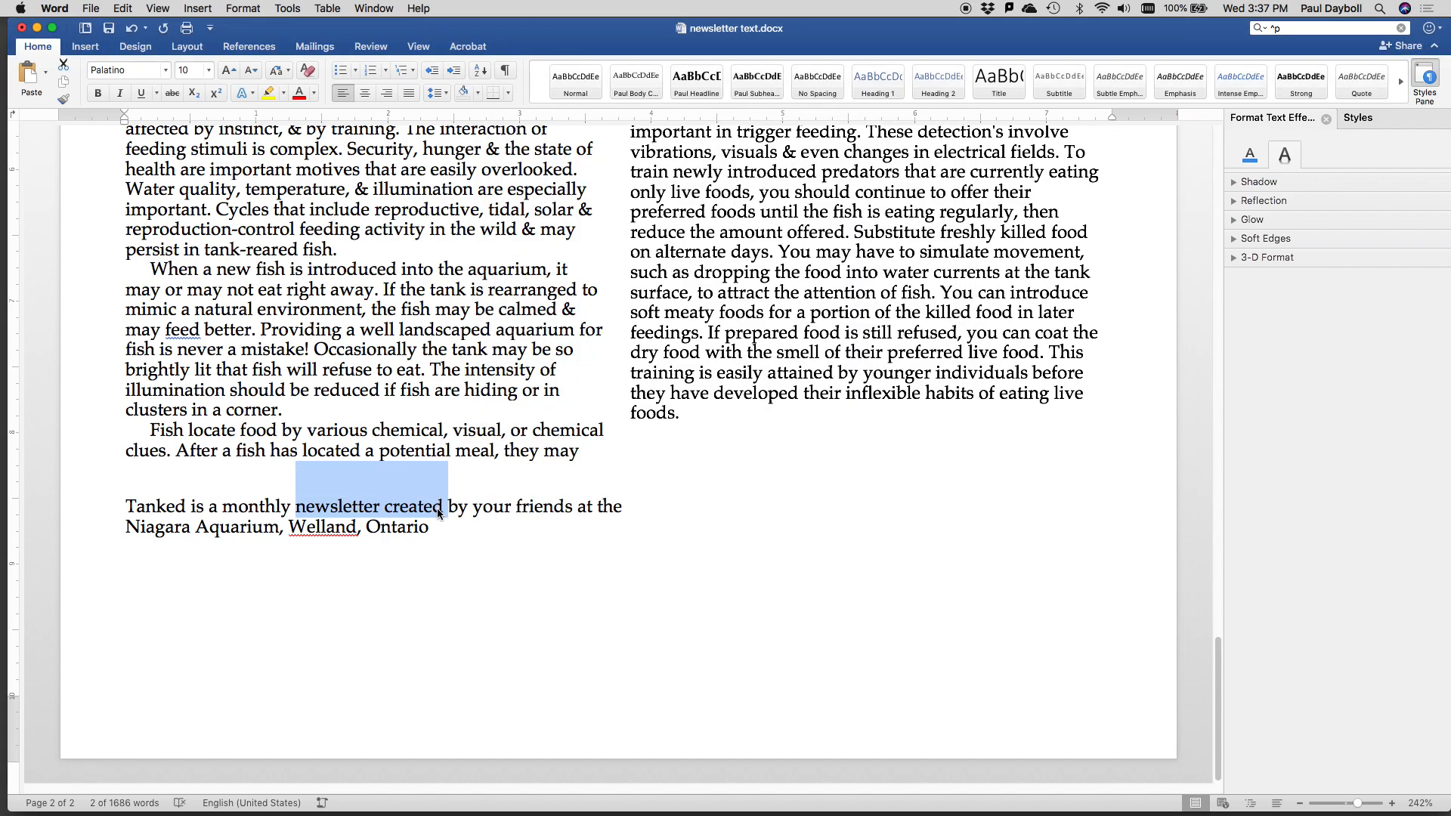
Center both lines of the closing newsletter credit at the document's end.
drag(442, 533, 127, 508)
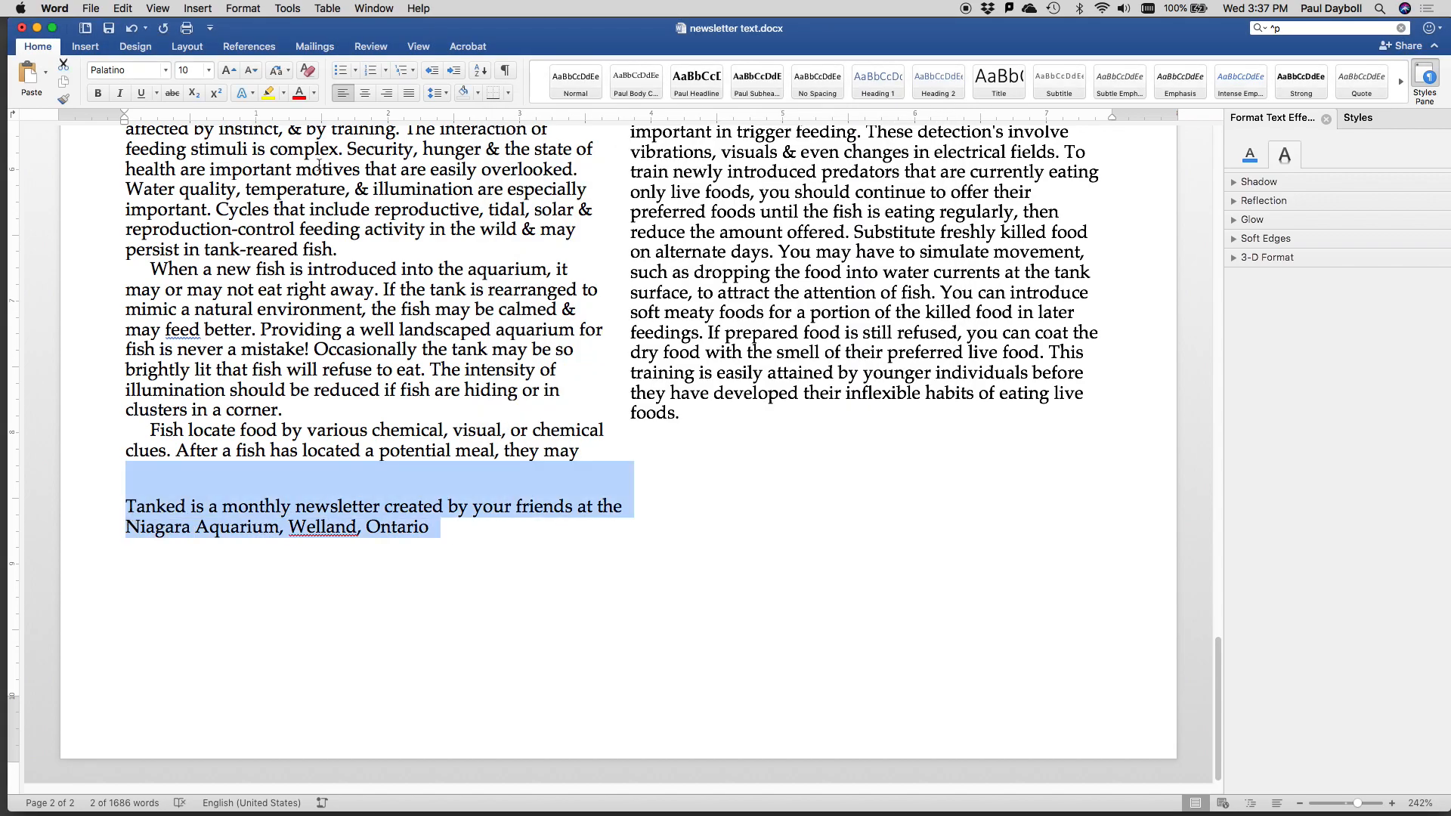
click(364, 93)
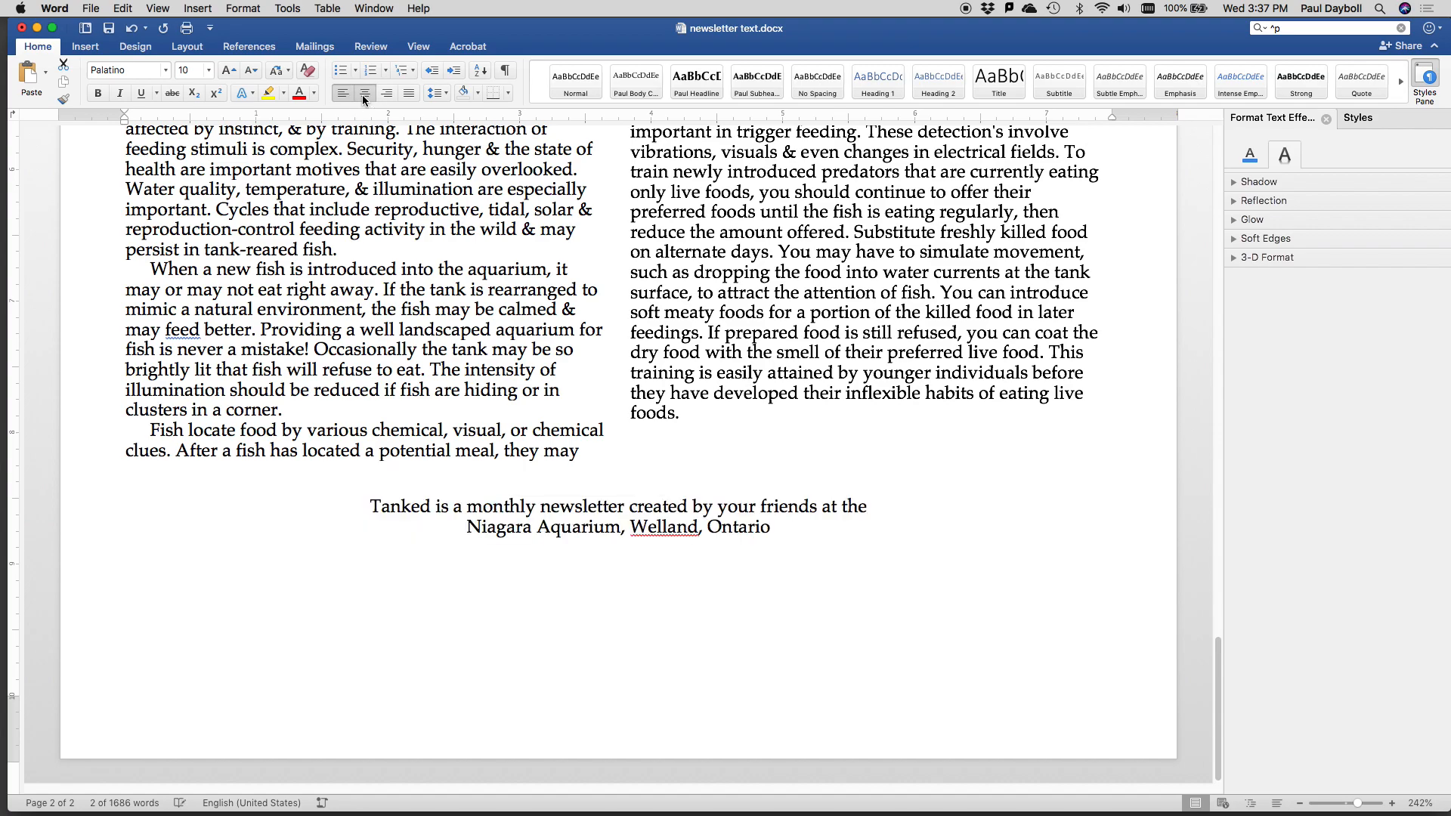
click(731, 529)
Italicize the credit's first line, "Tanked is a monthly newsletter created by your friends at the", and enlarge it to 12 pt.
drag(788, 529, 399, 512)
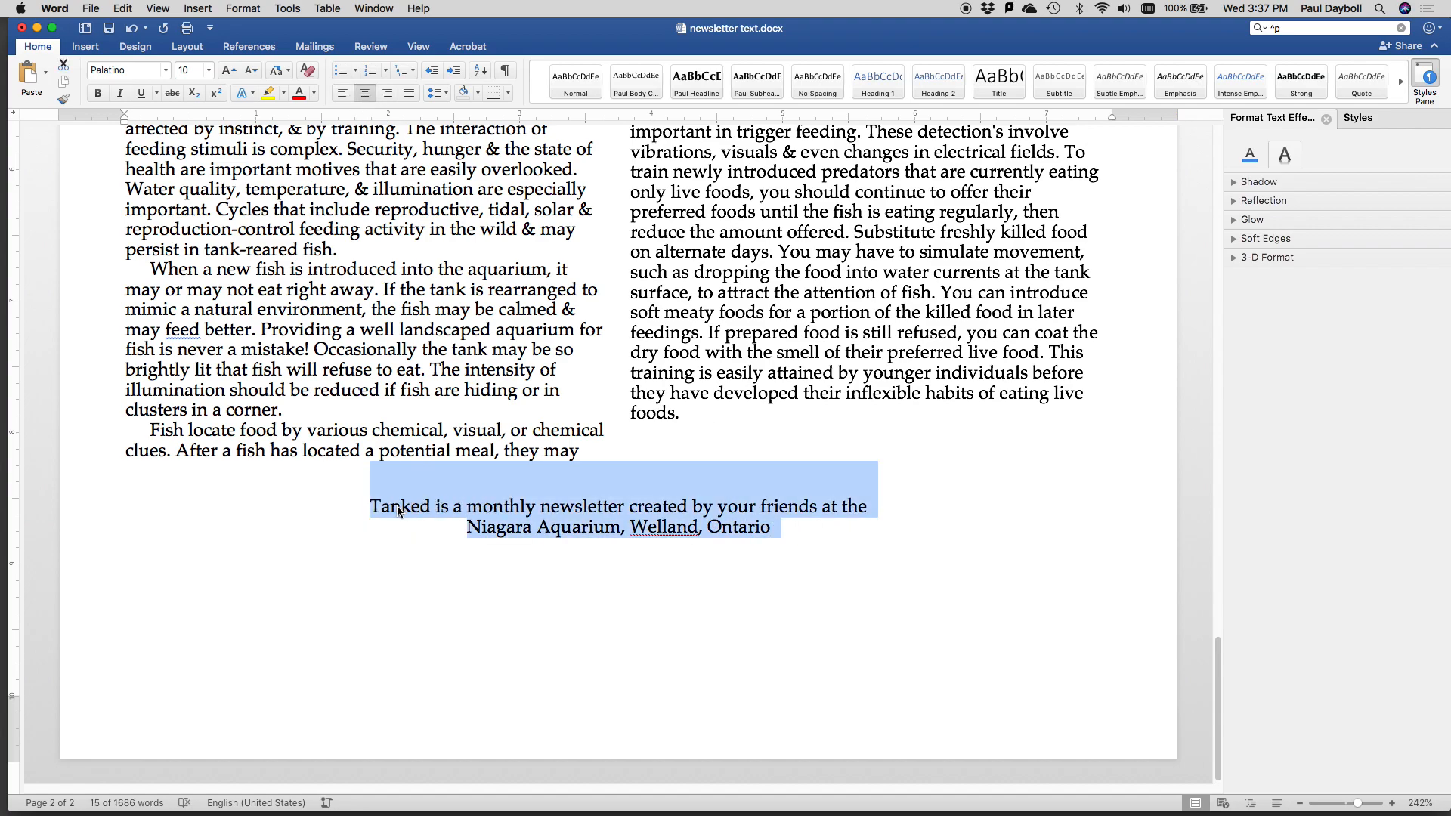
click(451, 510)
drag(370, 507, 877, 508)
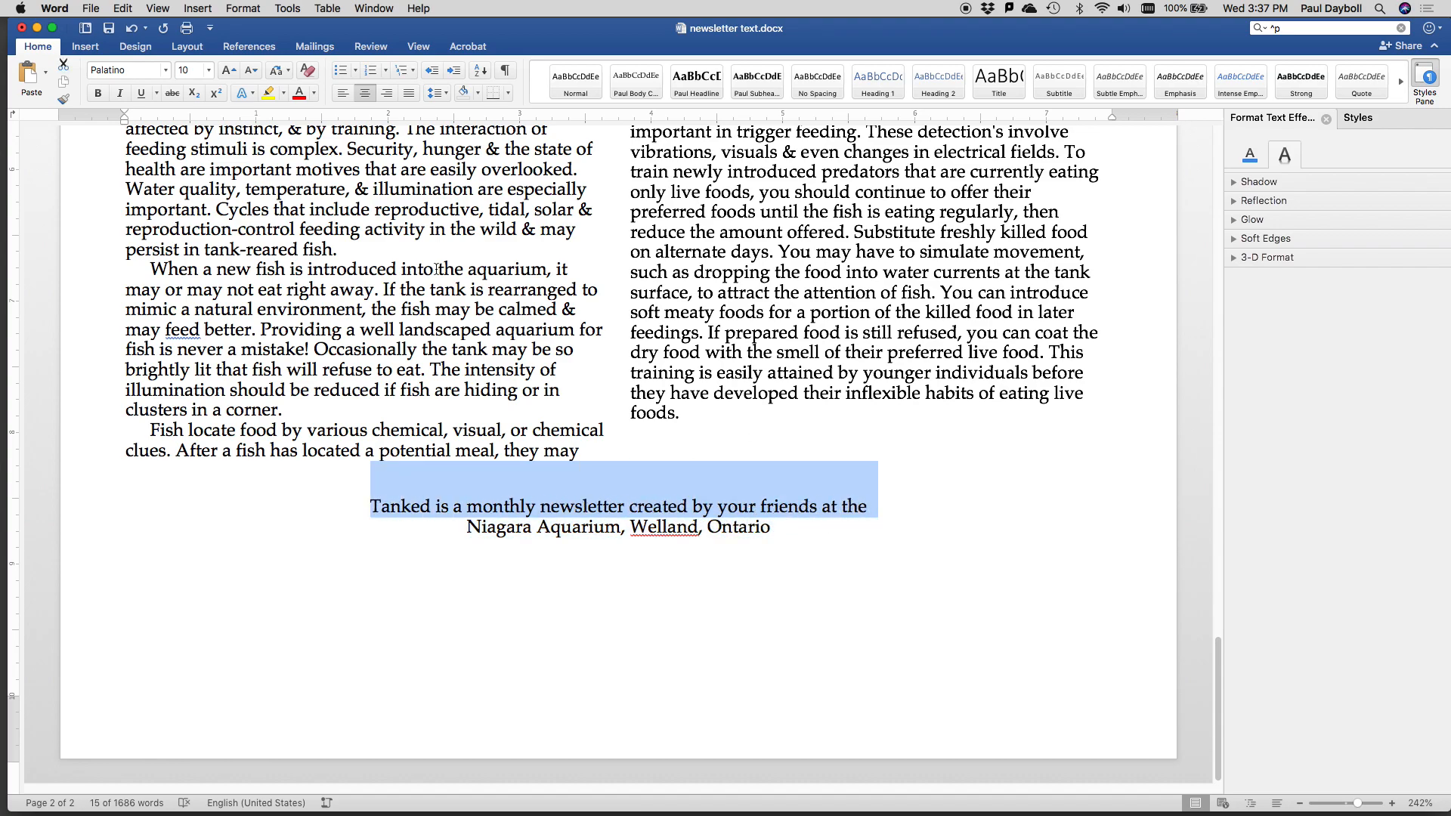
click(120, 93)
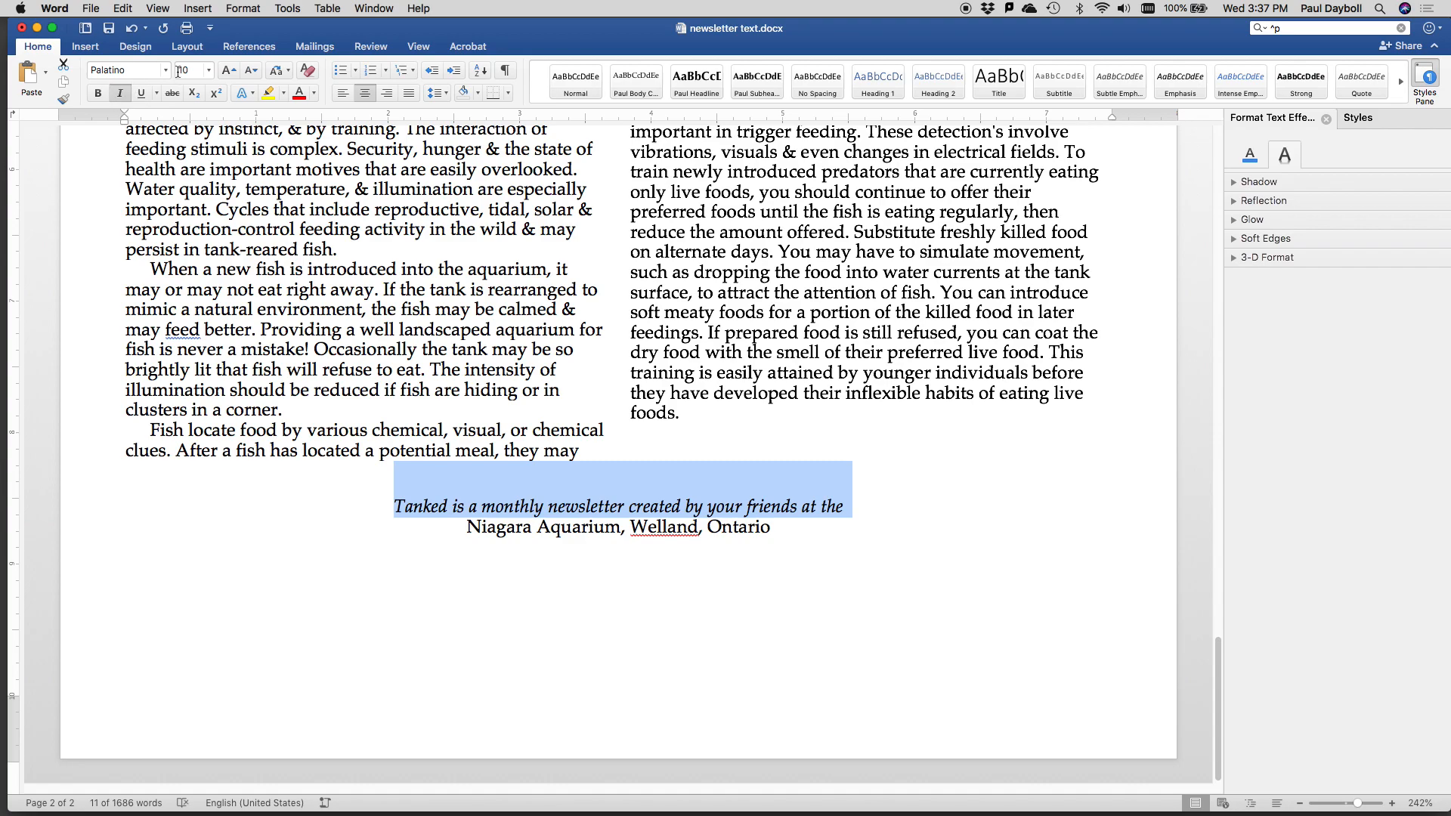
text(.5)
key(Return)
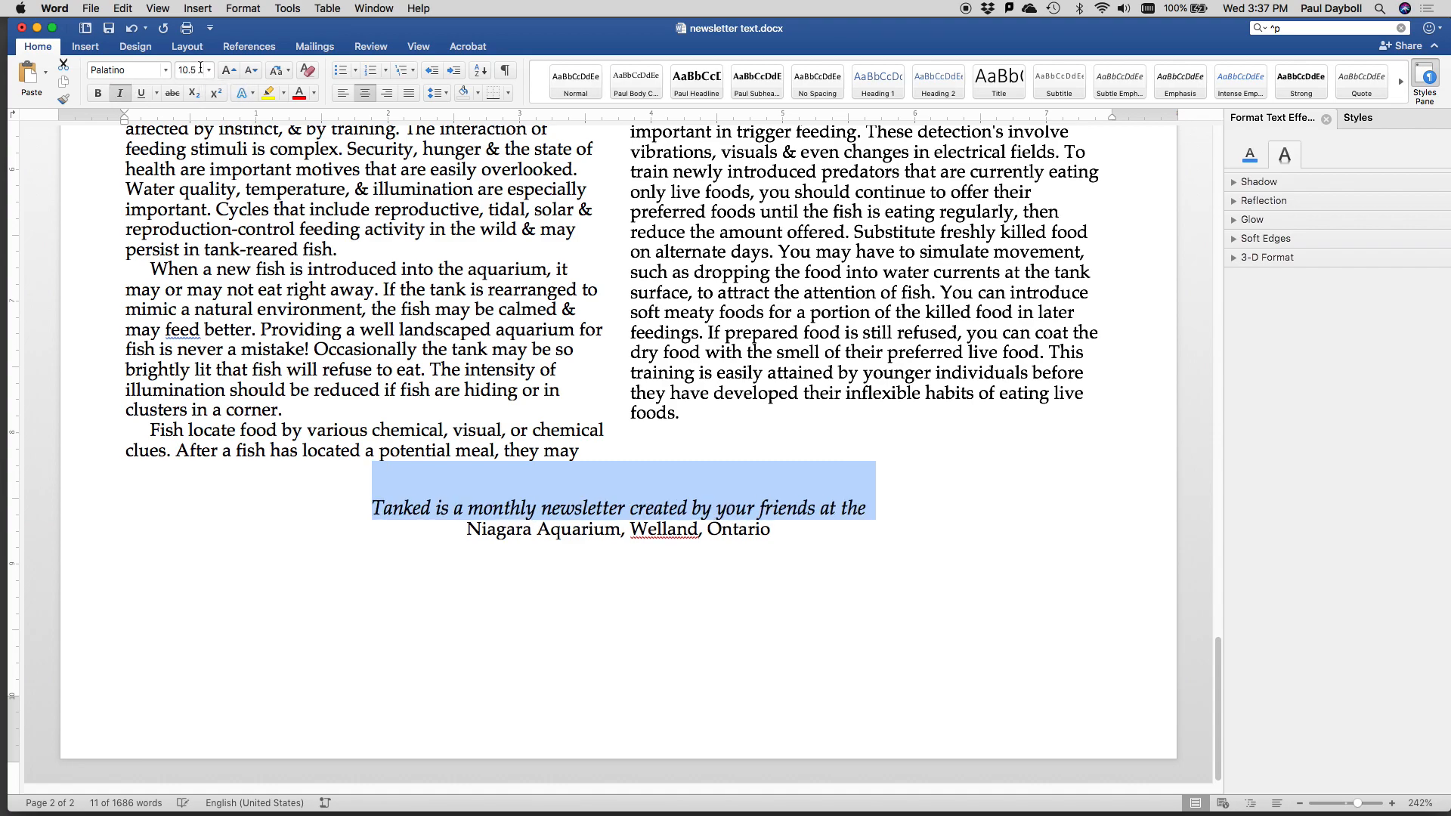
key(super+shift+period)
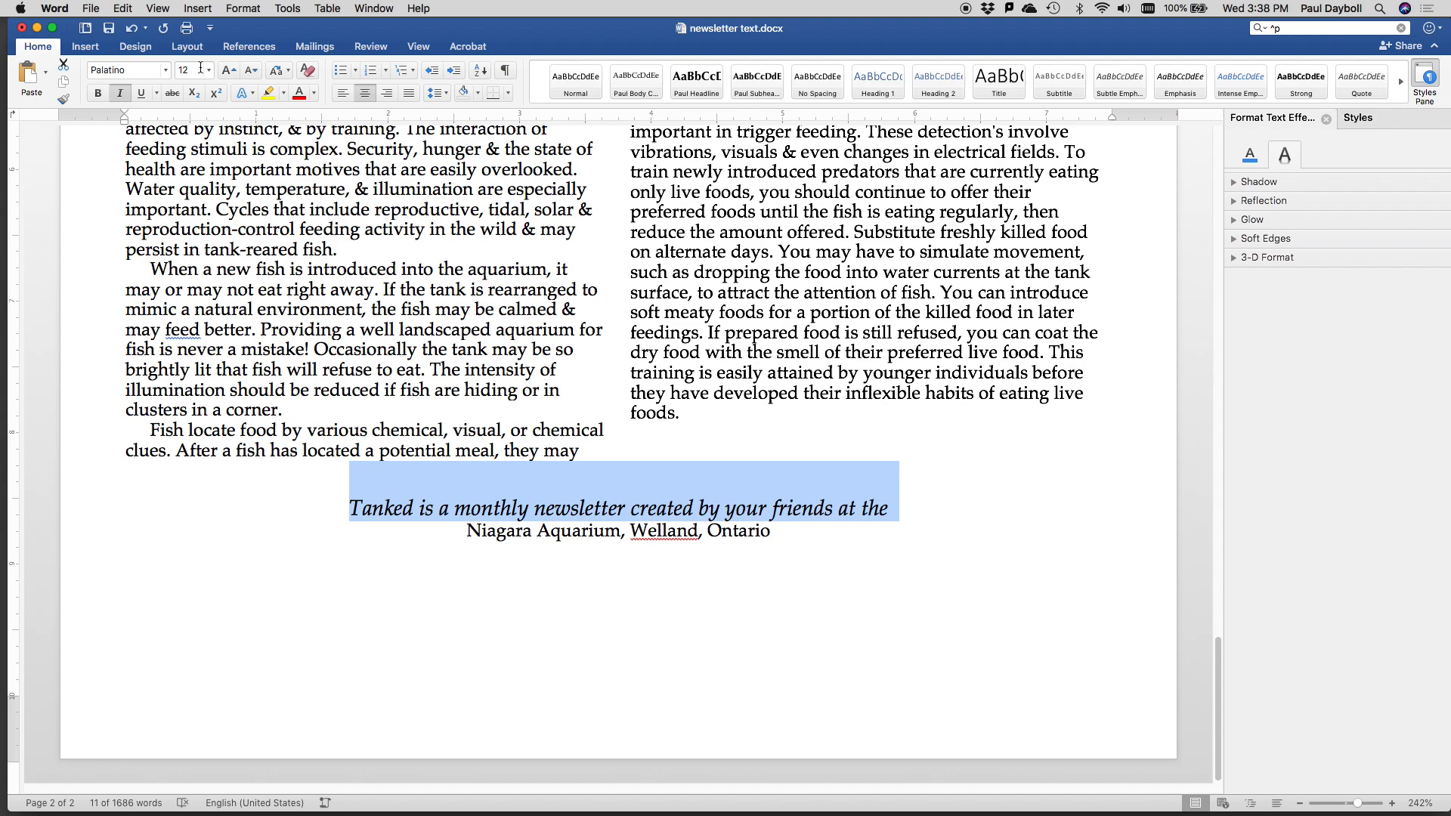
Bold the credit's second line, "Niagara Aquarium, Welland, Ontario", and enlarge it to 20 pt.
right_click(474, 337)
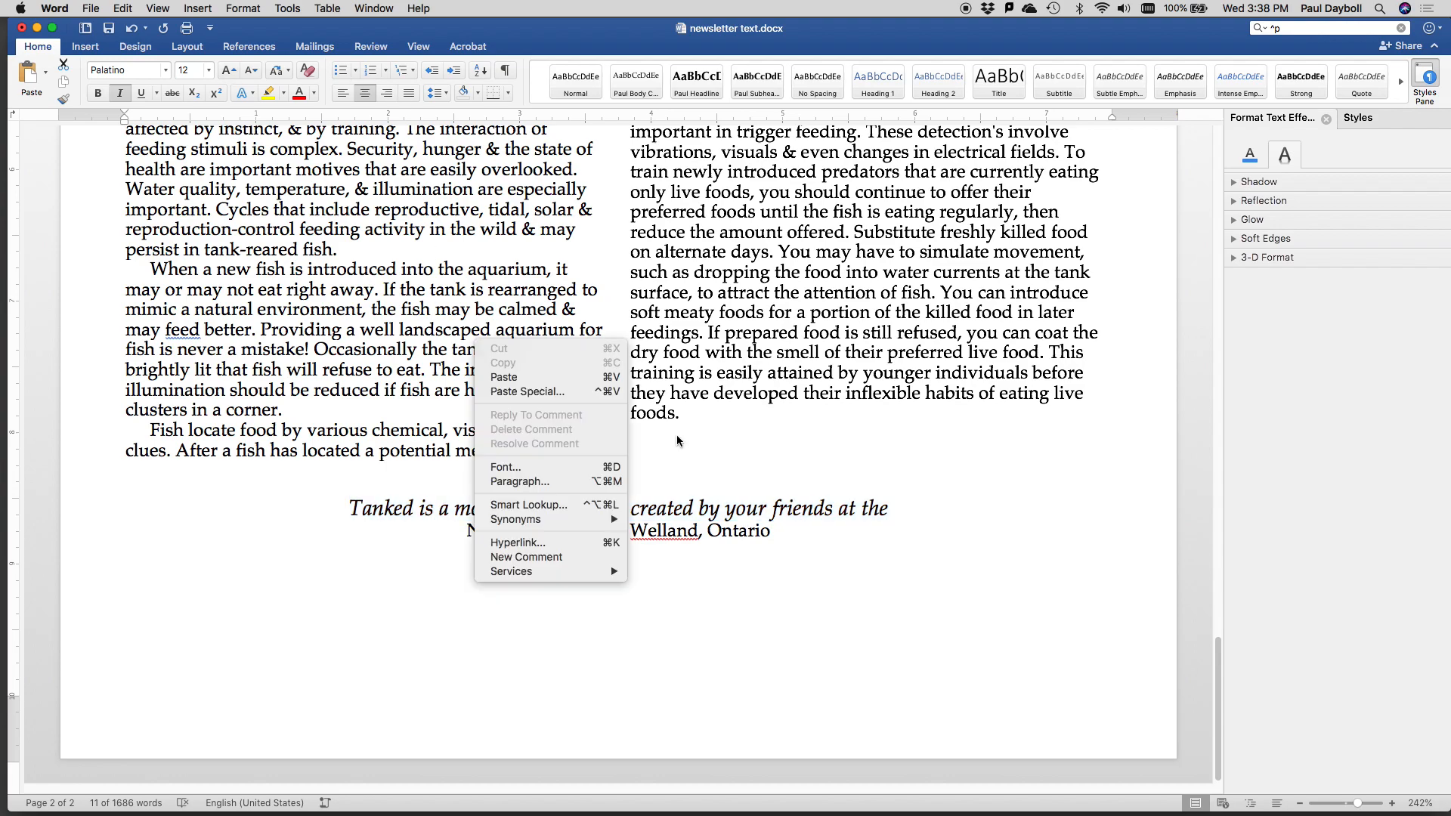
click(777, 531)
drag(779, 532, 464, 533)
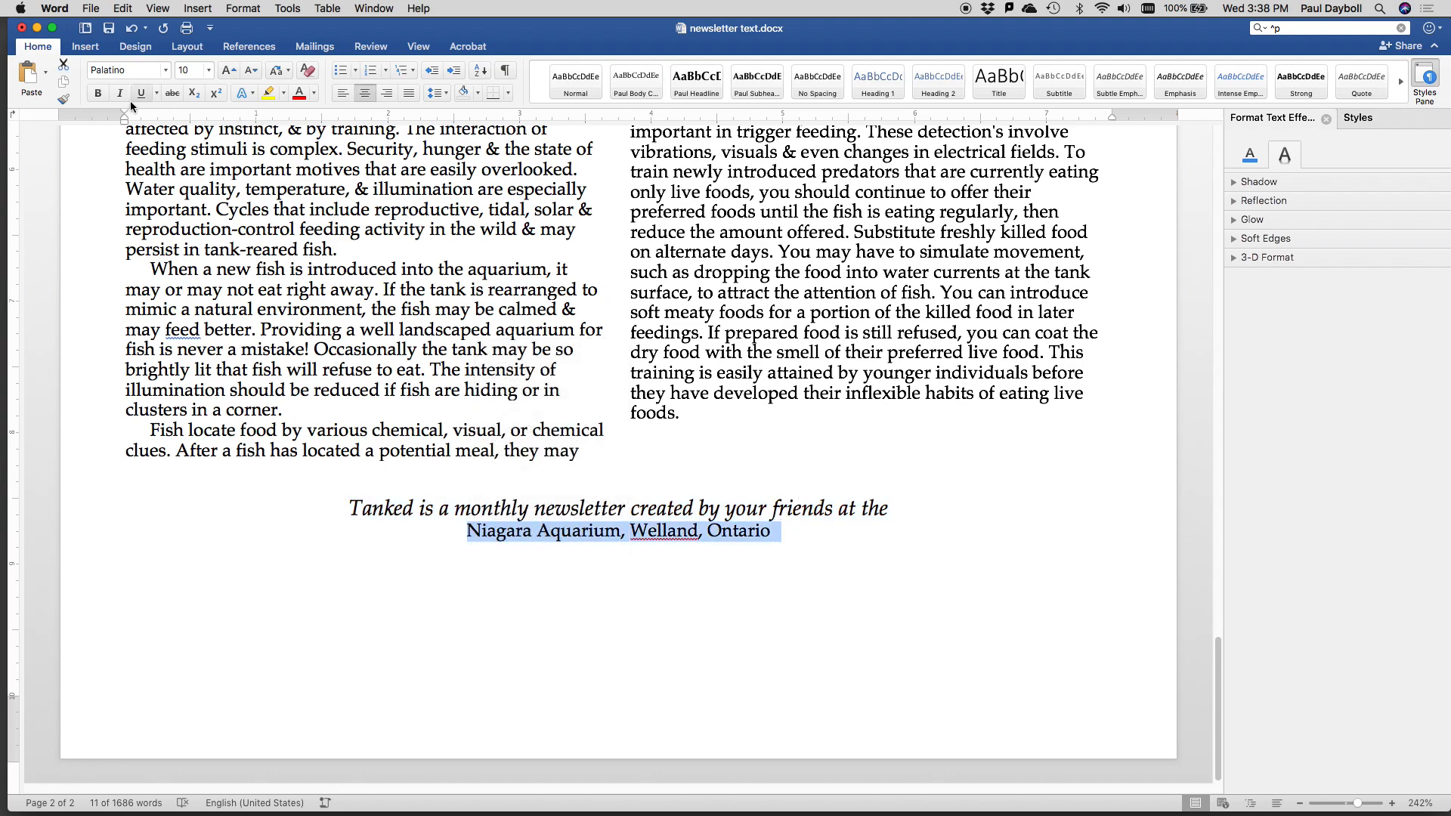
click(97, 93)
key(super+shift+period)
key(super+shift+period)
key(super+shift+period)
key(super+shift+period)
key(super+shift+period)
key(super+shift+period)
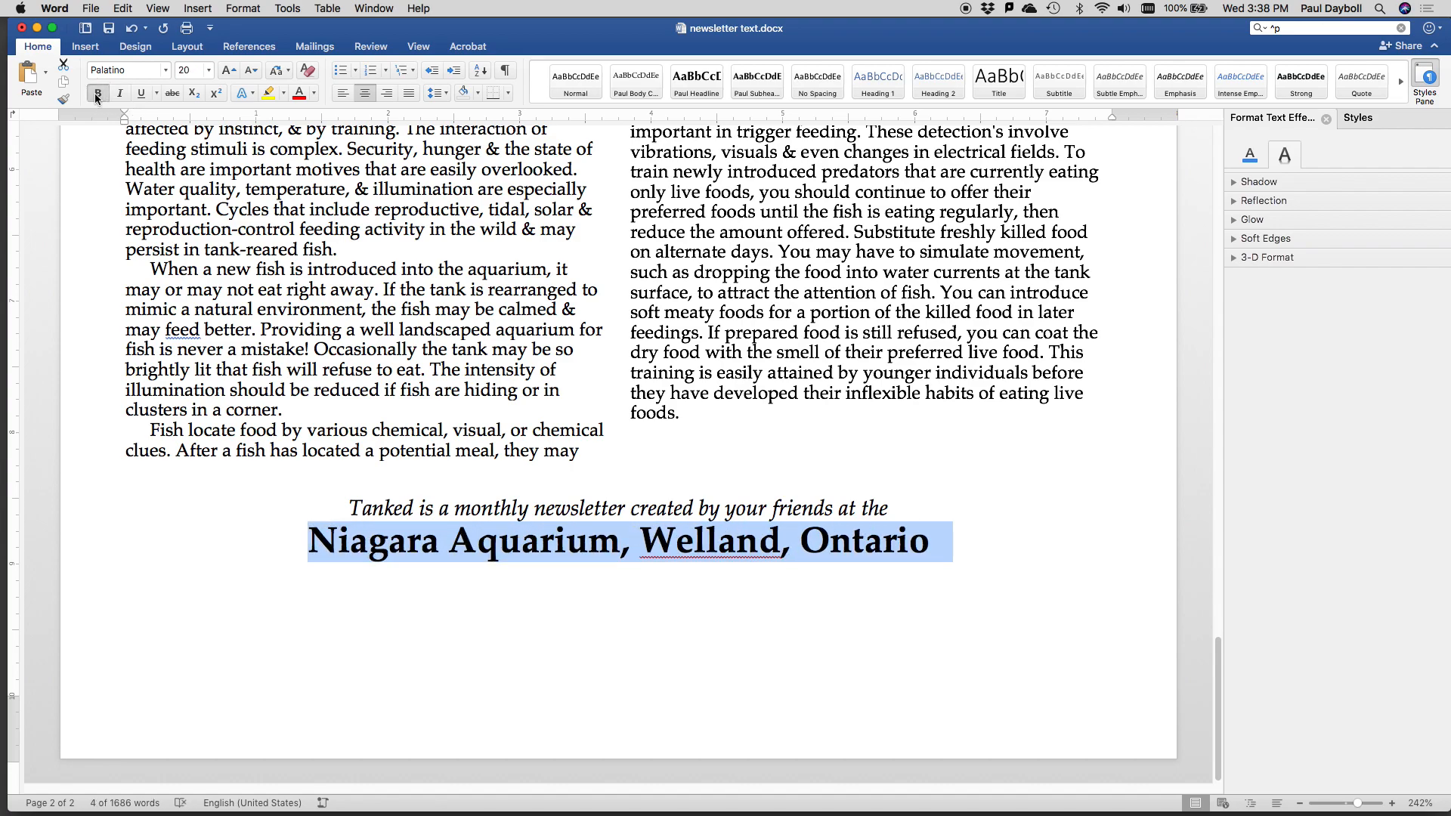
click(395, 289)
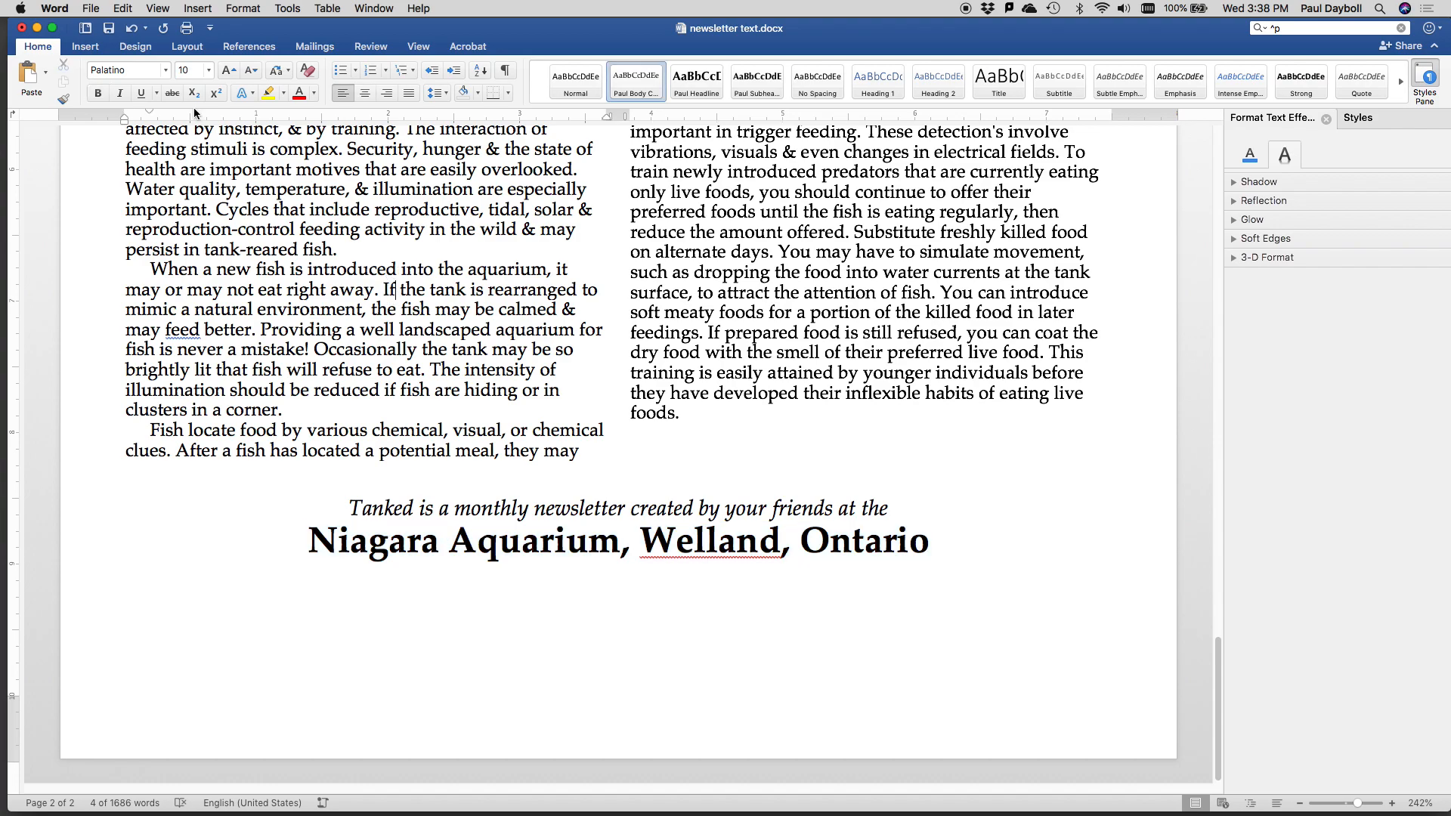
Draw a horizontal straight line about 7.31" wide between the article columns and the closing credit.
click(86, 46)
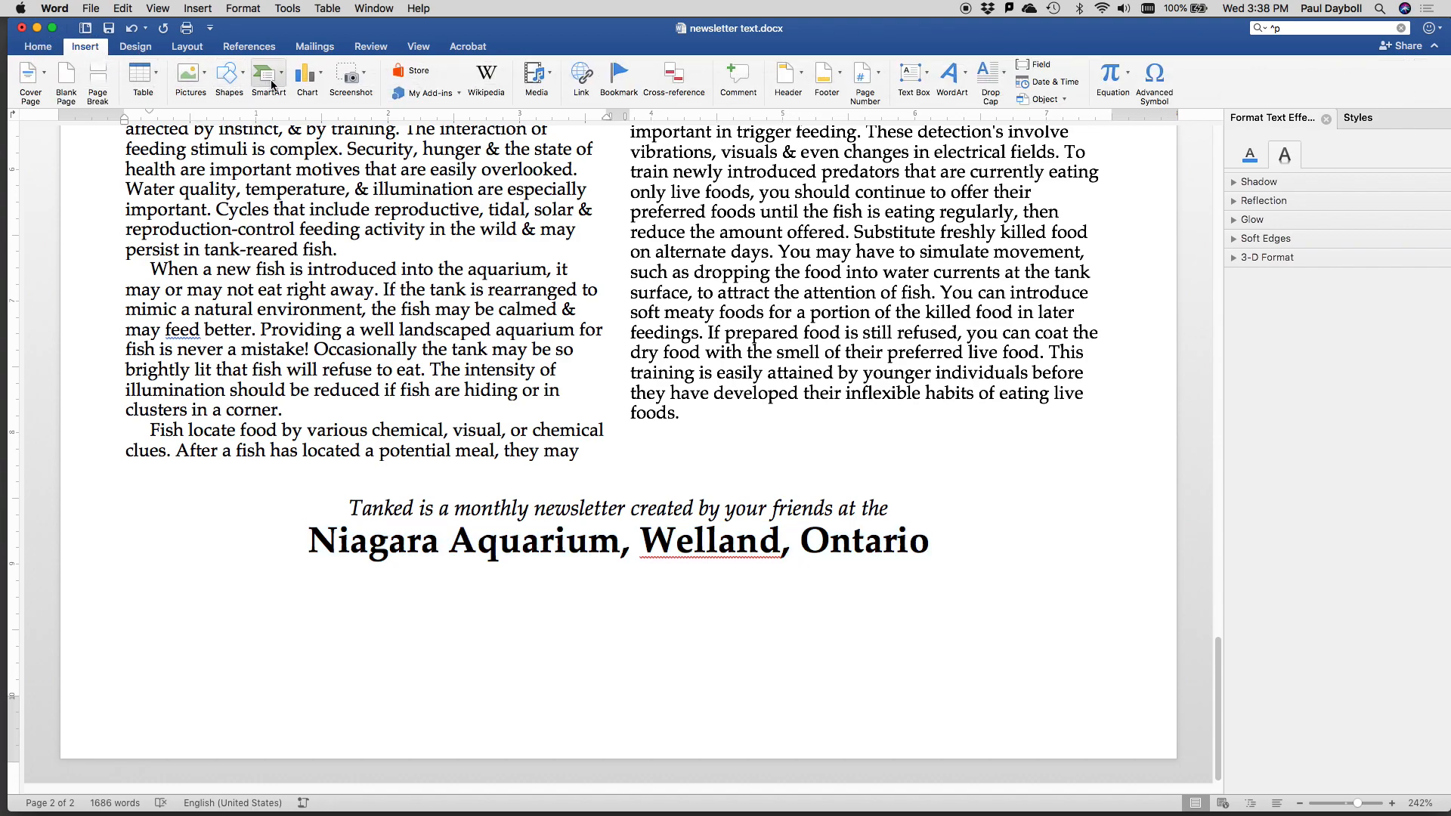
click(227, 73)
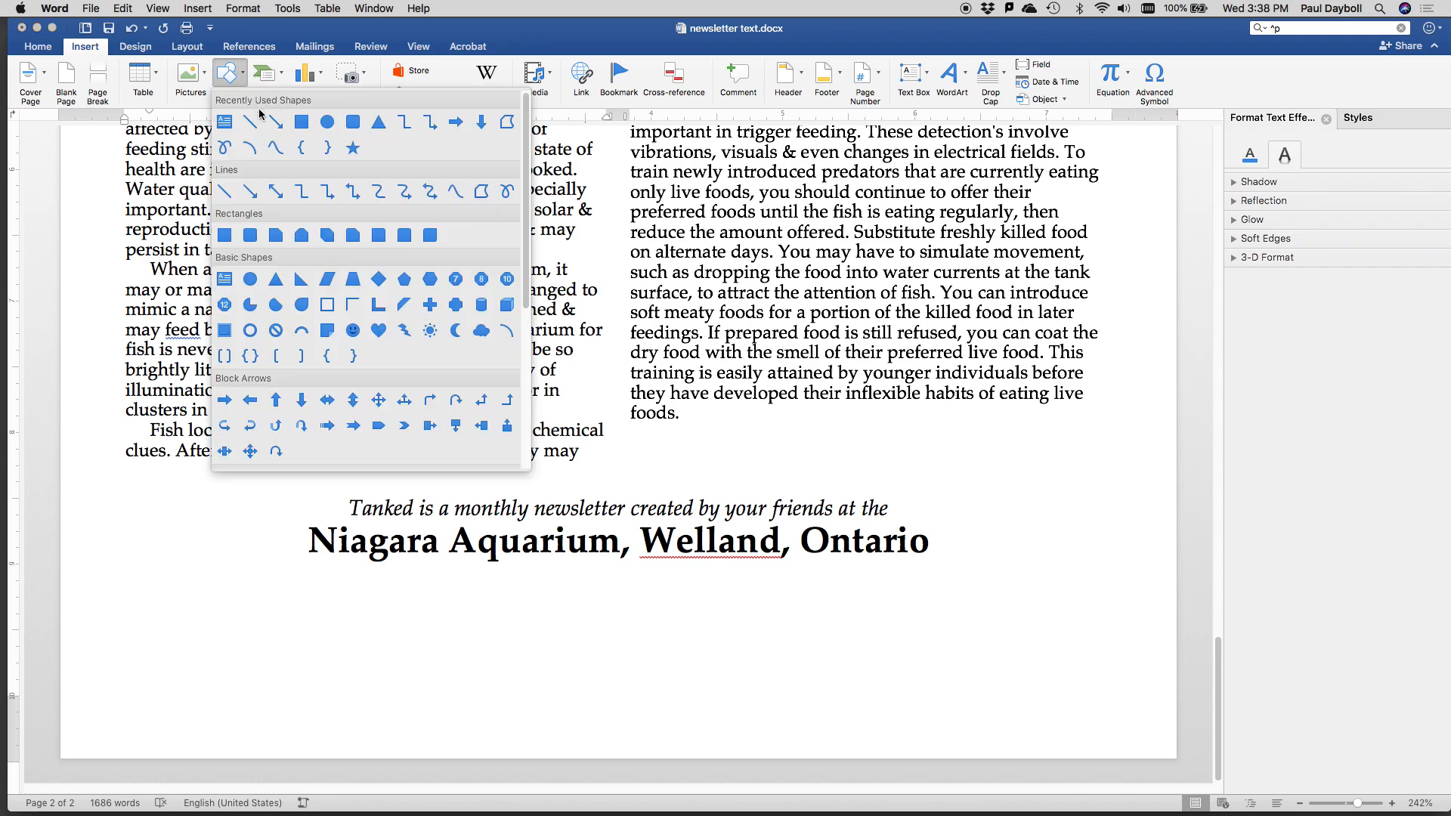
click(251, 122)
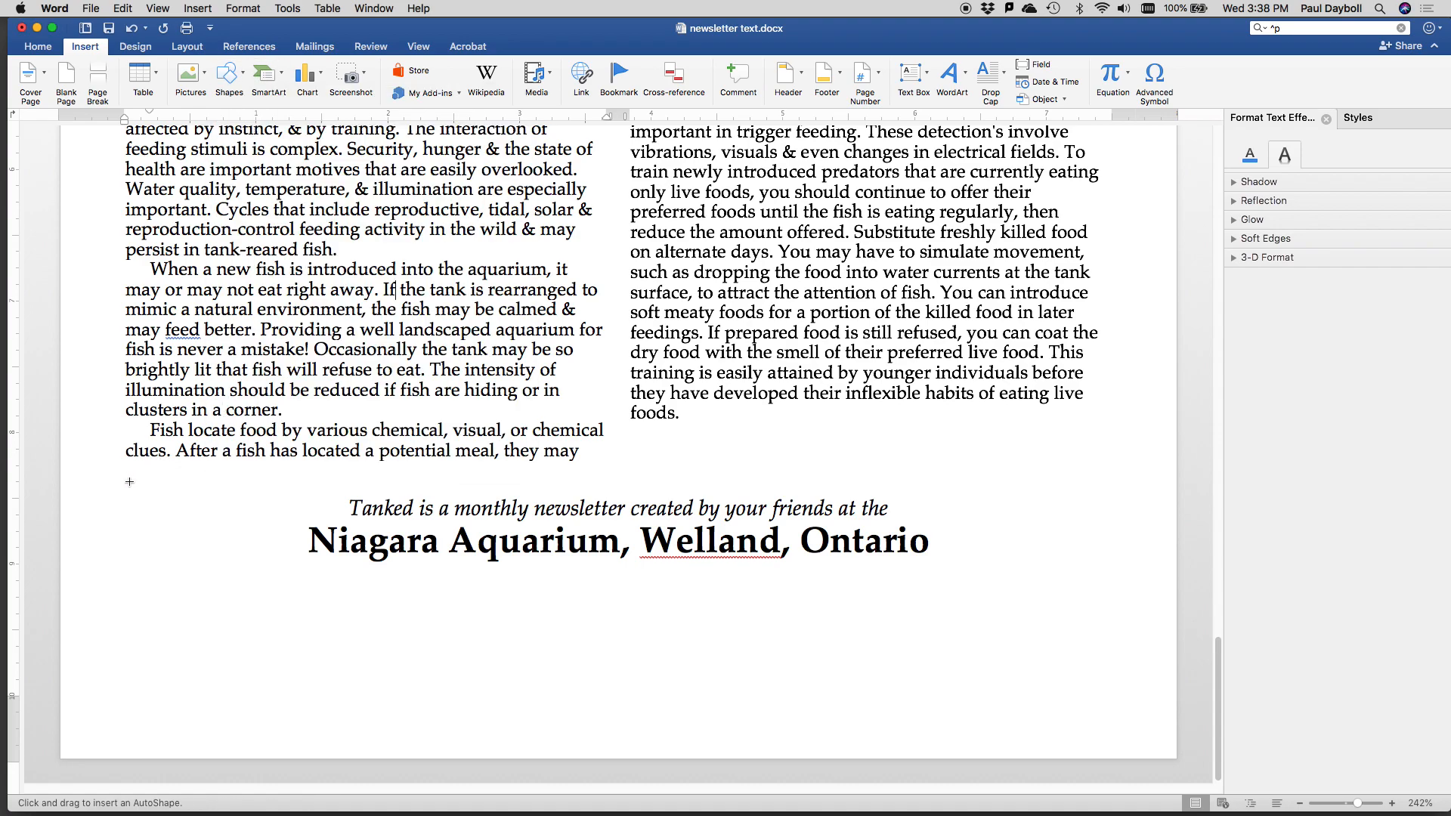
drag(129, 481, 1084, 491)
drag(1088, 491, 1088, 491)
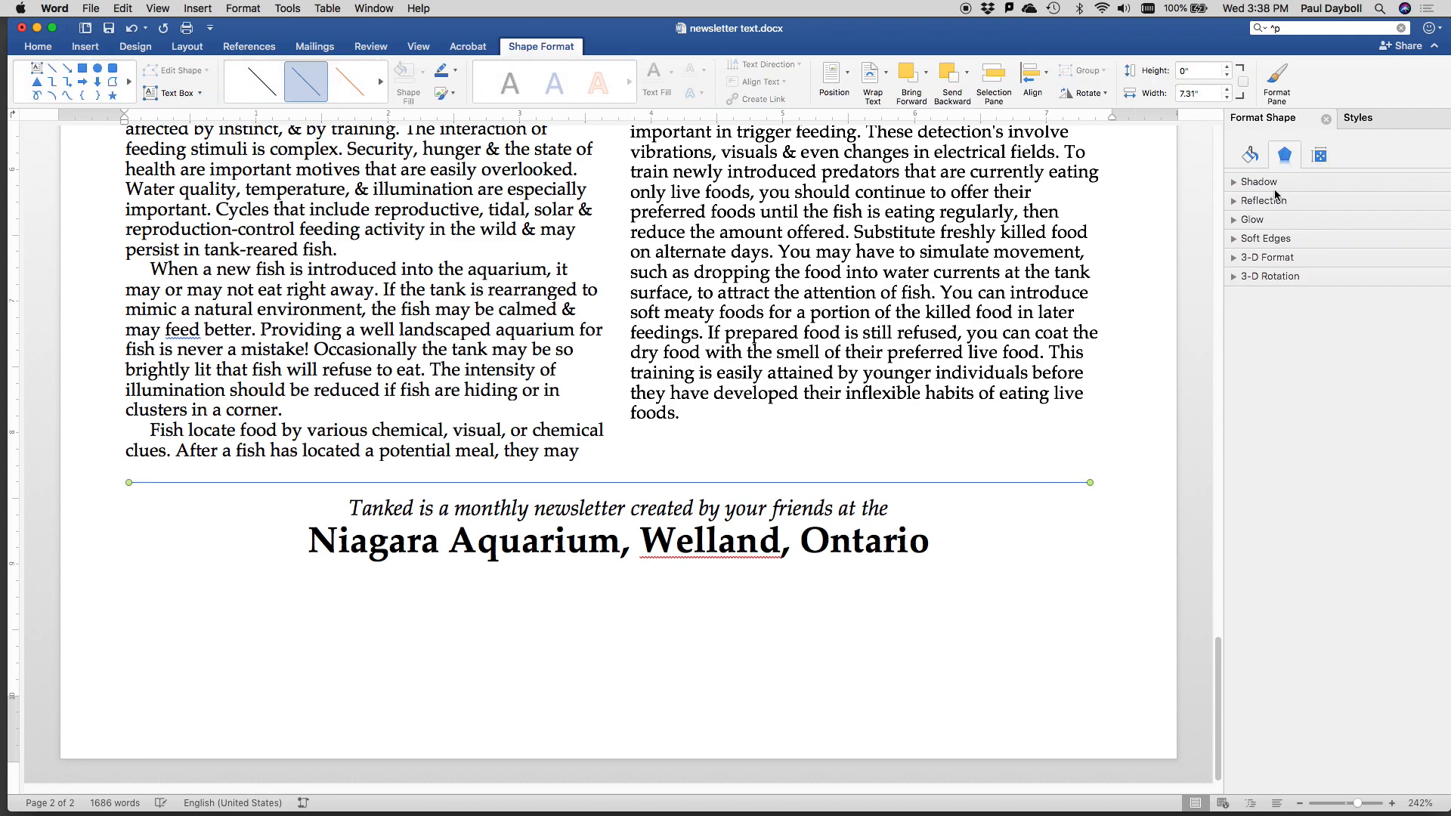
Set the width of the line above the closing credit to 2 pt.
click(1254, 157)
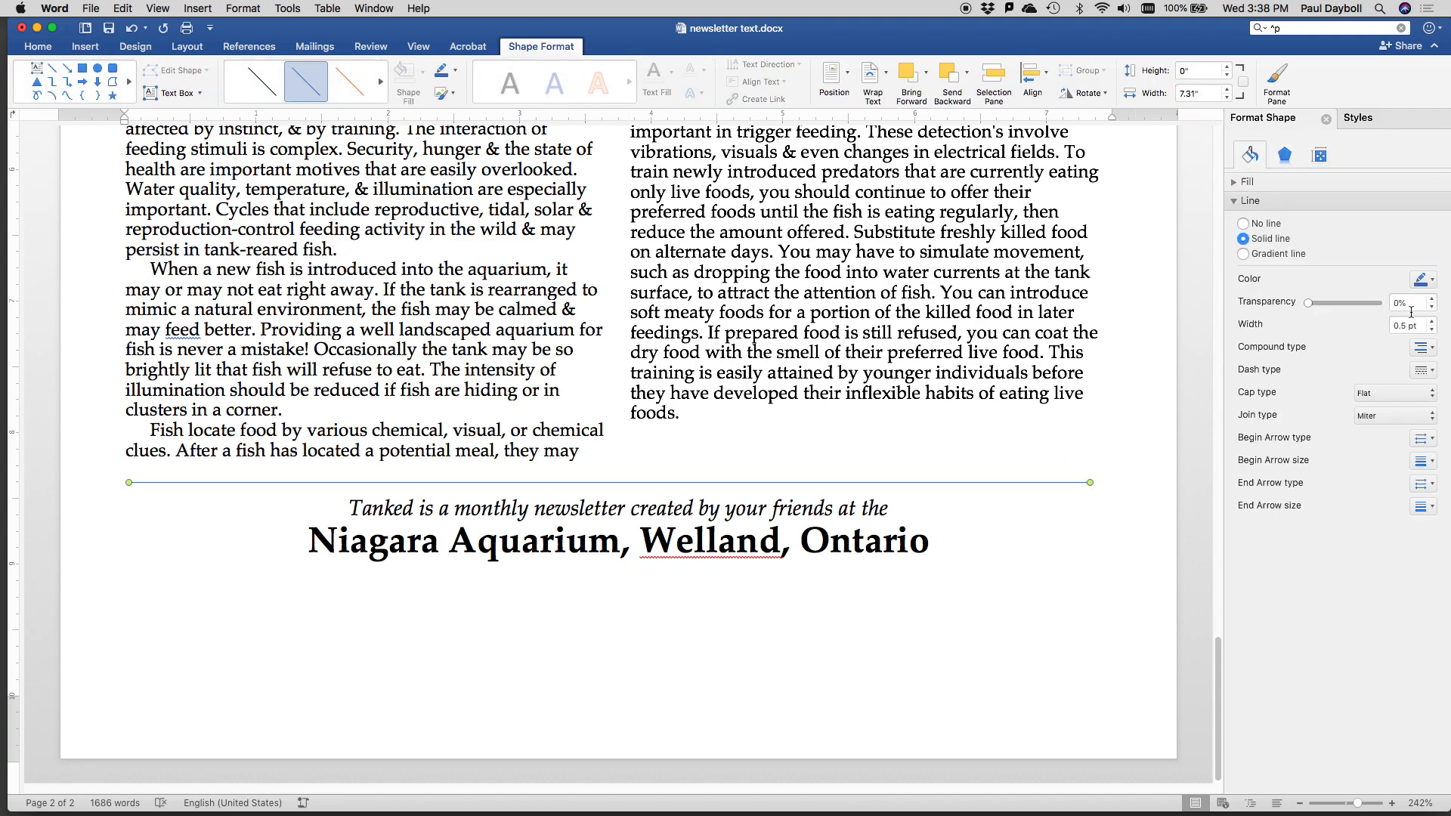
click(1431, 322)
click(1431, 322)
click(1431, 322)
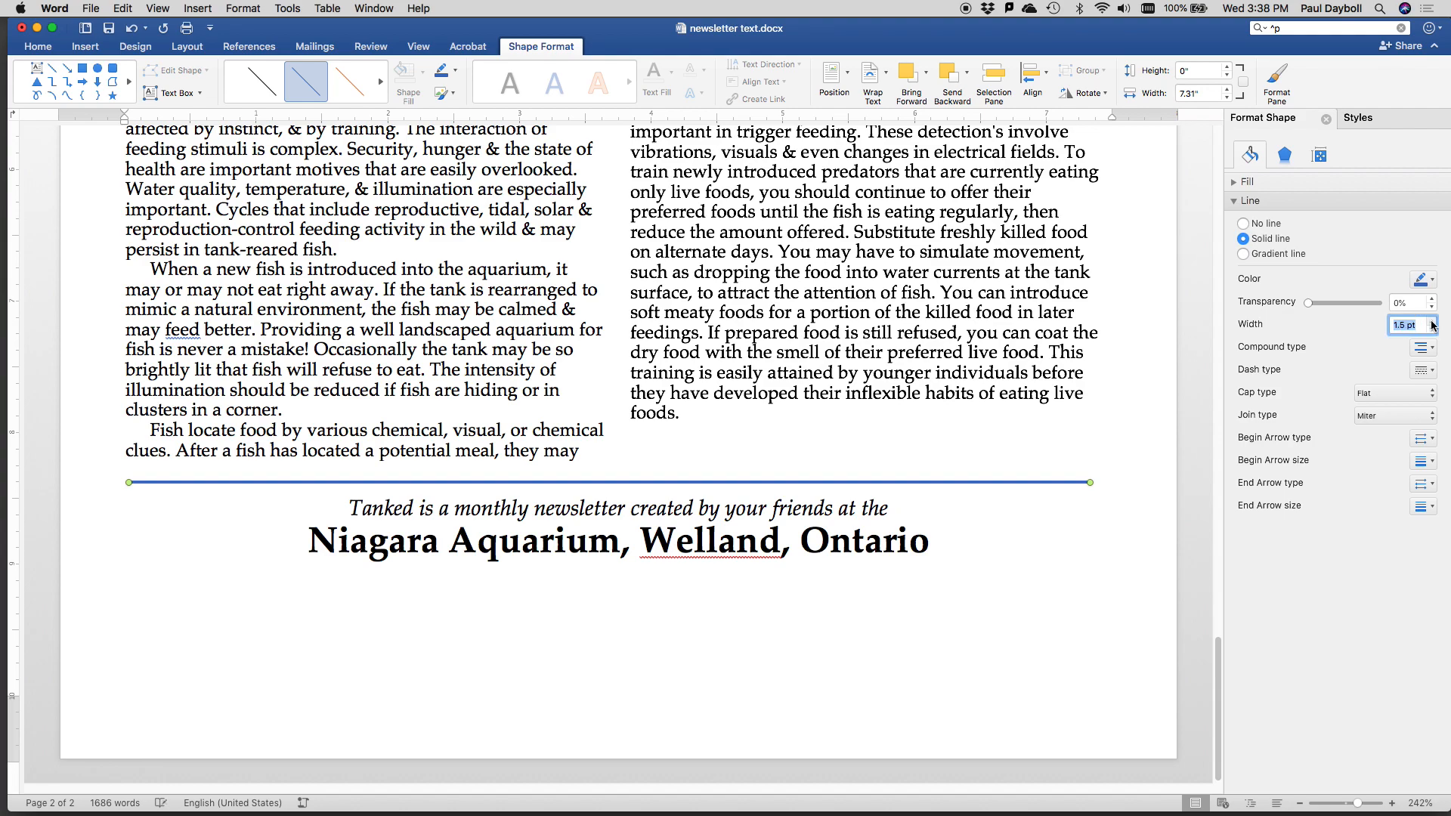
click(1431, 321)
click(1431, 322)
click(1431, 322)
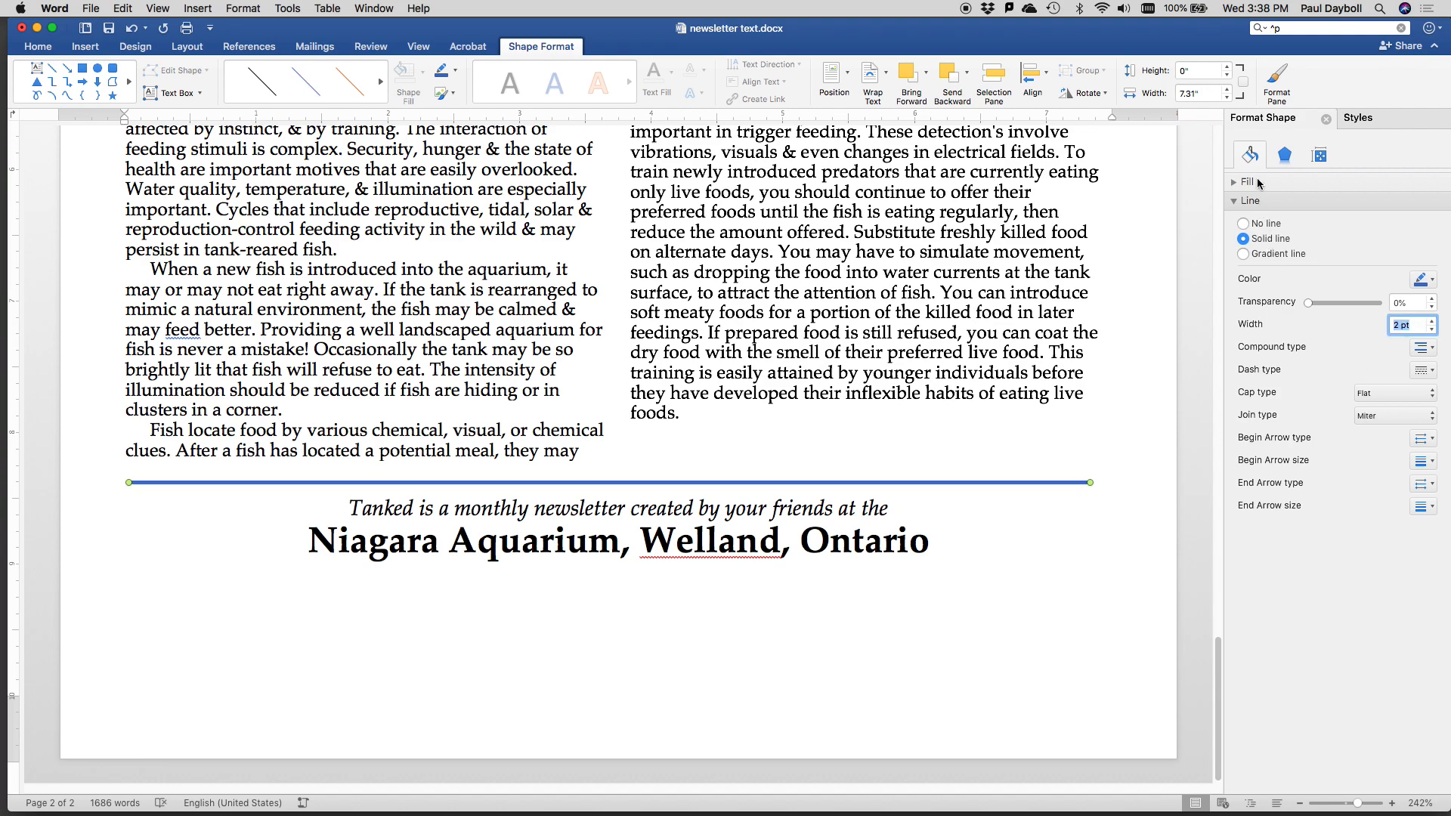
Give the line above the credit a preset shadow falling directly below it, at 90° with 4 pt blur and 3 pt distance.
click(1285, 157)
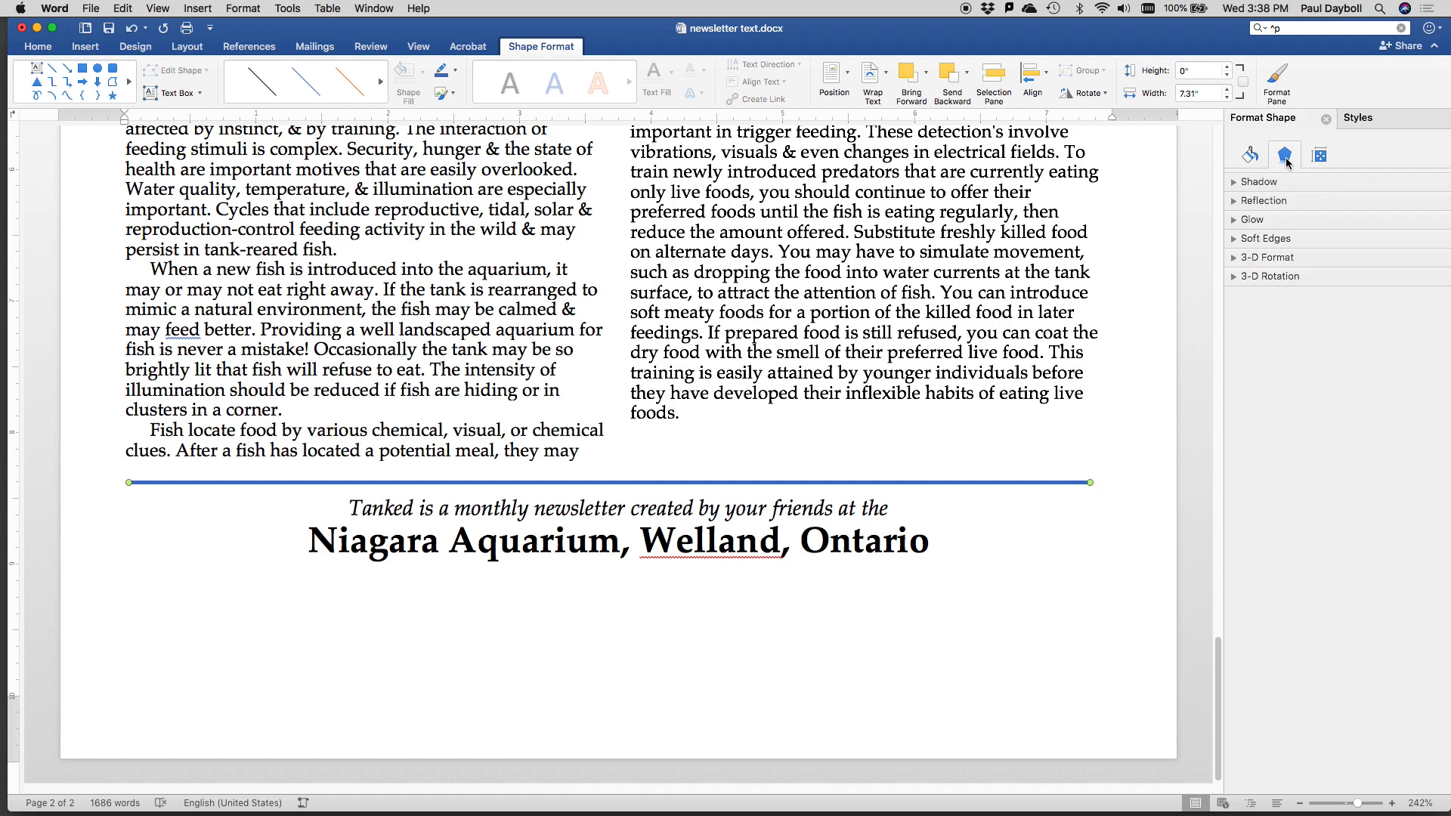
click(1235, 184)
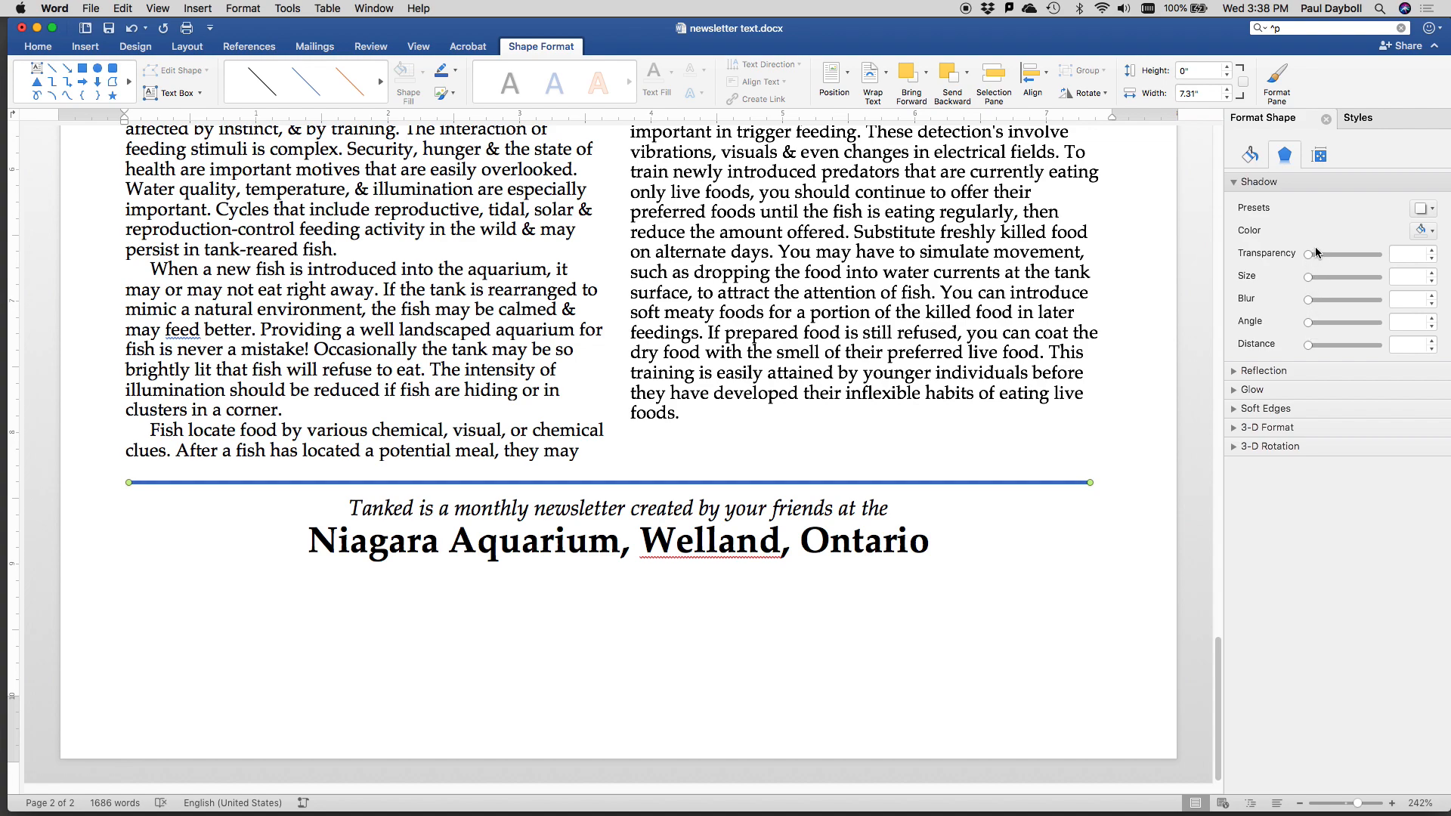
click(1425, 210)
click(1358, 331)
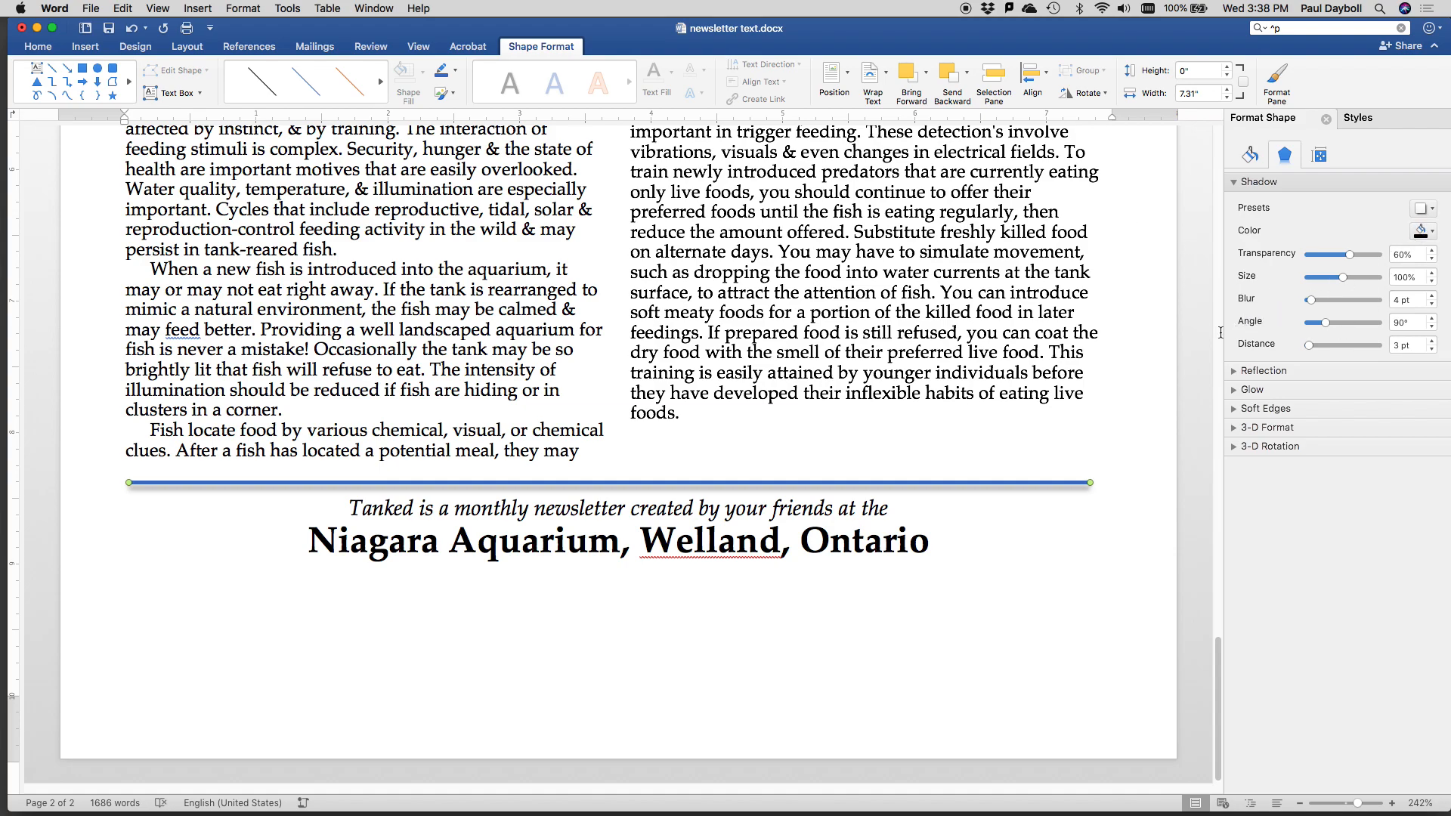
Review the overall layout of both newsletter pages, from the masthead to the closing credit.
drag(1358, 804, 1332, 803)
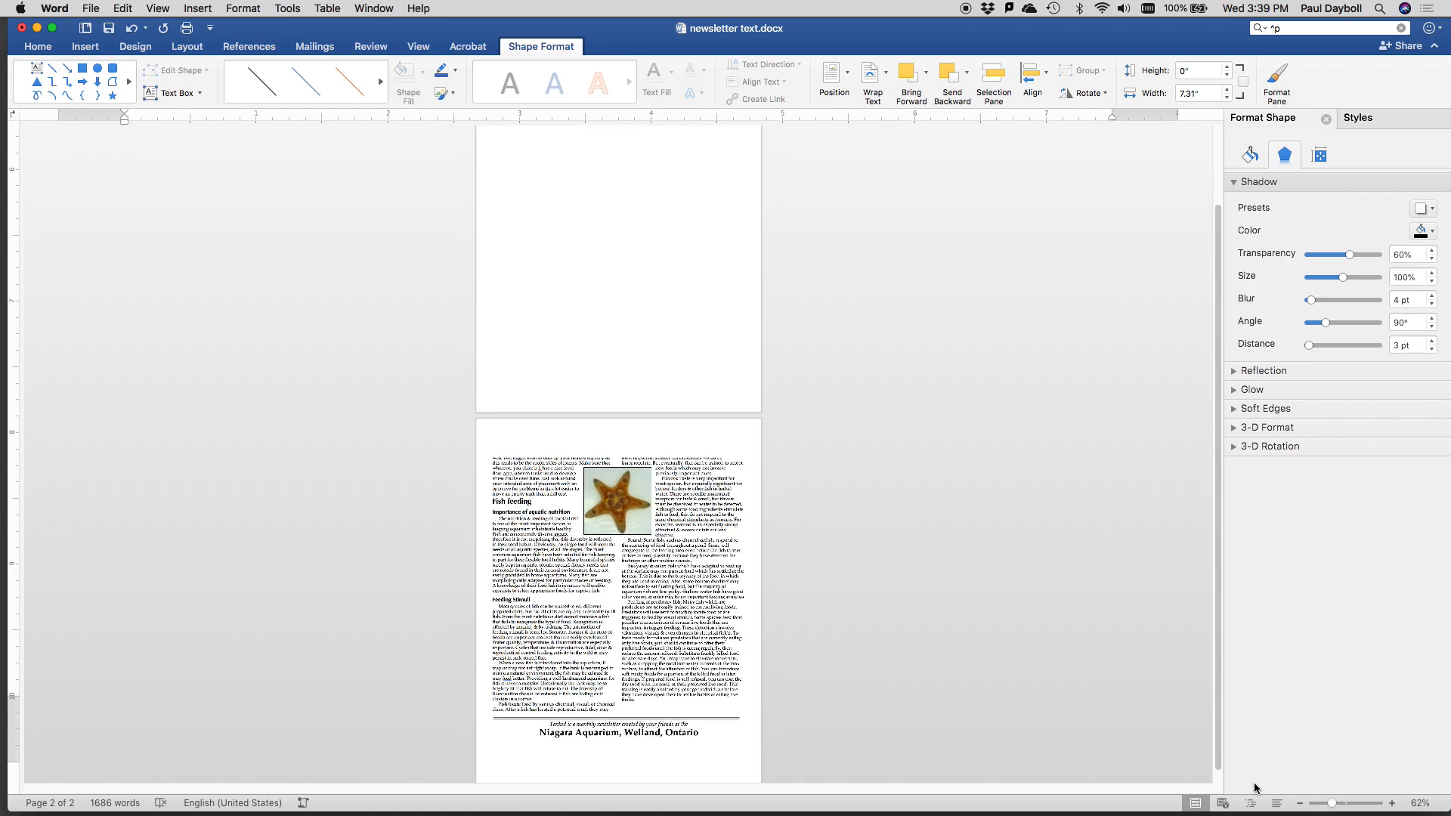
scroll(938, 602, up, 3)
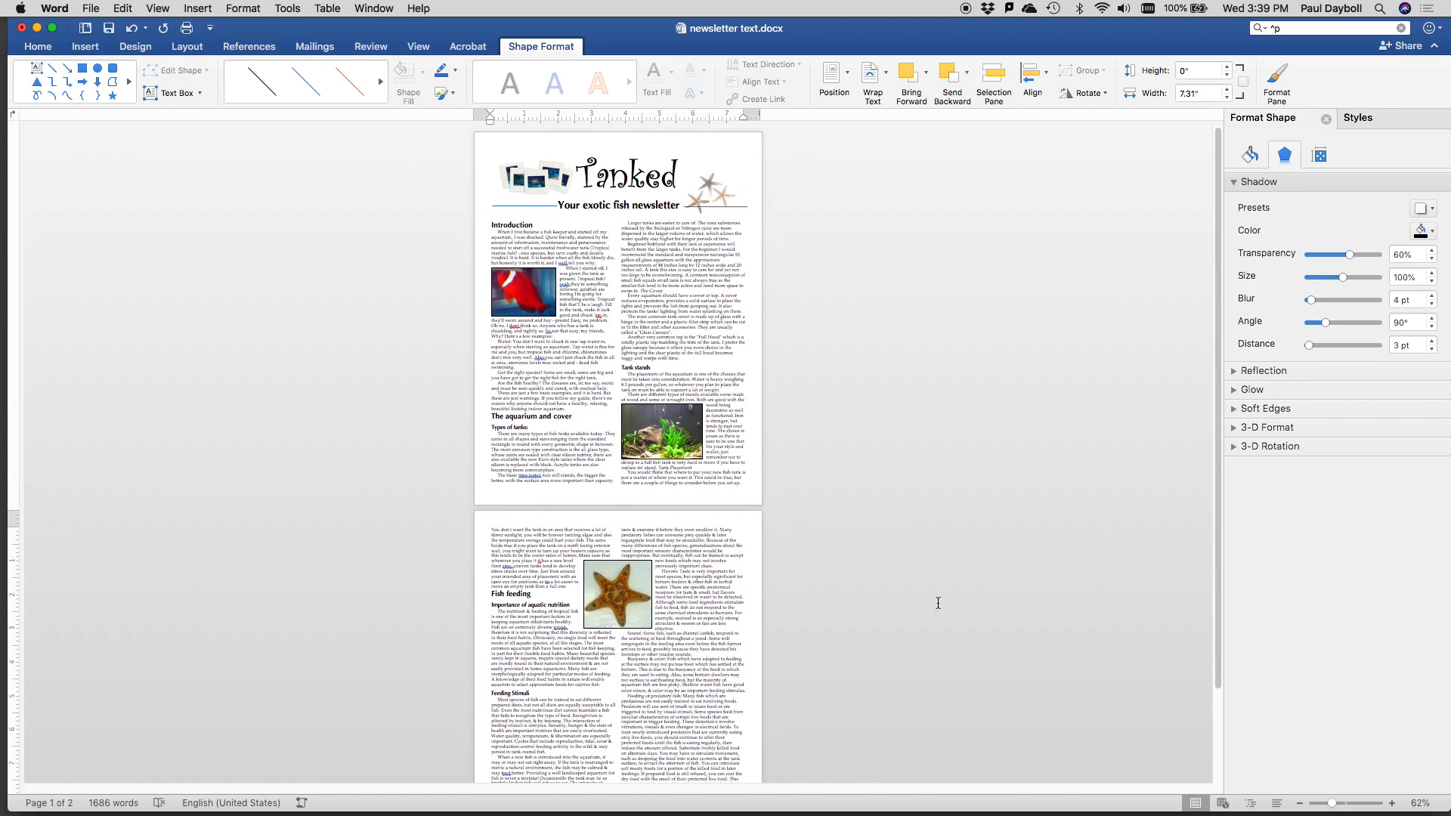
scroll(938, 603, down, 1)
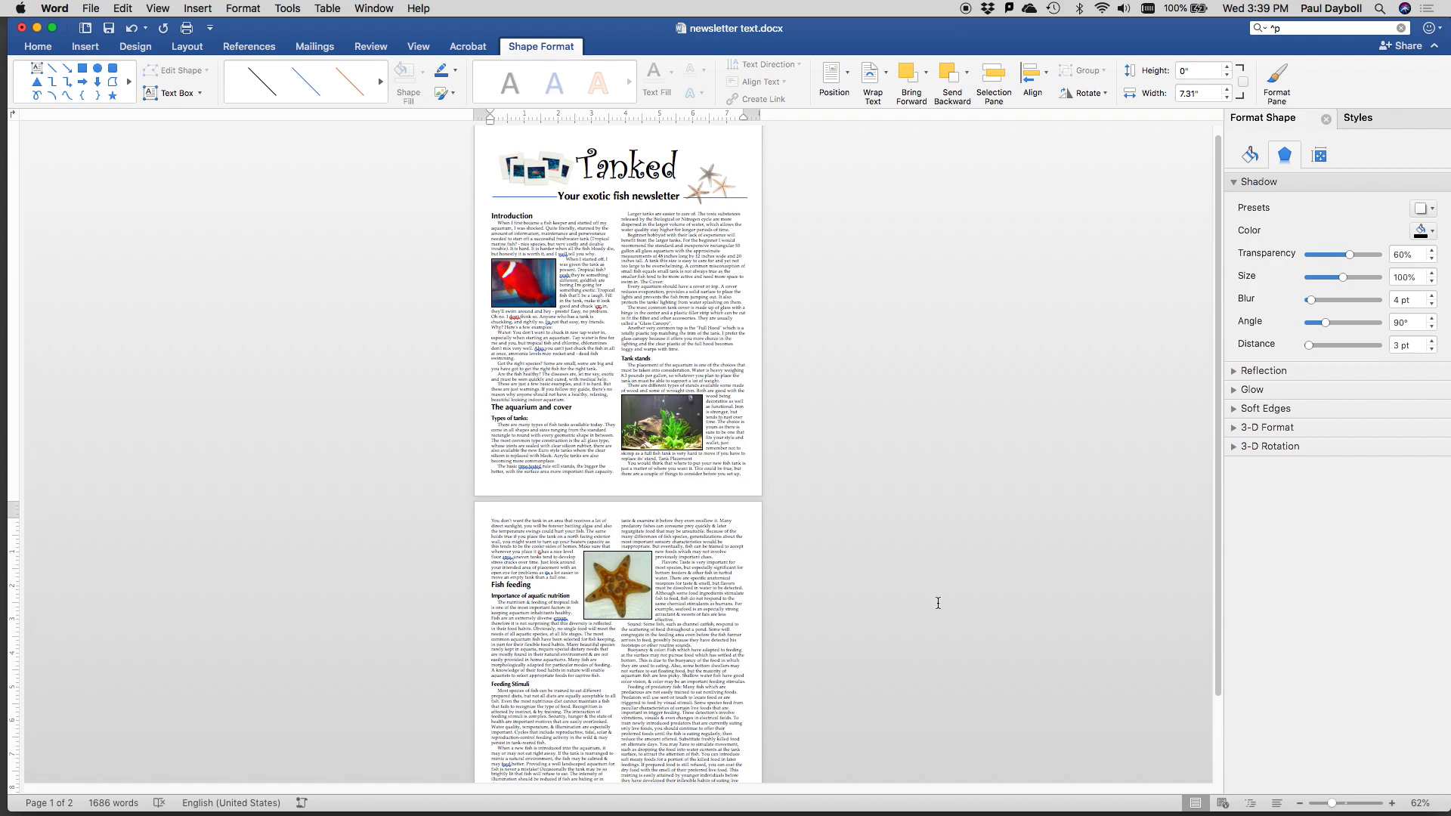
scroll(938, 602, down, 3)
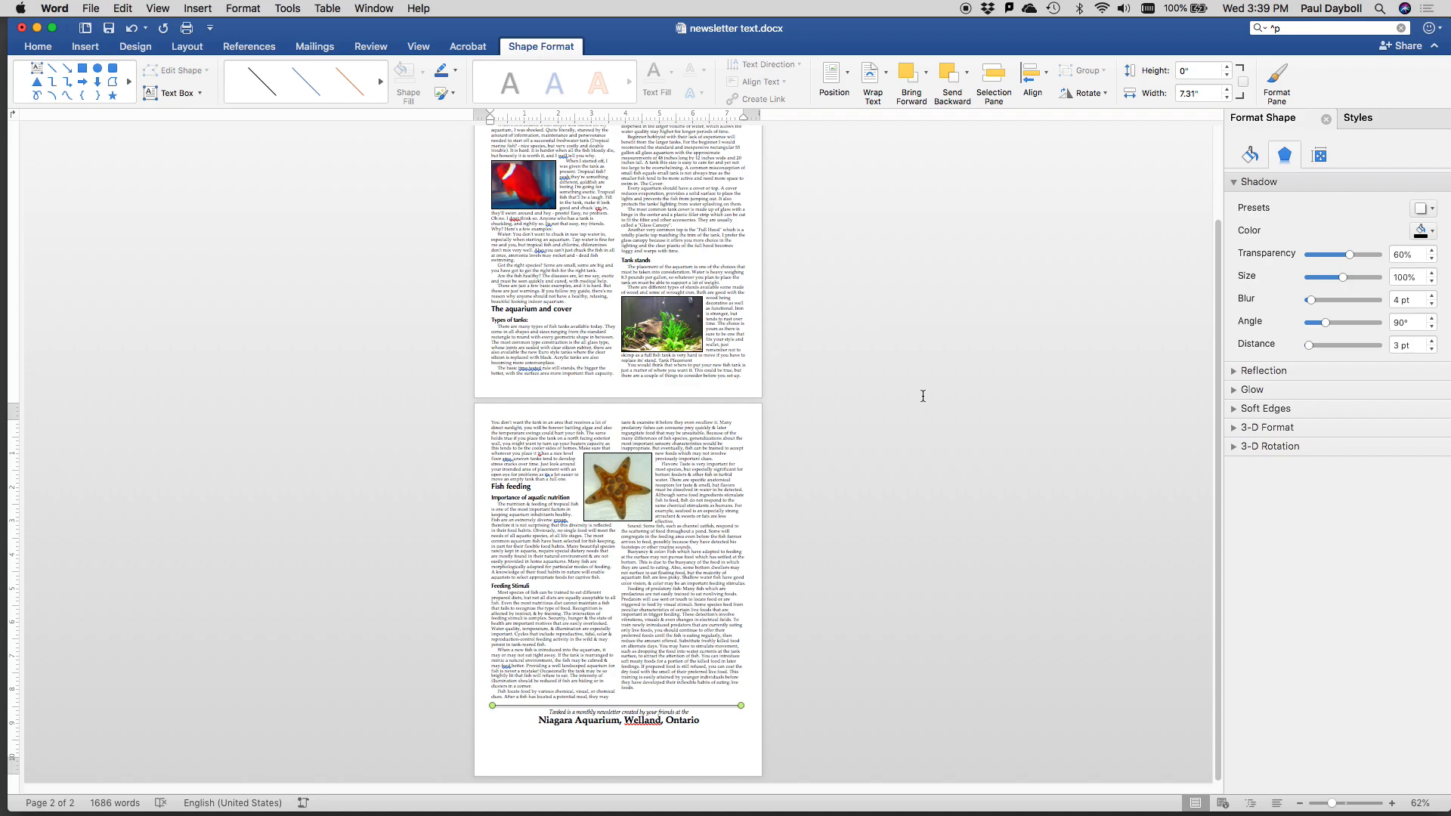
drag(1331, 802, 1349, 801)
drag(1218, 694, 1210, 330)
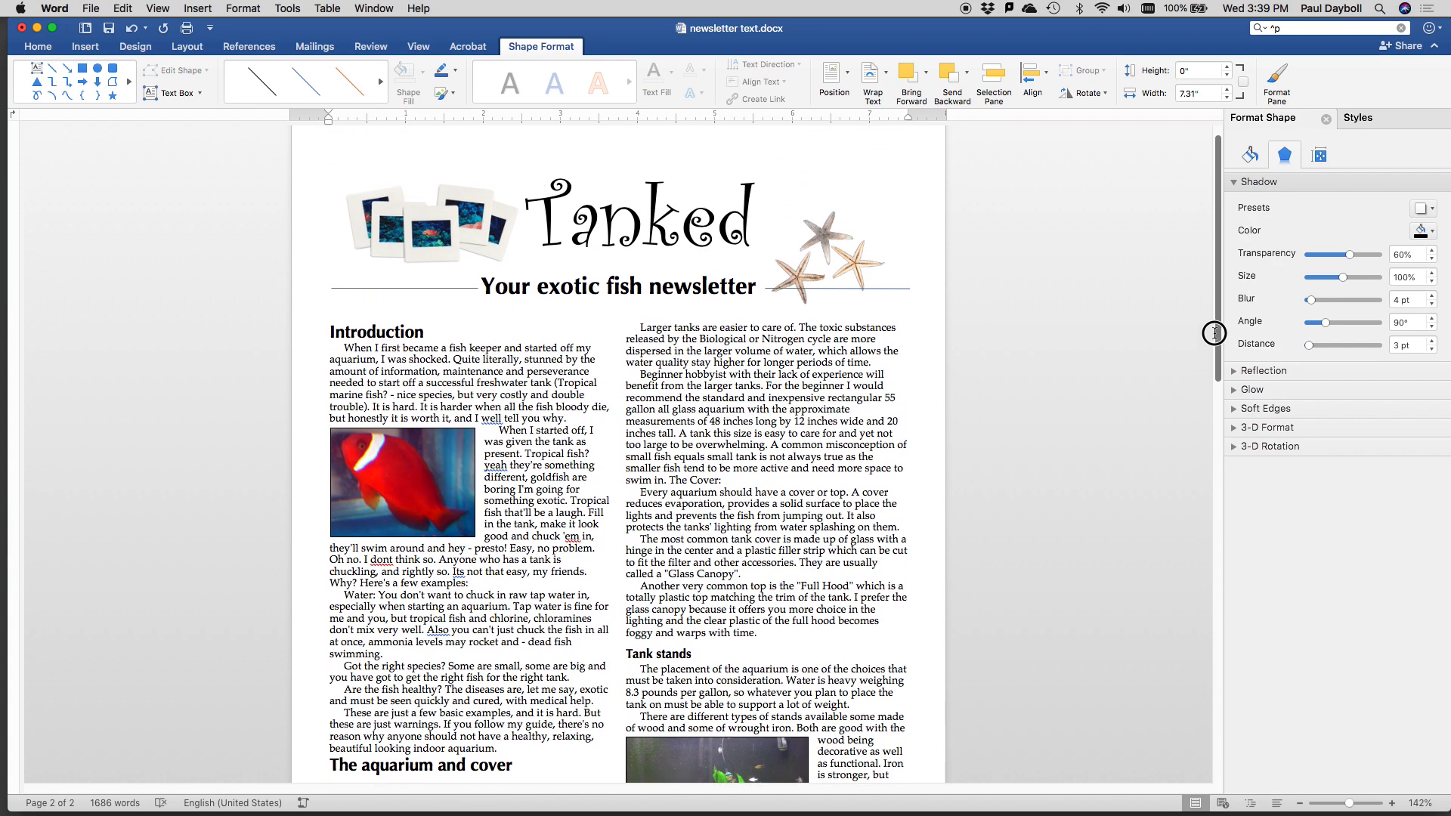